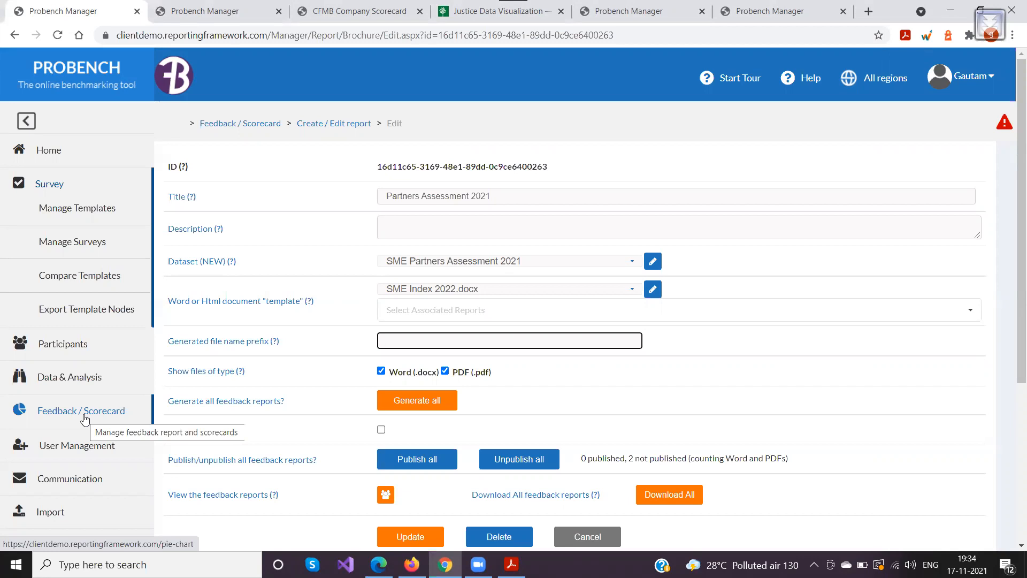
Open the feedback report list and bring up a blank new feedback report form in a separate browser tab.
{"action": "left_click", "coordinate": [84, 419]}
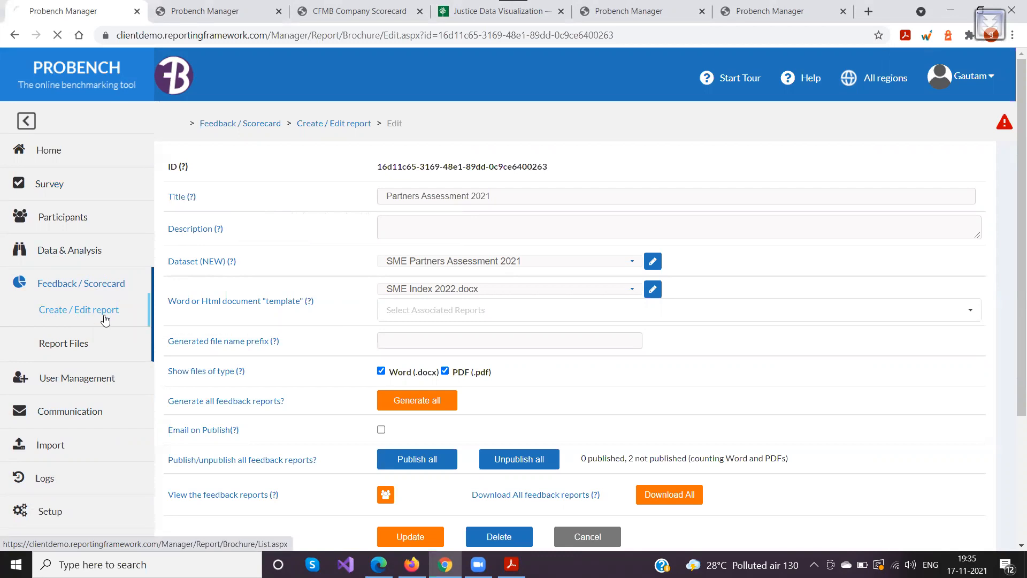
{"action": "left_click", "coordinate": [85, 315]}
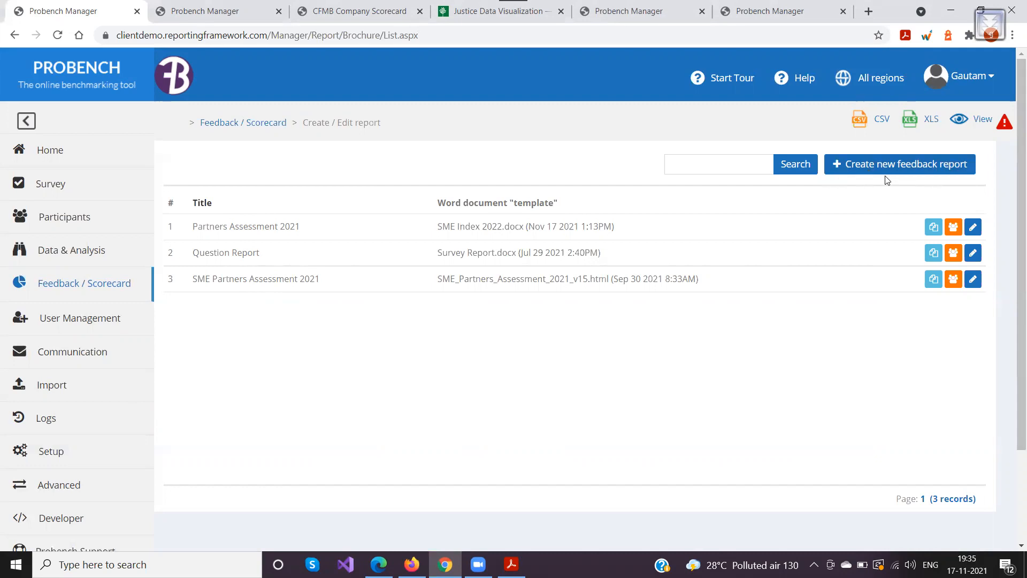
{"action": "middle_click", "coordinate": [840, 166]}
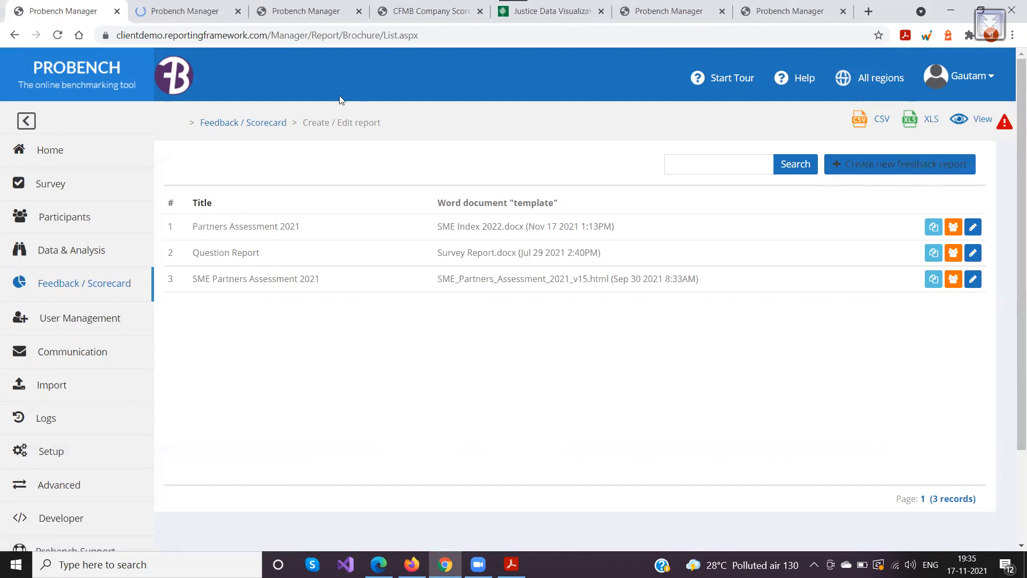
{"action": "left_click", "coordinate": [185, 16]}
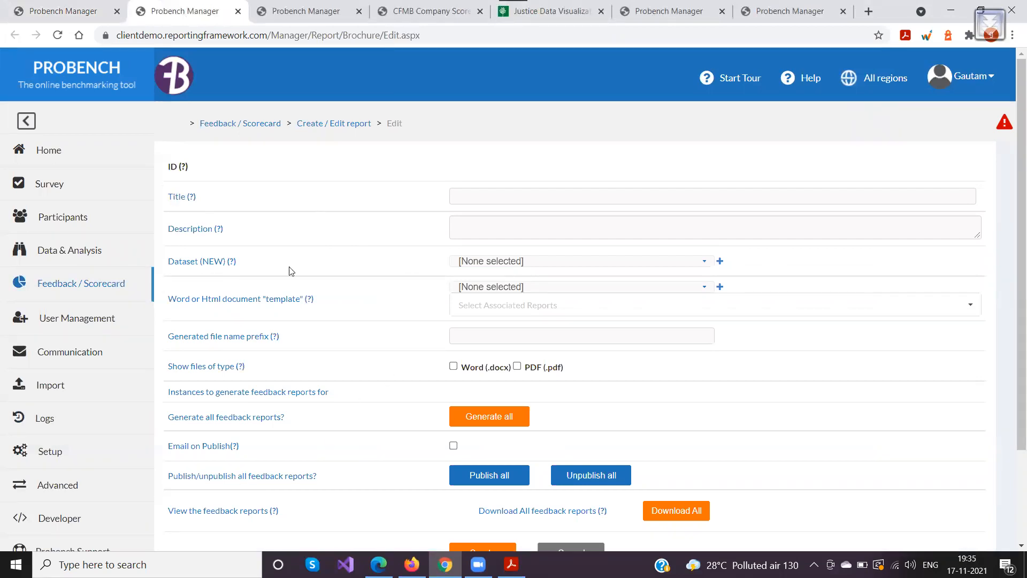
Examine the blank form's title, description, template and file type fields, including the help notes for description and template.
{"action": "mouse_move", "coordinate": [219, 230]}
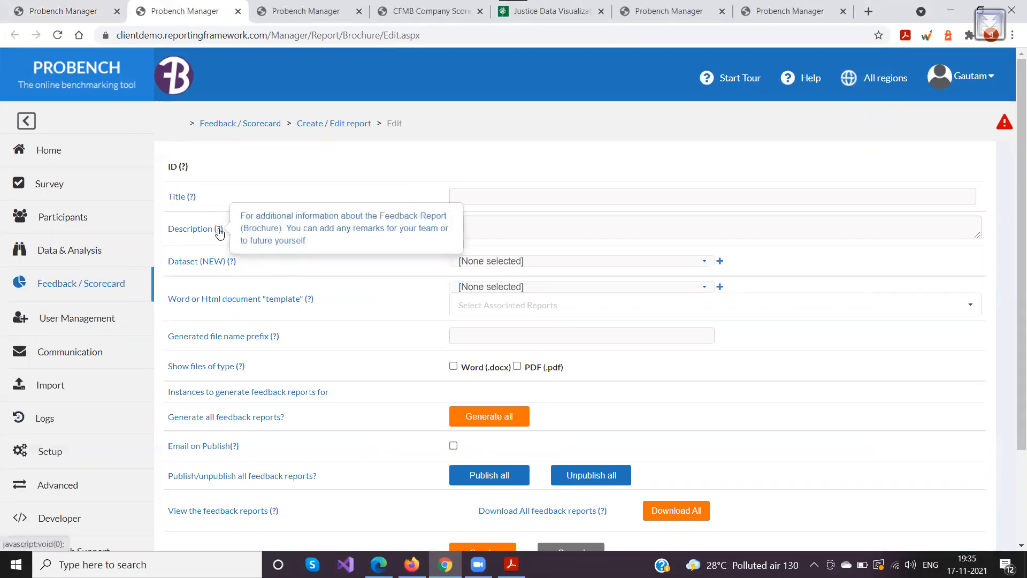
{"action": "mouse_move", "coordinate": [310, 304]}
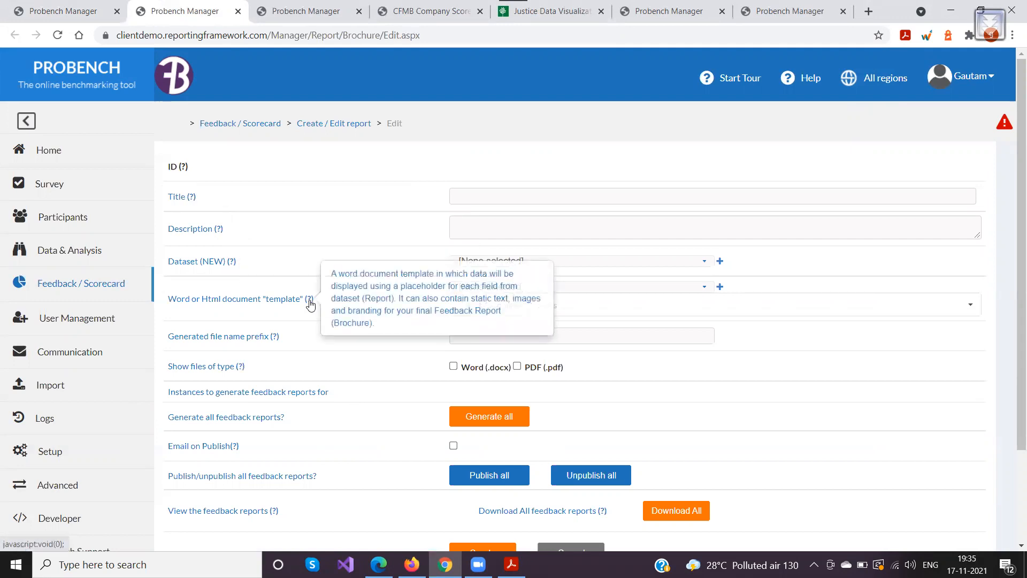
{"action": "mouse_move", "coordinate": [241, 369]}
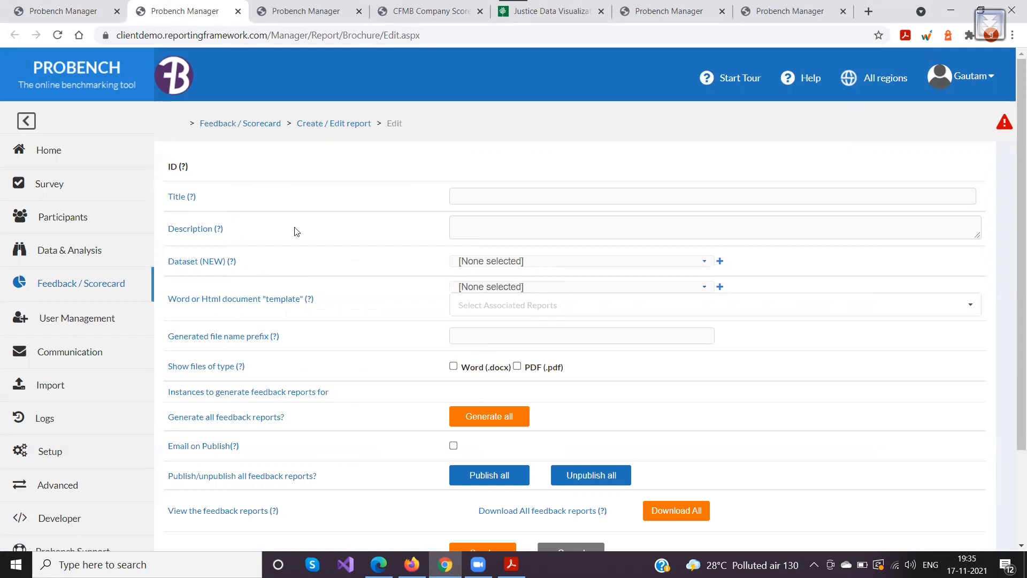
{"action": "left_click", "coordinate": [463, 204]}
{"action": "left_click", "coordinate": [420, 203]}
{"action": "left_click", "coordinate": [463, 196]}
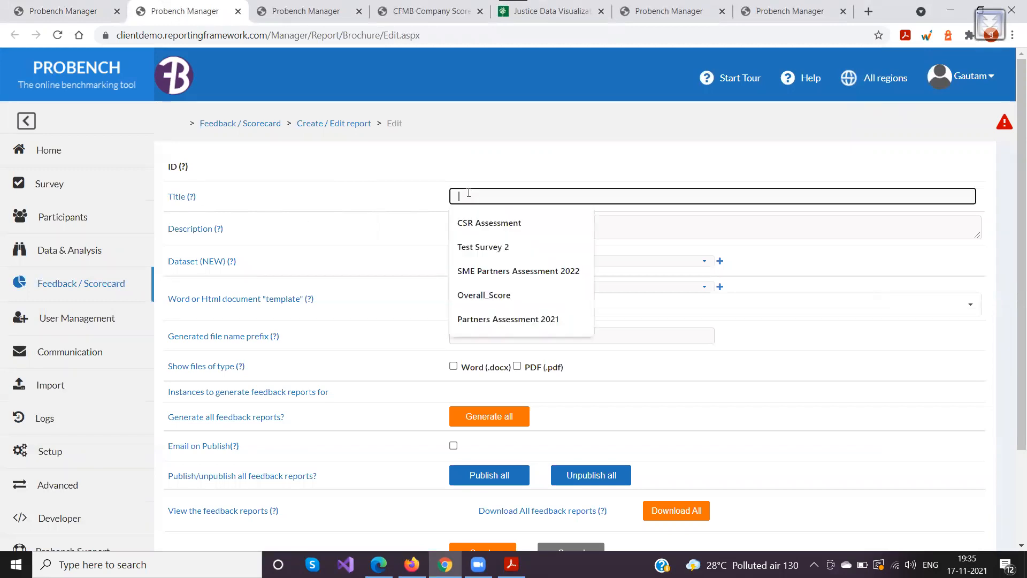
{"action": "left_click", "coordinate": [393, 206]}
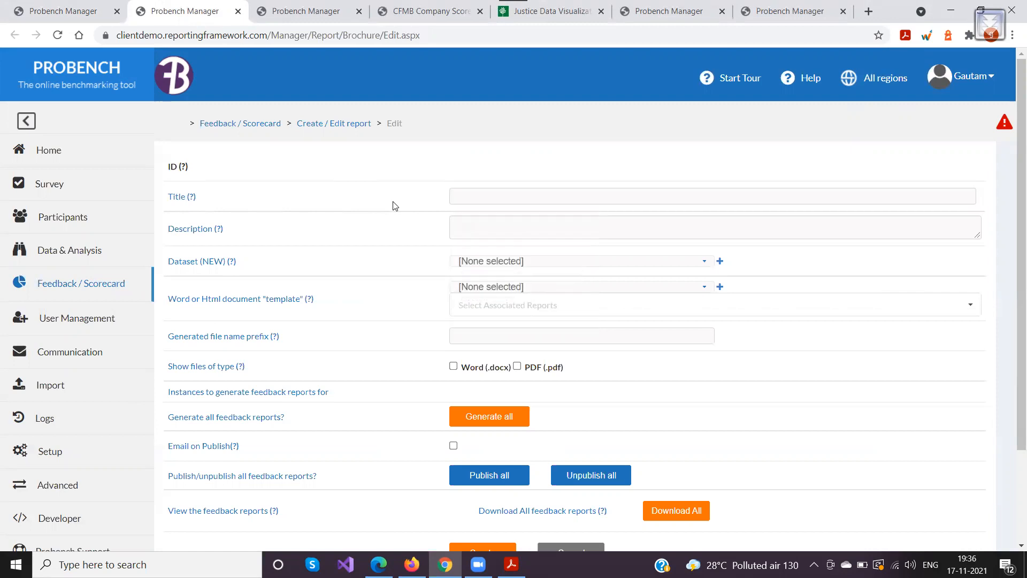
{"action": "left_click", "coordinate": [464, 222]}
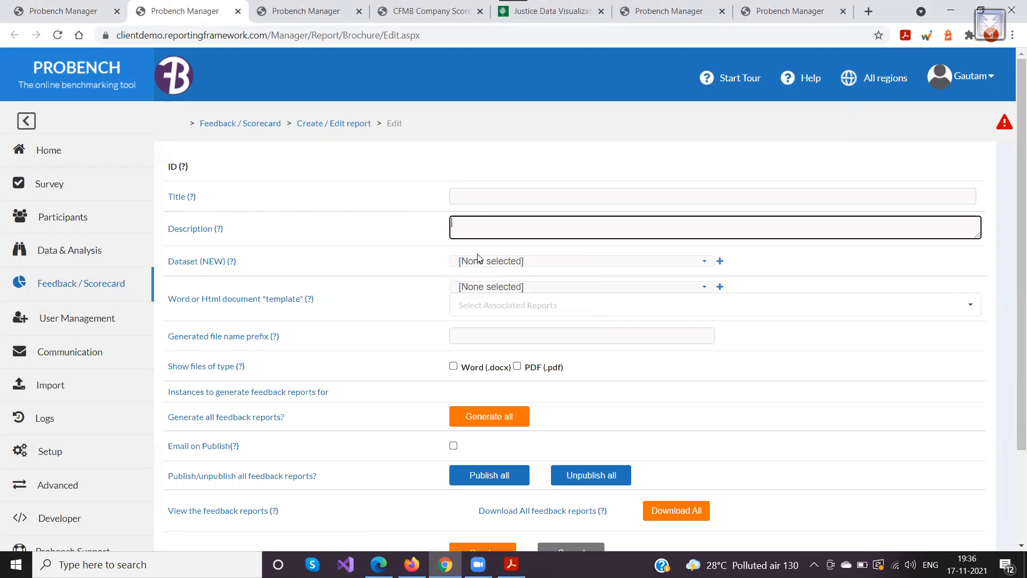
Return to the report list, open the SME Partners Assessment 2021 report for editing and review its title and description.
{"action": "key", "text": "ctrl+shift+Tab"}
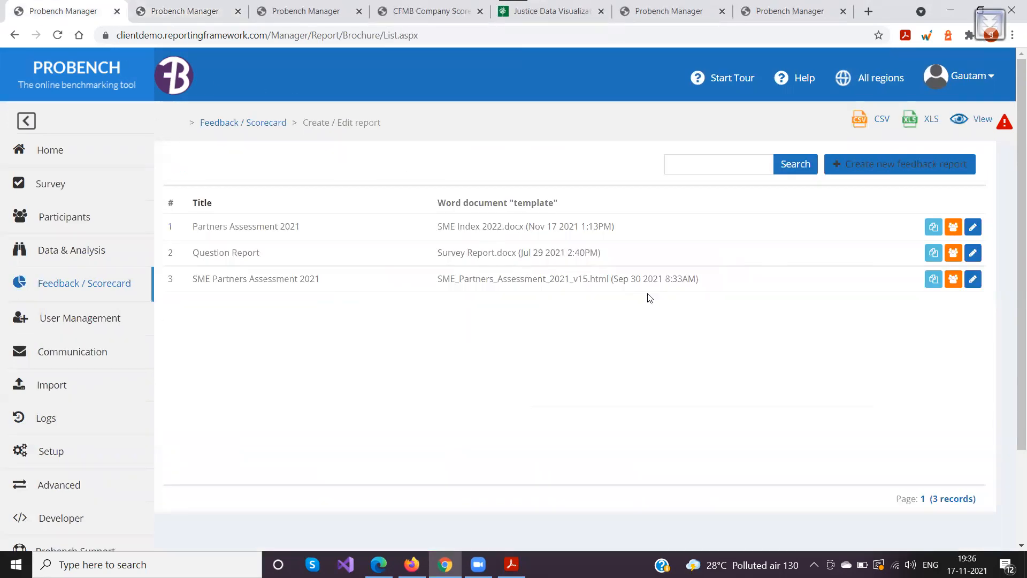
{"action": "left_click", "coordinate": [973, 280]}
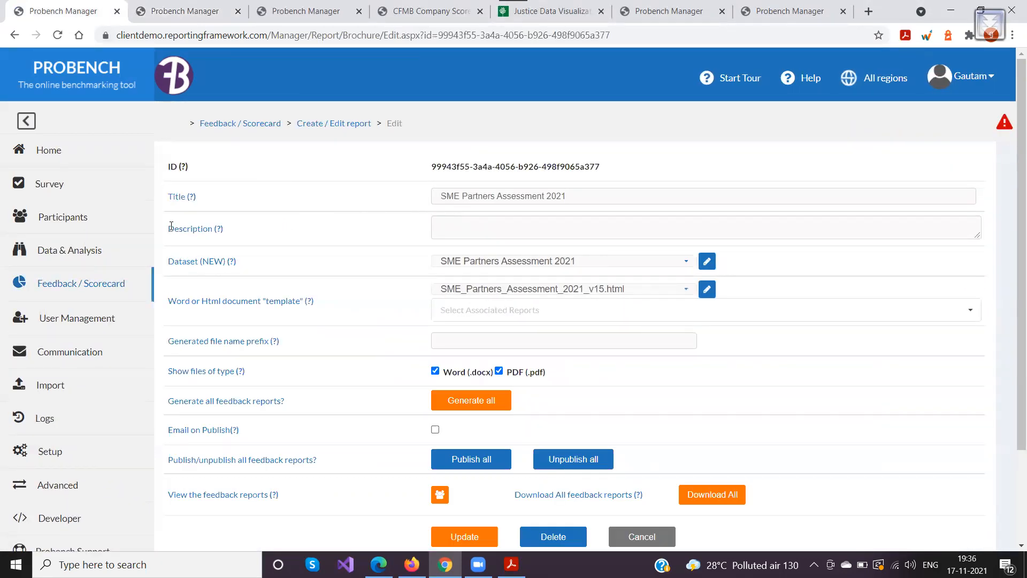
{"action": "left_click_drag", "start_coordinate": [569, 199], "coordinate": [423, 202]}
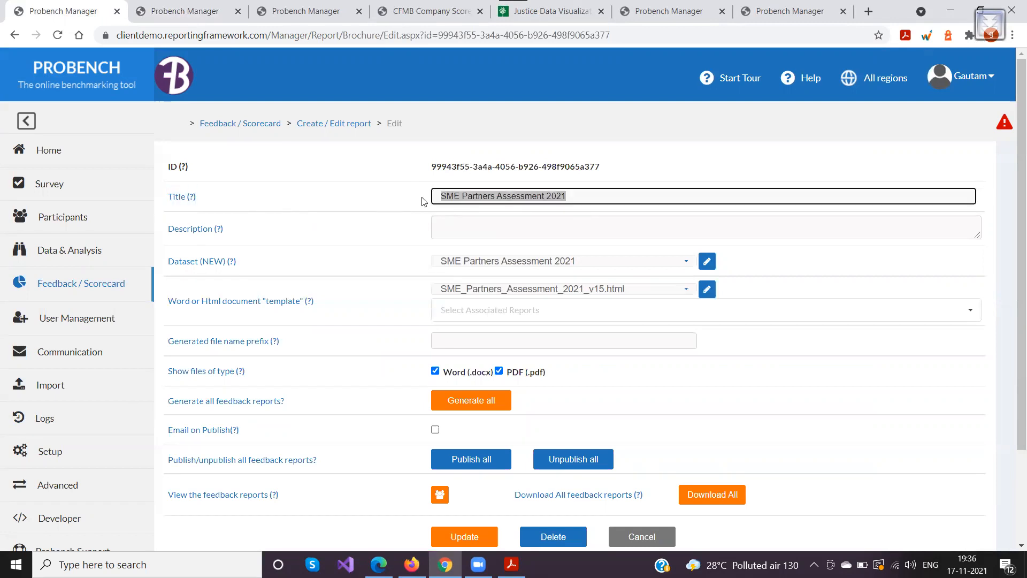
{"action": "left_click", "coordinate": [364, 230]}
{"action": "left_click", "coordinate": [479, 235]}
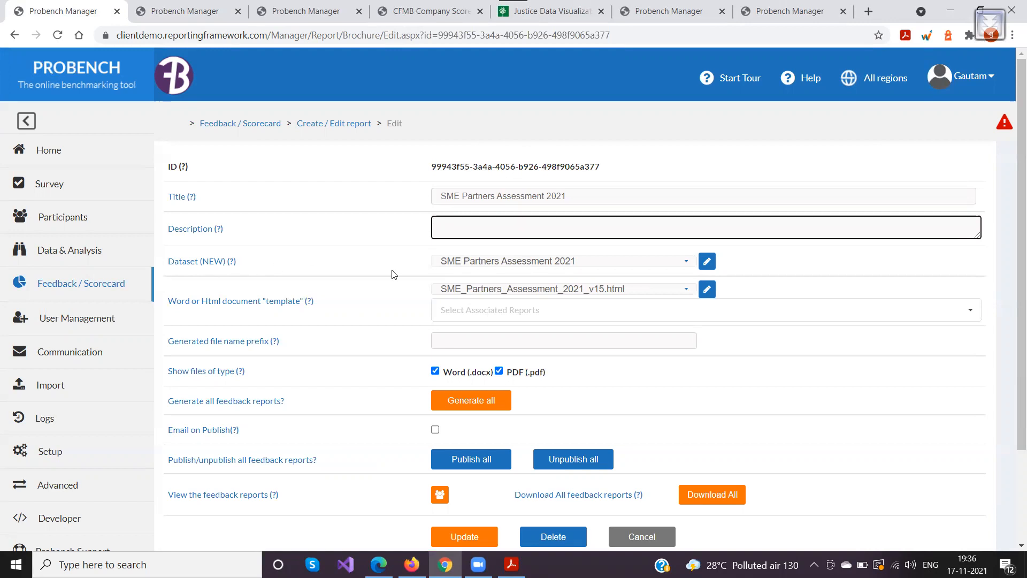
{"action": "left_click", "coordinate": [405, 272]}
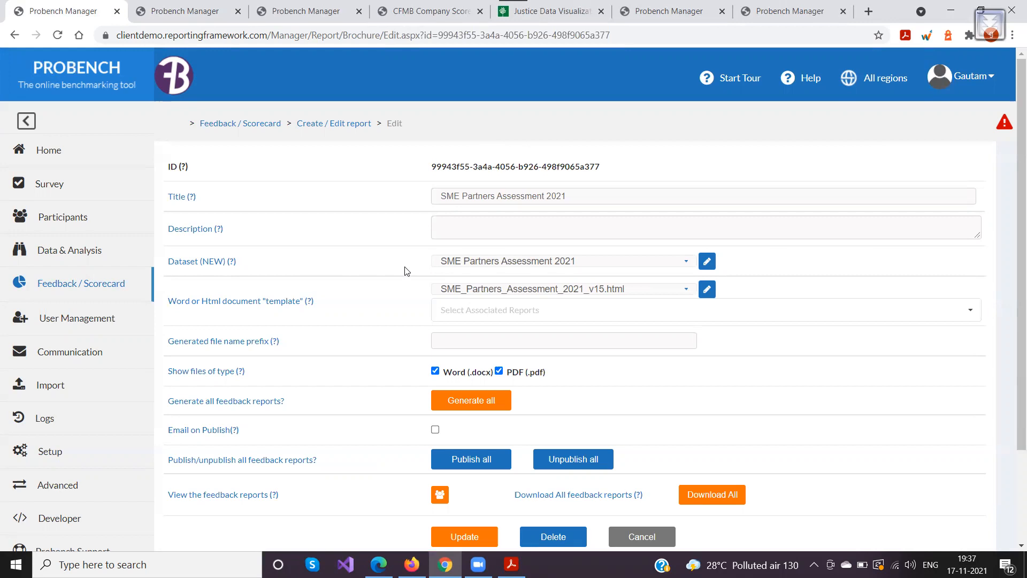
Browse the datasets available for the feedback report and leave the selection as it is.
{"action": "left_click", "coordinate": [454, 265]}
{"action": "left_click", "coordinate": [454, 262]}
{"action": "left_click", "coordinate": [456, 260]}
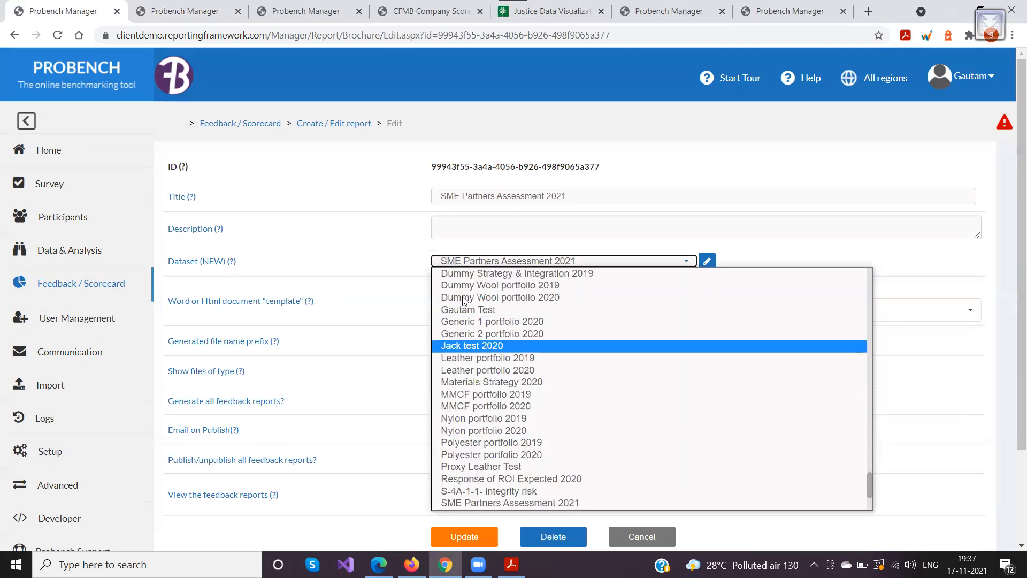
{"action": "scroll", "coordinate": [486, 413], "scroll_direction": "up", "scroll_amount": 15}
{"action": "scroll", "coordinate": [487, 414], "scroll_direction": "up", "scroll_amount": 10}
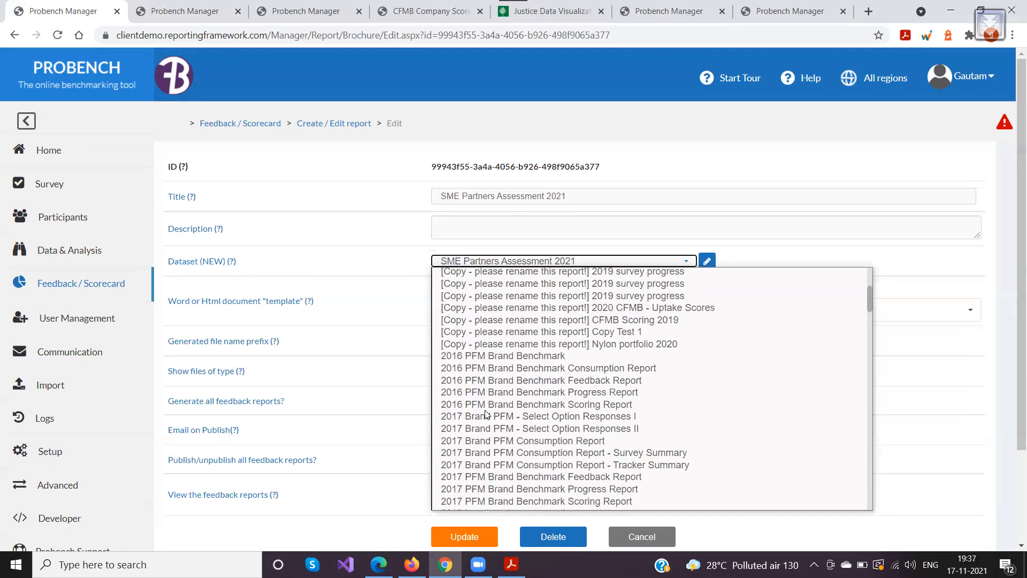
{"action": "left_click", "coordinate": [360, 319]}
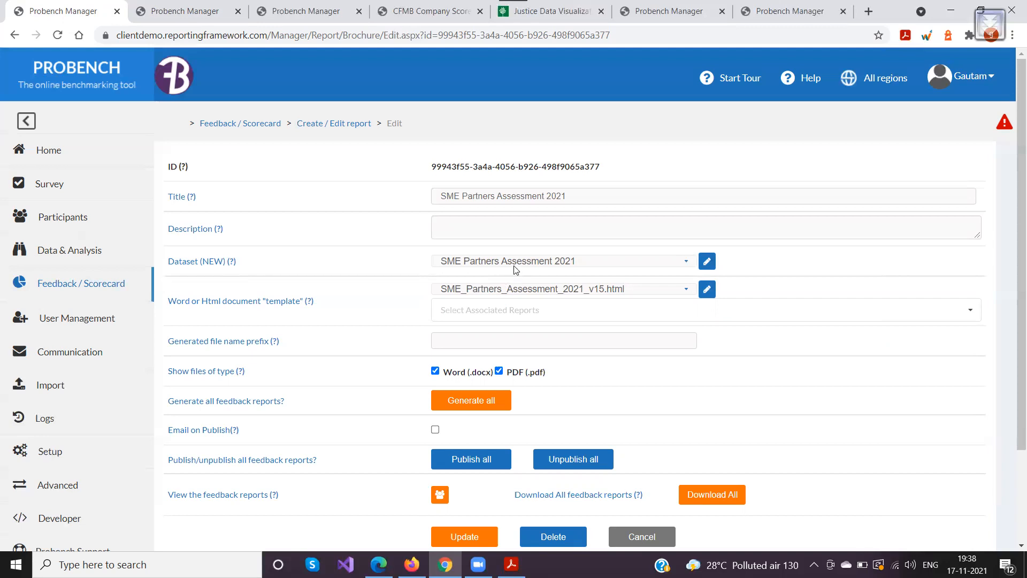
Open the report's dataset for editing and associate the reports Dummy MMCF portfolio 2020, CFMB Scoring 2019-AZ Test and Copy Test 1.
{"action": "left_click", "coordinate": [713, 266]}
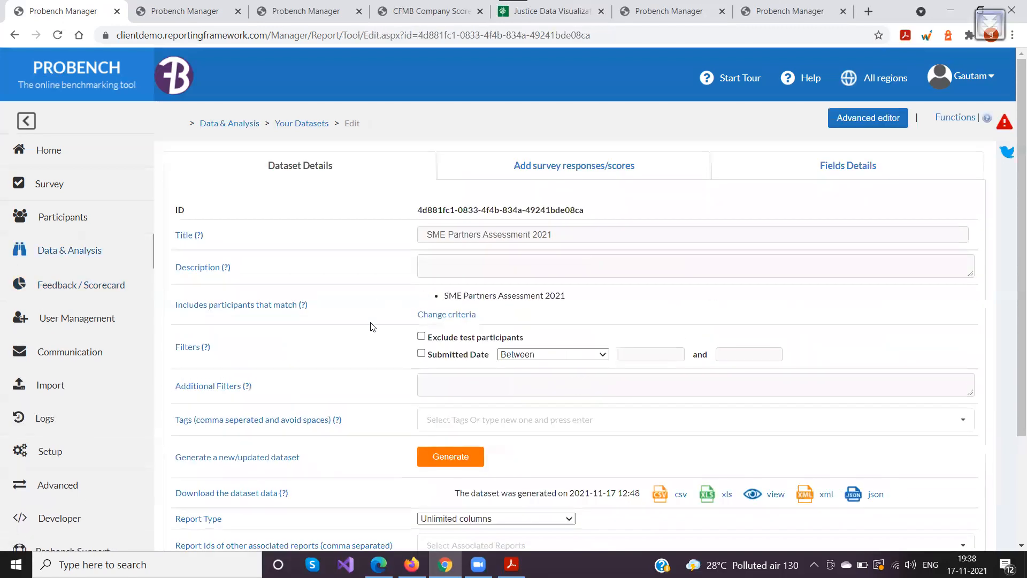
{"action": "scroll", "coordinate": [361, 342], "scroll_direction": "down", "scroll_amount": 3}
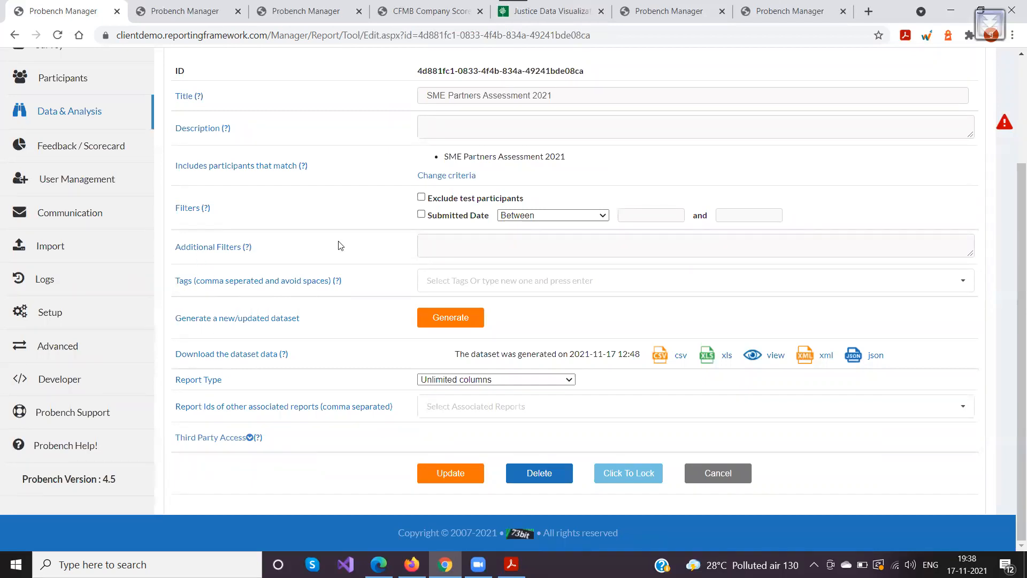
{"action": "left_click", "coordinate": [452, 406]}
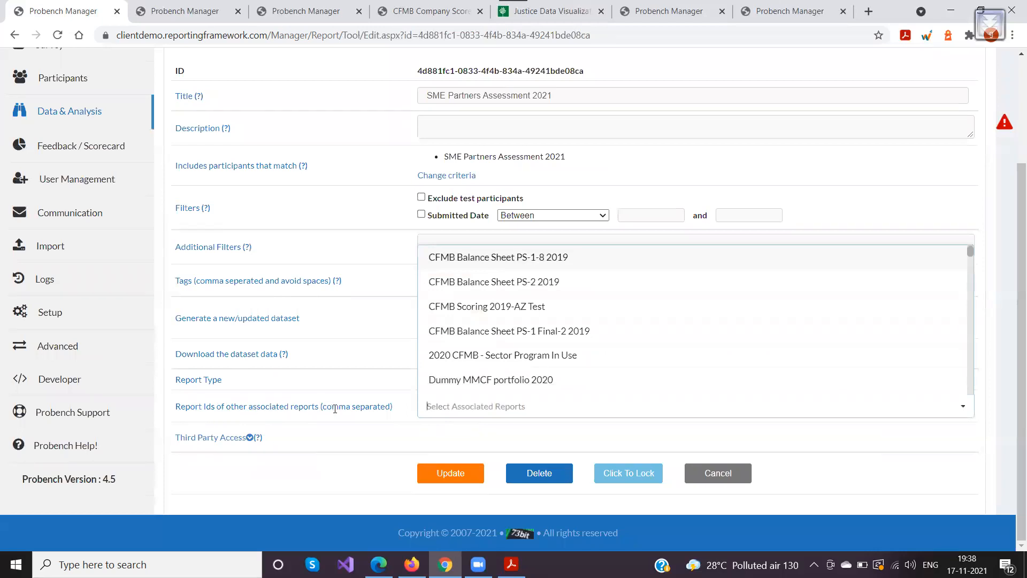
{"action": "left_click", "coordinate": [506, 381]}
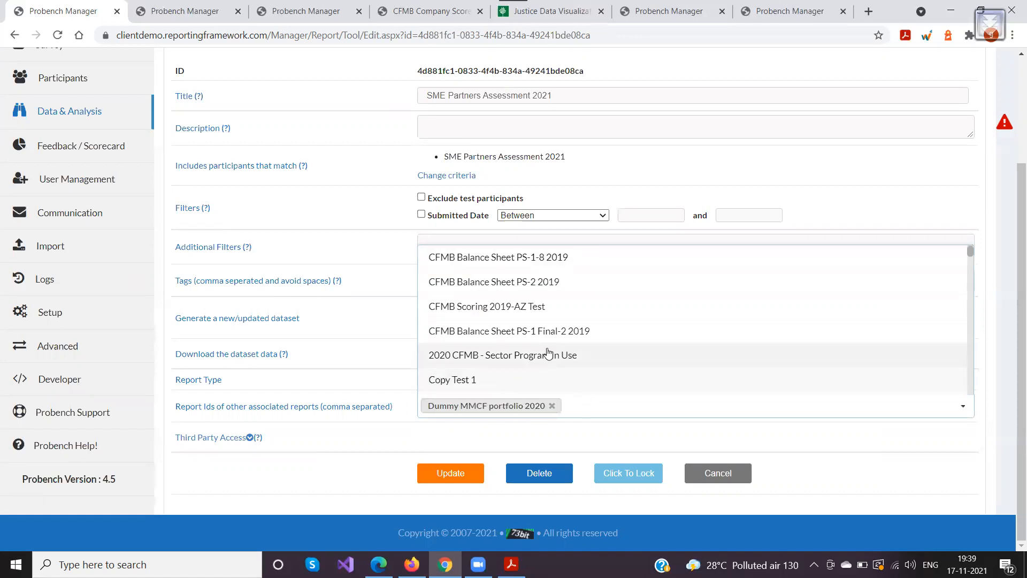
{"action": "left_click", "coordinate": [527, 306]}
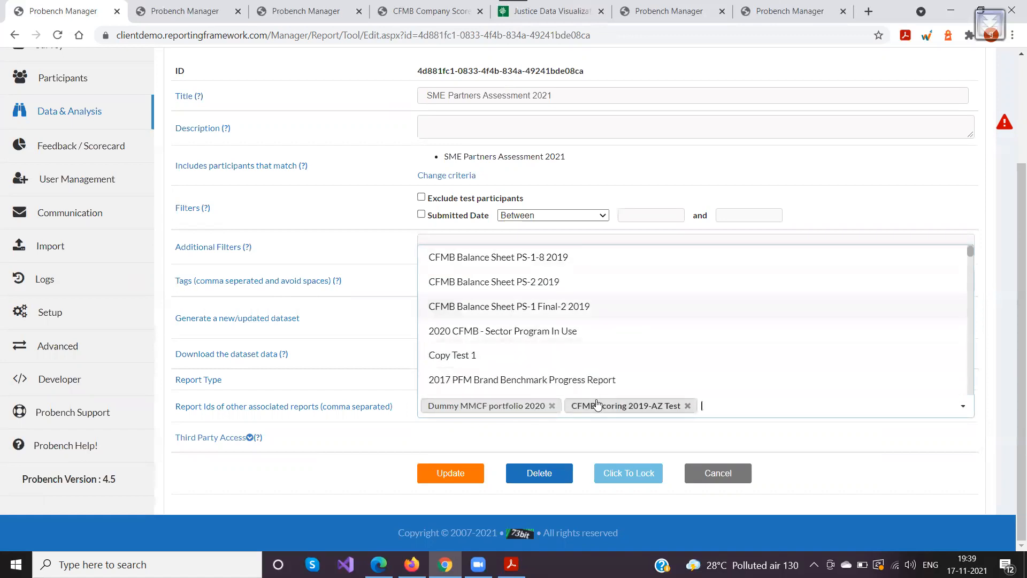
{"action": "left_click", "coordinate": [467, 355]}
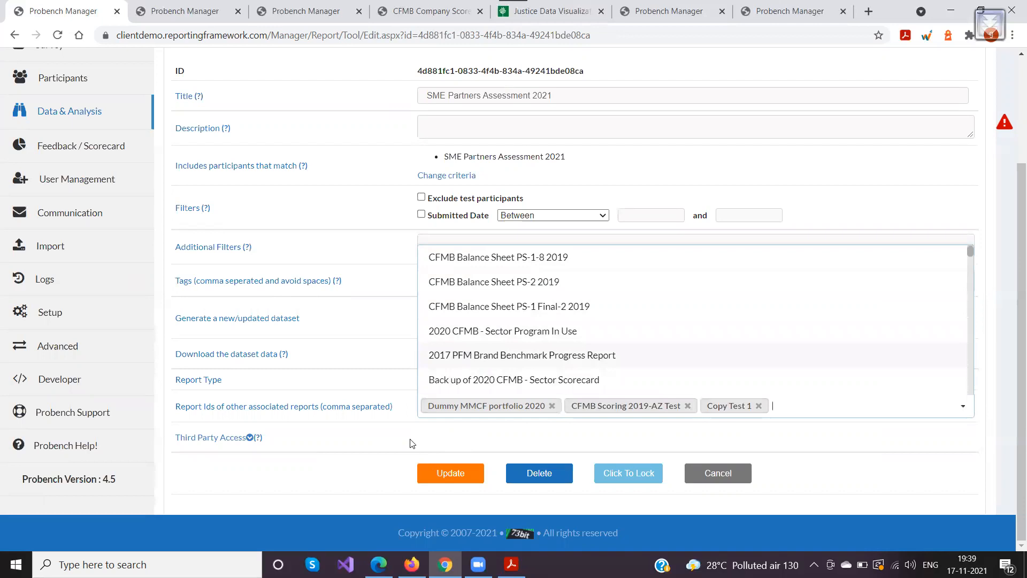
{"action": "left_click", "coordinate": [394, 441]}
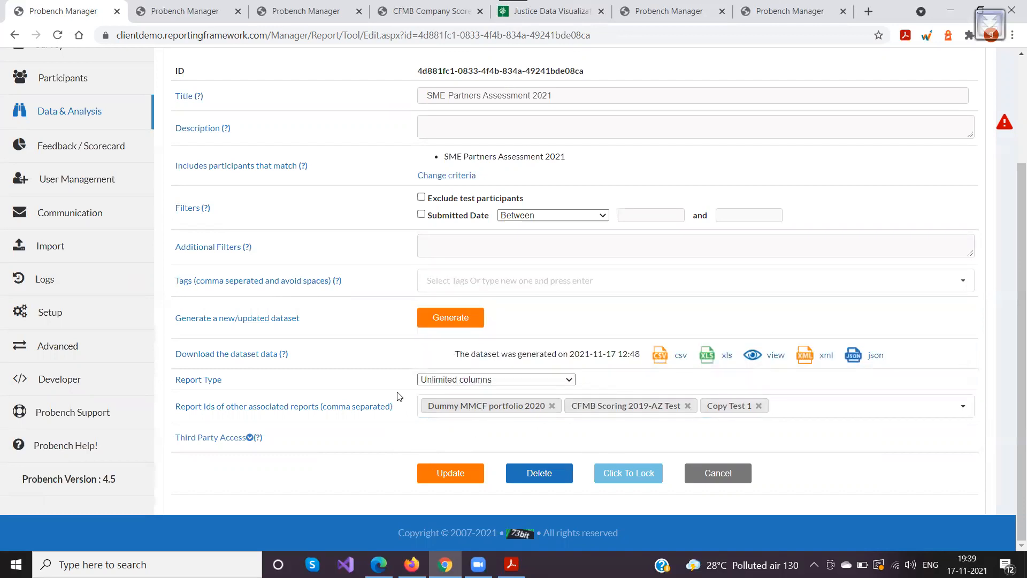
Check the dataset's title and save the dataset with its newly associated reports.
{"action": "scroll", "coordinate": [321, 136], "scroll_direction": "up", "scroll_amount": 3}
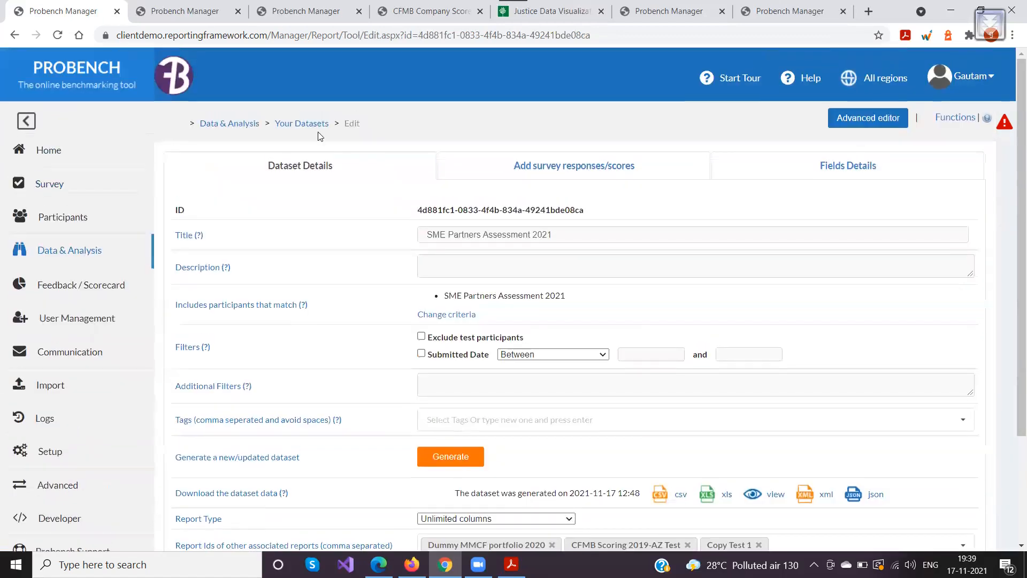
{"action": "triple_click", "coordinate": [570, 234]}
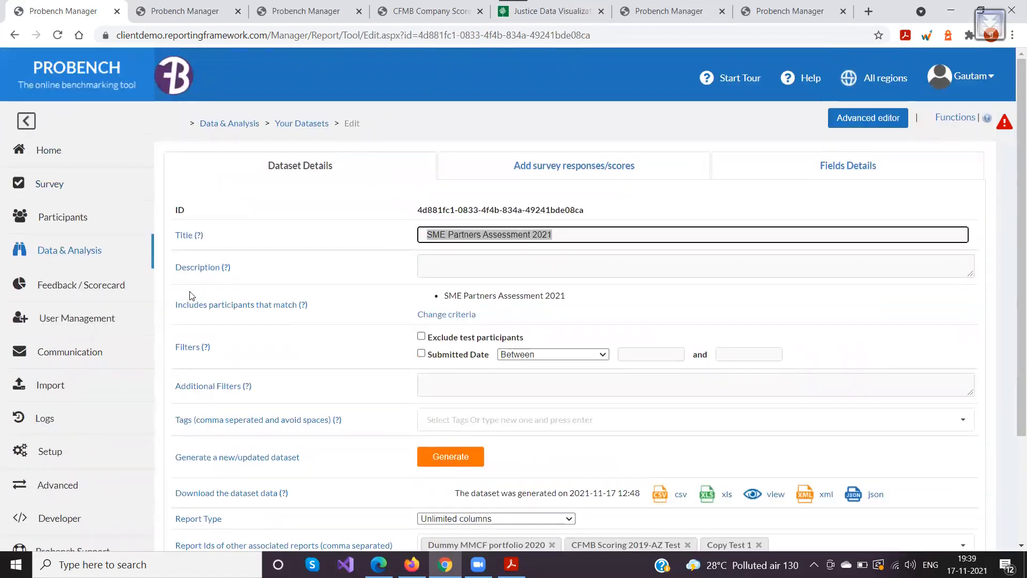
{"action": "scroll", "coordinate": [217, 286], "scroll_direction": "down", "scroll_amount": 3}
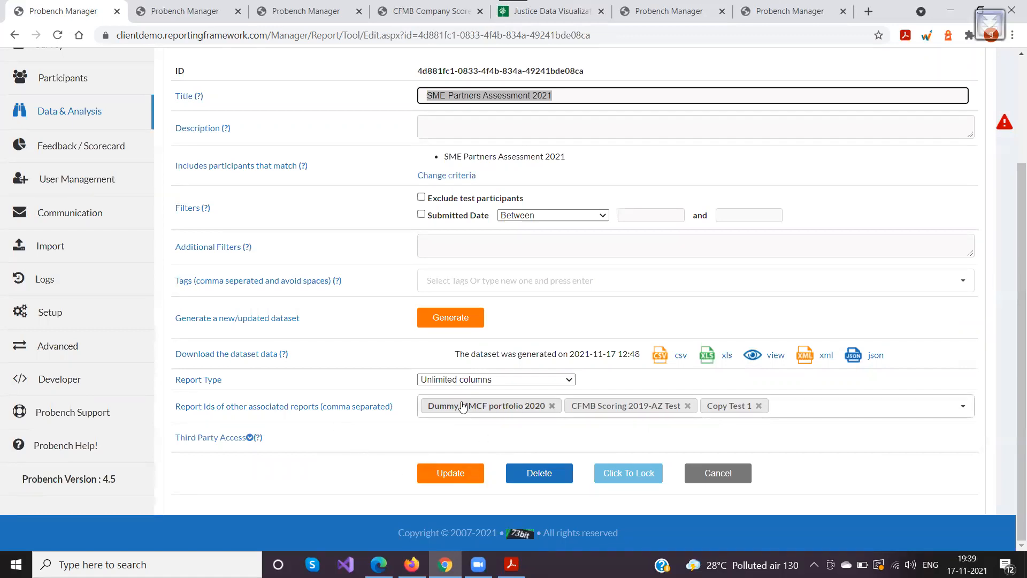
{"action": "left_click", "coordinate": [475, 471]}
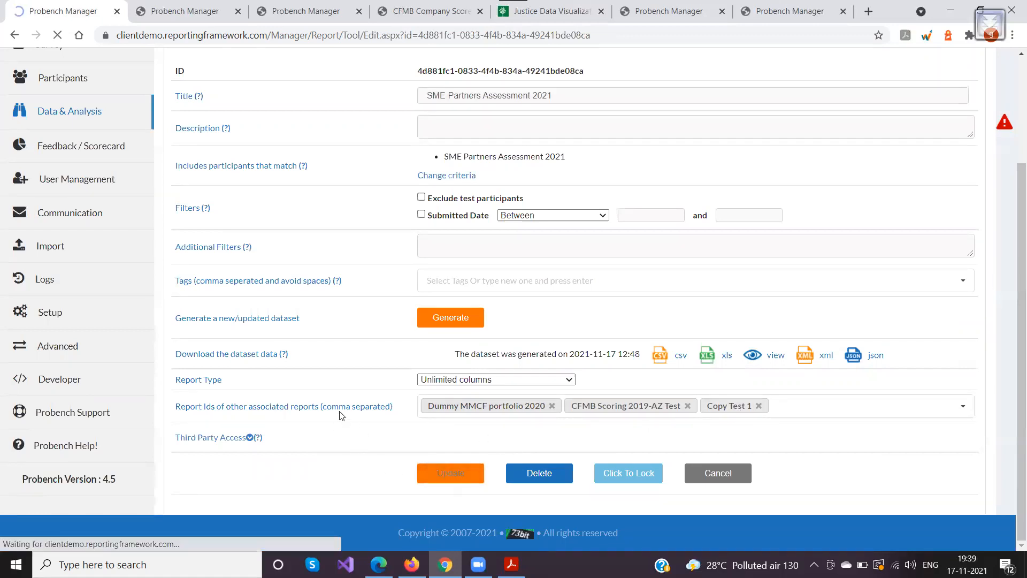
{"action": "scroll", "coordinate": [363, 332], "scroll_direction": "down", "scroll_amount": 3}
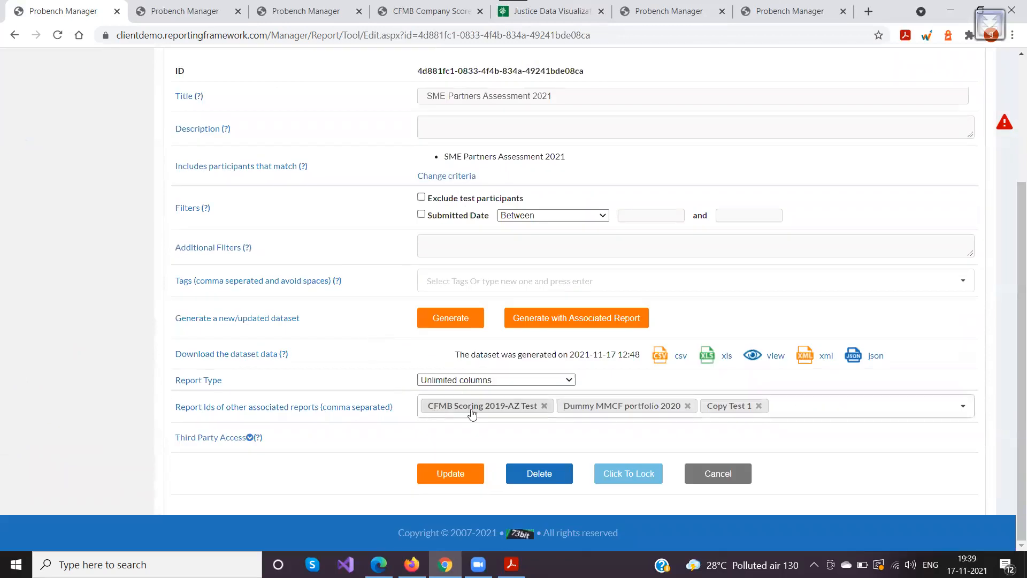
Go back to the feedback report, reopen its dataset to review the generation options and associated reports, and return to the report's settings.
{"action": "left_click", "coordinate": [14, 36]}
{"action": "left_click", "coordinate": [14, 37]}
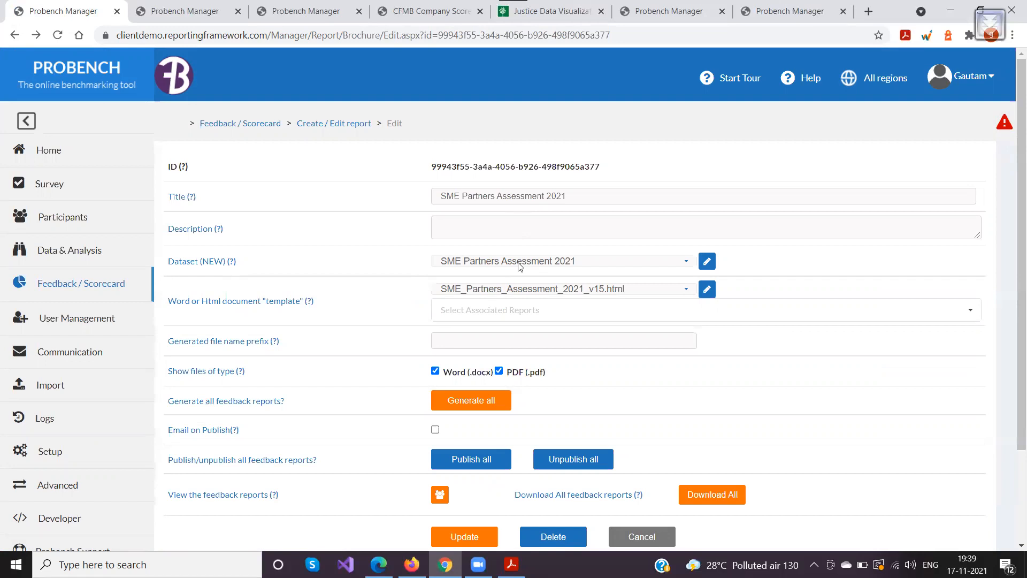
{"action": "left_click", "coordinate": [705, 261]}
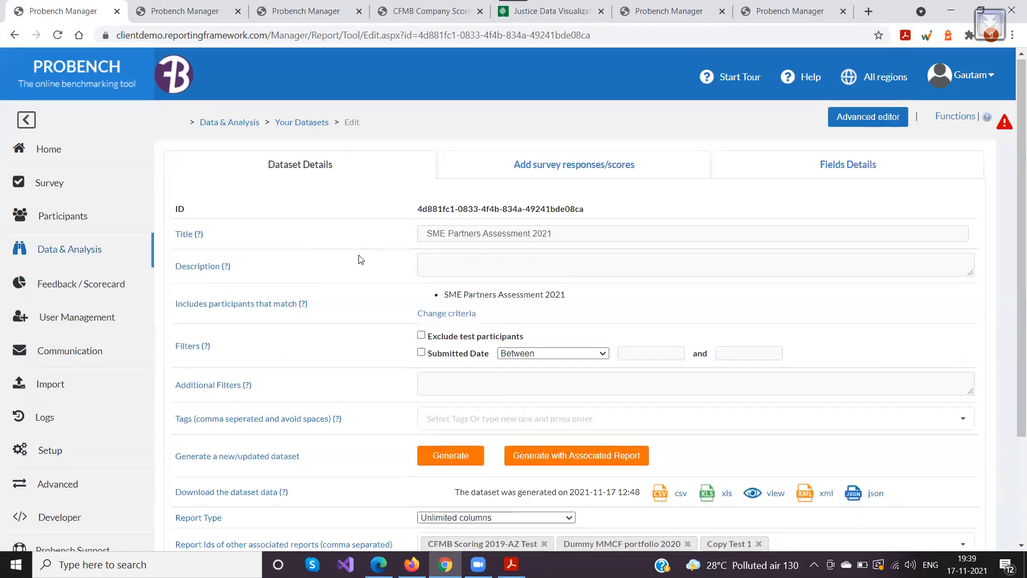
{"action": "scroll", "coordinate": [361, 259], "scroll_direction": "down", "scroll_amount": 3}
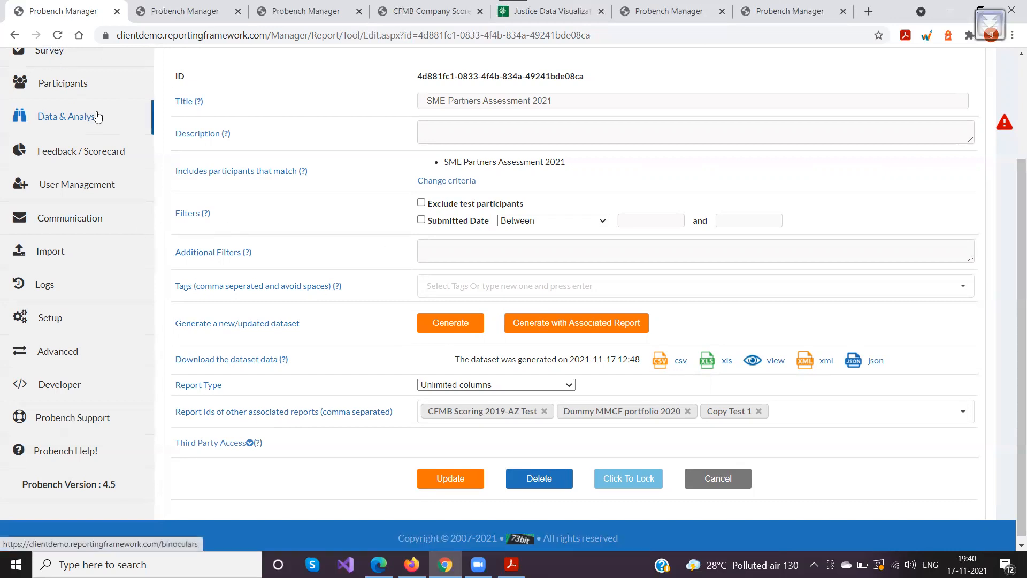
{"action": "left_click", "coordinate": [15, 36]}
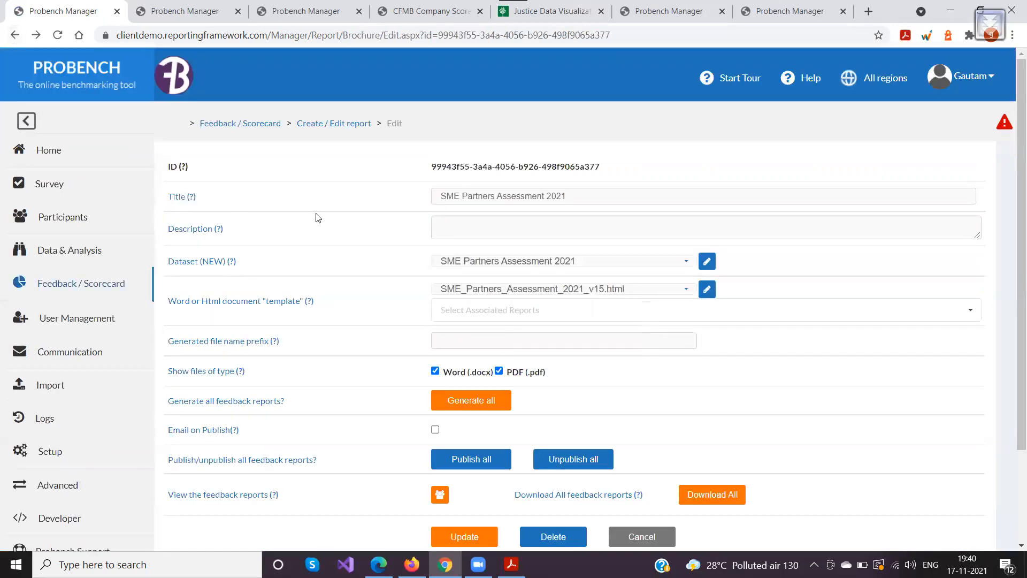
{"action": "scroll", "coordinate": [336, 270], "scroll_direction": "down", "scroll_amount": 1}
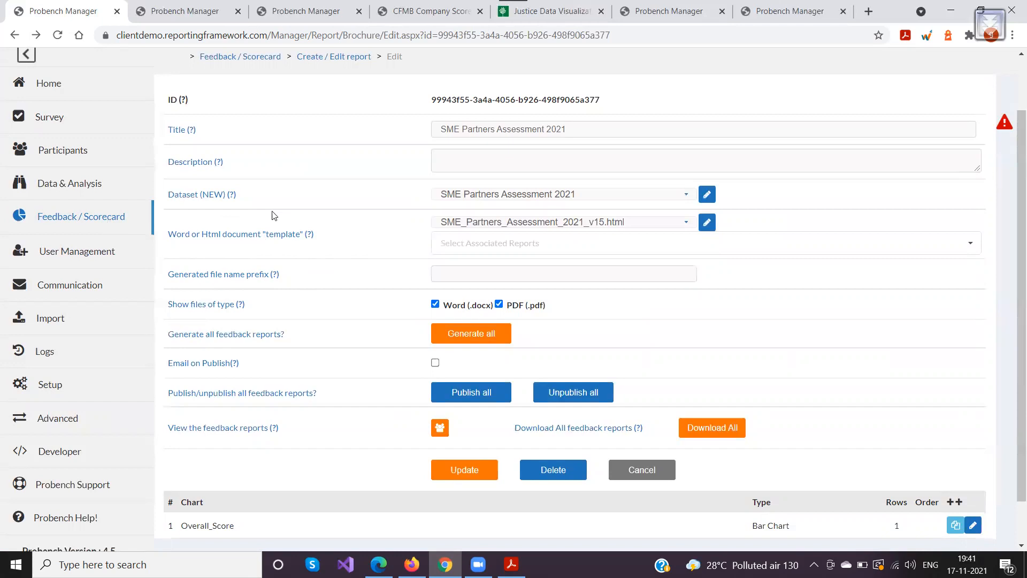
Review the available document templates and choose SME Index 2022.docx as the feedback report's template.
{"action": "scroll", "coordinate": [367, 223], "scroll_direction": "up", "scroll_amount": 1}
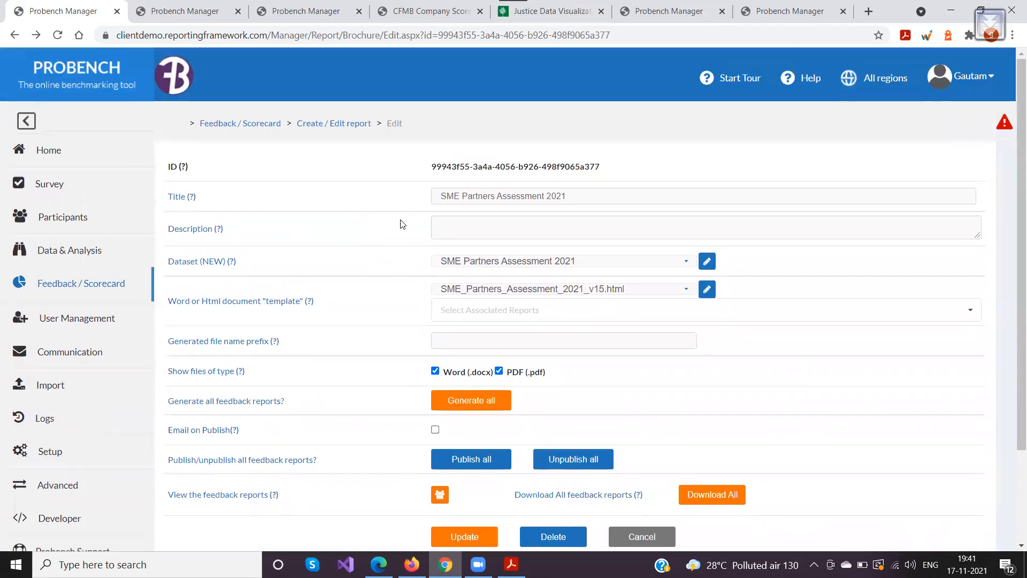
{"action": "left_click", "coordinate": [493, 291]}
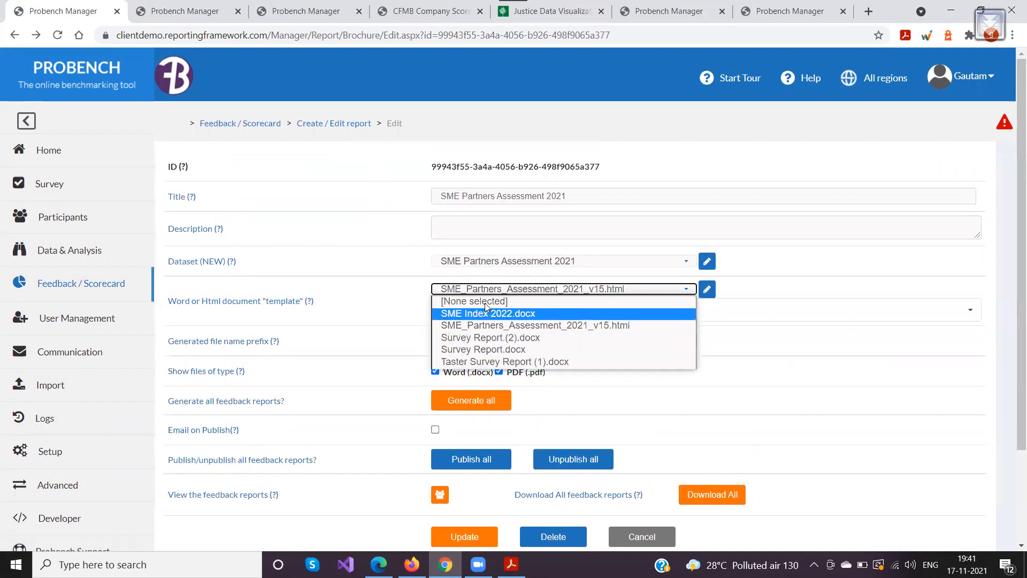
{"action": "left_click", "coordinate": [387, 291]}
{"action": "left_click", "coordinate": [503, 292]}
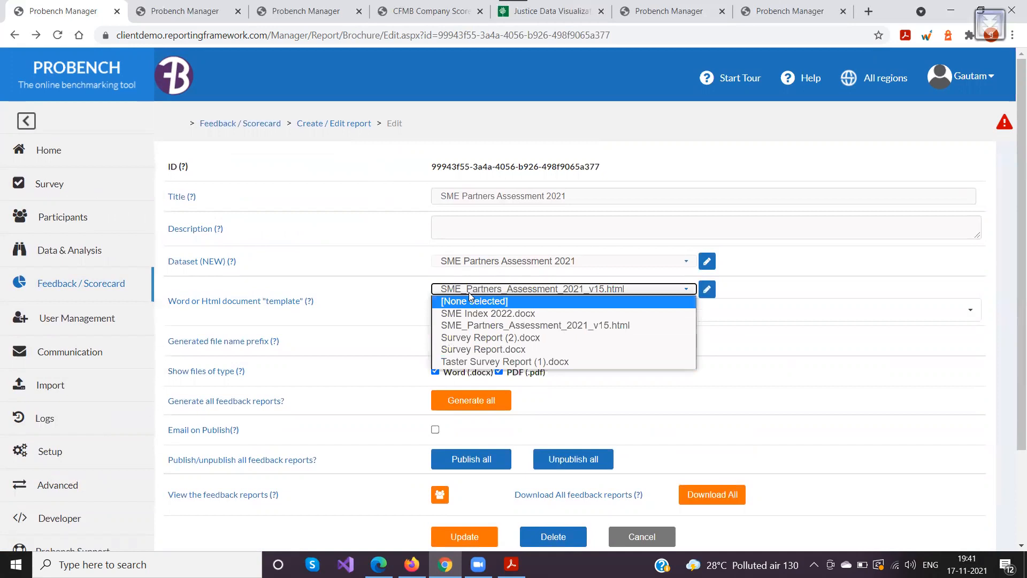
{"action": "left_click", "coordinate": [451, 315]}
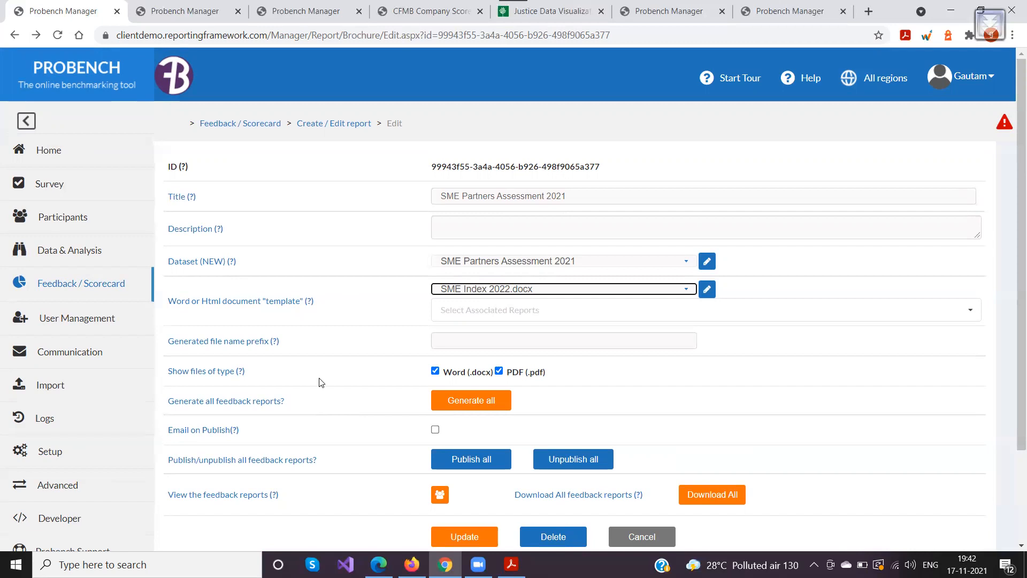
{"action": "left_click", "coordinate": [509, 289]}
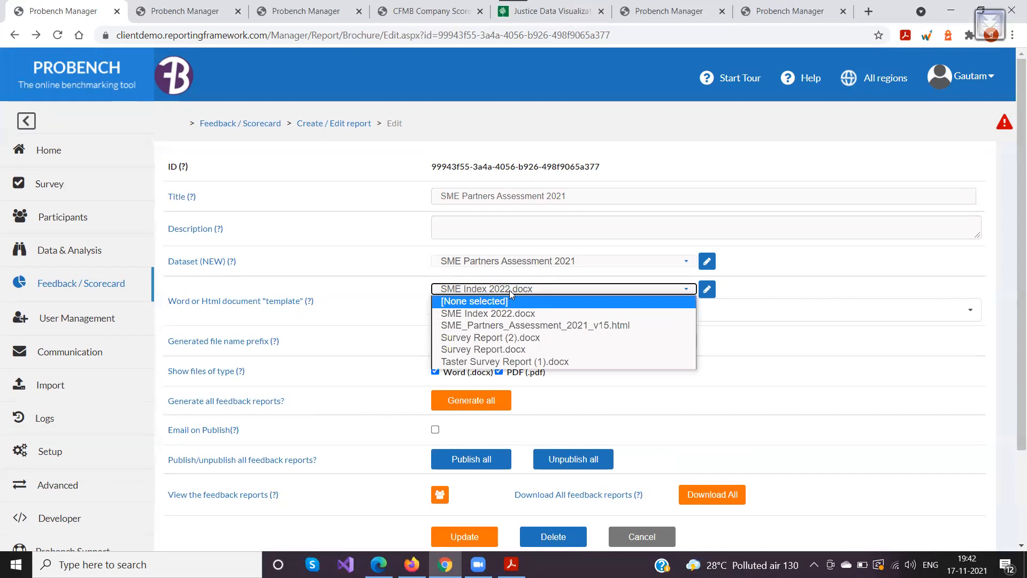
{"action": "left_click", "coordinate": [510, 289]}
{"action": "left_click", "coordinate": [511, 289]}
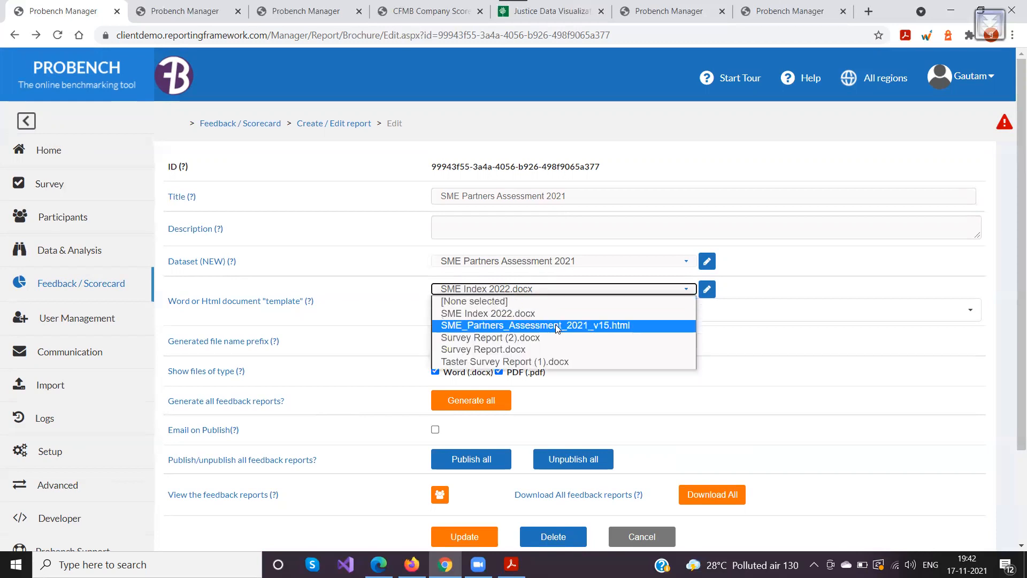
{"action": "left_click", "coordinate": [517, 314]}
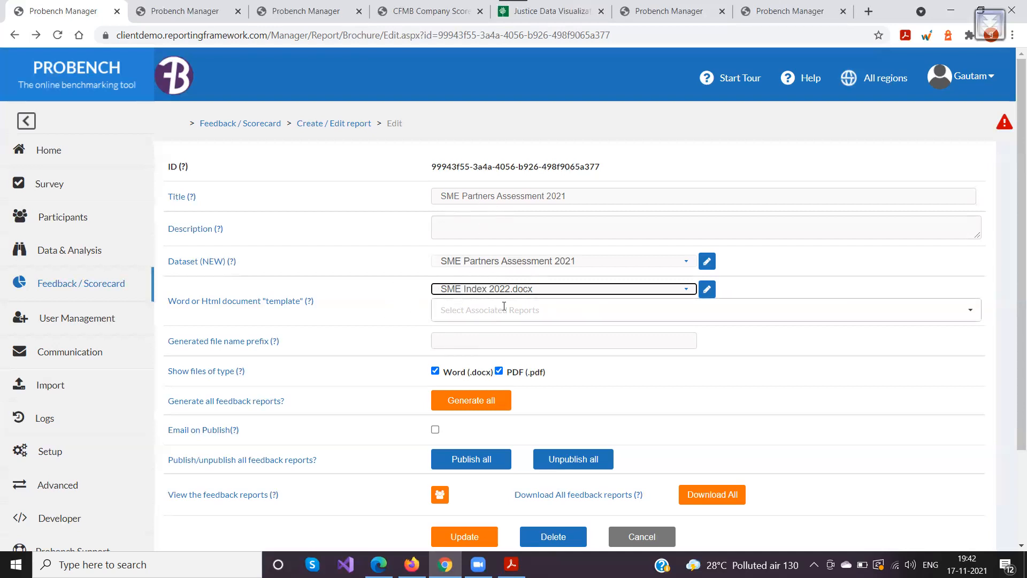
Check the template's associated reports field and its template choices, leaving both selections as they are.
{"action": "scroll", "coordinate": [389, 317], "scroll_direction": "down", "scroll_amount": 3}
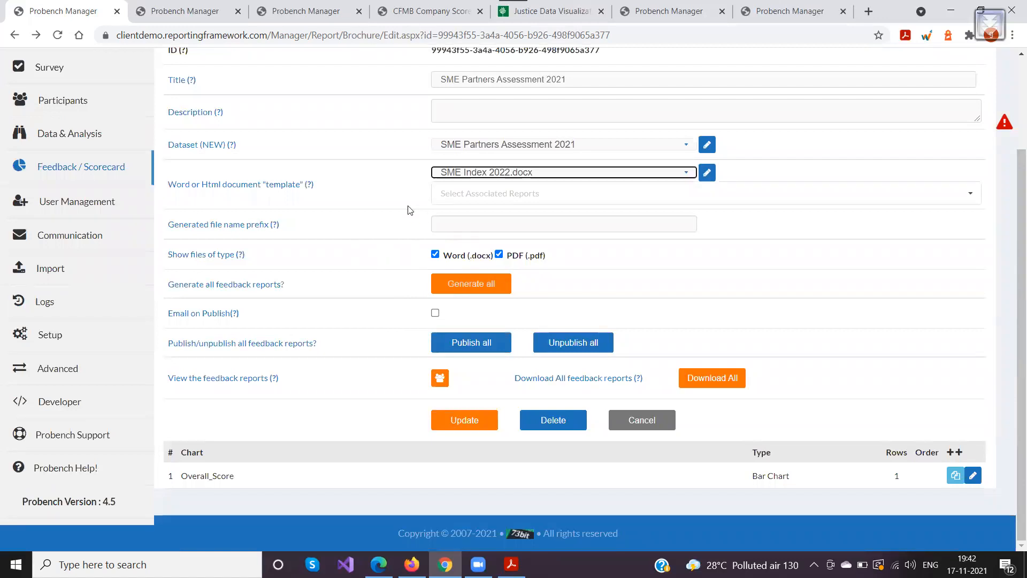
{"action": "left_click", "coordinate": [479, 192]}
{"action": "left_click", "coordinate": [479, 191]}
{"action": "left_click", "coordinate": [390, 203]}
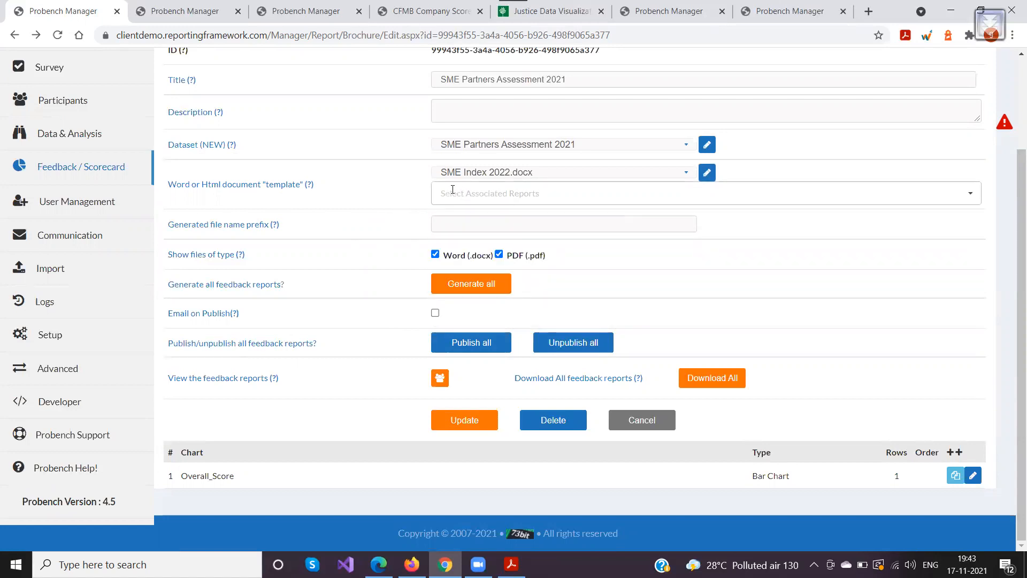
{"action": "left_click", "coordinate": [533, 174]}
{"action": "left_click", "coordinate": [532, 175]}
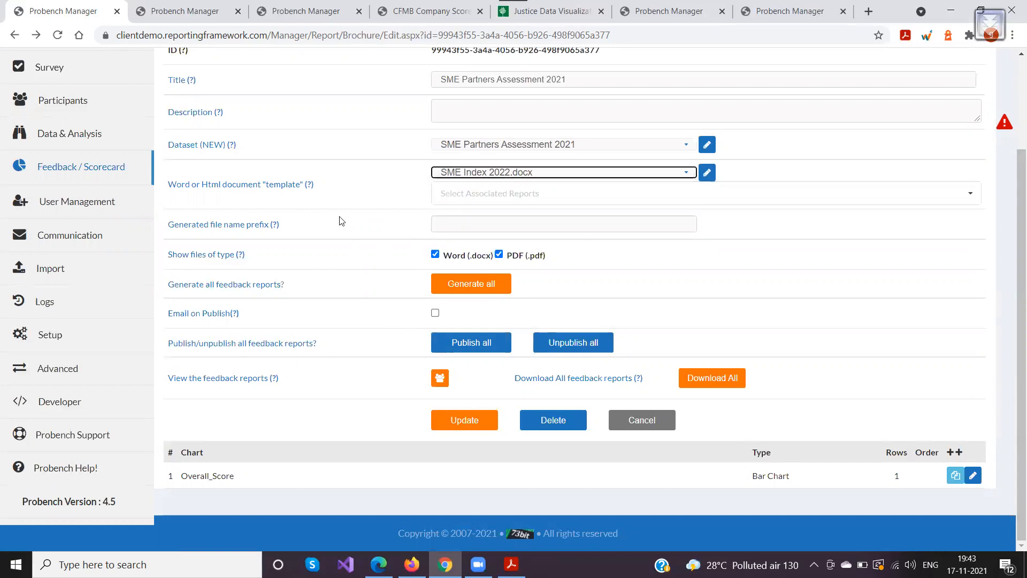
Set the generated file name prefix to SME_Index_Report_ and update the feedback report.
{"action": "left_click_drag", "start_coordinate": [169, 224], "coordinate": [289, 225]}
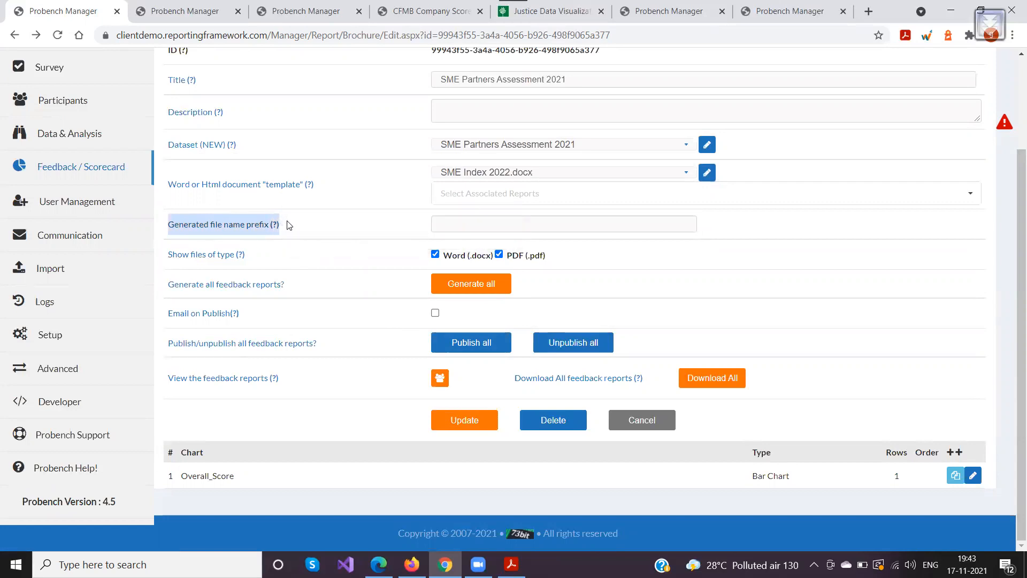
{"action": "left_click", "coordinate": [445, 227]}
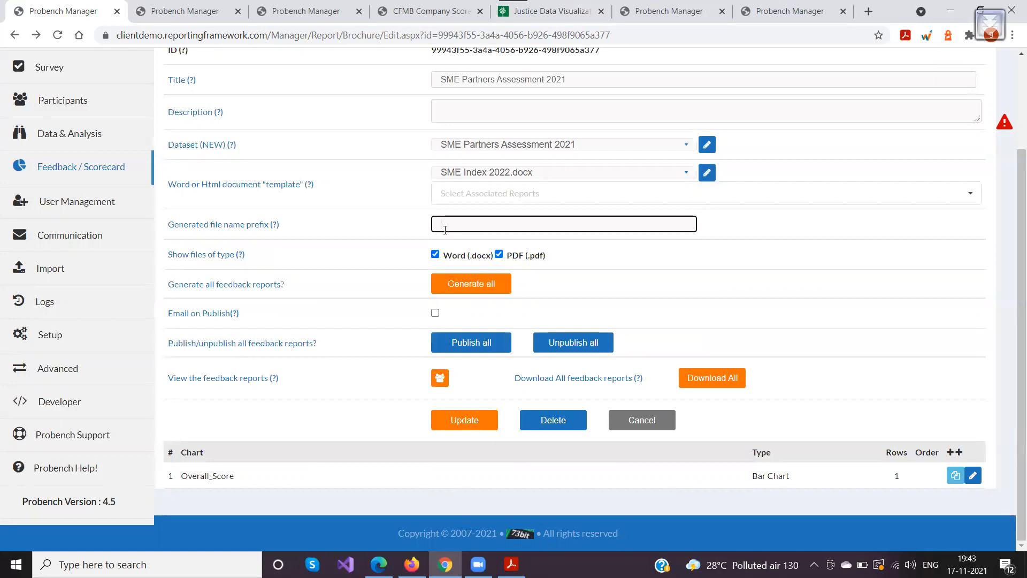
{"action": "type", "text": "SME_Index_Report_"}
{"action": "left_click", "coordinate": [535, 240]}
{"action": "left_click", "coordinate": [527, 227]}
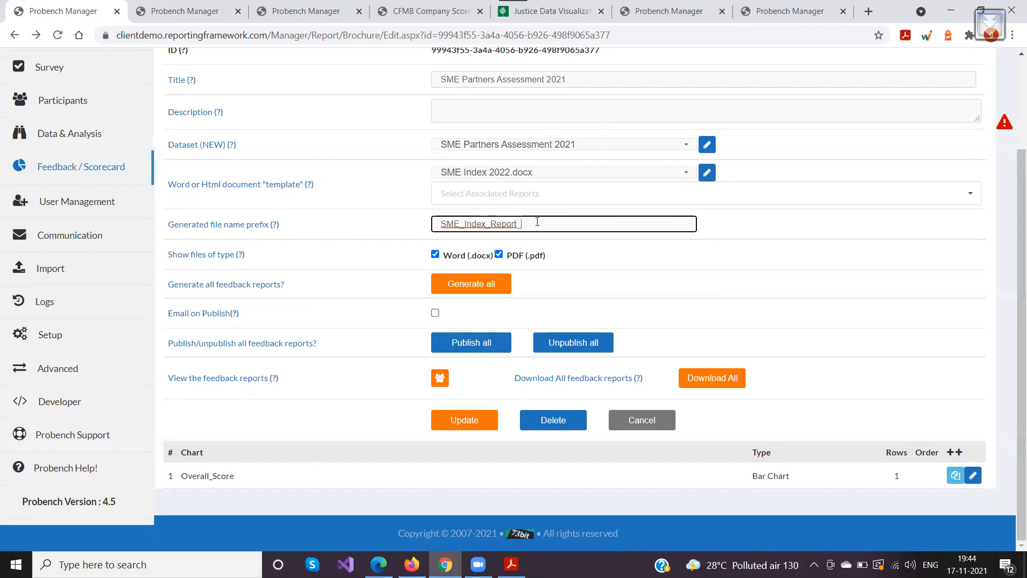
{"action": "left_click", "coordinate": [473, 417]}
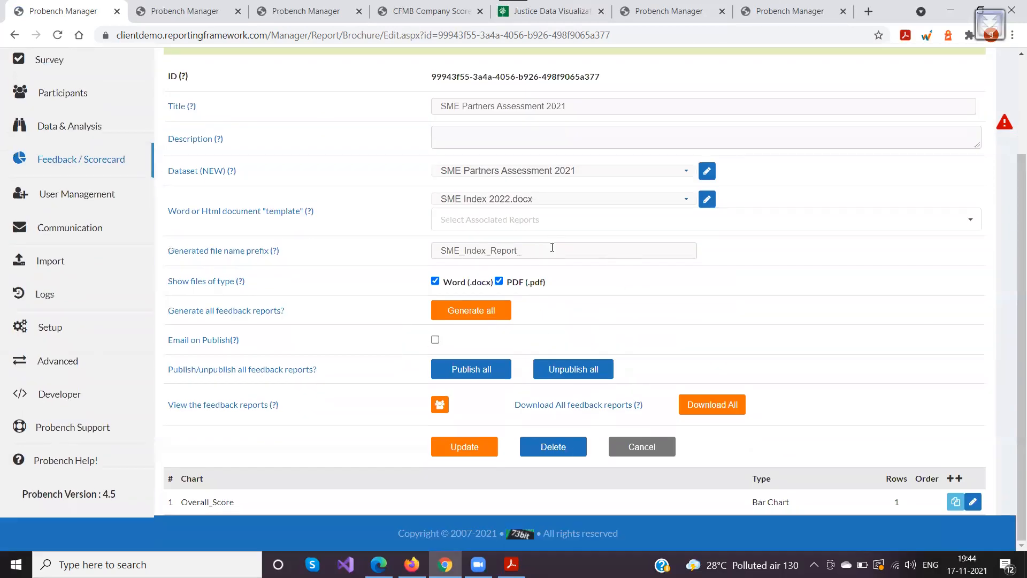
{"action": "double_click", "coordinate": [552, 247]}
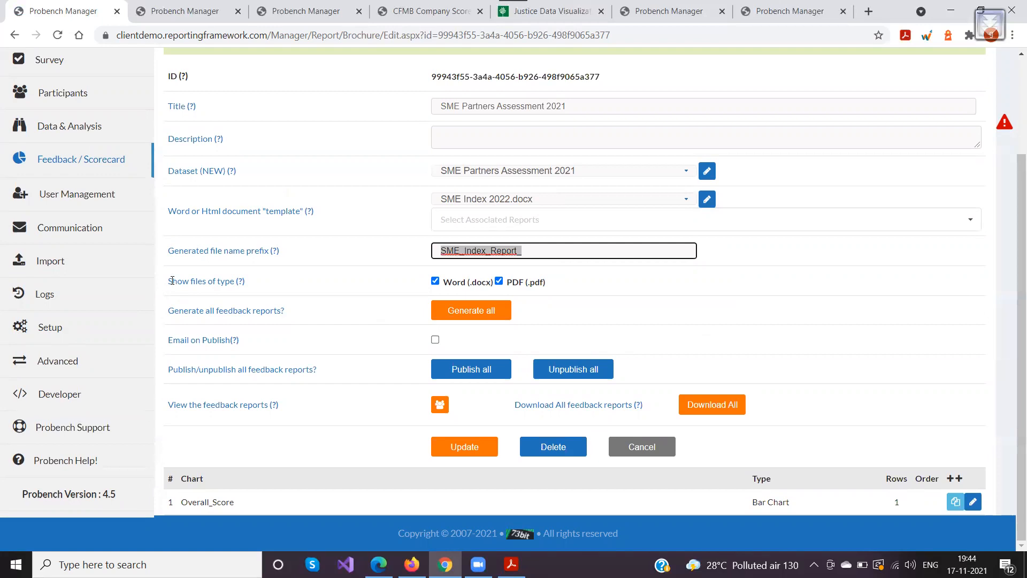
Exclude Word (.docx) from the file types shown, keeping only PDF (.pdf), and update the feedback report.
{"action": "left_click_drag", "start_coordinate": [168, 282], "coordinate": [244, 282]}
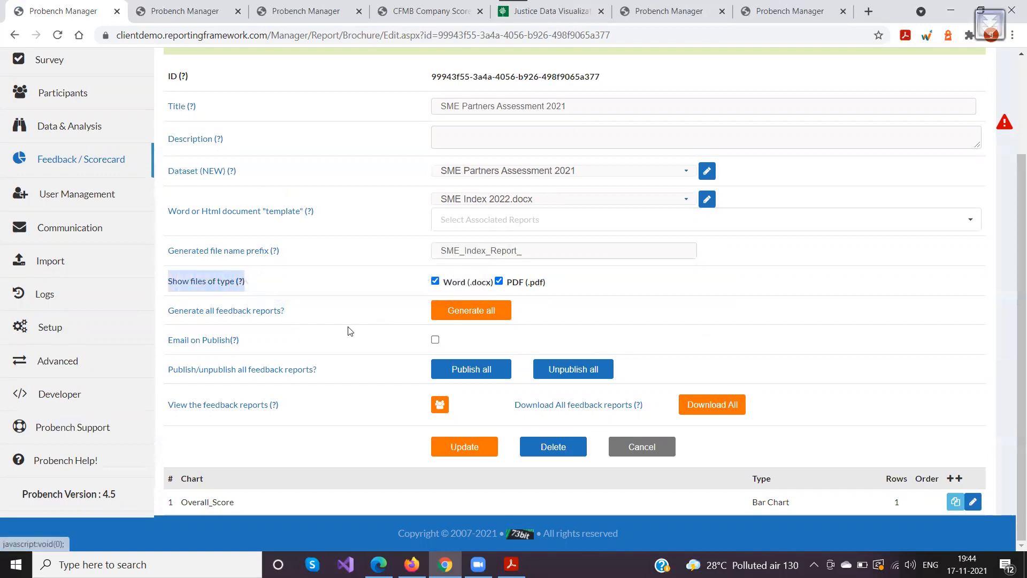
{"action": "left_click", "coordinate": [435, 282]}
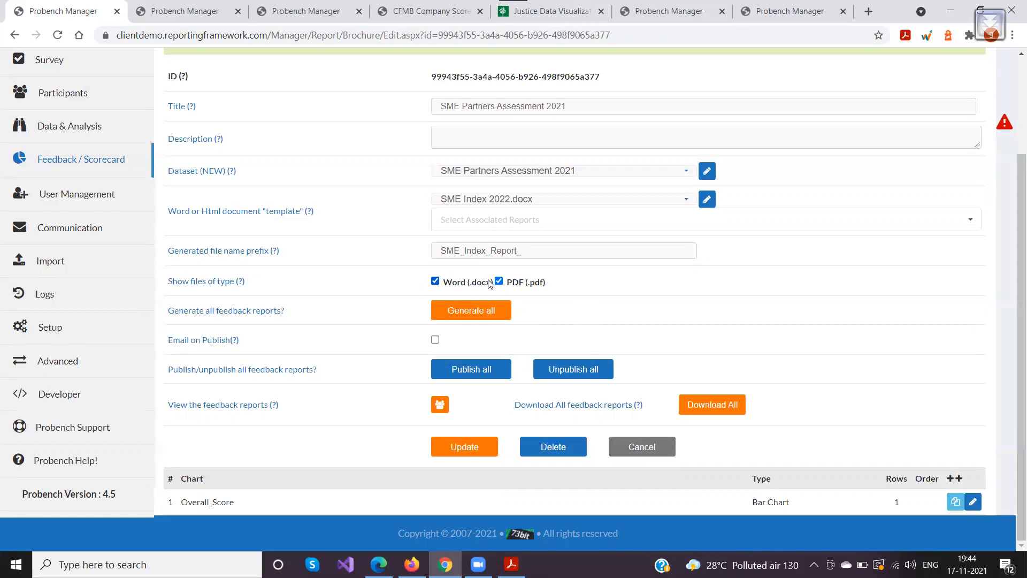
{"action": "left_click", "coordinate": [436, 282]}
{"action": "left_click", "coordinate": [466, 445]}
Examine the option for generating all feedback reports and the list of participants' reports, and return to the report's settings.
{"action": "left_click_drag", "start_coordinate": [169, 308], "coordinate": [301, 313]}
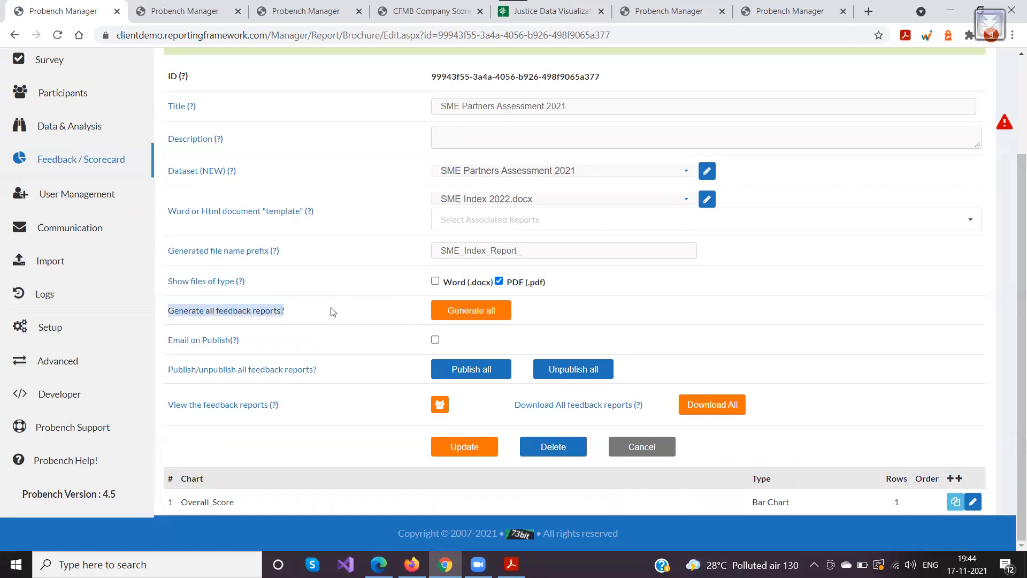
{"action": "left_click", "coordinate": [334, 312]}
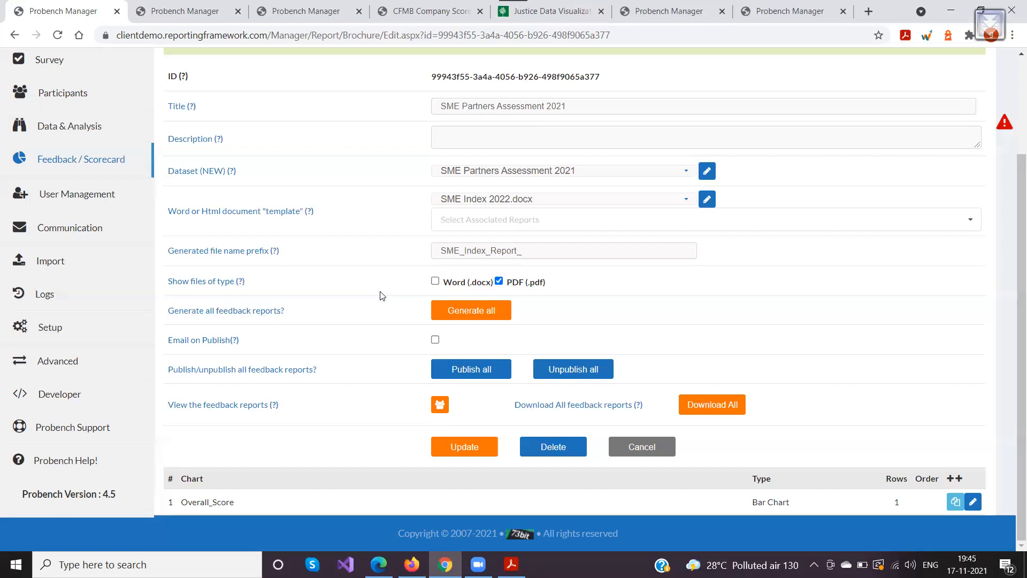
{"action": "left_click", "coordinate": [497, 313]}
{"action": "left_click_drag", "start_coordinate": [167, 408], "coordinate": [289, 410]}
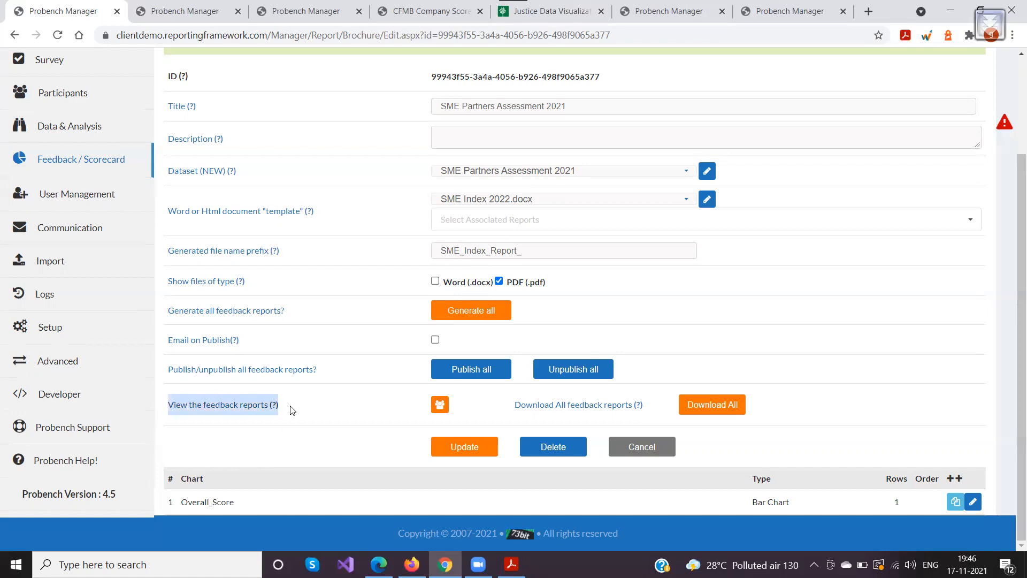
{"action": "left_click", "coordinate": [440, 406]}
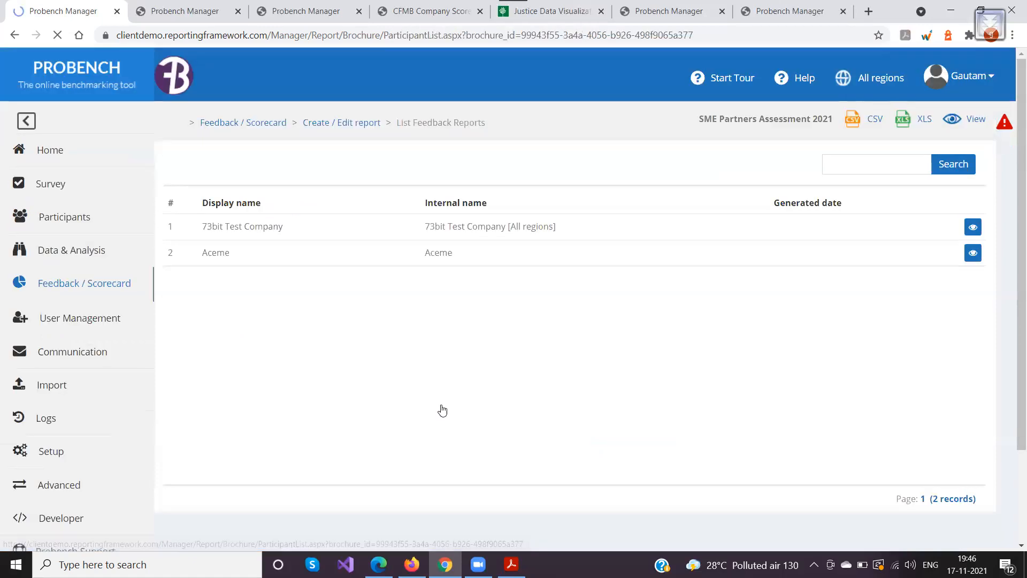
{"action": "left_click_drag", "start_coordinate": [202, 225], "coordinate": [469, 259]}
{"action": "left_click", "coordinate": [429, 272]}
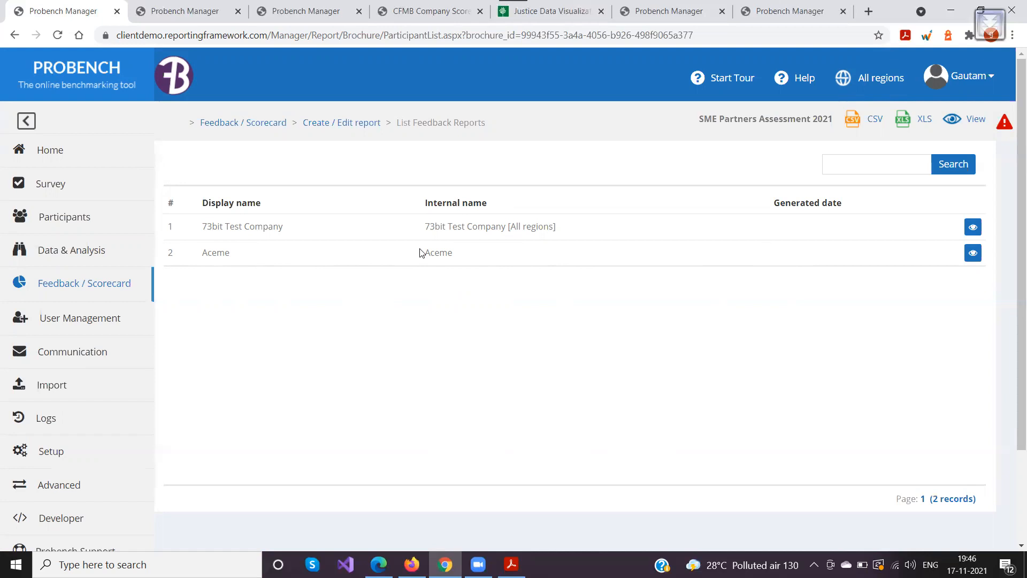
{"action": "left_click", "coordinate": [14, 35]}
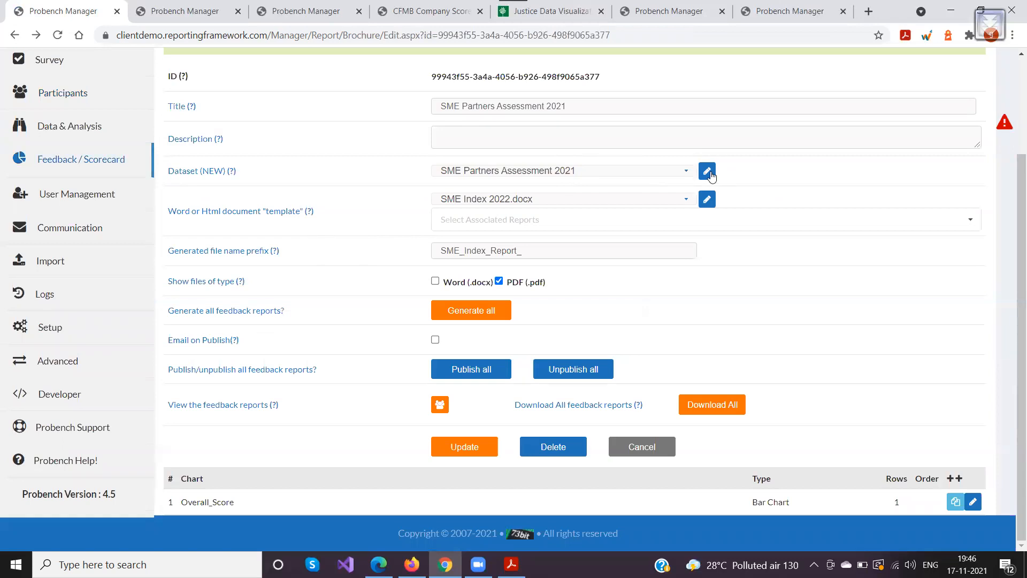
Open the report's dataset to examine its participant criteria and additional filters, and return to the feedback report without changing them.
{"action": "left_click", "coordinate": [671, 169]}
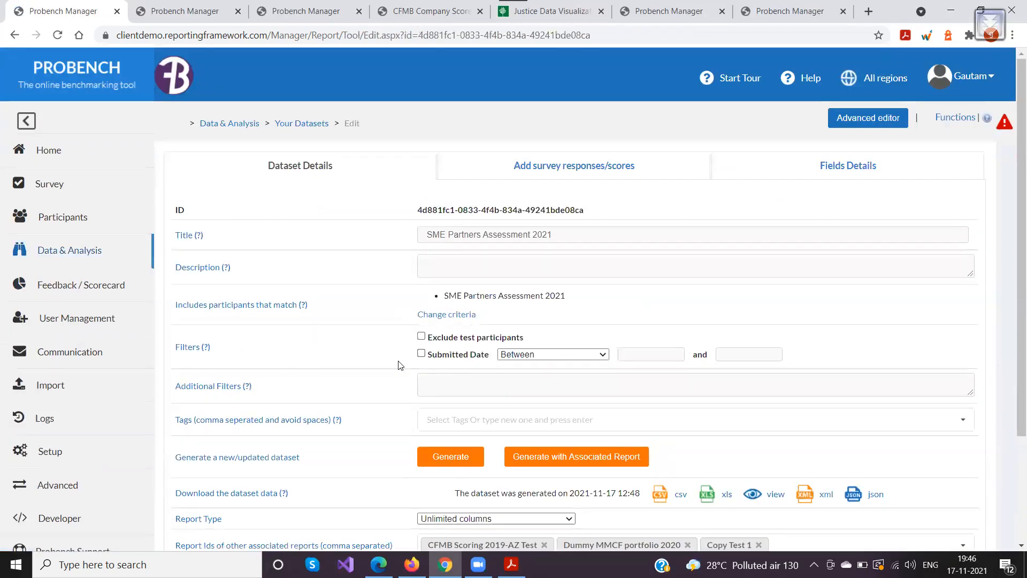
{"action": "left_click", "coordinate": [454, 382]}
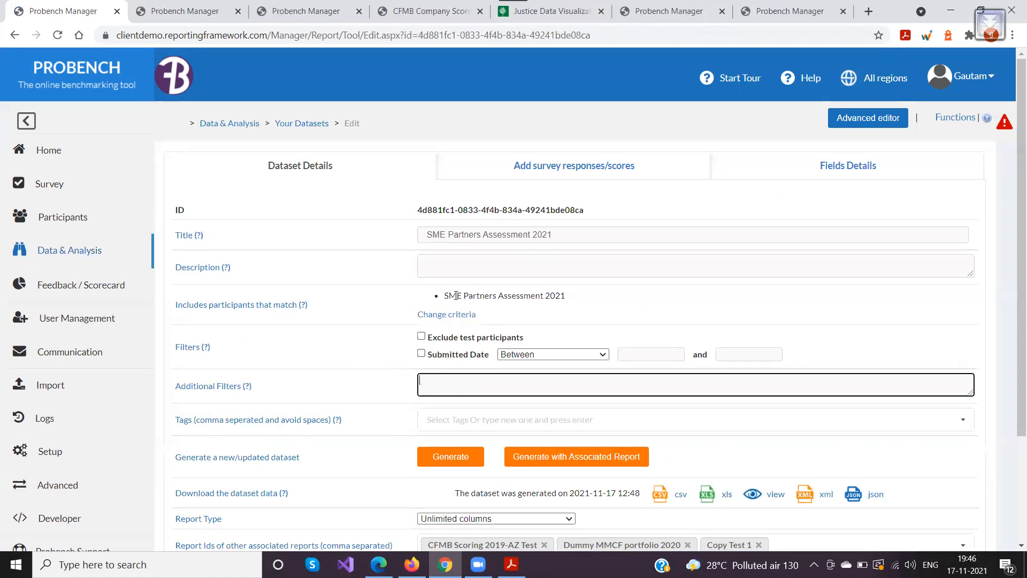
{"action": "left_click", "coordinate": [448, 316]}
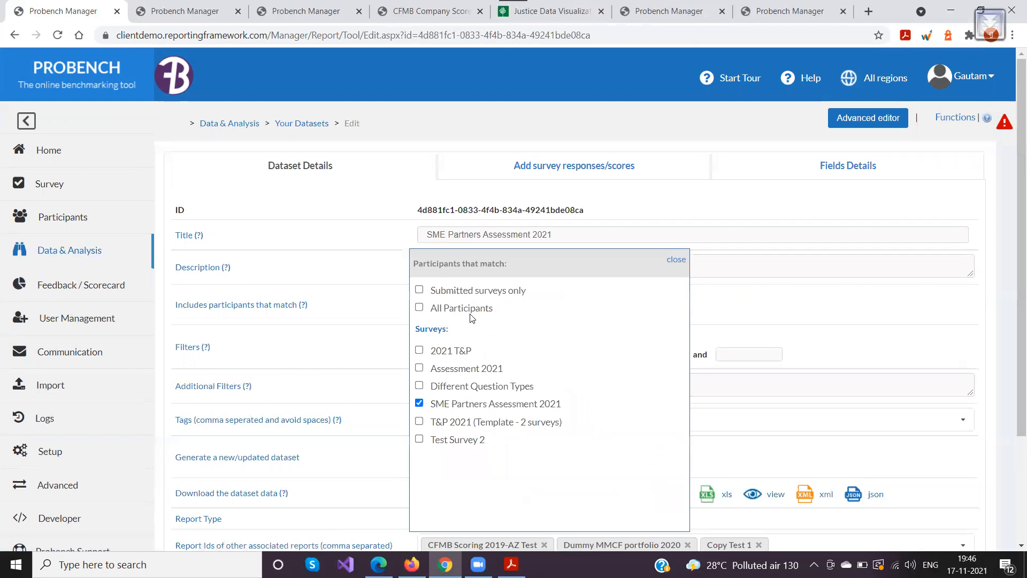
{"action": "left_click", "coordinate": [673, 260]}
{"action": "left_click", "coordinate": [426, 385]}
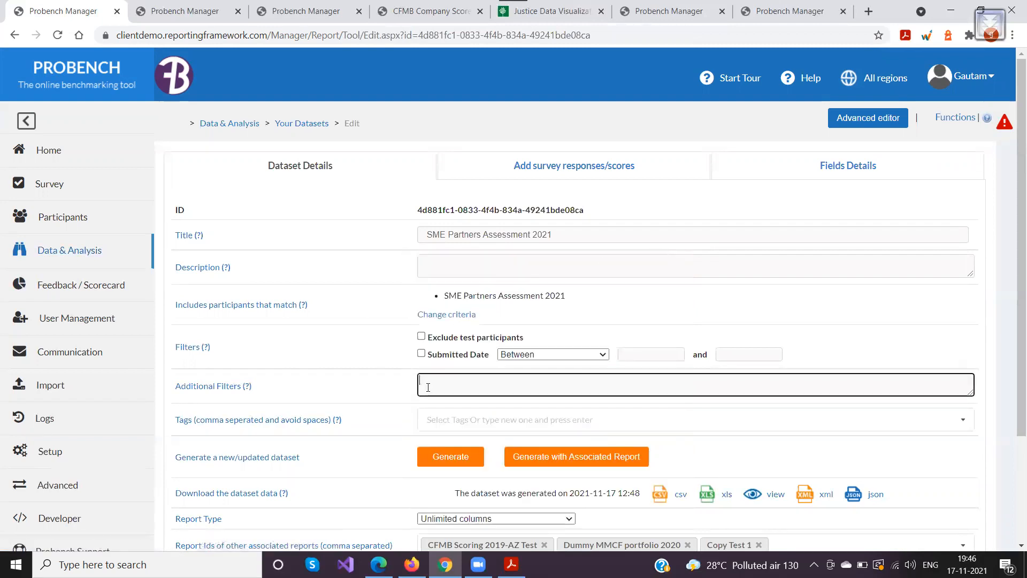
{"action": "left_click_drag", "start_coordinate": [176, 385], "coordinate": [273, 395]}
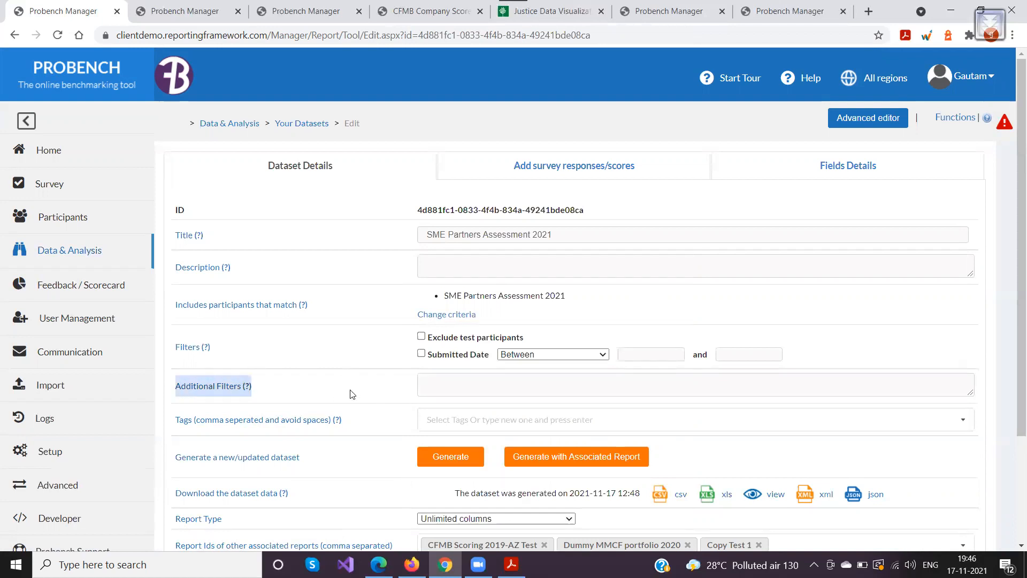
{"action": "left_click", "coordinate": [454, 387]}
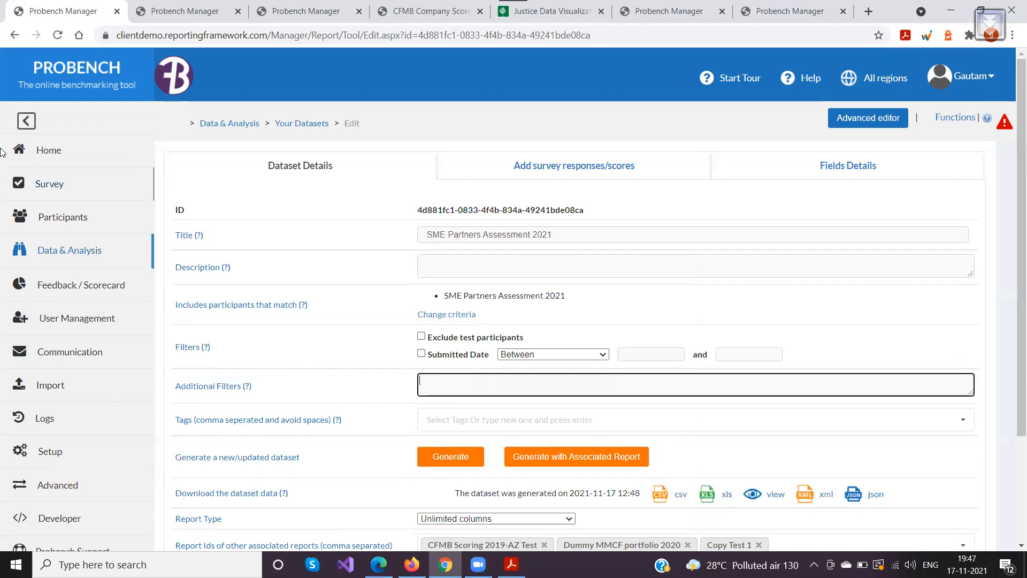
{"action": "left_click", "coordinate": [15, 37]}
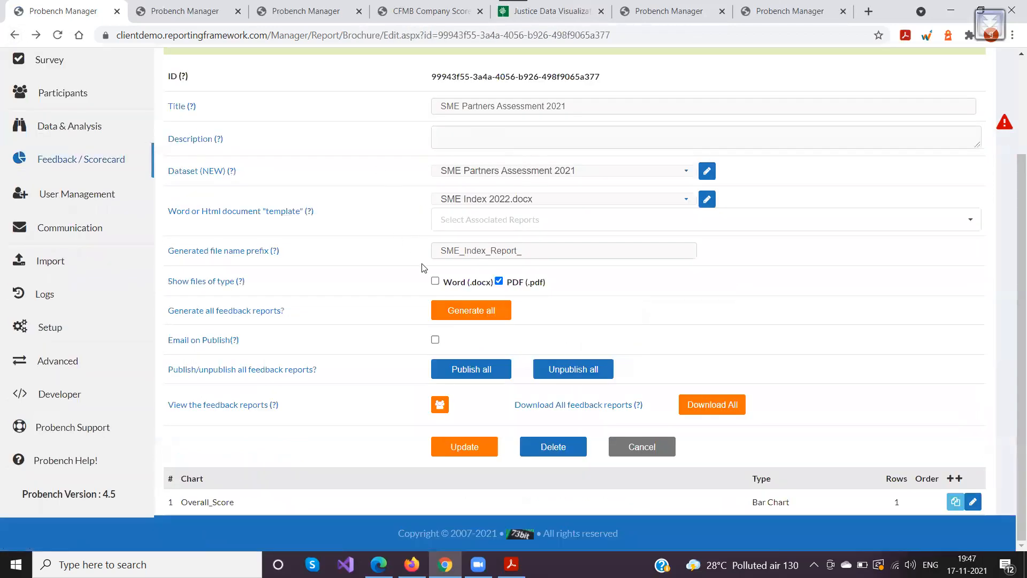
Recheck the list of participants' reports and generate all feedback reports from the report's settings.
{"action": "left_click", "coordinate": [438, 407]}
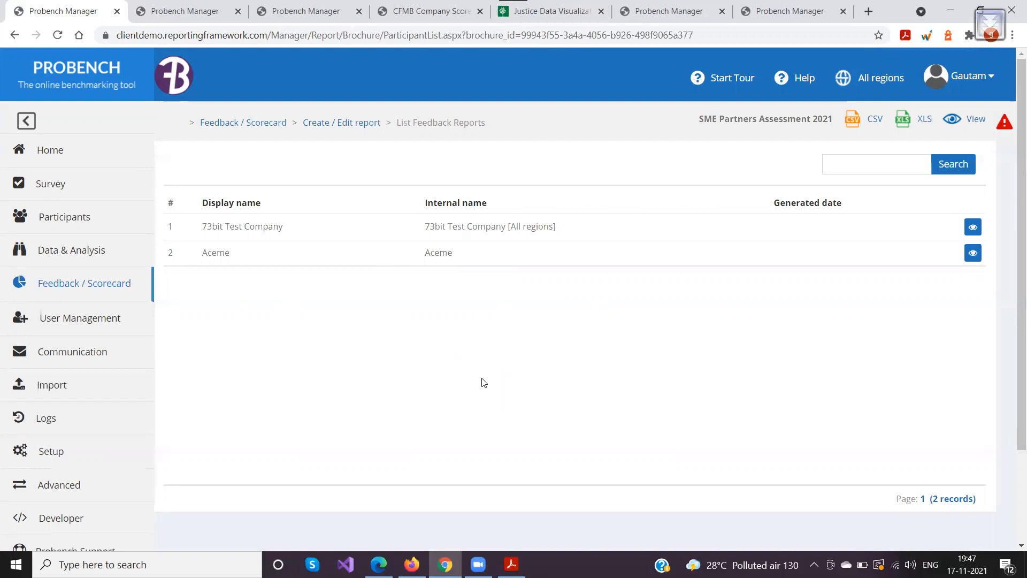
{"action": "left_click", "coordinate": [15, 36]}
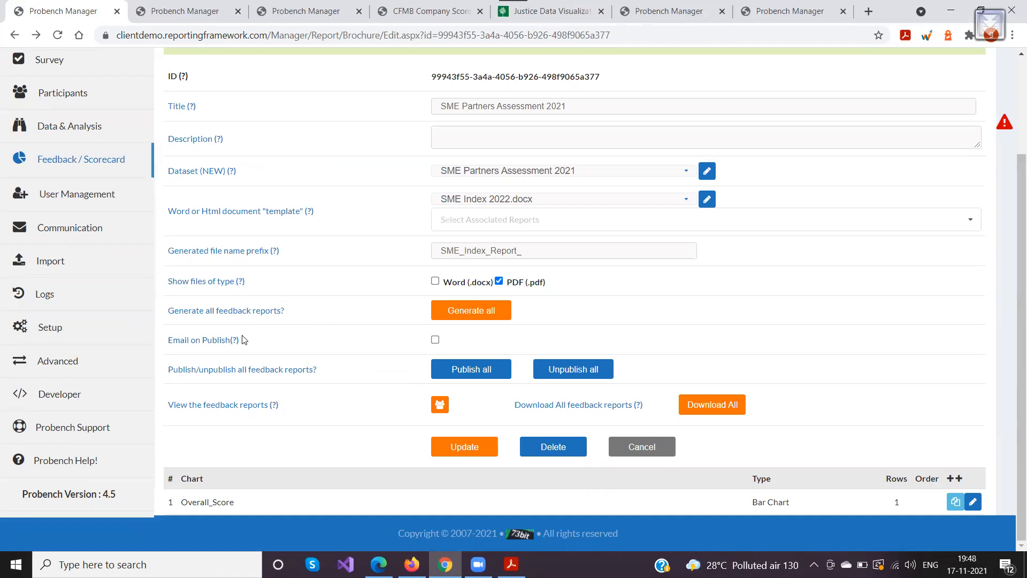
{"action": "left_click", "coordinate": [478, 311]}
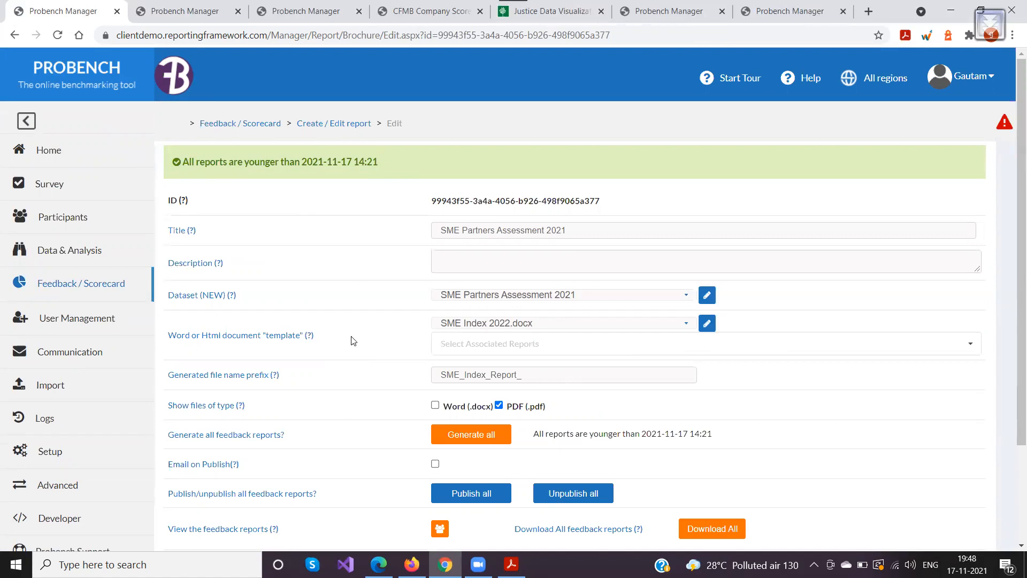
{"action": "scroll", "coordinate": [348, 299], "scroll_direction": "down", "scroll_amount": 1}
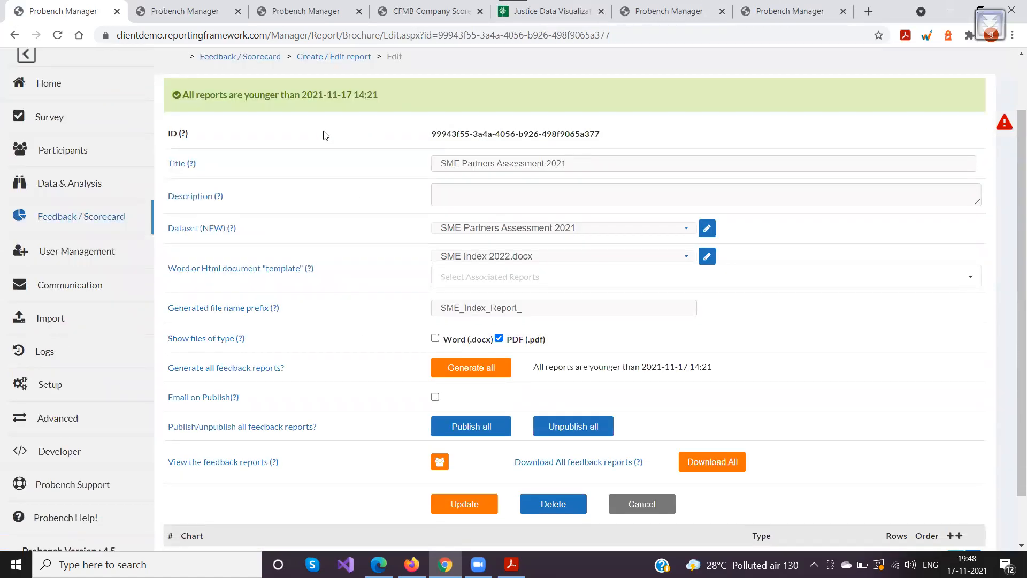
{"action": "left_click_drag", "start_coordinate": [316, 95], "coordinate": [386, 96]}
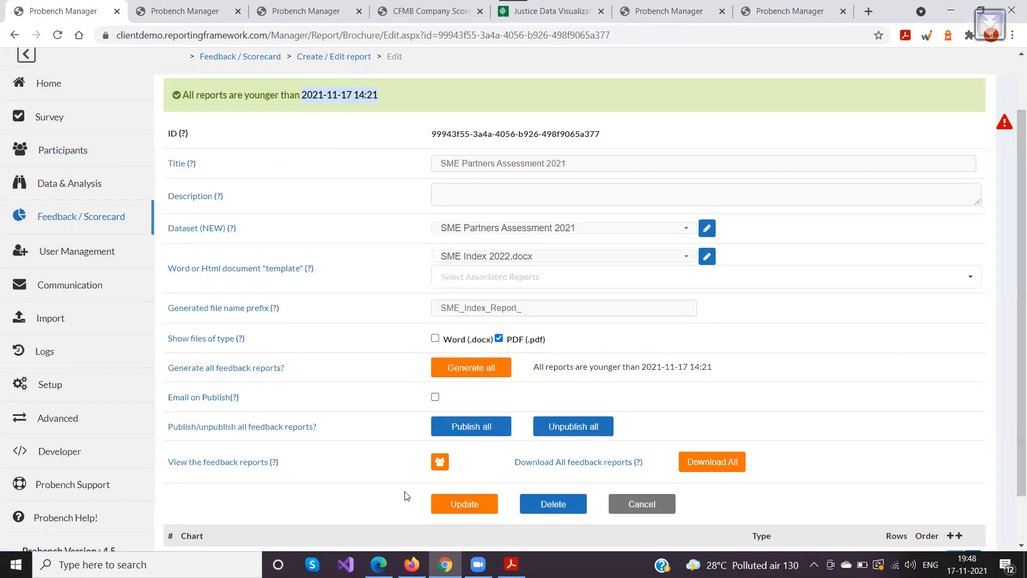
Examine the participants' generated dates and individual reports for SME Partners Assessment 2021, and return to the feedback report's settings.
{"action": "left_click", "coordinate": [440, 462]}
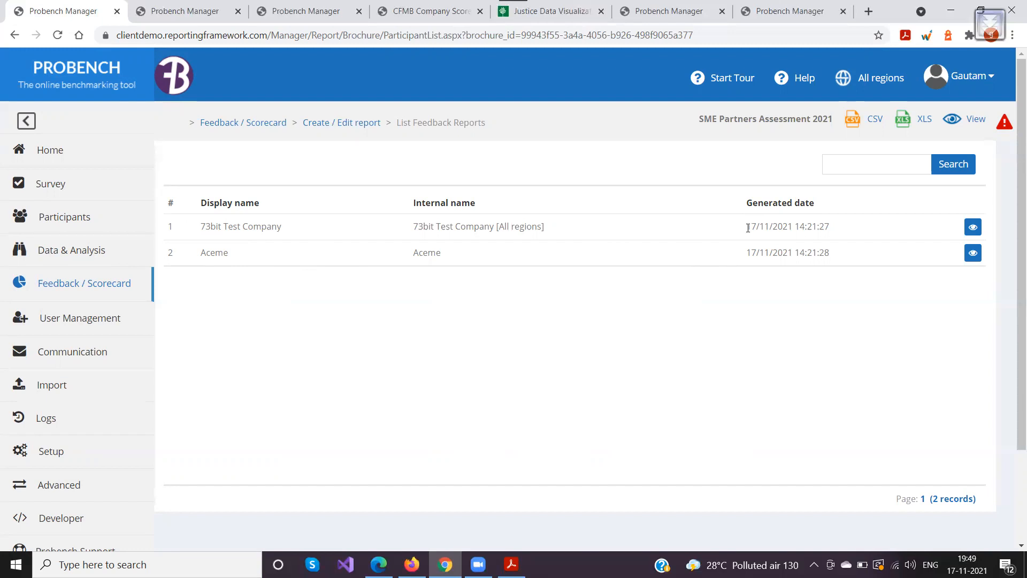
{"action": "left_click_drag", "start_coordinate": [747, 228], "coordinate": [839, 233]}
{"action": "left_click_drag", "start_coordinate": [746, 257], "coordinate": [838, 259]}
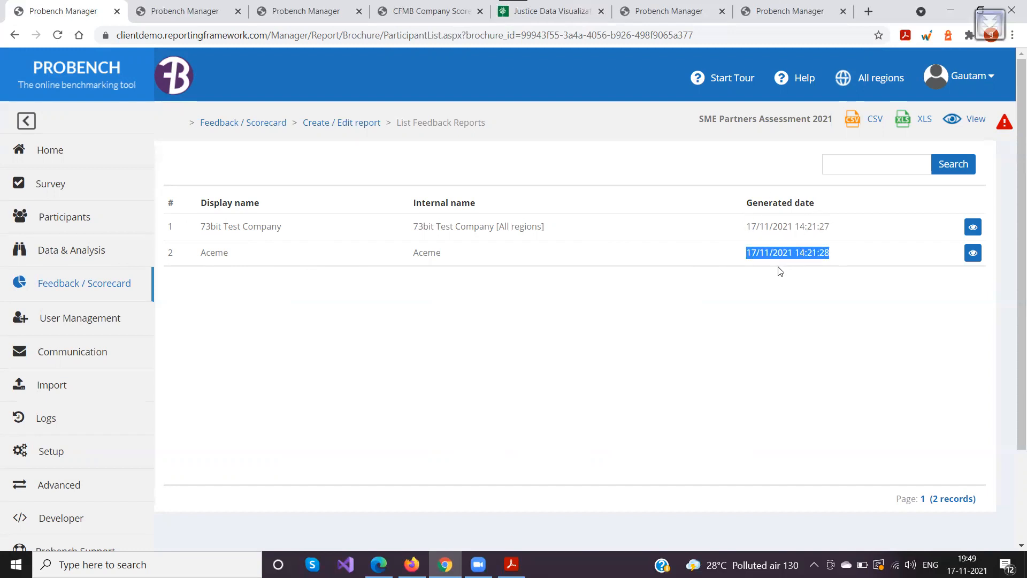
{"action": "left_click", "coordinate": [973, 228]}
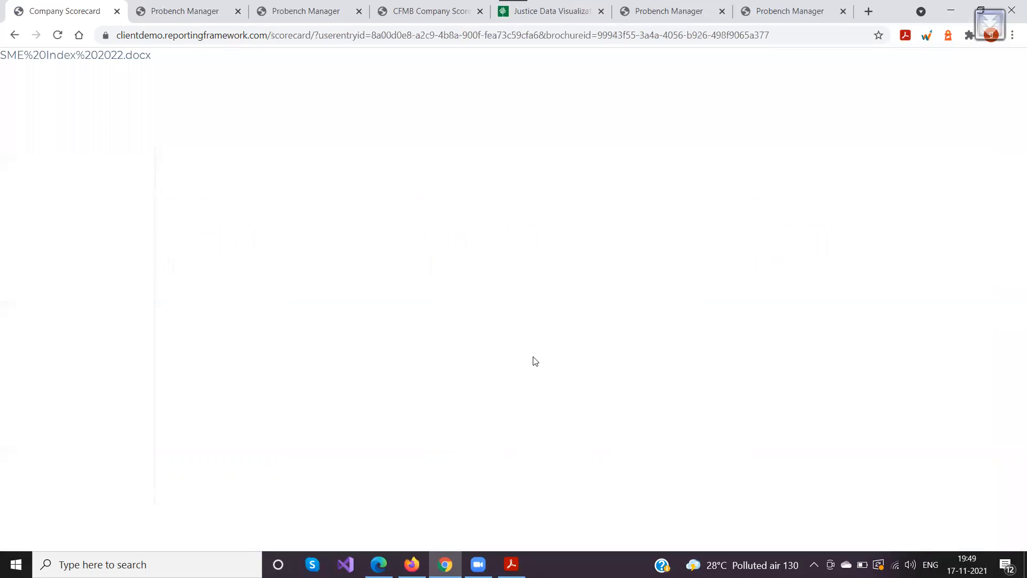
{"action": "left_click", "coordinate": [14, 35]}
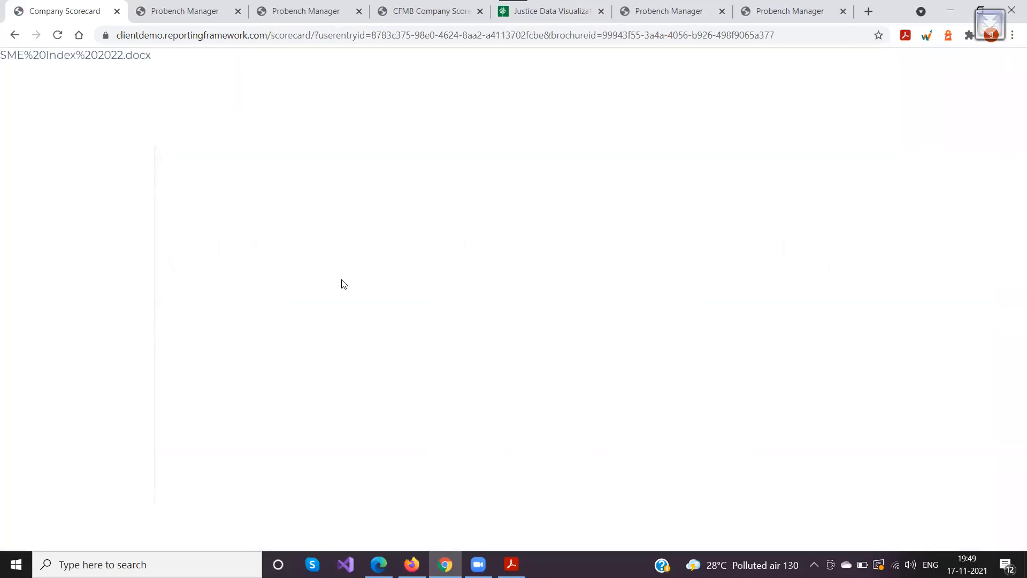
{"action": "left_click", "coordinate": [15, 36]}
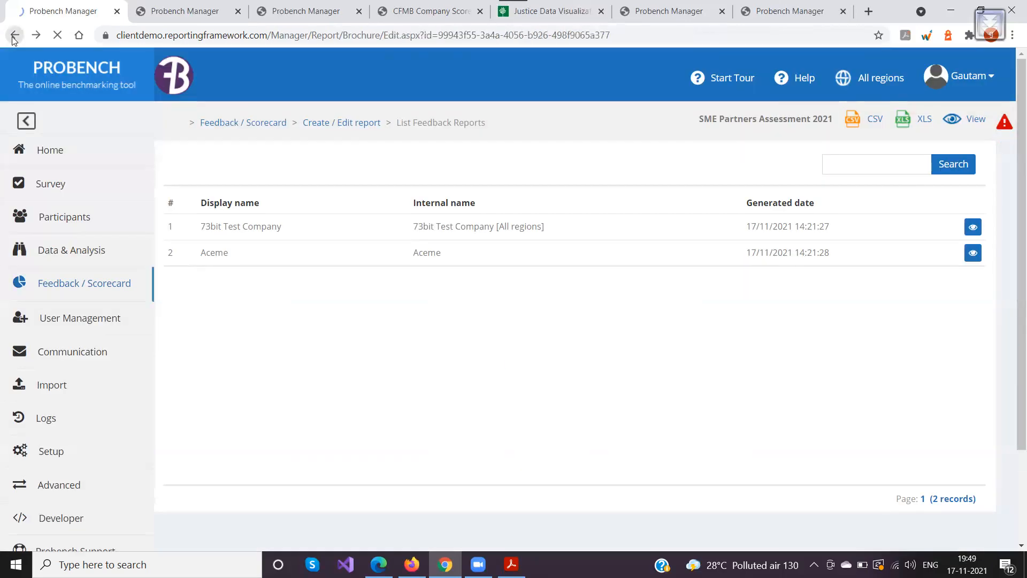
{"action": "scroll", "coordinate": [338, 264], "scroll_direction": "down", "scroll_amount": 1}
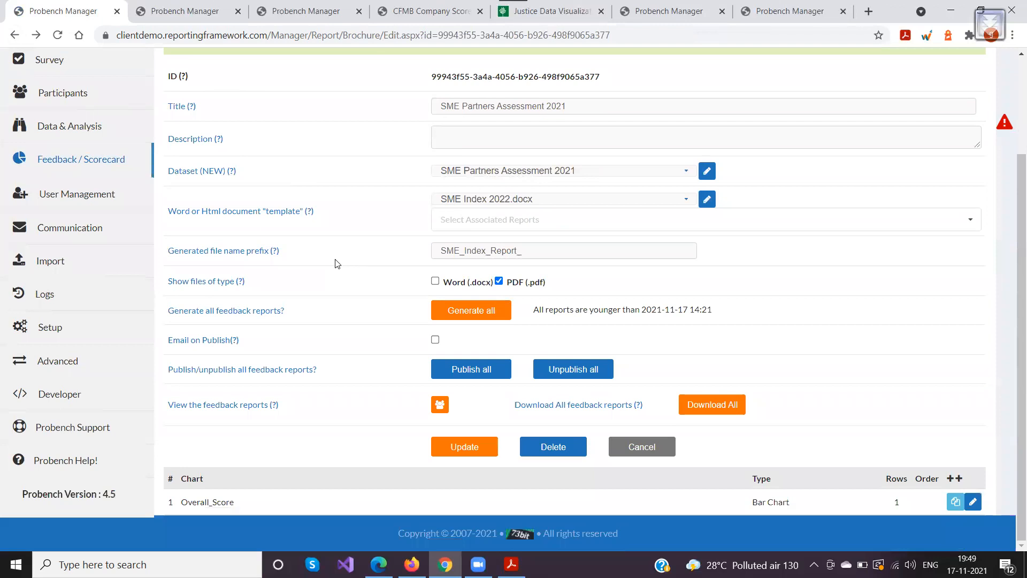
Reopen the SME Partners Assessment 2021 feedback report from the report list and update it with the template SME Index 2022.docx.
{"action": "scroll", "coordinate": [335, 264], "scroll_direction": "up", "scroll_amount": 2}
{"action": "left_click", "coordinate": [496, 327]}
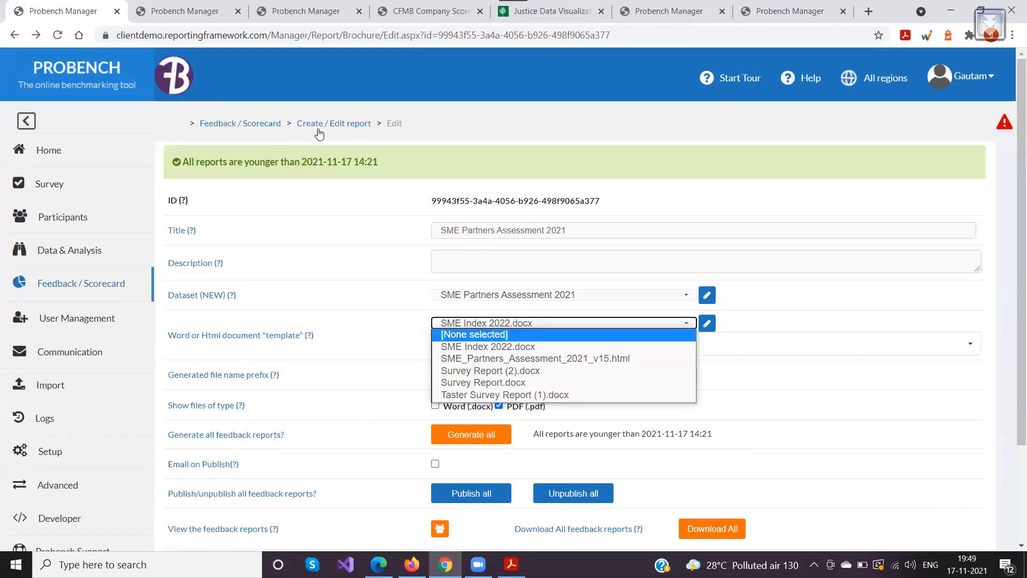
{"action": "left_click", "coordinate": [349, 123]}
{"action": "left_click", "coordinate": [349, 124]}
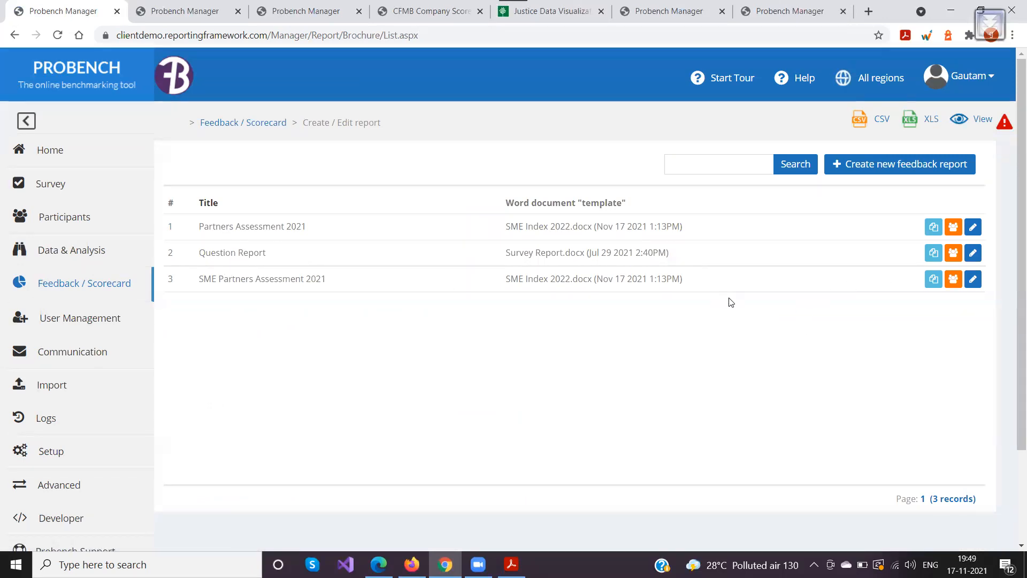
{"action": "left_click", "coordinate": [972, 279]}
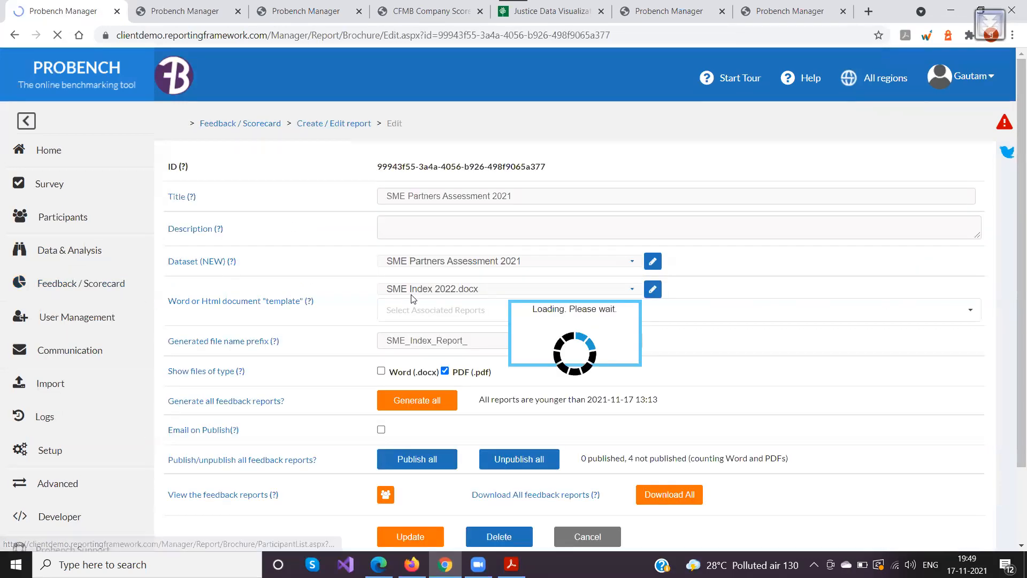
{"action": "scroll", "coordinate": [438, 454], "scroll_direction": "down", "scroll_amount": 1}
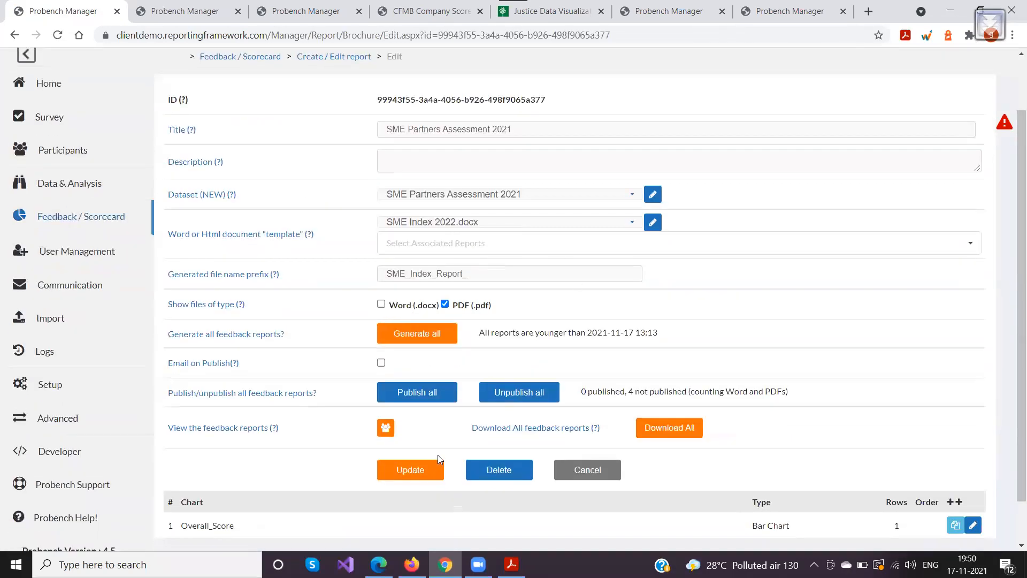
{"action": "left_click", "coordinate": [412, 474]}
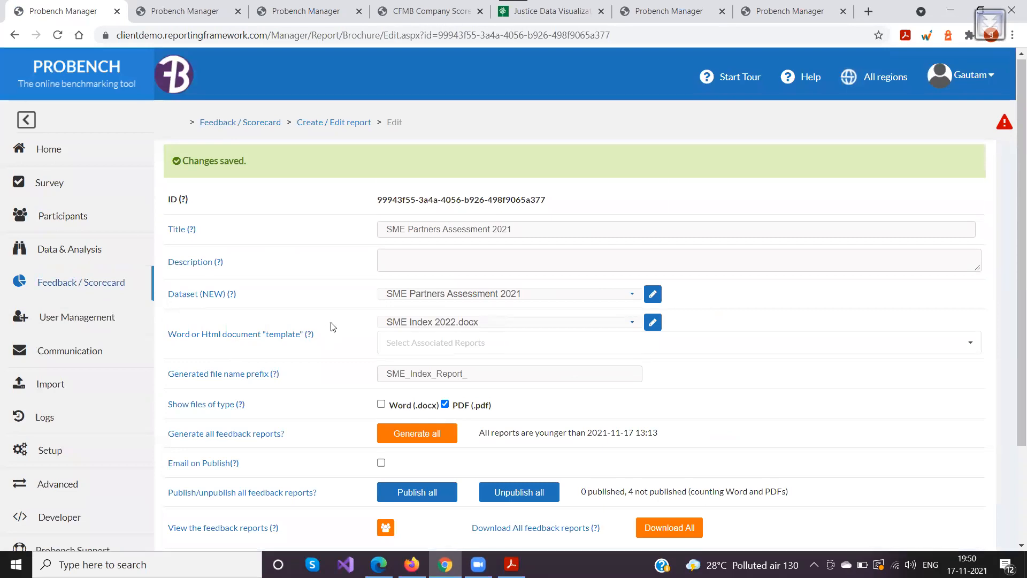
Check the generated dates in the participants' report list and return to the feedback report's settings.
{"action": "scroll", "coordinate": [333, 327], "scroll_direction": "down", "scroll_amount": 2}
{"action": "left_click", "coordinate": [383, 404]}
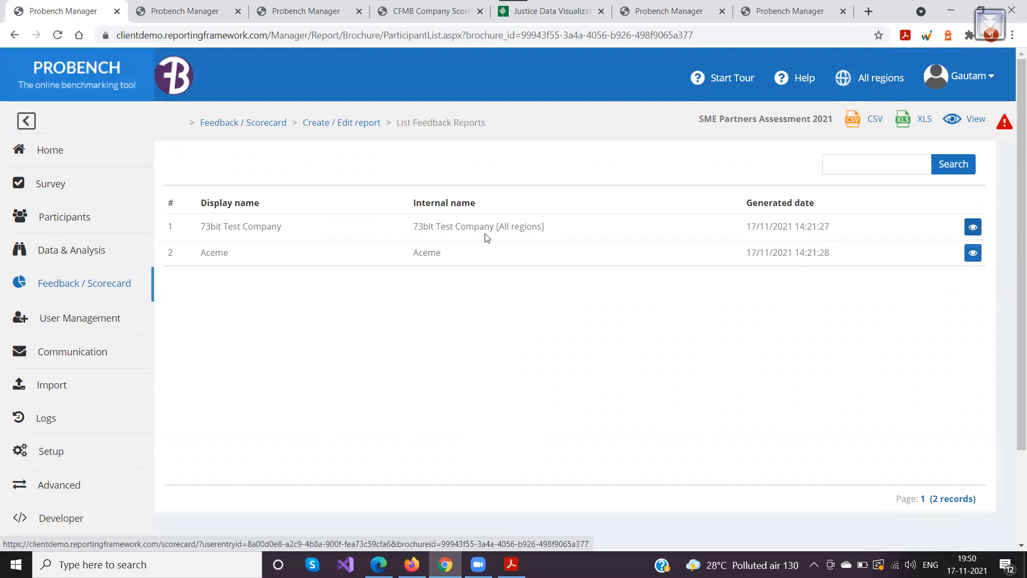
{"action": "left_click", "coordinate": [14, 35]}
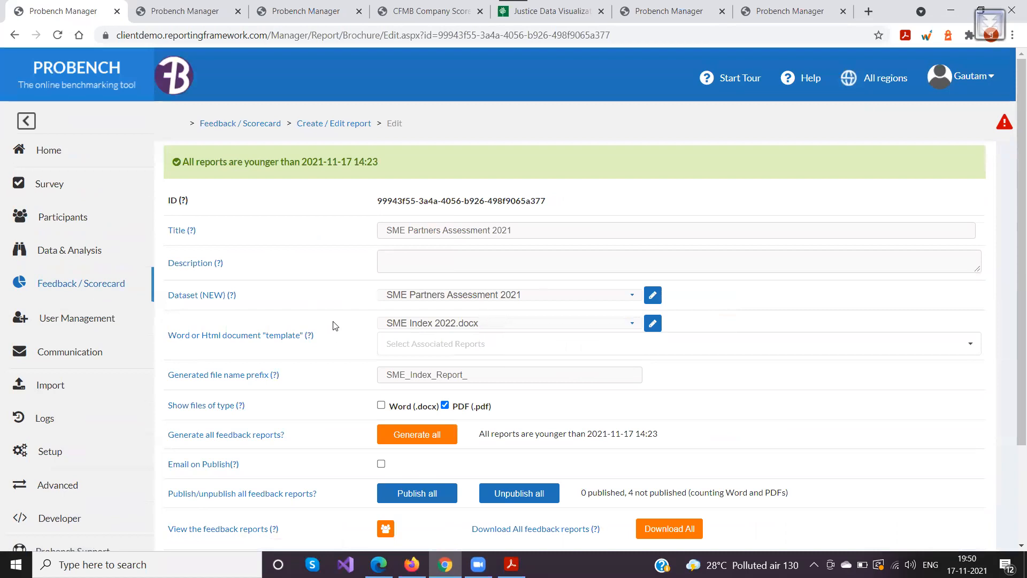
Include Word (.docx) alongside PDF (.pdf) in the file types shown and generate all feedback reports.
{"action": "scroll", "coordinate": [350, 355], "scroll_direction": "down", "scroll_amount": 2}
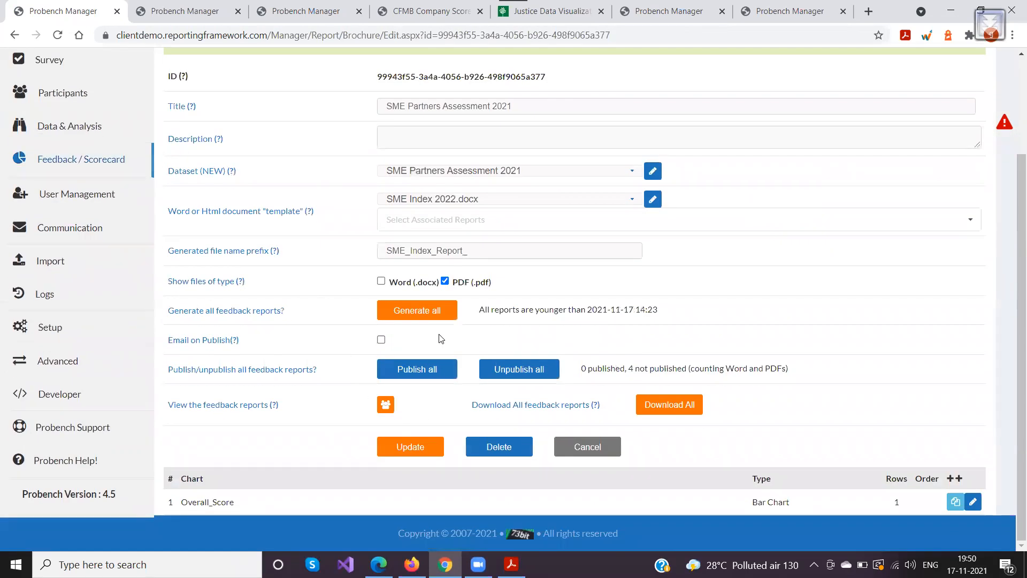
{"action": "left_click", "coordinate": [380, 281]}
{"action": "left_click", "coordinate": [416, 310]}
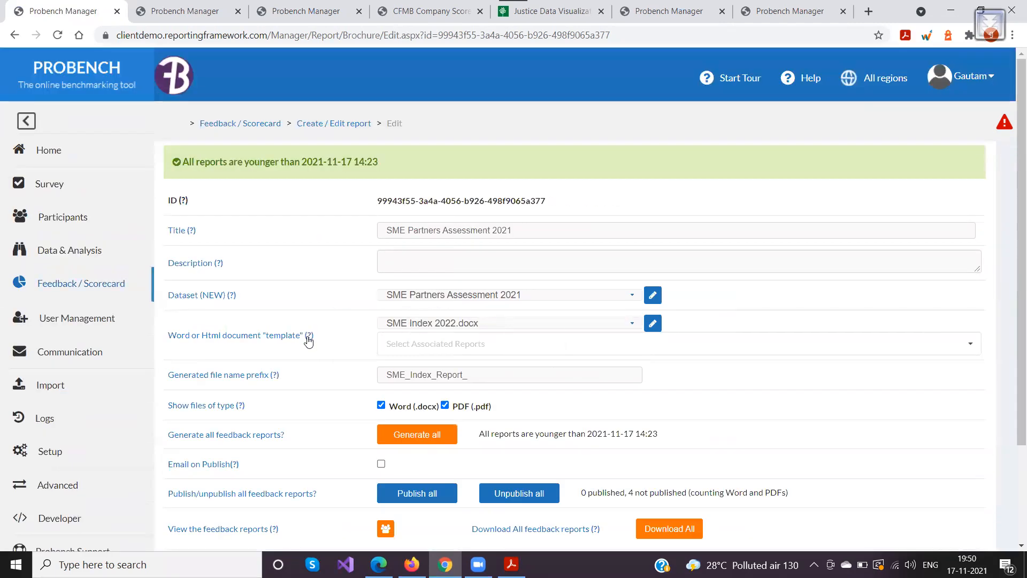
{"action": "scroll", "coordinate": [309, 342], "scroll_direction": "down", "scroll_amount": 2}
{"action": "left_click", "coordinate": [409, 317]}
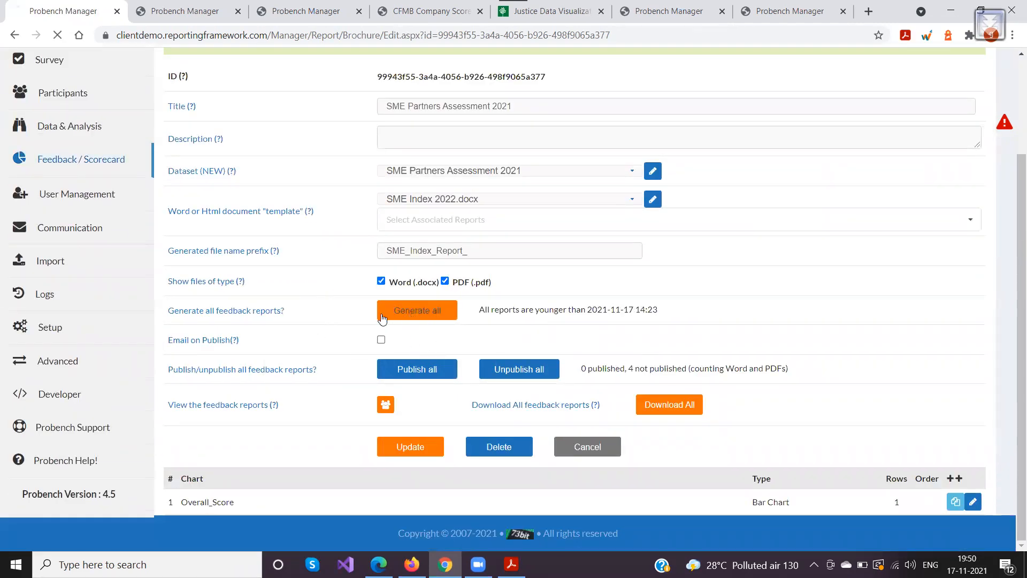
Reload the participants' report list, view the individual report of 73bit Test Company, and return to the report's settings.
{"action": "scroll", "coordinate": [332, 358], "scroll_direction": "down", "scroll_amount": 2}
{"action": "left_click", "coordinate": [385, 404]}
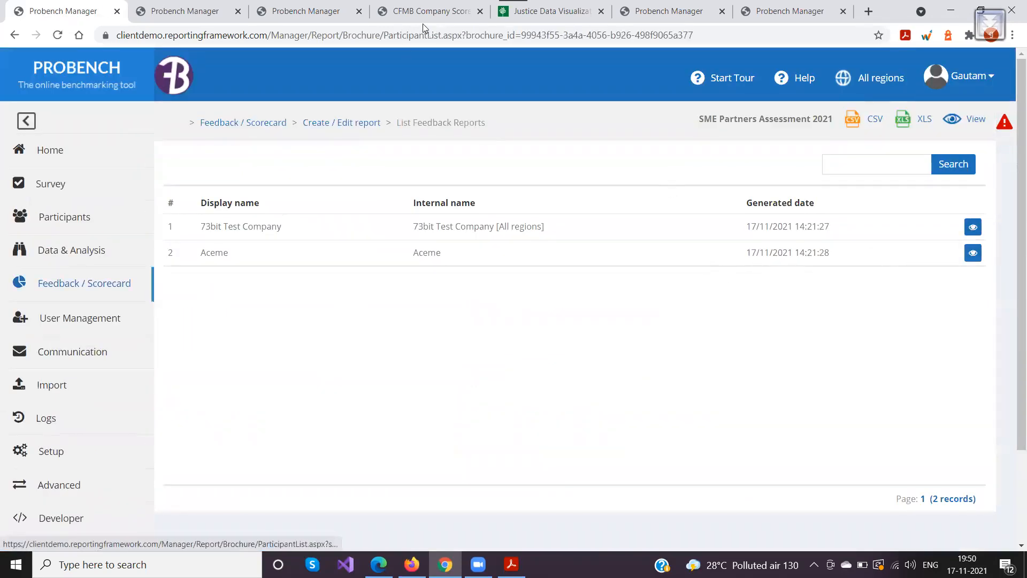
{"action": "left_click", "coordinate": [454, 38]}
{"action": "key", "text": "Return"}
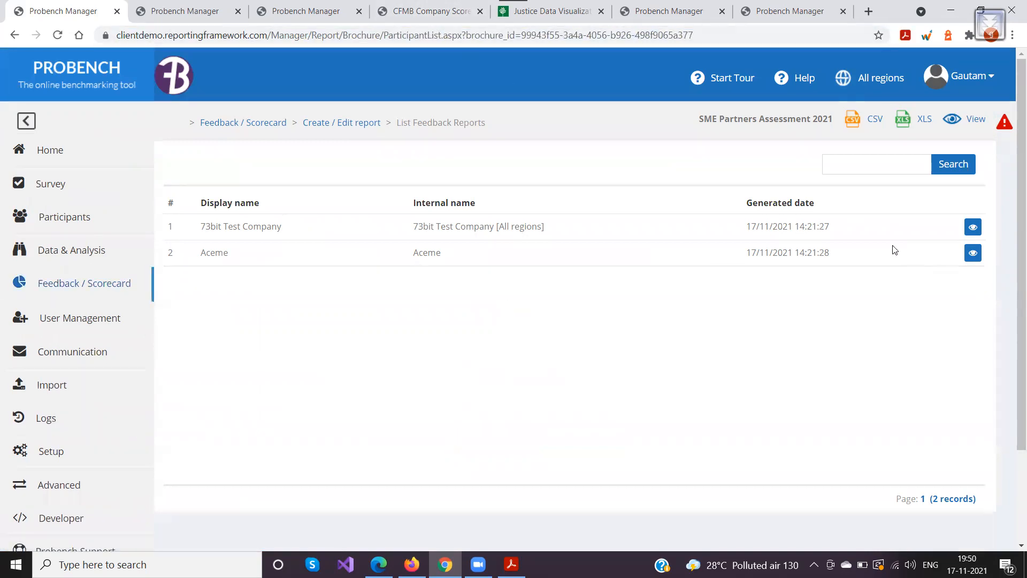
{"action": "left_click", "coordinate": [973, 229]}
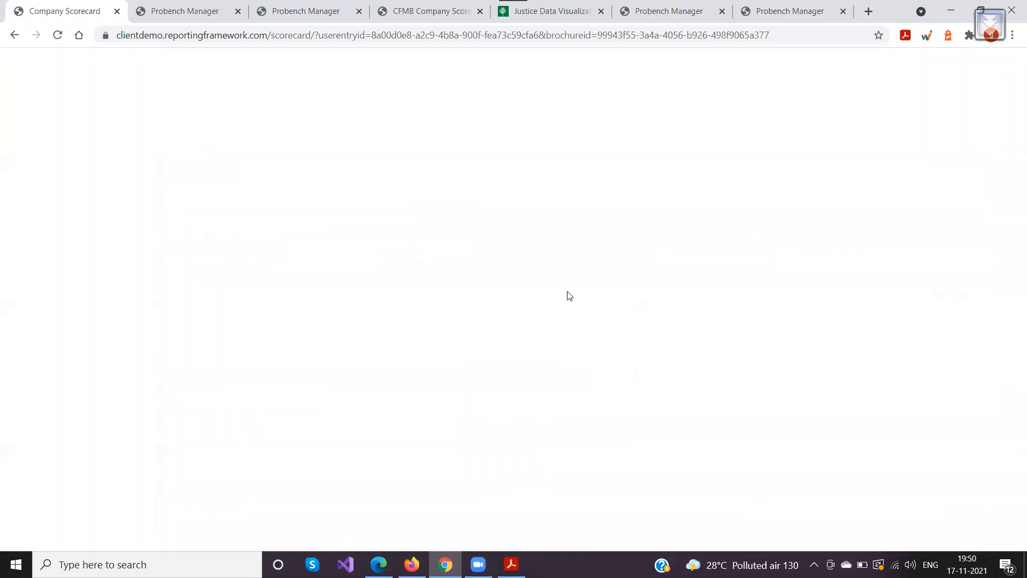
{"action": "left_click", "coordinate": [18, 40]}
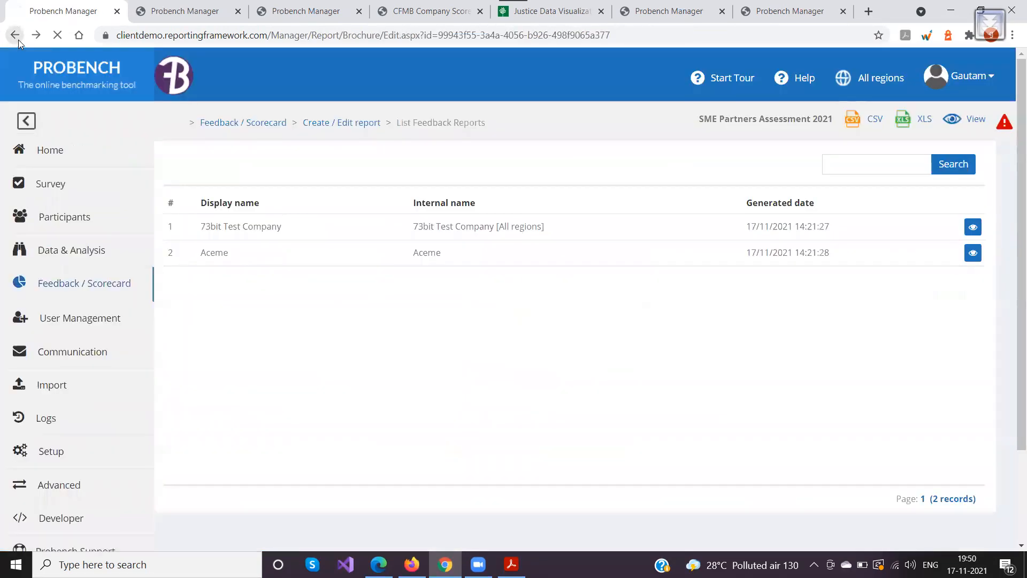
{"action": "left_click", "coordinate": [19, 39]}
{"action": "scroll", "coordinate": [314, 363], "scroll_direction": "up", "scroll_amount": 3}
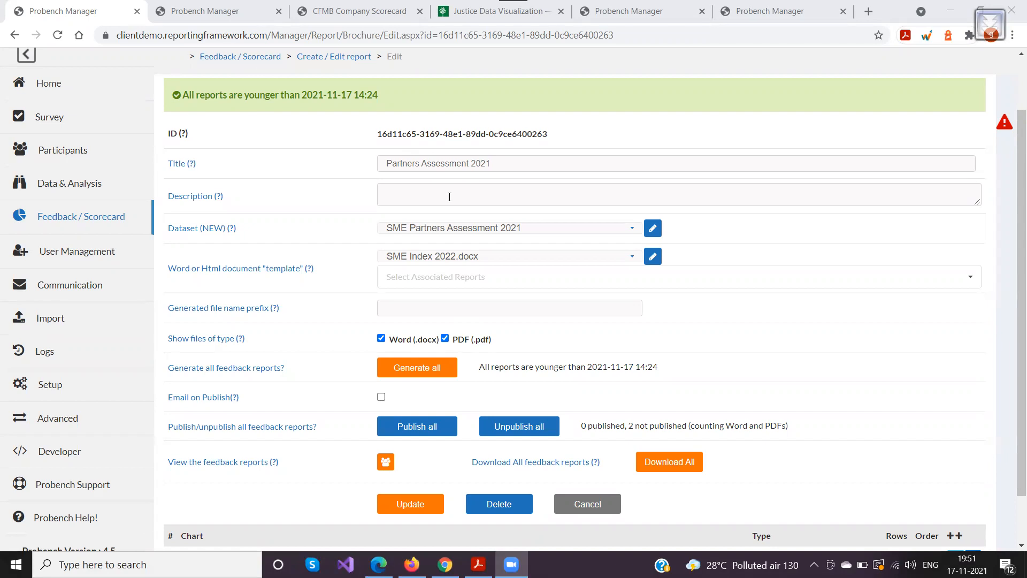
Examine the Partners Assessment 2021 report's settings and its list of participants' reports.
{"action": "left_click_drag", "start_coordinate": [520, 160], "coordinate": [332, 174]}
{"action": "left_click", "coordinate": [296, 205]}
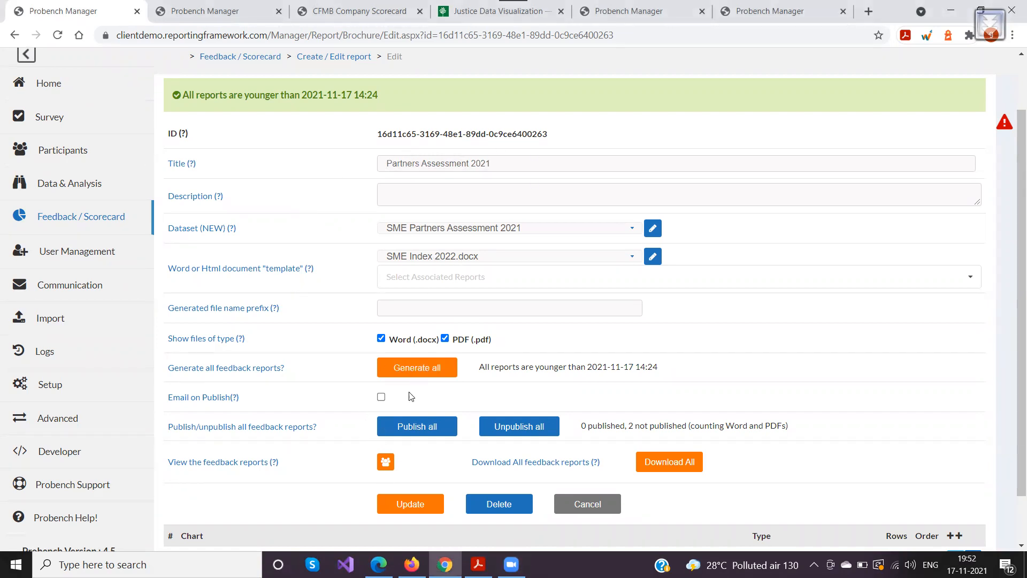
{"action": "left_click", "coordinate": [386, 461]}
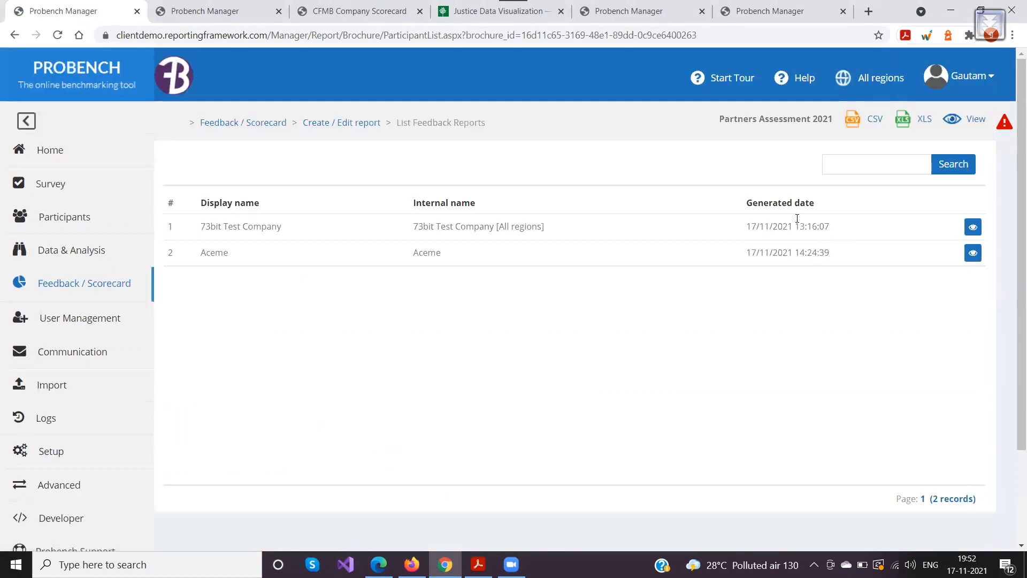
{"action": "left_click_drag", "start_coordinate": [200, 226], "coordinate": [240, 263]}
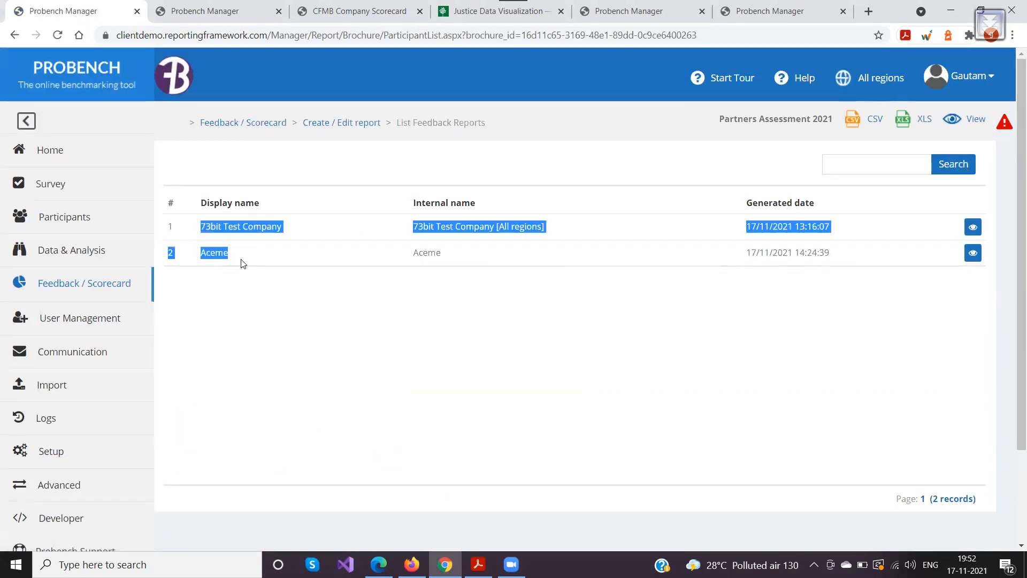
Open 73bit Test Company's PDF report to examine its score chart and performance table, and return to the participants' list.
{"action": "left_click", "coordinate": [971, 231]}
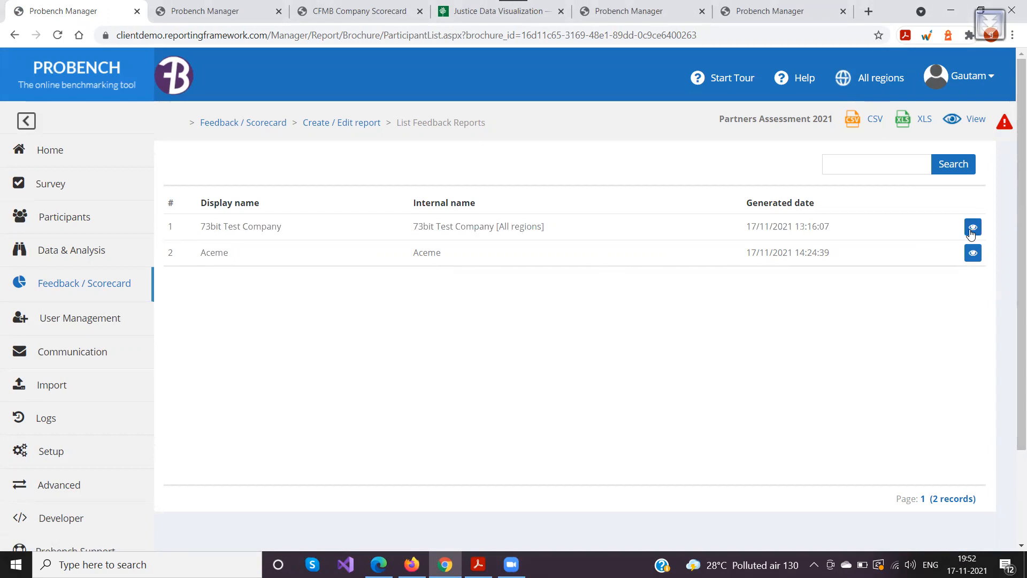
{"action": "left_click", "coordinate": [971, 233]}
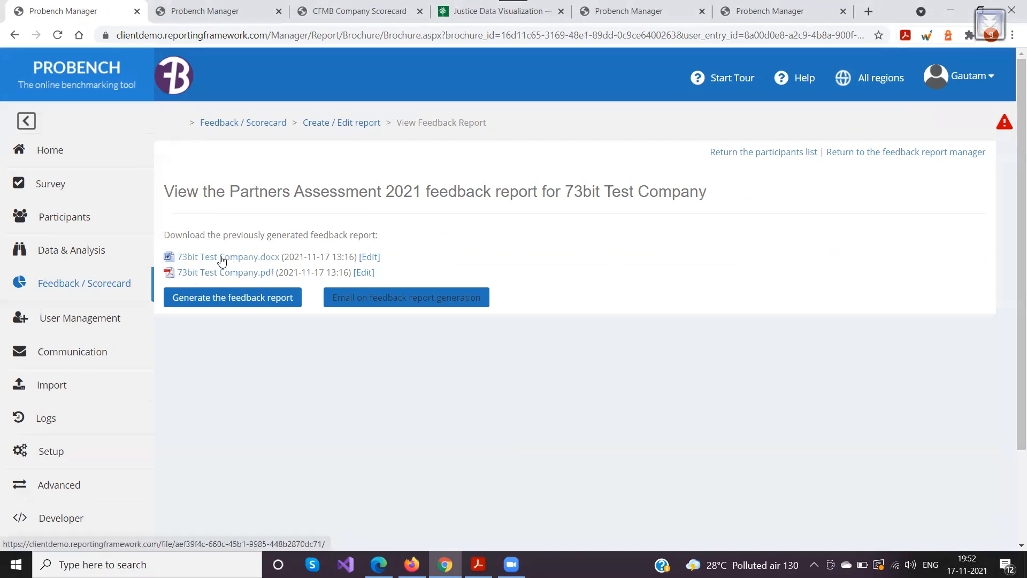
{"action": "left_click", "coordinate": [219, 275]}
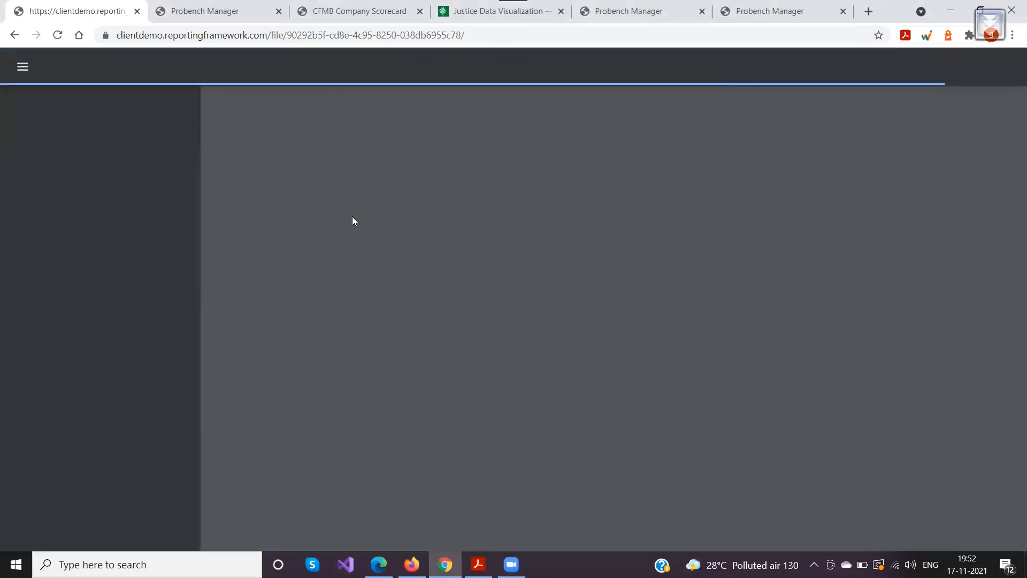
{"action": "scroll", "coordinate": [493, 259], "scroll_direction": "down", "scroll_amount": 5}
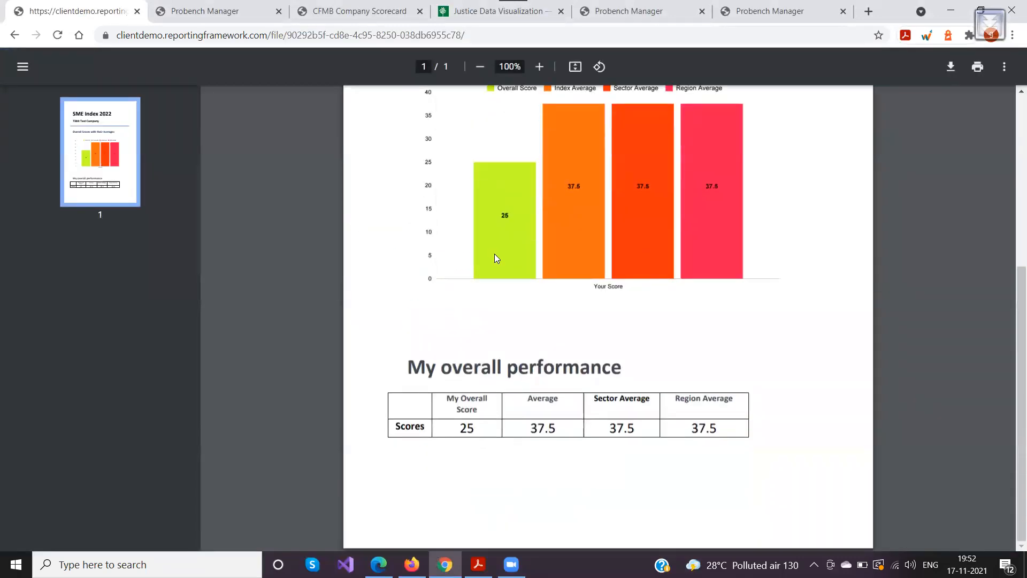
{"action": "scroll", "coordinate": [494, 256], "scroll_direction": "up", "scroll_amount": 5}
{"action": "scroll", "coordinate": [486, 264], "scroll_direction": "down", "scroll_amount": 5}
{"action": "scroll", "coordinate": [223, 124], "scroll_direction": "up", "scroll_amount": 5}
{"action": "left_click", "coordinate": [15, 35]}
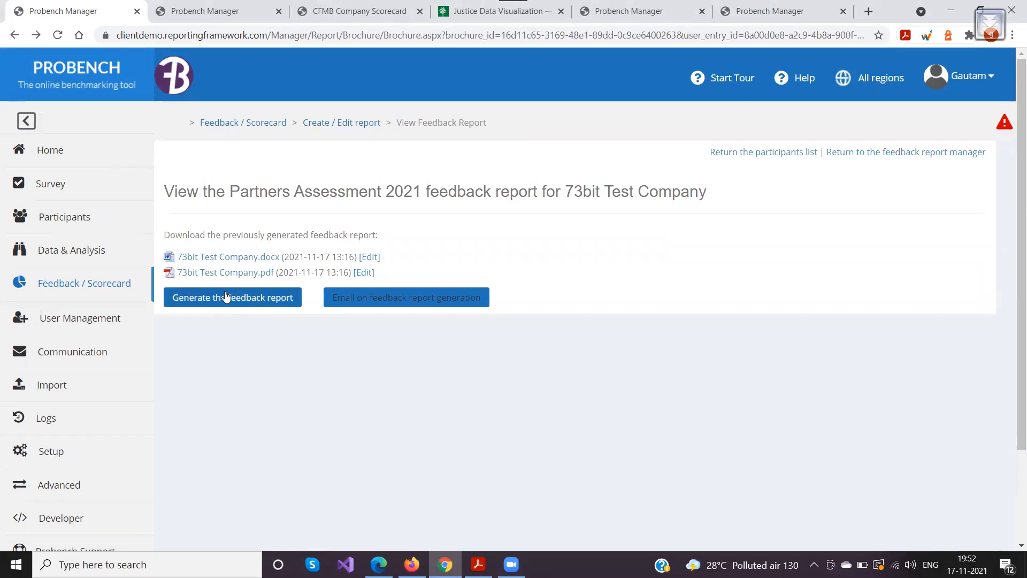
{"action": "left_click", "coordinate": [15, 35]}
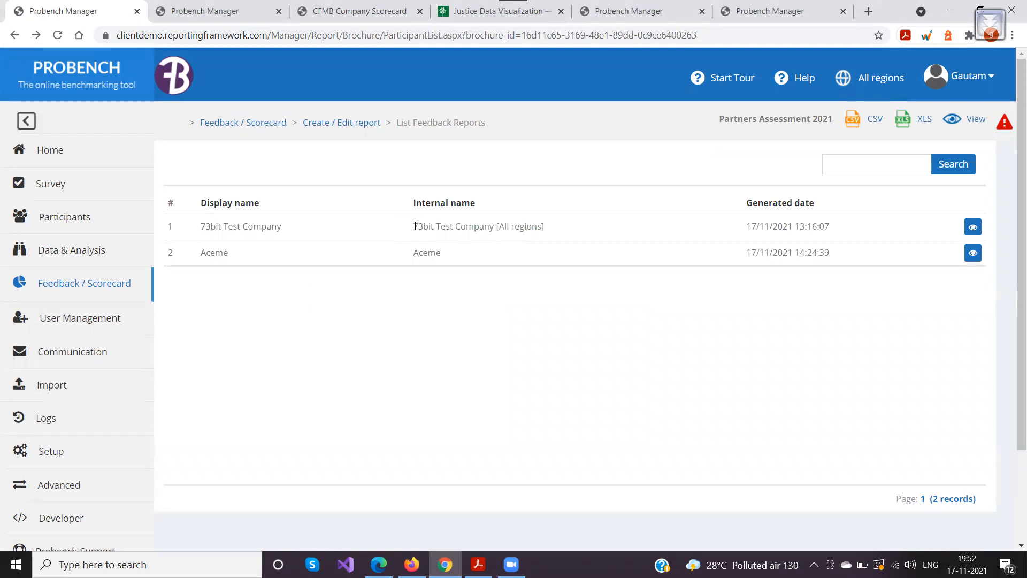
Generate the Partners Assessment 2021 feedback report for 73bit Test Company alone and examine the values in its log.
{"action": "left_click_drag", "start_coordinate": [418, 226], "coordinate": [554, 229]}
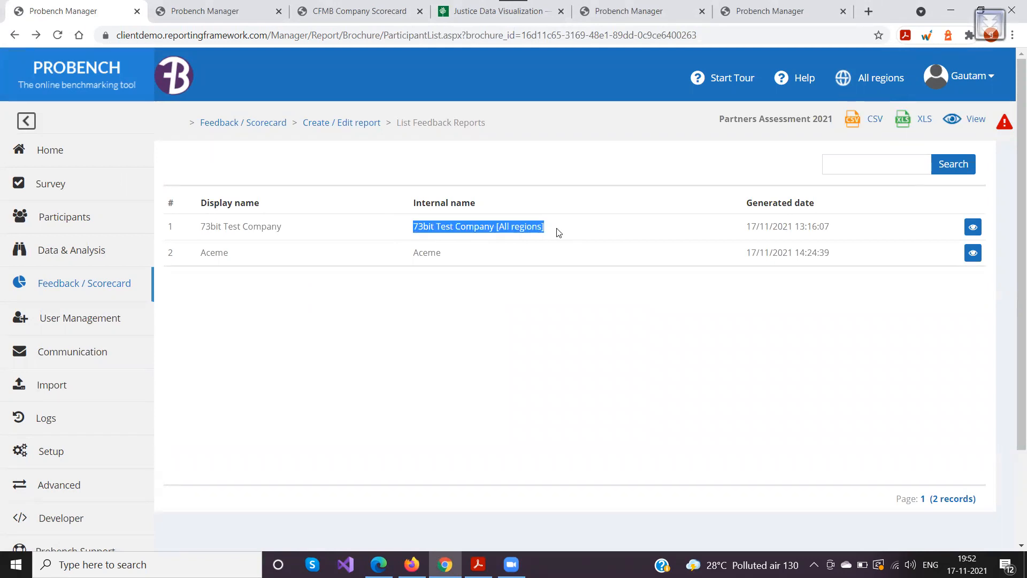
{"action": "left_click", "coordinate": [432, 237]}
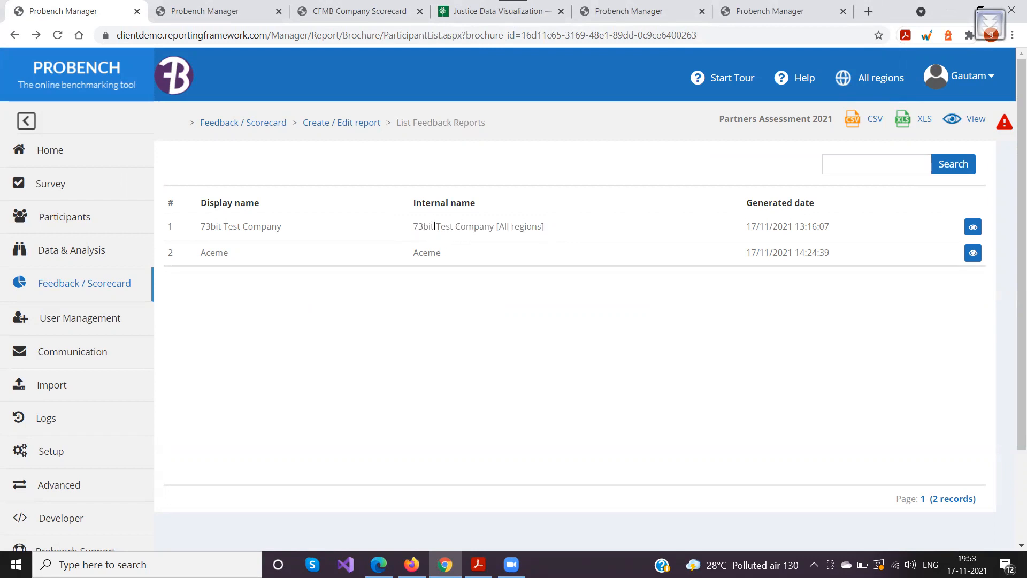
{"action": "left_click_drag", "start_coordinate": [414, 231], "coordinate": [583, 230]}
{"action": "left_click", "coordinate": [972, 226]}
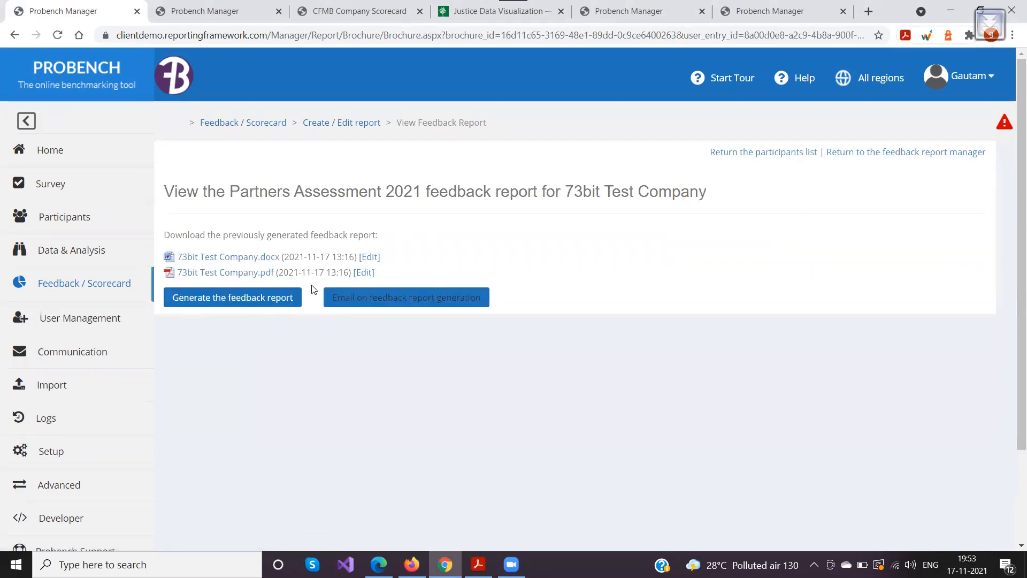
{"action": "left_click", "coordinate": [237, 298]}
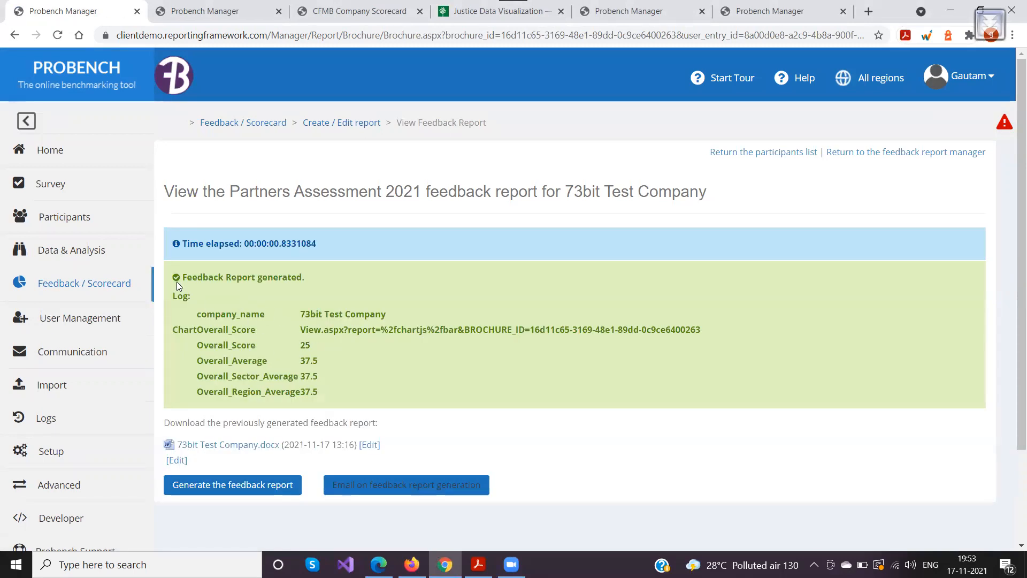
{"action": "left_click_drag", "start_coordinate": [189, 312], "coordinate": [335, 388]}
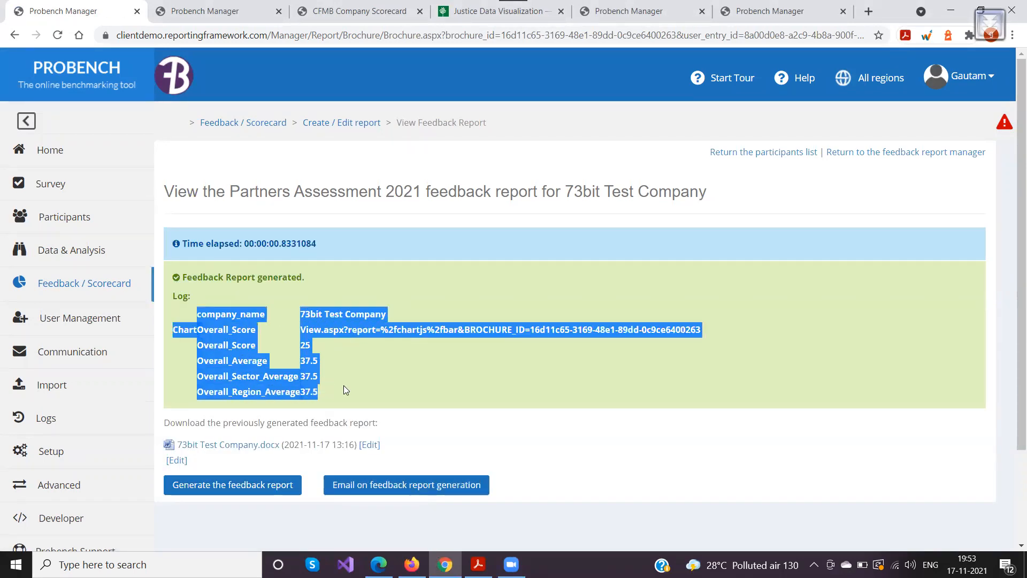
Reload 73bit Test Company's feedback report page to refresh the list of its generated Word and PDF files.
{"action": "left_click", "coordinate": [343, 386]}
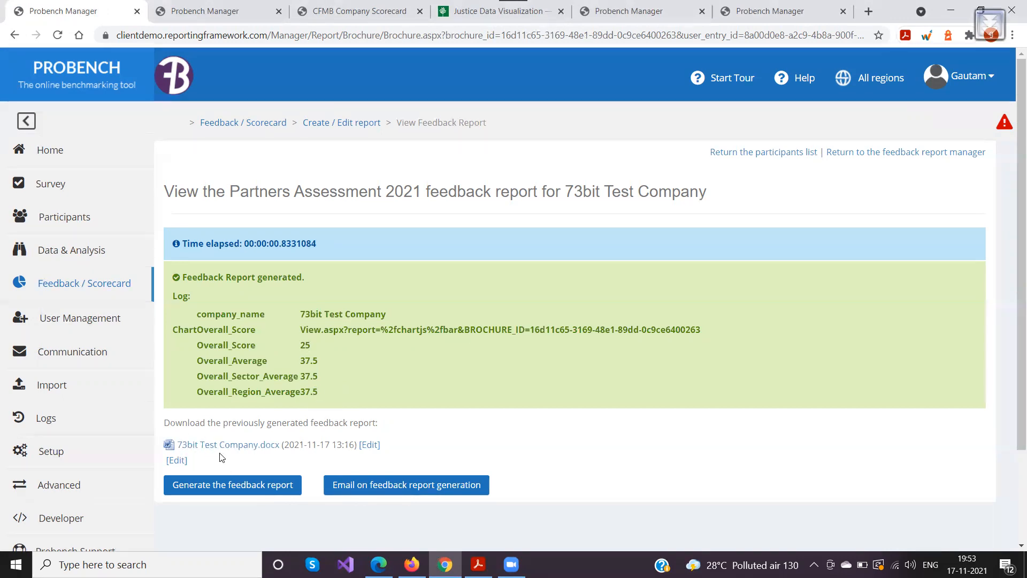
{"action": "left_click", "coordinate": [473, 37]}
{"action": "key", "text": "Return"}
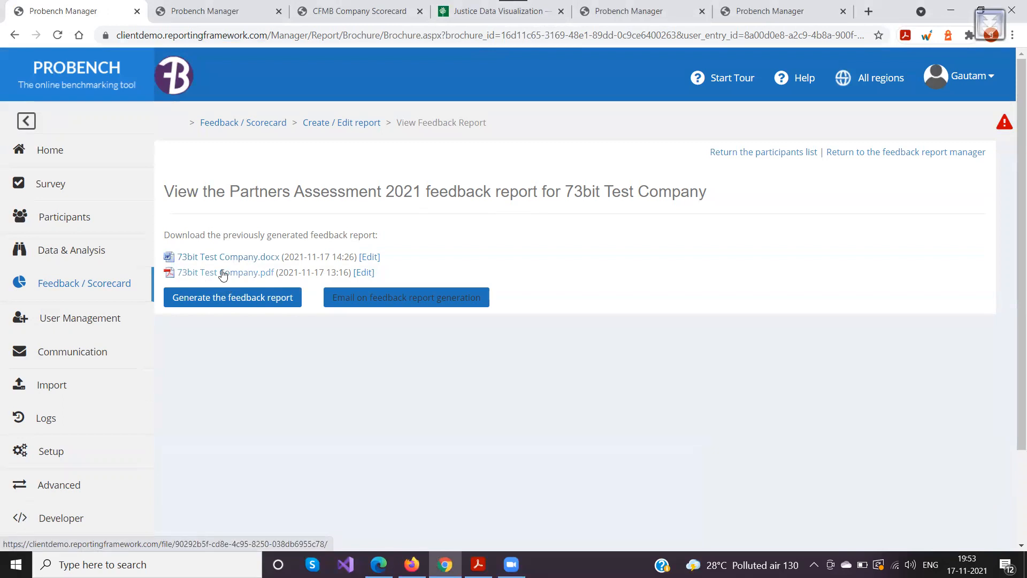
{"action": "left_click", "coordinate": [277, 34]}
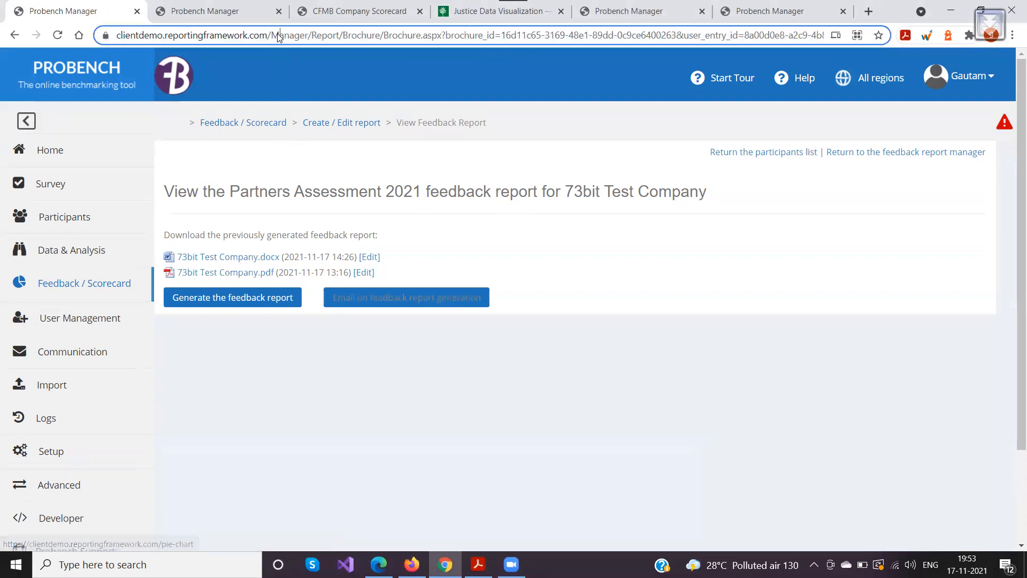
{"action": "key", "text": "Return"}
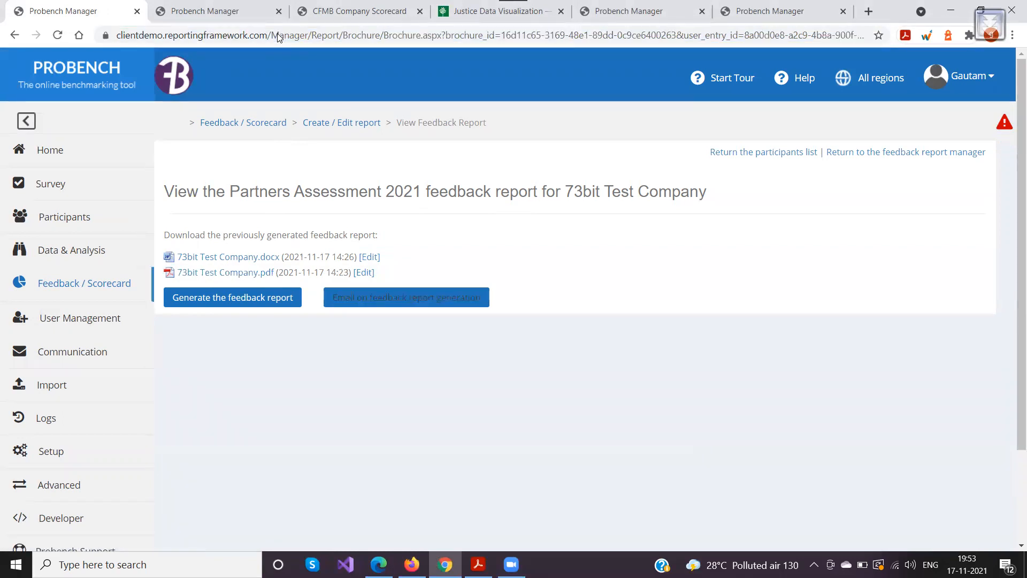
Examine the score chart and performance table in 73bit Test Company's refreshed PDF, and return to check the file's generation time.
{"action": "left_click", "coordinate": [277, 33]}
{"action": "left_click", "coordinate": [234, 272]}
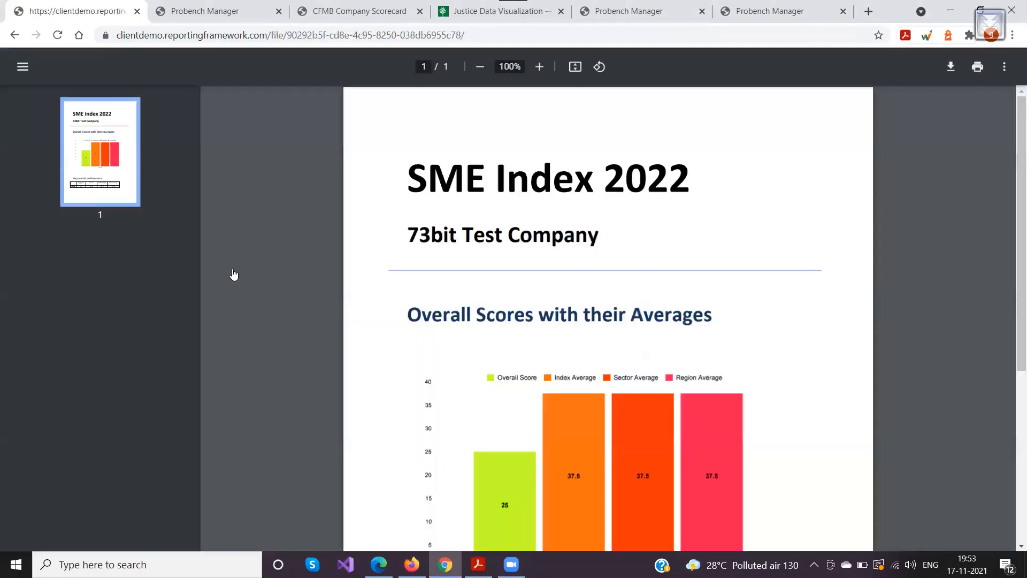
{"action": "scroll", "coordinate": [494, 321], "scroll_direction": "down", "scroll_amount": 5}
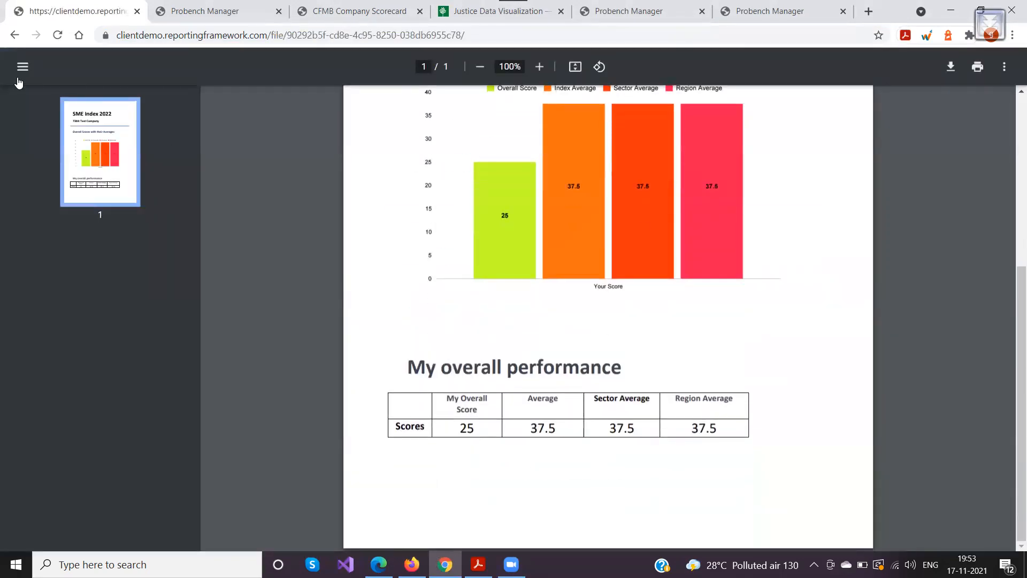
{"action": "left_click", "coordinate": [14, 35]}
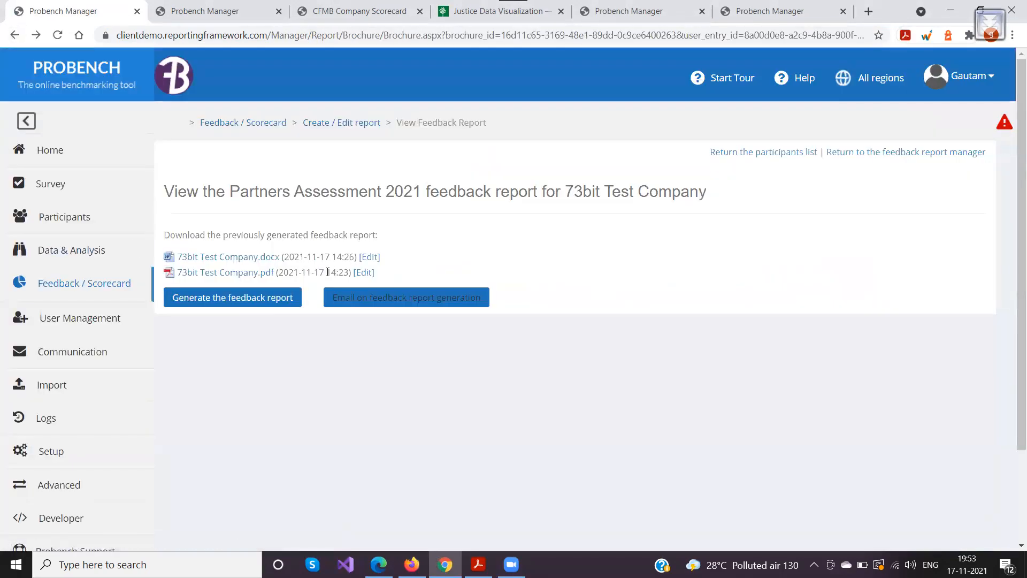
{"action": "left_click_drag", "start_coordinate": [327, 272], "coordinate": [361, 274]}
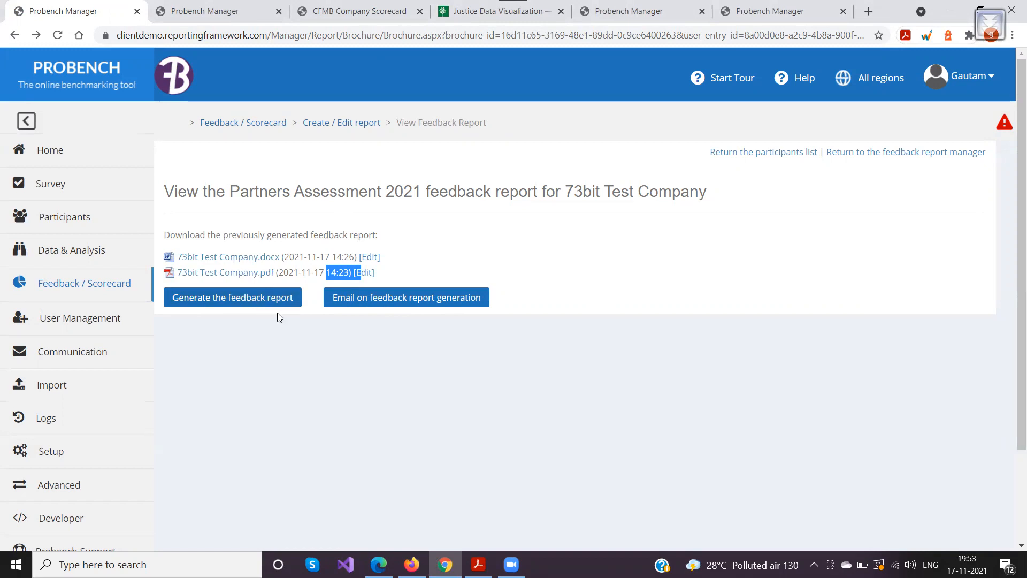
Return to the Partners Assessment 2021 report's settings and examine the options for publishing and unpublishing all feedback reports.
{"action": "left_click", "coordinate": [14, 35]}
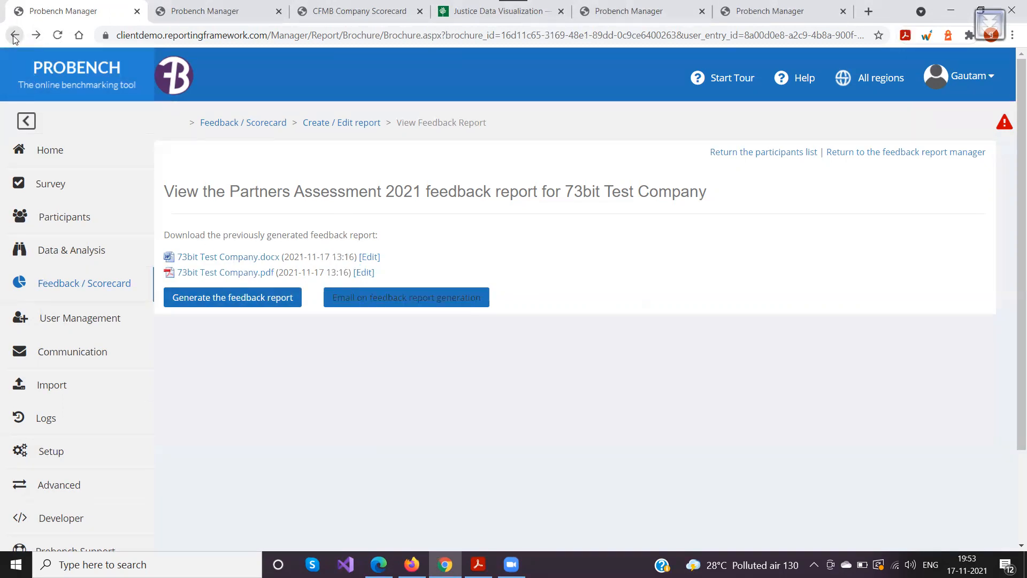
{"action": "left_click", "coordinate": [844, 152]}
{"action": "scroll", "coordinate": [297, 409], "scroll_direction": "down", "scroll_amount": 3}
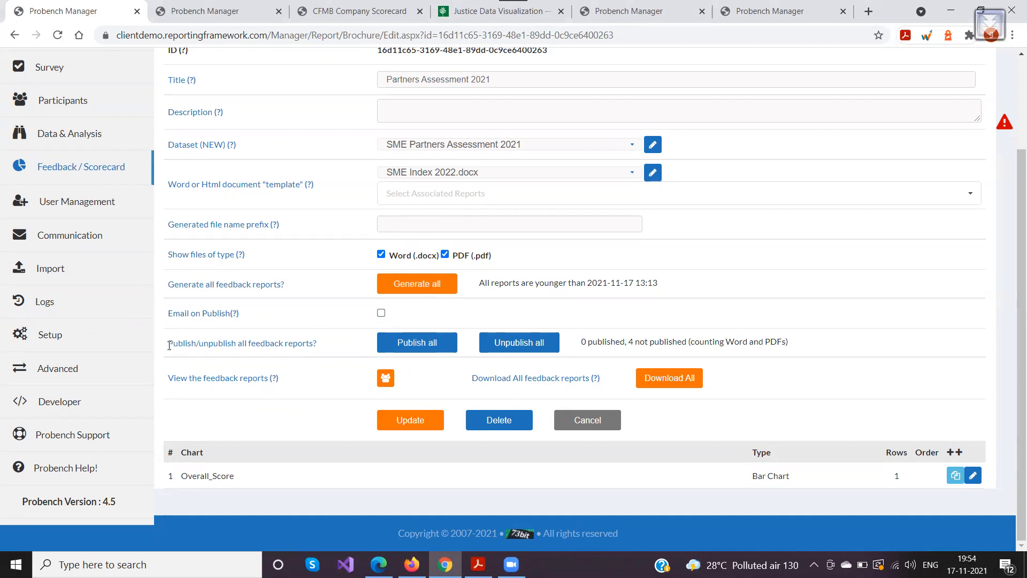
{"action": "left_click_drag", "start_coordinate": [167, 343], "coordinate": [318, 345]}
{"action": "left_click", "coordinate": [206, 347]}
{"action": "left_click_drag", "start_coordinate": [168, 348], "coordinate": [319, 346]}
{"action": "left_click", "coordinate": [172, 345]}
{"action": "left_click", "coordinate": [420, 352]}
{"action": "left_click", "coordinate": [411, 345]}
Download all feedback reports as a ZIP archive, view its contents in WinRAR, and close the archive.
{"action": "left_click_drag", "start_coordinate": [480, 381], "coordinate": [619, 382]}
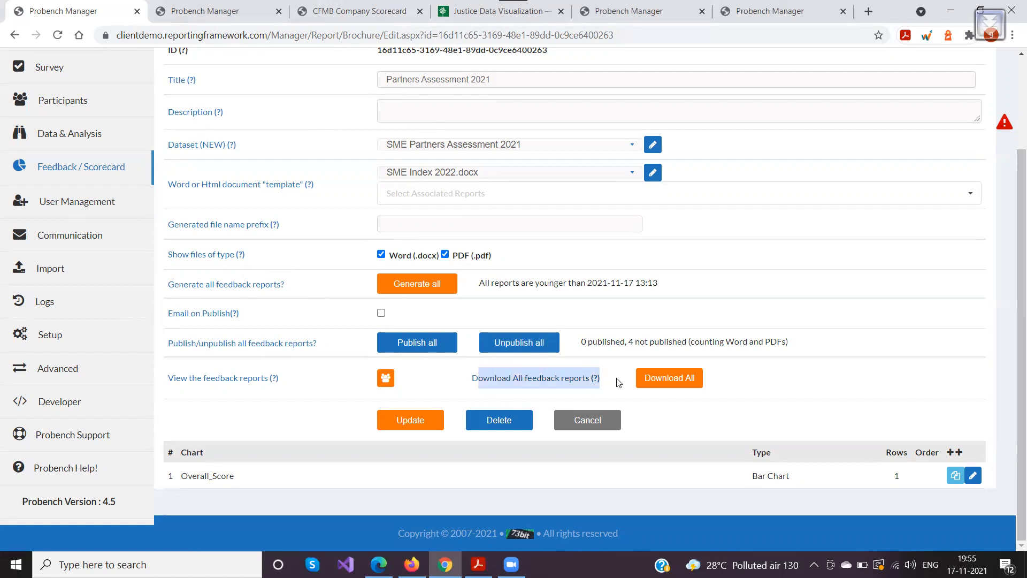
{"action": "left_click", "coordinate": [615, 362]}
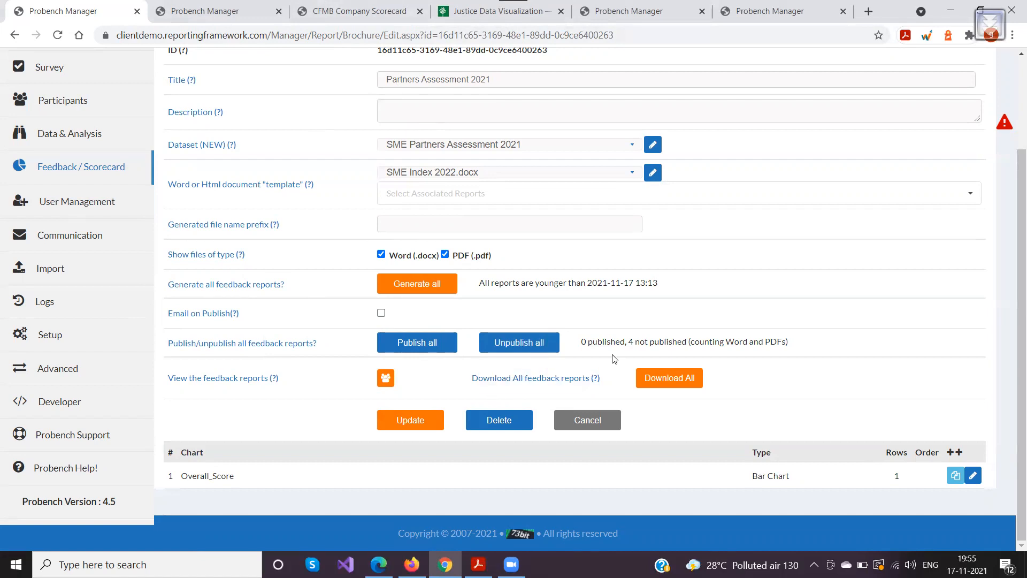
{"action": "left_click", "coordinate": [670, 383]}
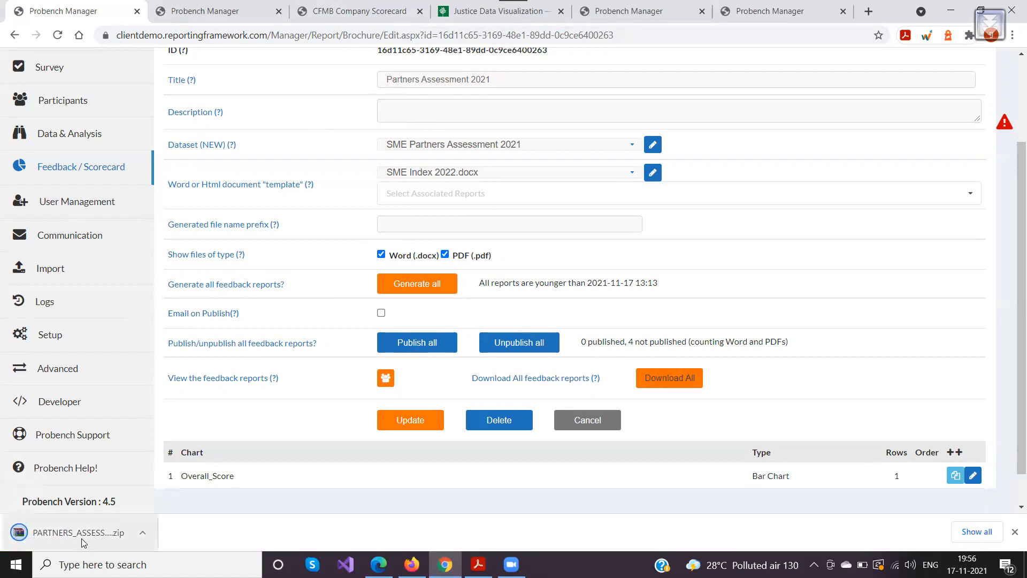
{"action": "left_click", "coordinate": [70, 534]}
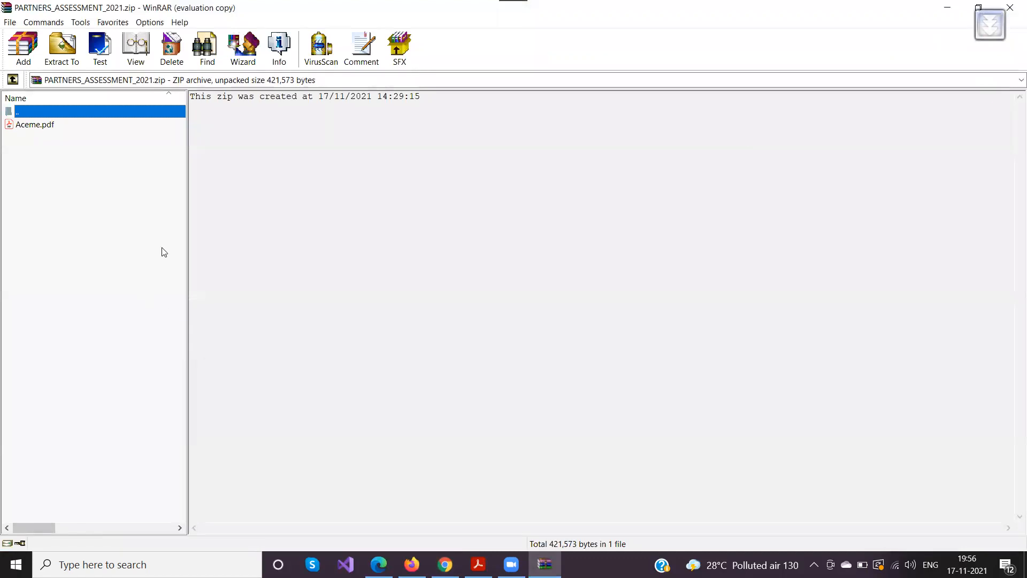
{"action": "left_click", "coordinate": [589, 283]}
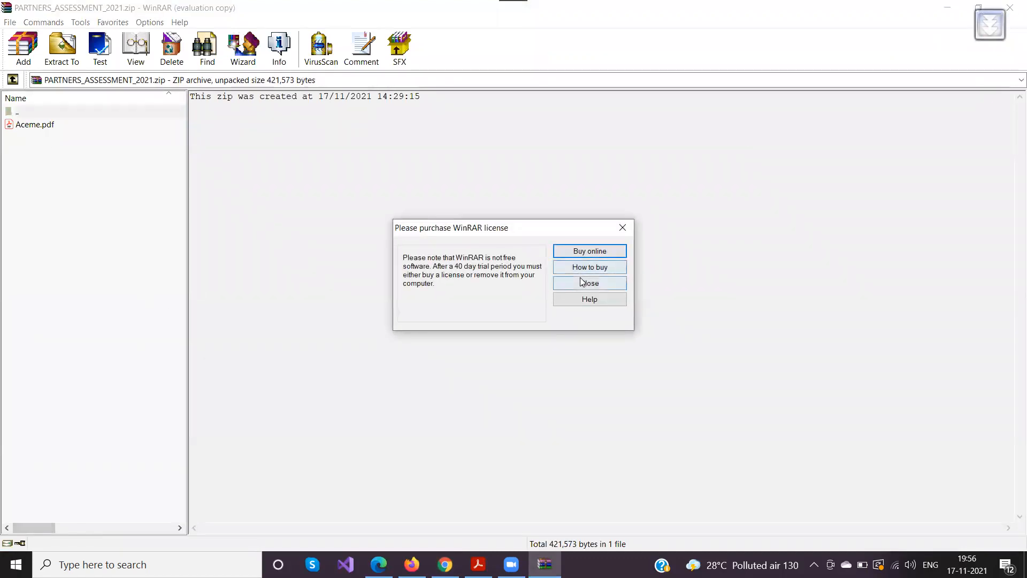
{"action": "left_click", "coordinate": [1010, 7]}
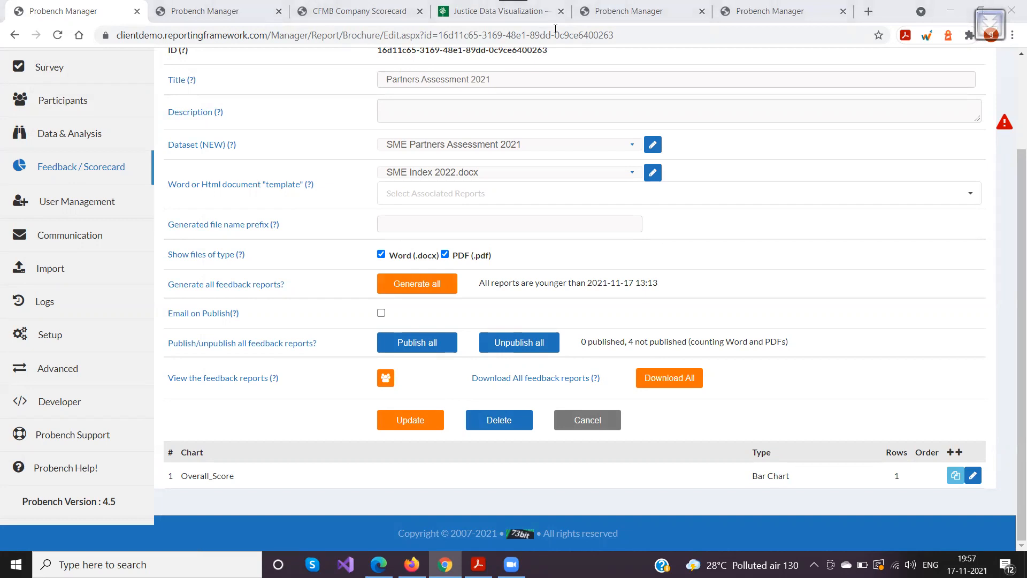
Begin adding a new chart to the Partners Assessment 2021 report, ready for its title.
{"action": "scroll", "coordinate": [265, 341], "scroll_direction": "up", "scroll_amount": 2}
{"action": "scroll", "coordinate": [268, 342], "scroll_direction": "down", "scroll_amount": 2}
{"action": "left_click", "coordinate": [950, 454]}
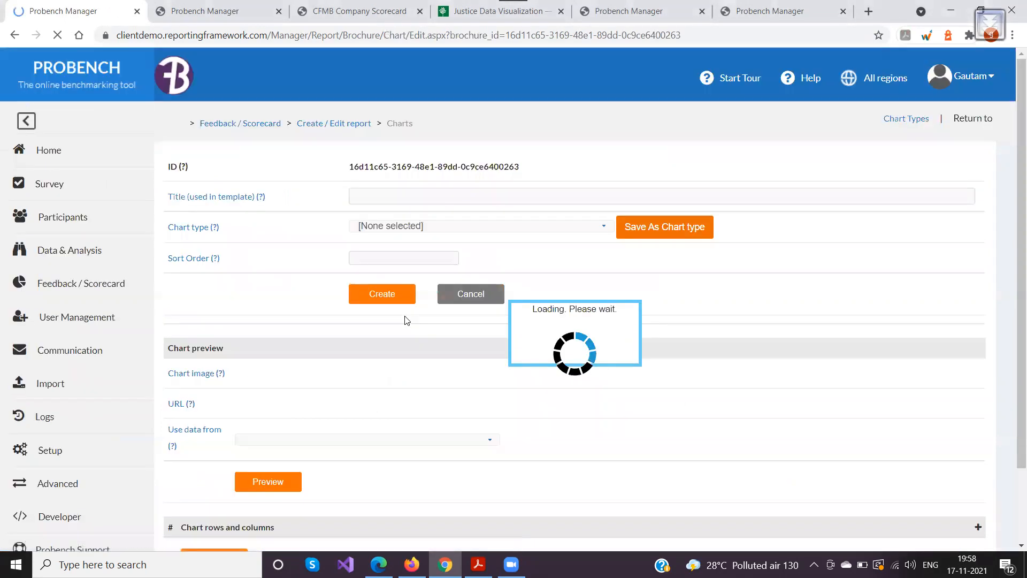
{"action": "left_click", "coordinate": [367, 197]}
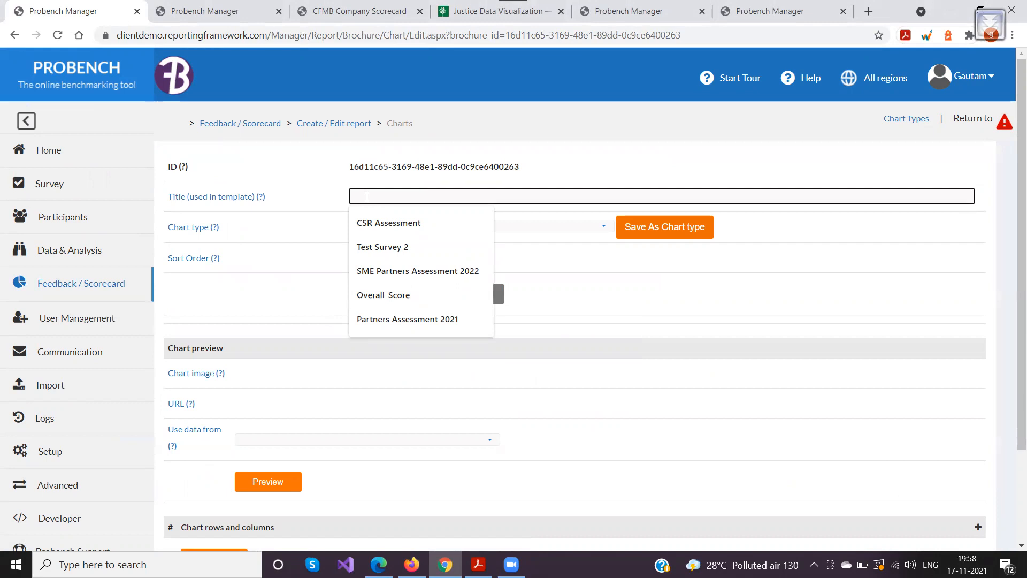
{"action": "type", "text": "Test"}
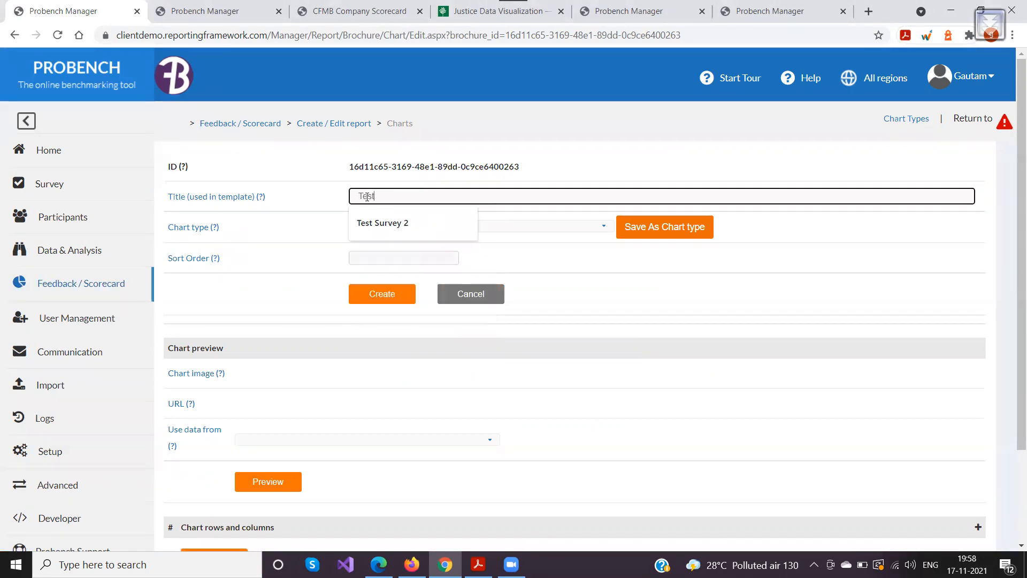
{"action": "key", "text": "BackSpace"}
{"action": "key", "text": "BackSpace"}
{"action": "key", "text": "BackSpace"}
{"action": "key", "text": "BackSpace"}
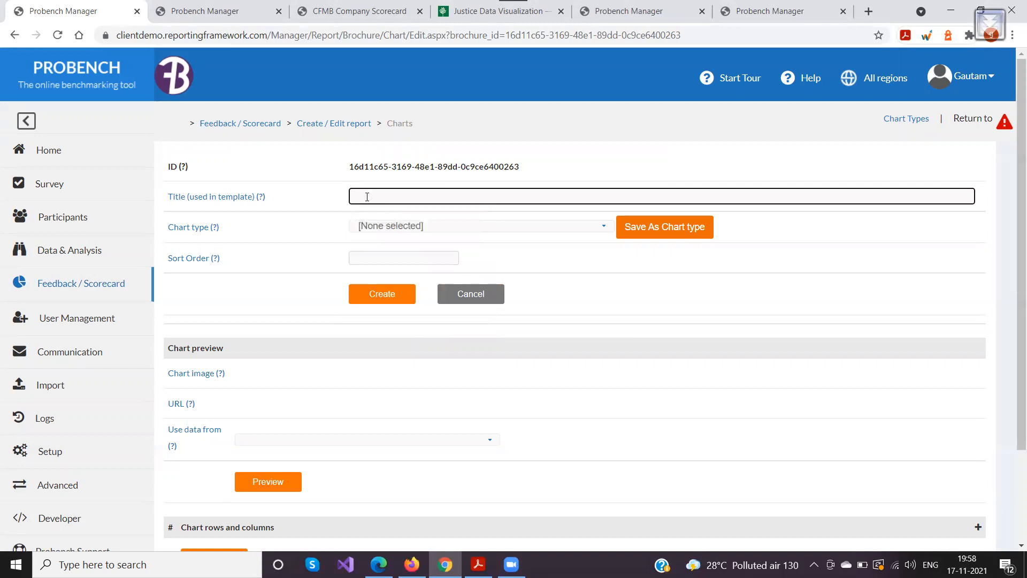
Create the chart with the title Overall_Average and the chart type Bar Chart.
{"action": "type", "text": "Ove"}
{"action": "type", "text": "rall"}
{"action": "type", "text": "_Avera"}
{"action": "type", "text": "age"}
{"action": "left_click", "coordinate": [380, 228]}
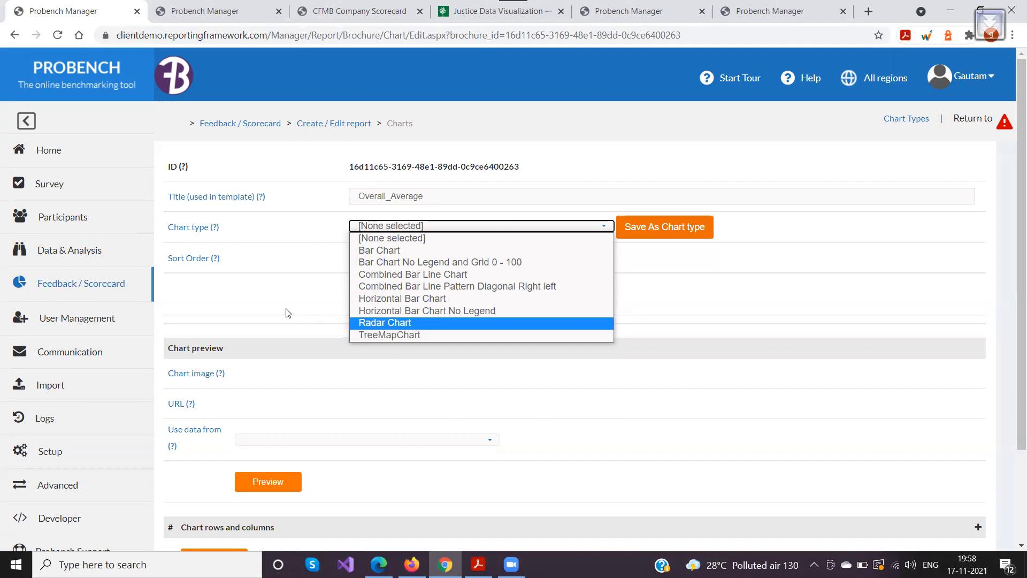
{"action": "left_click", "coordinate": [370, 250]}
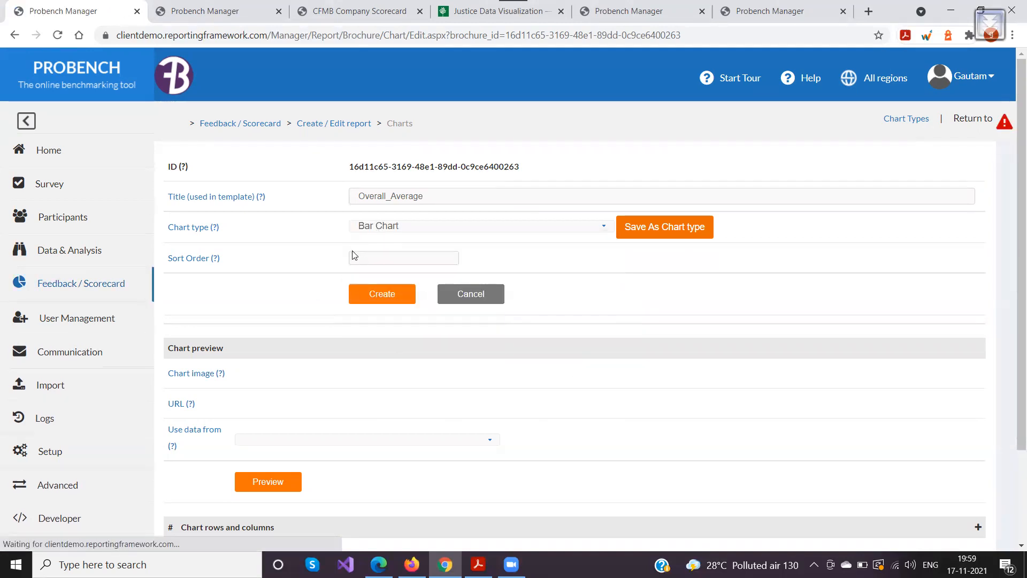
{"action": "left_click", "coordinate": [372, 302]}
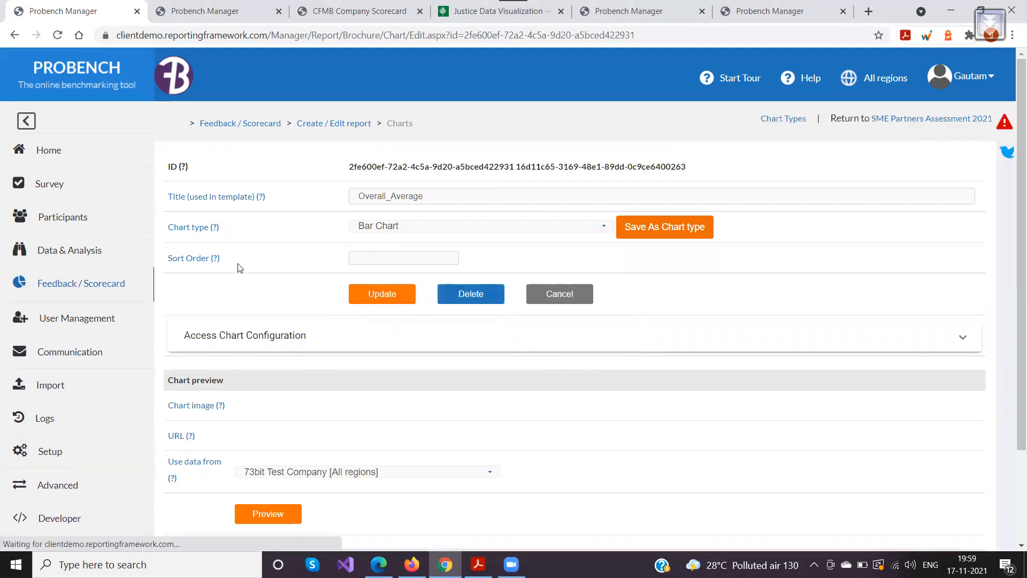
Look over the new Overall_Average chart's settings and return to the report's list of charts.
{"action": "scroll", "coordinate": [287, 250], "scroll_direction": "down", "scroll_amount": 2}
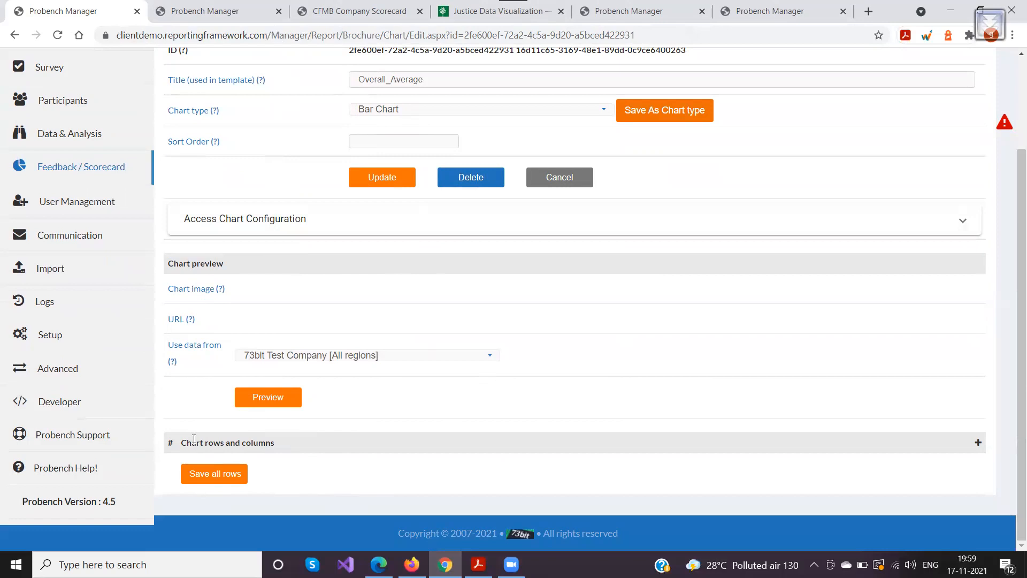
{"action": "scroll", "coordinate": [283, 450], "scroll_direction": "up", "scroll_amount": 3}
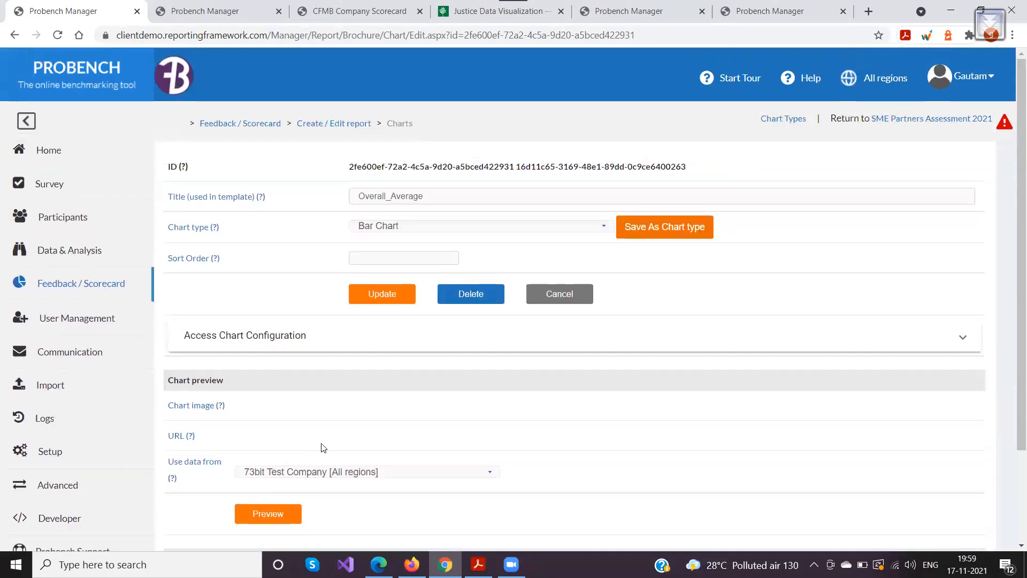
{"action": "left_click", "coordinate": [940, 119]}
{"action": "scroll", "coordinate": [483, 273], "scroll_direction": "down", "scroll_amount": 3}
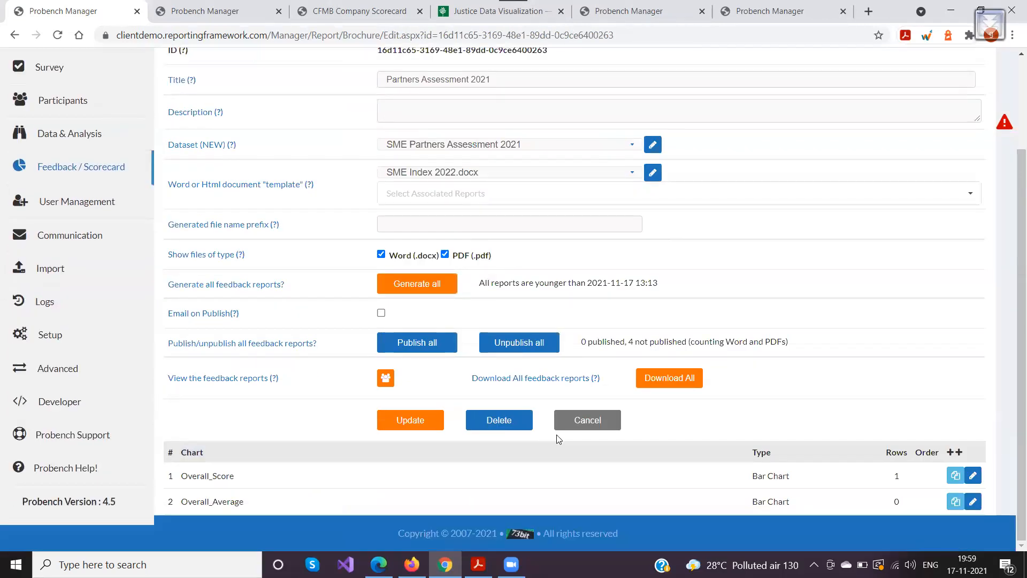
Open the Overall_Score chart for editing and preview it with 73bit Test Company's data.
{"action": "left_click", "coordinate": [973, 477]}
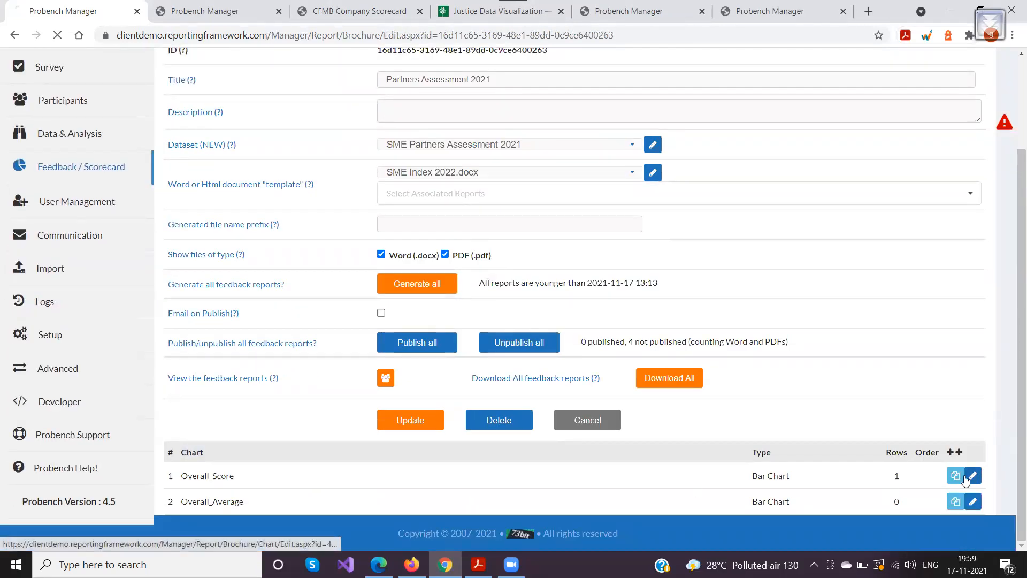
{"action": "scroll", "coordinate": [351, 266], "scroll_direction": "down", "scroll_amount": 4}
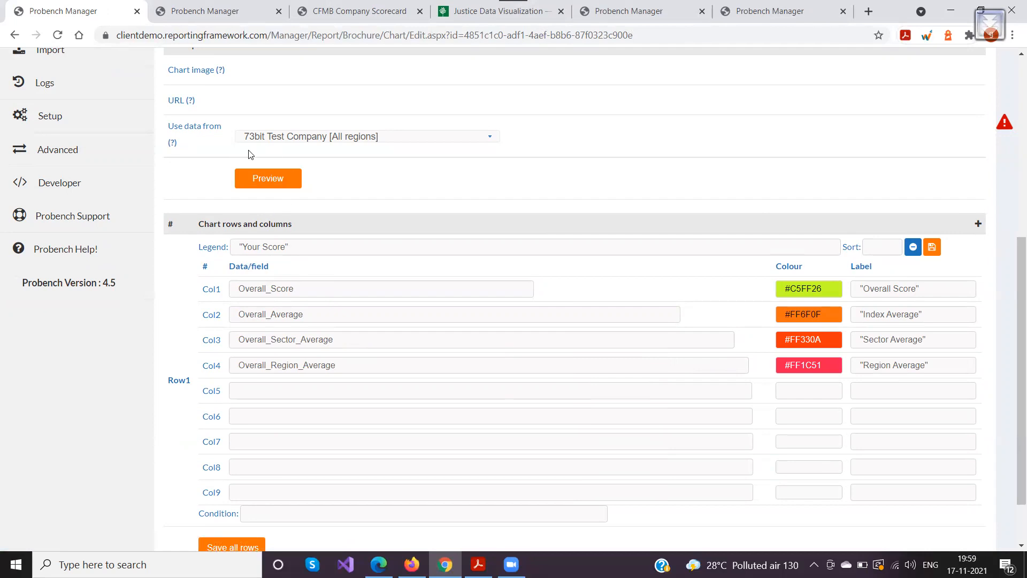
{"action": "left_click", "coordinate": [256, 179]}
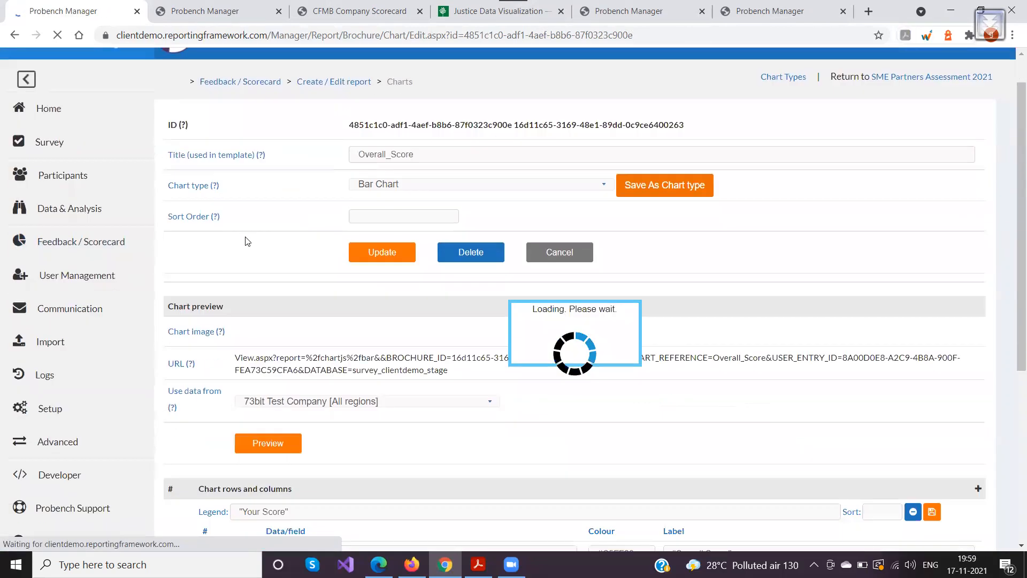
{"action": "scroll", "coordinate": [247, 236], "scroll_direction": "down", "scroll_amount": 7}
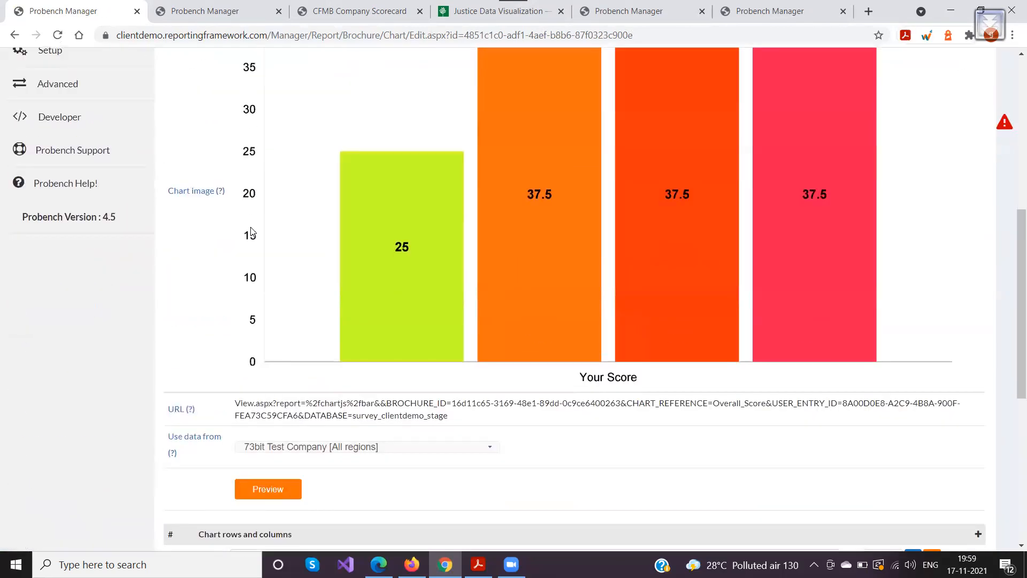
Compare the Overall_Score chart's preview with its legend, data fields, colours and labels.
{"action": "scroll", "coordinate": [251, 232], "scroll_direction": "down", "scroll_amount": 3}
{"action": "left_click_drag", "start_coordinate": [288, 425], "coordinate": [221, 418]}
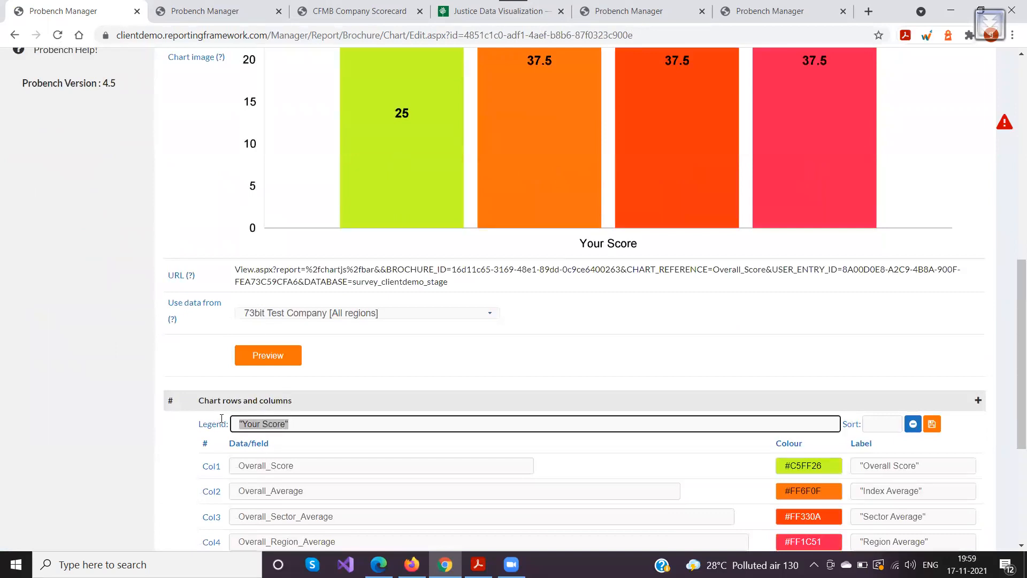
{"action": "left_click", "coordinate": [585, 244]}
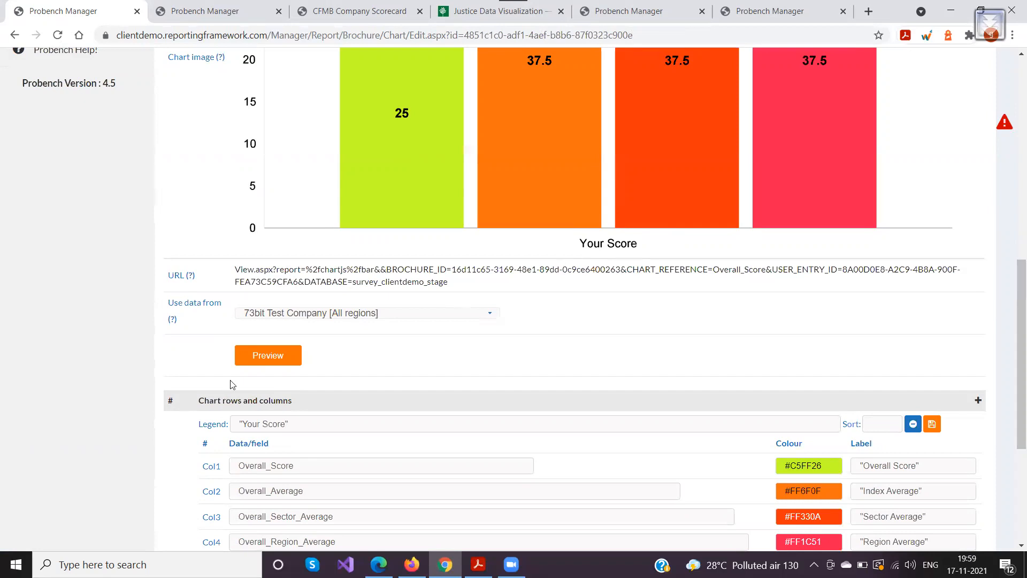
{"action": "scroll", "coordinate": [234, 389], "scroll_direction": "down", "scroll_amount": 5}
{"action": "scroll", "coordinate": [260, 234], "scroll_direction": "up", "scroll_amount": 5}
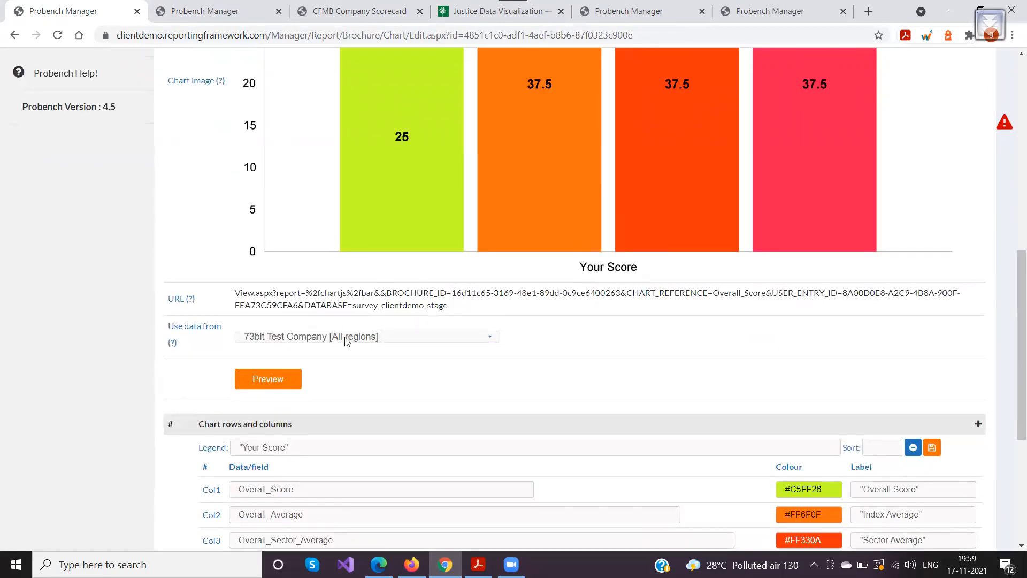
{"action": "scroll", "coordinate": [348, 343], "scroll_direction": "down", "scroll_amount": 5}
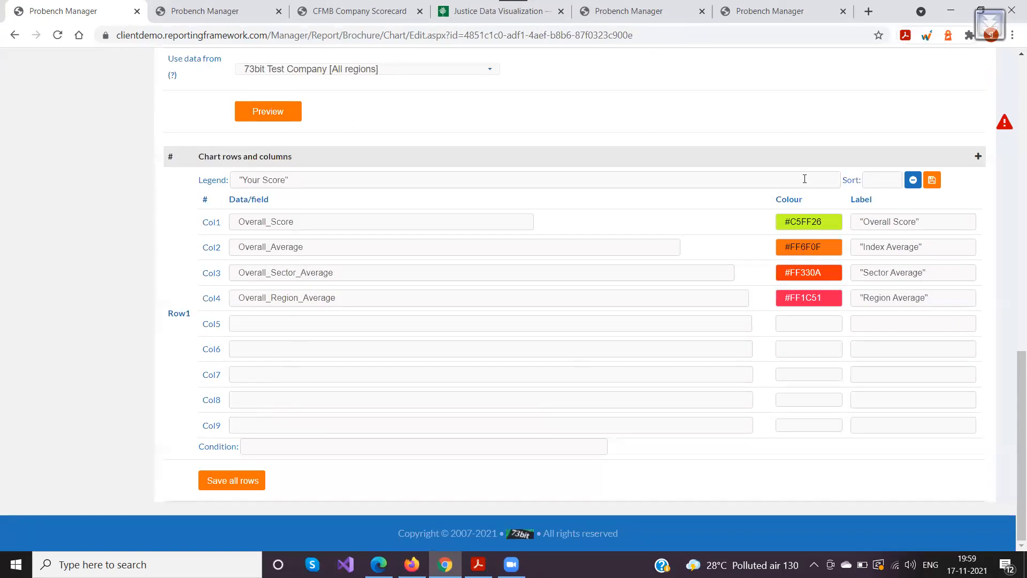
Add a new empty row to the Overall_Score chart's rows and columns.
{"action": "left_click", "coordinate": [978, 156]}
{"action": "scroll", "coordinate": [291, 353], "scroll_direction": "down", "scroll_amount": 11}
{"action": "scroll", "coordinate": [269, 268], "scroll_direction": "up", "scroll_amount": 6}
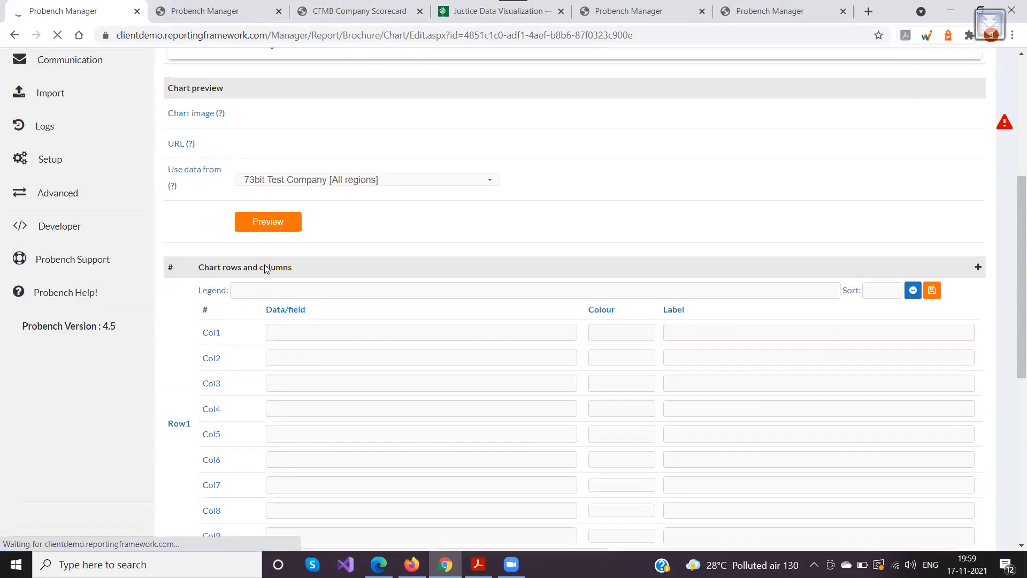
Set the new row's legend to "Your Score 2" and its Col1 data field to Overall_Score.
{"action": "left_click", "coordinate": [249, 290]}
{"action": "type", "text": "\"Your Sqcore 2"}
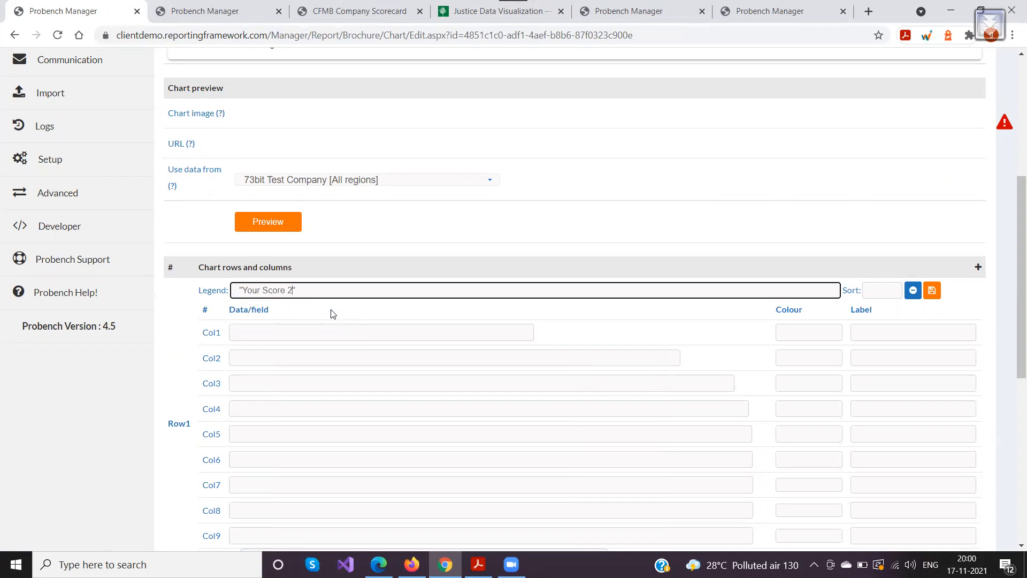
{"action": "scroll", "coordinate": [272, 353], "scroll_direction": "down", "scroll_amount": 6}
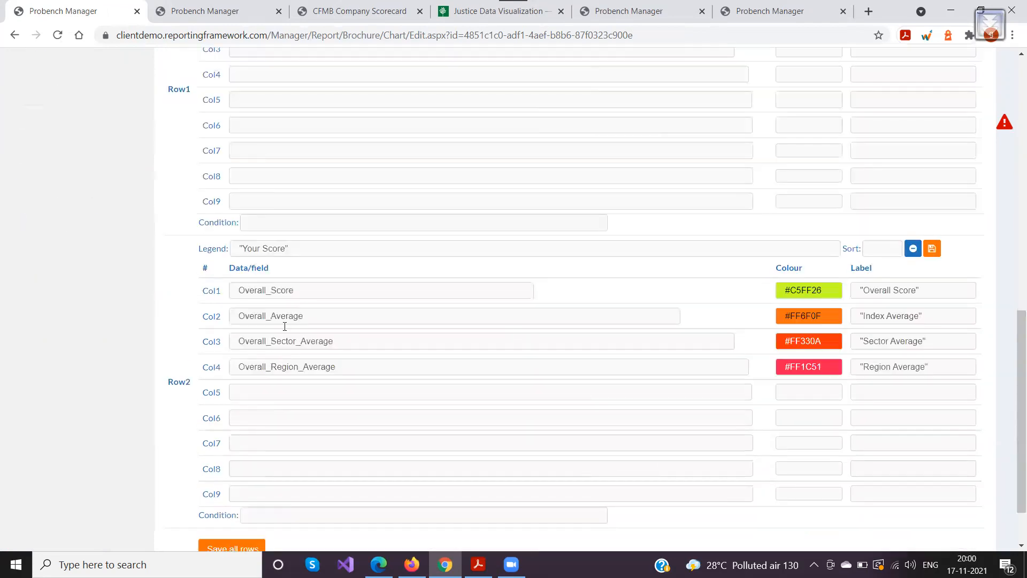
{"action": "double_click", "coordinate": [299, 290]}
{"action": "key", "text": "ctrl+c"}
{"action": "scroll", "coordinate": [254, 281], "scroll_direction": "up", "scroll_amount": 5}
{"action": "left_click", "coordinate": [259, 264]}
{"action": "key", "text": "ctrl+v"}
Set the new row's Col2 data field to Overall_Average and its Col3 data field to Overall_Region_Average.
{"action": "scroll", "coordinate": [270, 289], "scroll_direction": "down", "scroll_amount": 6}
{"action": "double_click", "coordinate": [299, 249]}
{"action": "key", "text": "ctrl+c"}
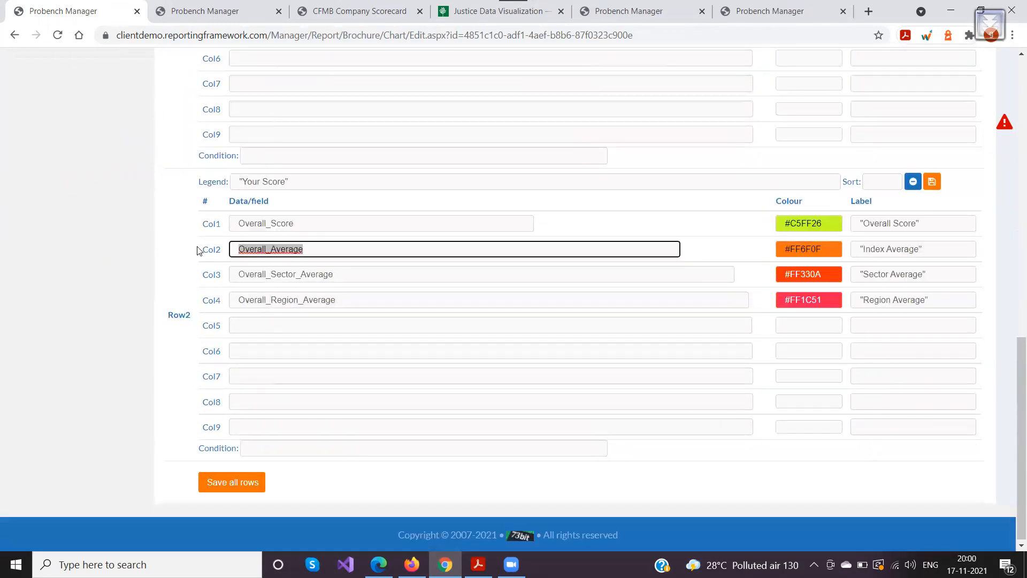
{"action": "scroll", "coordinate": [230, 246], "scroll_direction": "up", "scroll_amount": 4}
{"action": "left_click", "coordinate": [250, 159]}
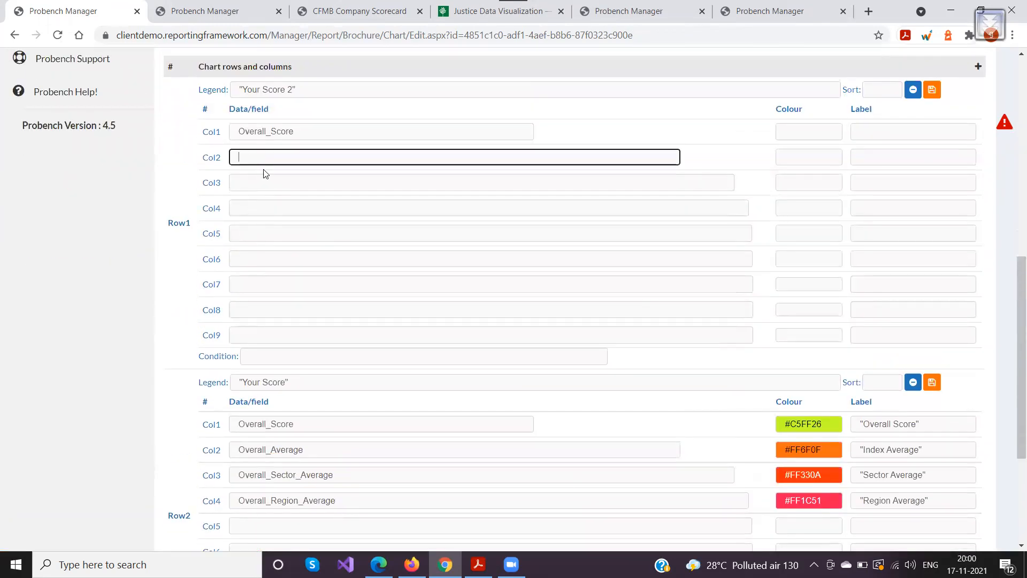
{"action": "key", "text": "ctrl+v"}
{"action": "left_click", "coordinate": [290, 181]}
{"action": "left_click", "coordinate": [265, 182]}
{"action": "type", "text": "Over"}
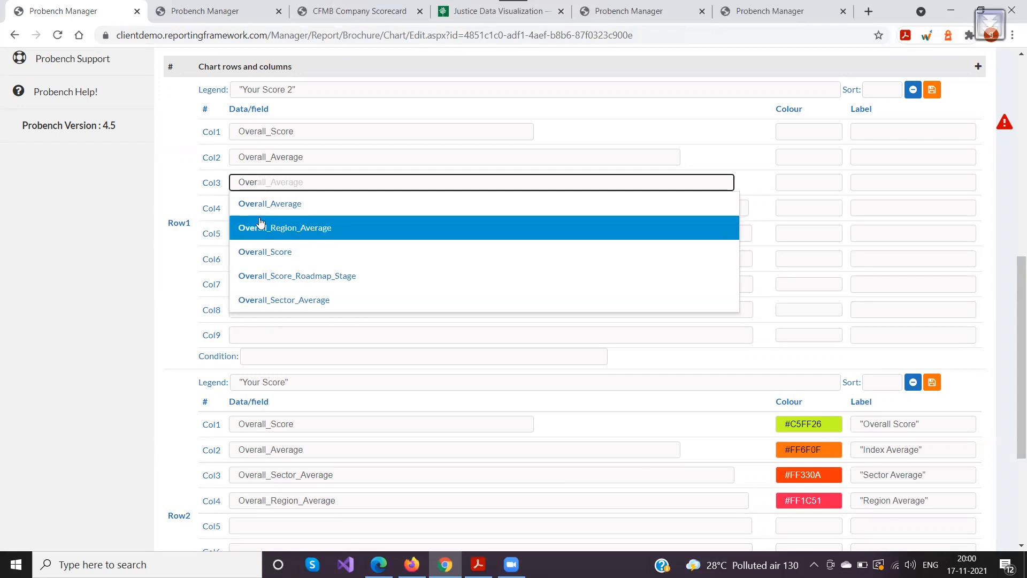
{"action": "left_click", "coordinate": [274, 229]}
Set the Col4 data field of the "Your Score 2" row to Overall_Sector_Average.
{"action": "left_click", "coordinate": [265, 206]}
{"action": "left_click_drag", "start_coordinate": [342, 182], "coordinate": [233, 182]}
{"action": "key", "text": "ctrl+c"}
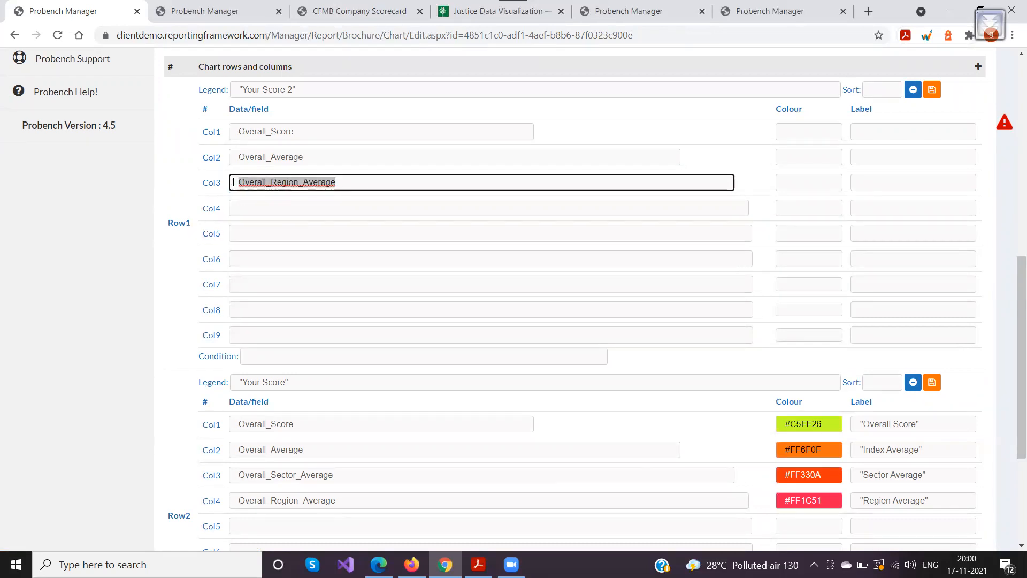
{"action": "left_click", "coordinate": [273, 205]}
{"action": "key", "text": "ctrl+v"}
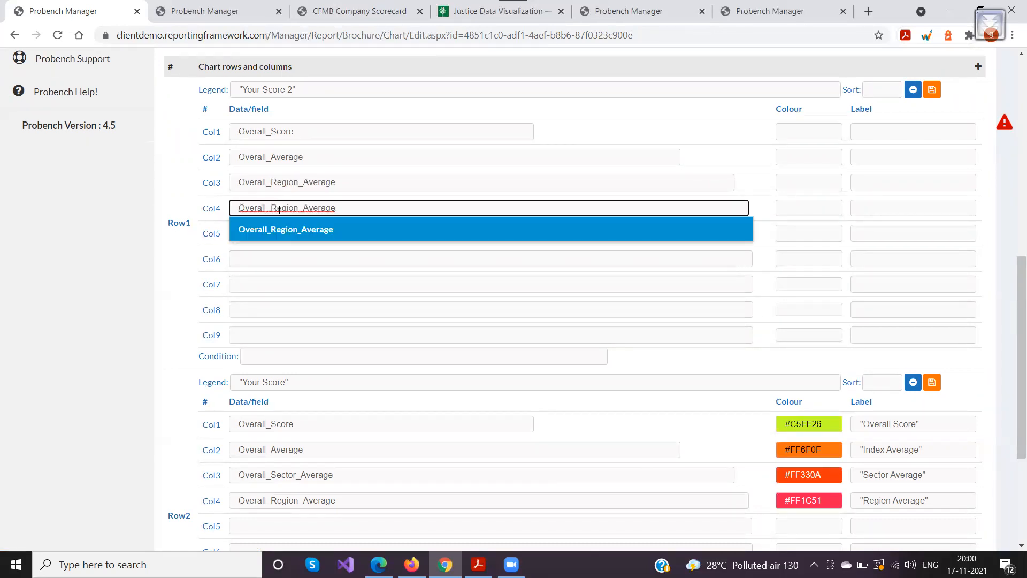
{"action": "left_click", "coordinate": [315, 228]}
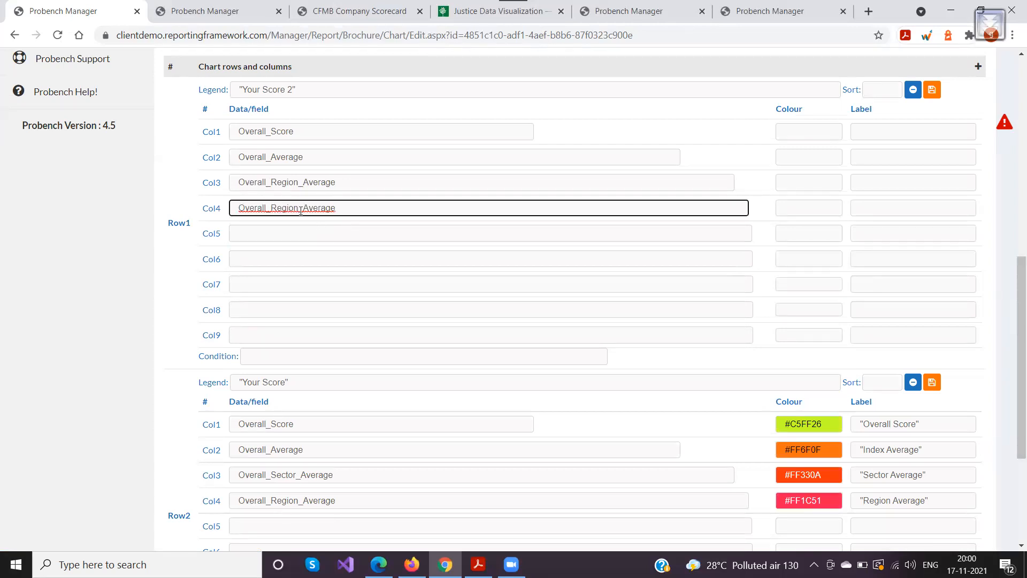
{"action": "key", "text": "BackSpace"}
{"action": "key", "text": "BackSpace"}
{"action": "key", "text": "BackSpace"}
{"action": "key", "text": "BackSpace"}
{"action": "key", "text": "BackSpace"}
{"action": "key", "text": "BackSpace"}
{"action": "type", "text": "Sector"}
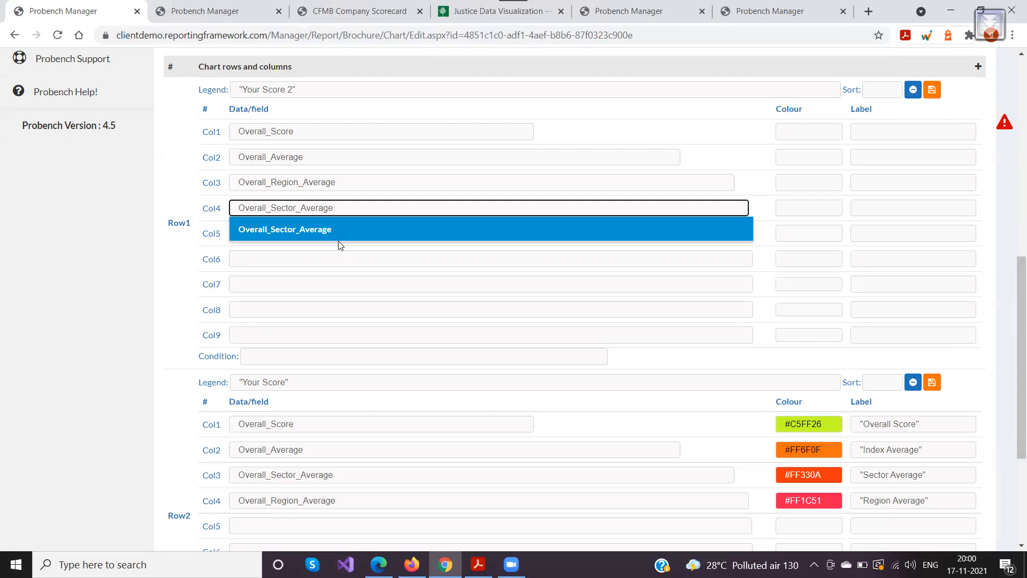
{"action": "left_click", "coordinate": [333, 231]}
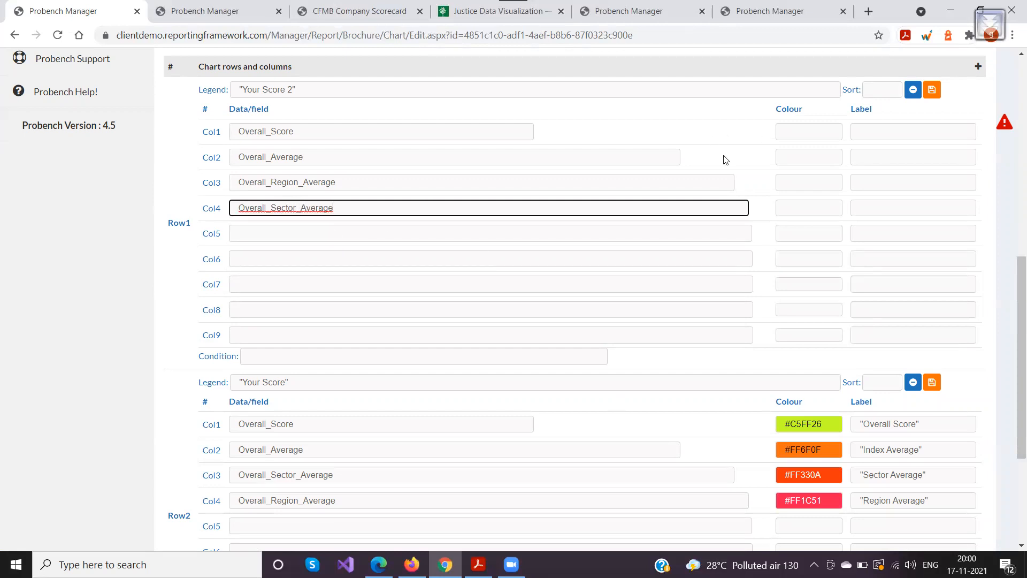
Copy the existing row's colours #C5FF26 and #FF6F0F into Col1 and Col2 of the "Your Score 2" row.
{"action": "scroll", "coordinate": [323, 263], "scroll_direction": "up", "scroll_amount": 5}
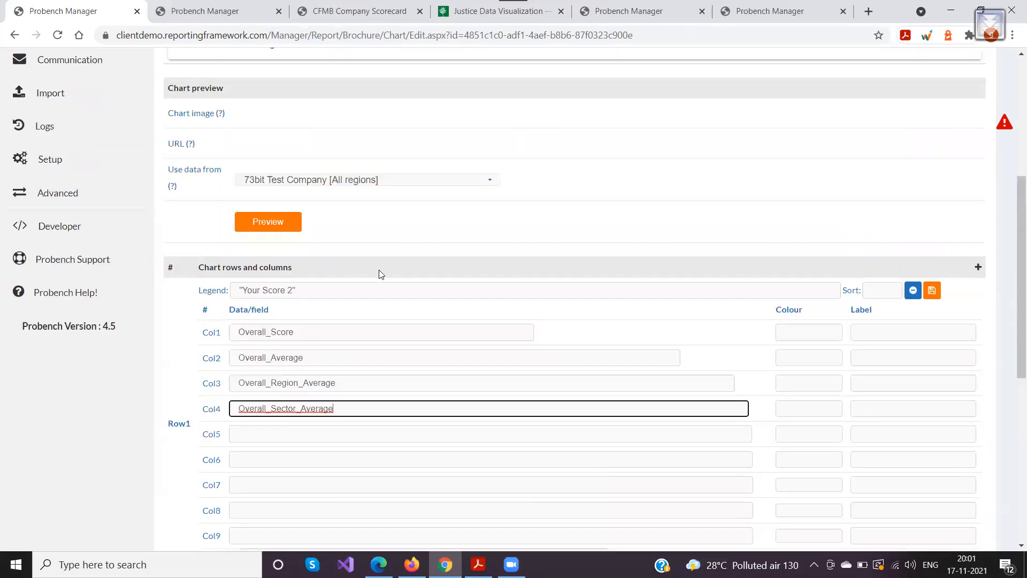
{"action": "scroll", "coordinate": [328, 262], "scroll_direction": "down", "scroll_amount": 5}
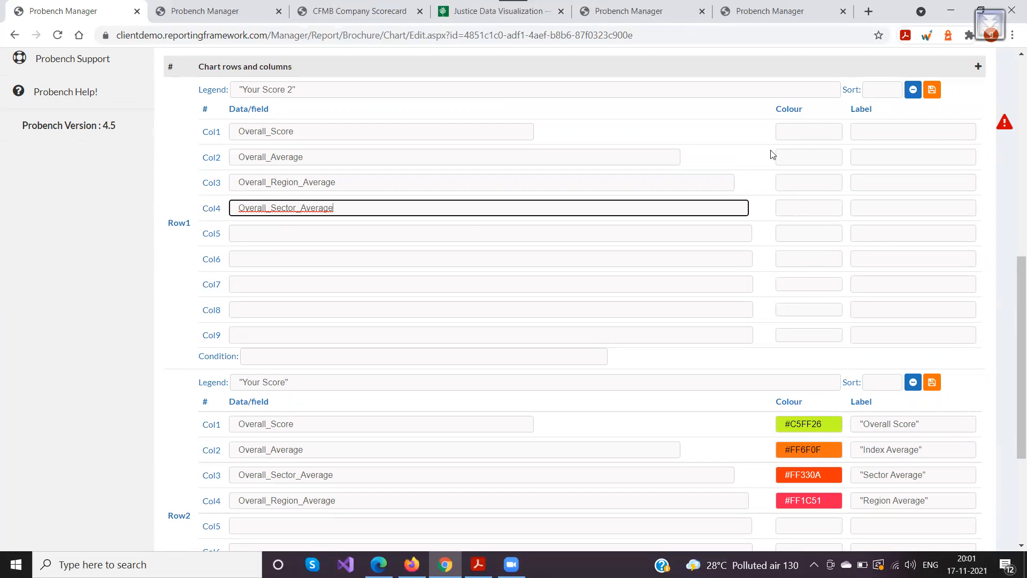
{"action": "left_click", "coordinate": [794, 130]}
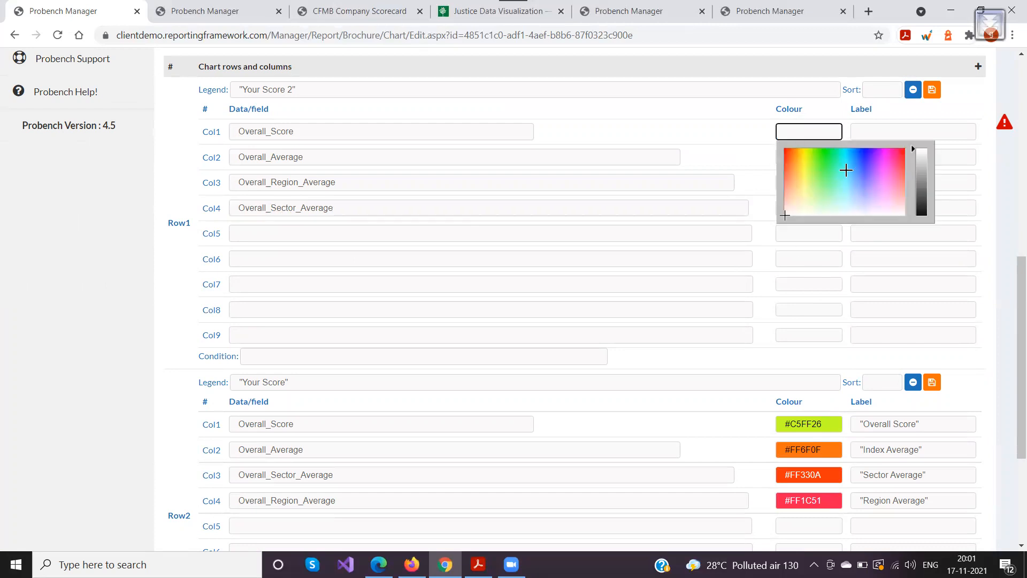
{"action": "left_click", "coordinate": [750, 138]}
{"action": "left_click", "coordinate": [822, 425]}
{"action": "key", "text": "ctrl+c"}
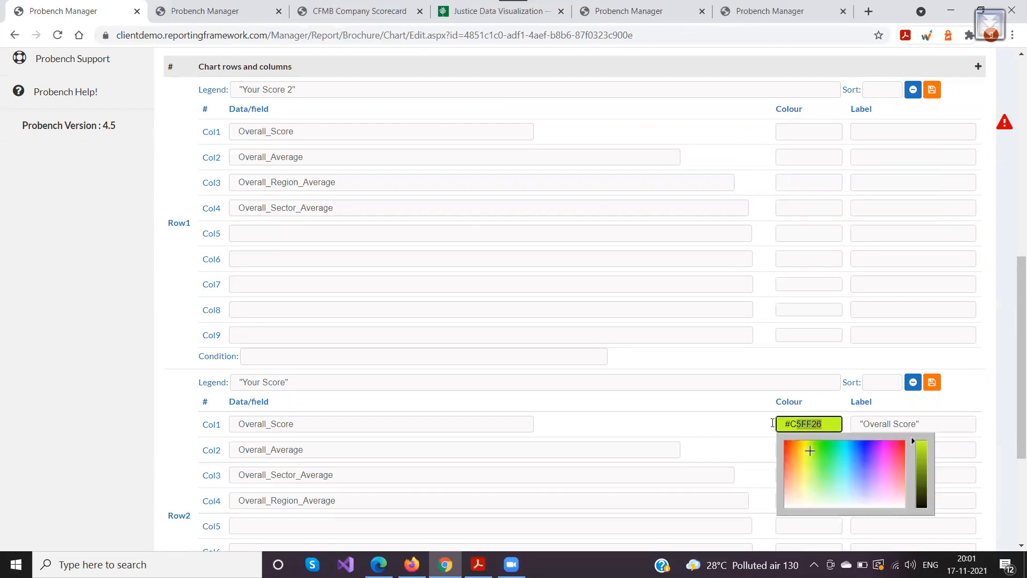
{"action": "left_click", "coordinate": [797, 130]}
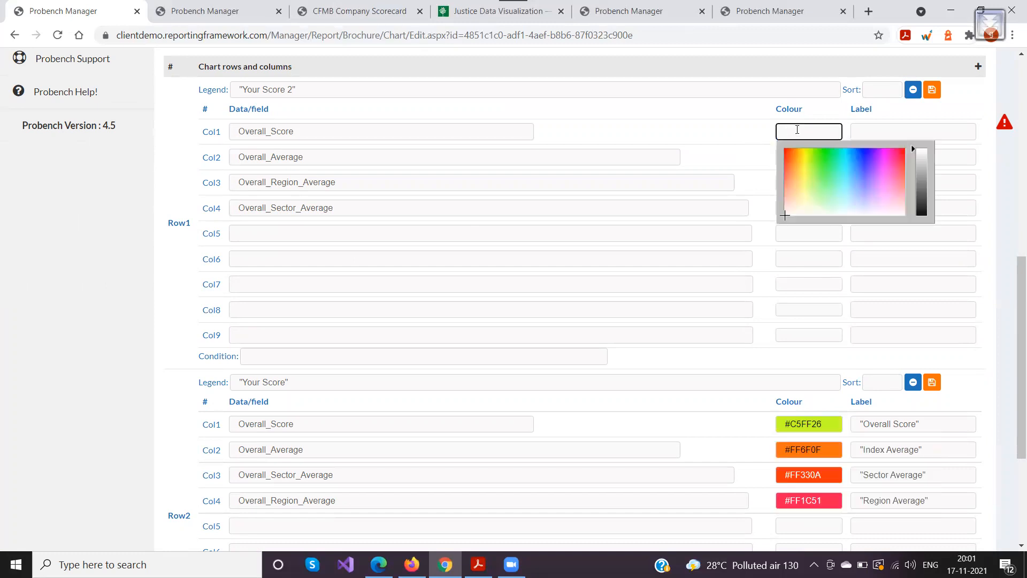
{"action": "key", "text": "ctrl+v"}
{"action": "left_click", "coordinate": [828, 449]}
{"action": "key", "text": "ctrl+c"}
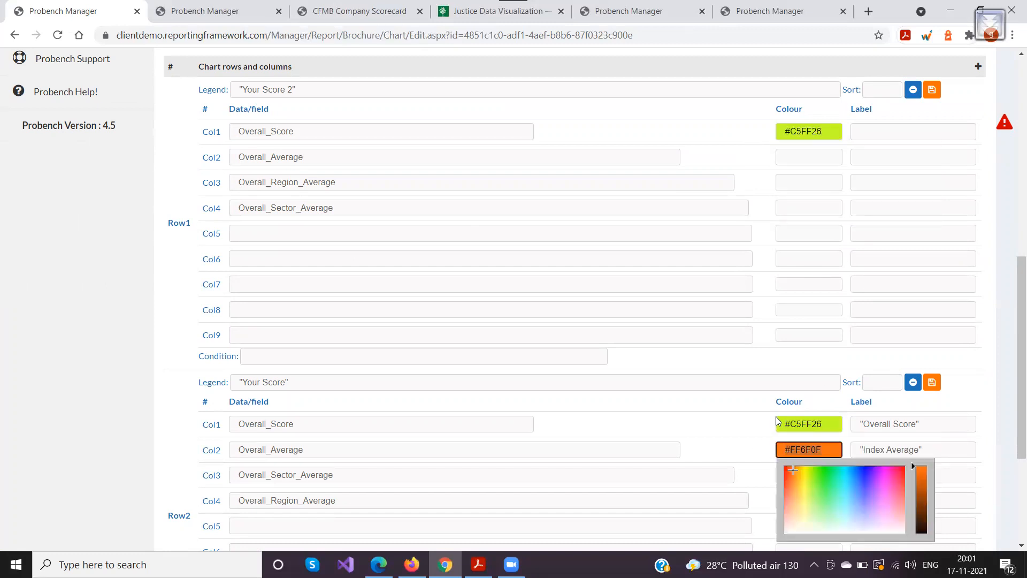
{"action": "left_click", "coordinate": [810, 162]}
{"action": "key", "text": "ctrl+v"}
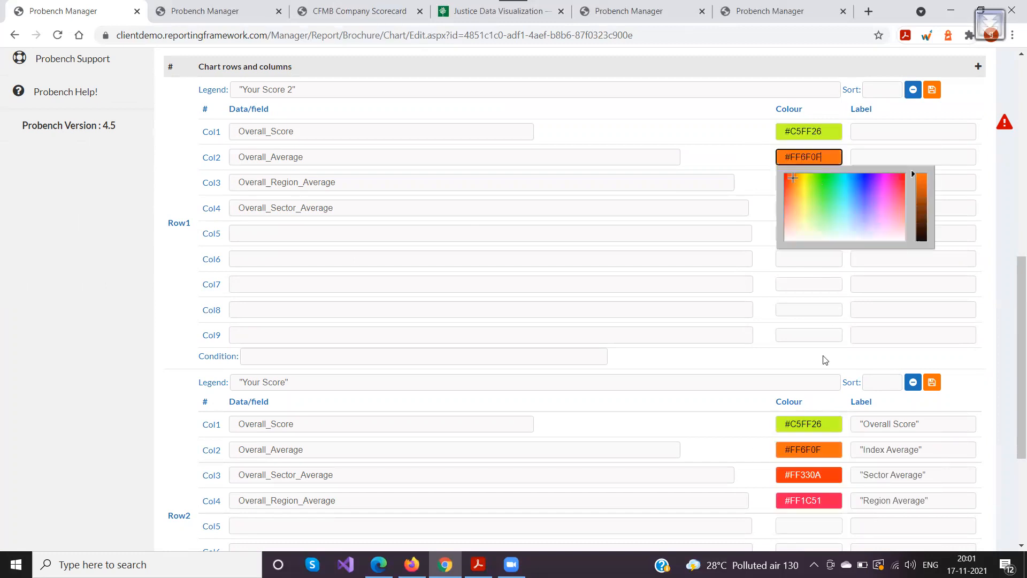
Give Col3 of the "Your Score 2" row the colour #FF330A and Col4 the colour #FF1C51.
{"action": "left_click", "coordinate": [832, 475]}
{"action": "left_click", "coordinate": [814, 182]}
{"action": "type", "text": "#FF330A"}
{"action": "left_click", "coordinate": [819, 499]}
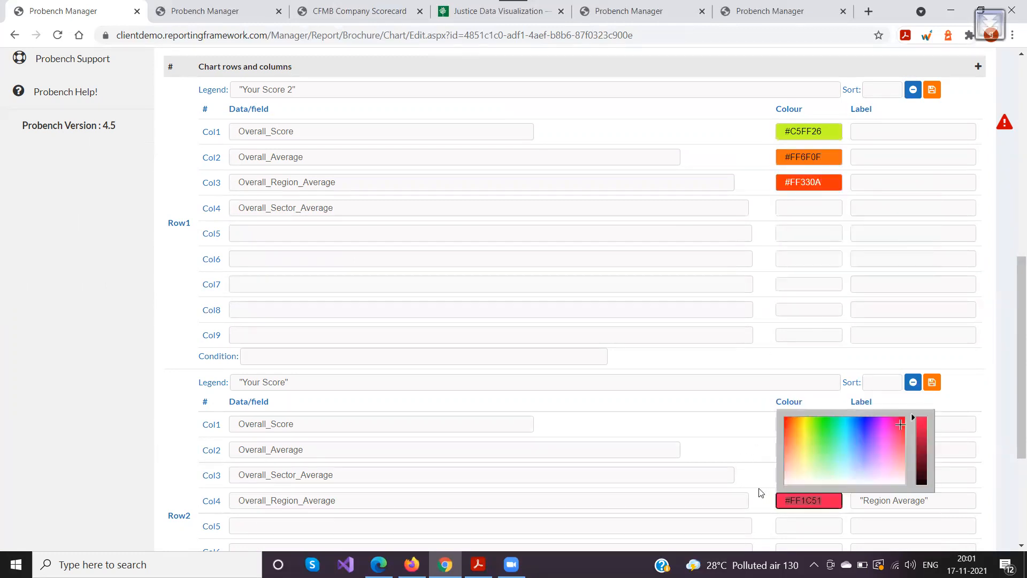
{"action": "left_click", "coordinate": [809, 208]}
{"action": "type", "text": "#FF1C51"}
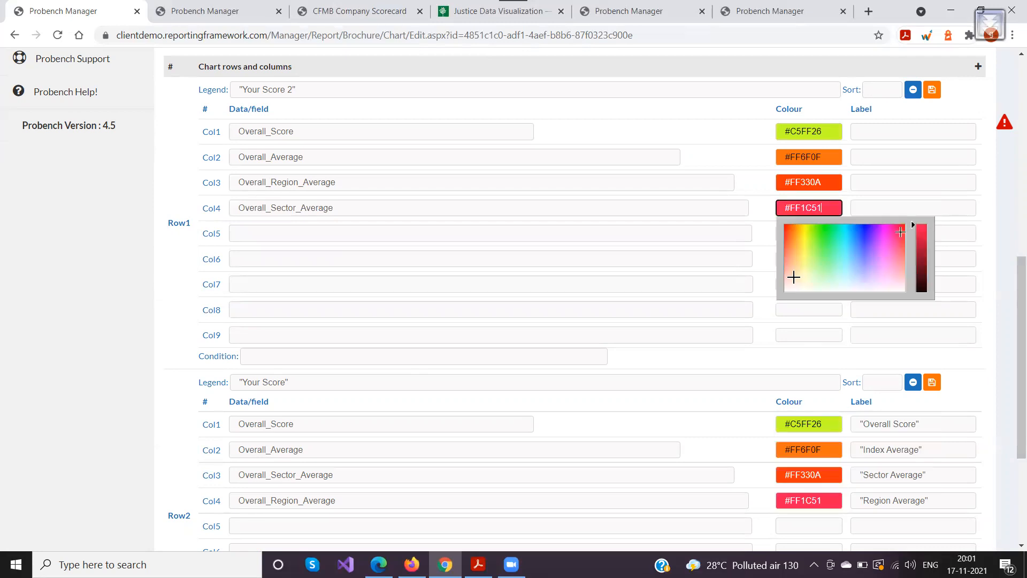
Save all rows of the Overall_Score chart and preview it with 73bit Test Company's data.
{"action": "scroll", "coordinate": [597, 351], "scroll_direction": "down", "scroll_amount": 4}
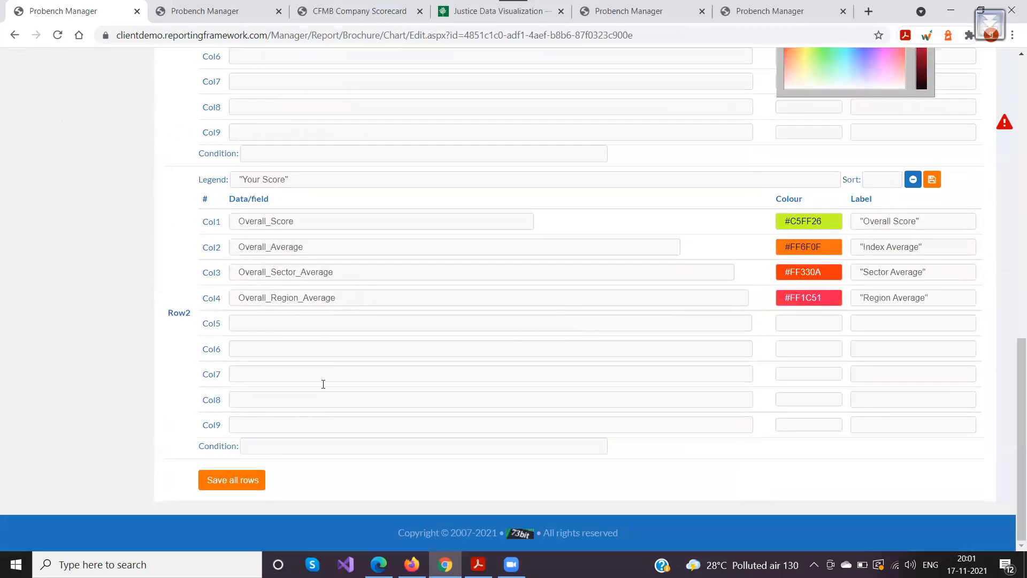
{"action": "left_click", "coordinate": [232, 487]}
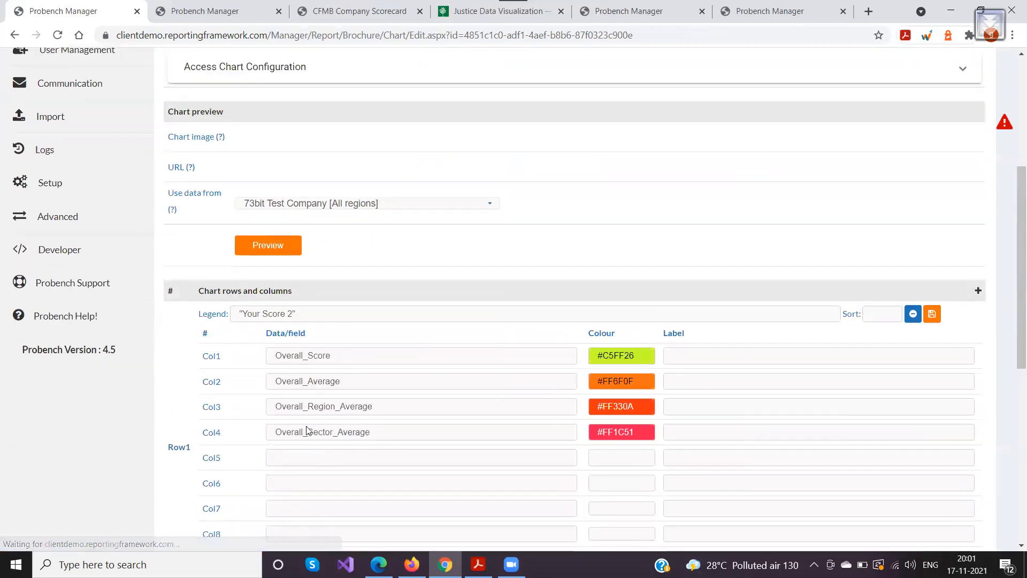
{"action": "left_click", "coordinate": [268, 246]}
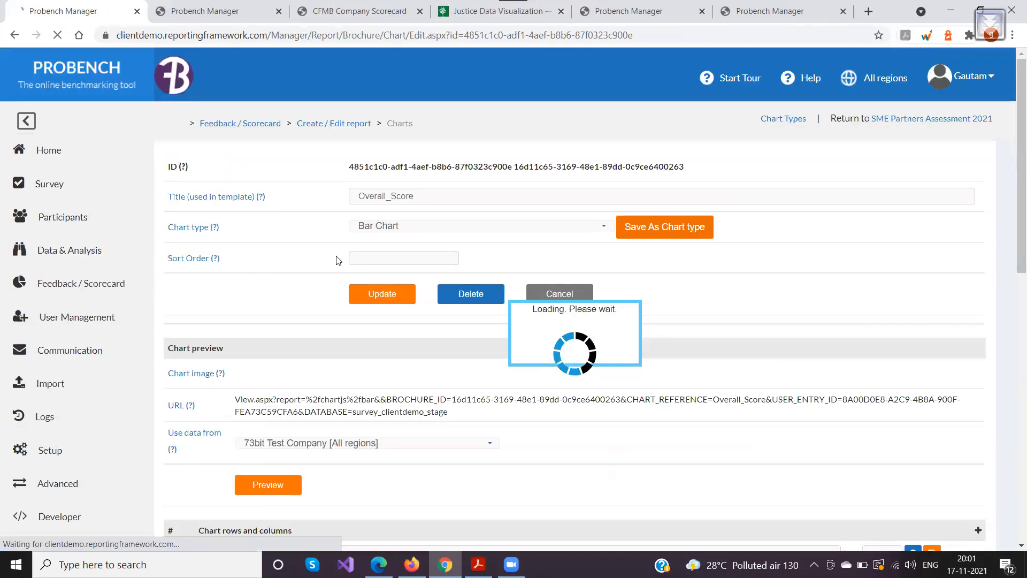
{"action": "scroll", "coordinate": [343, 235], "scroll_direction": "down", "scroll_amount": 7}
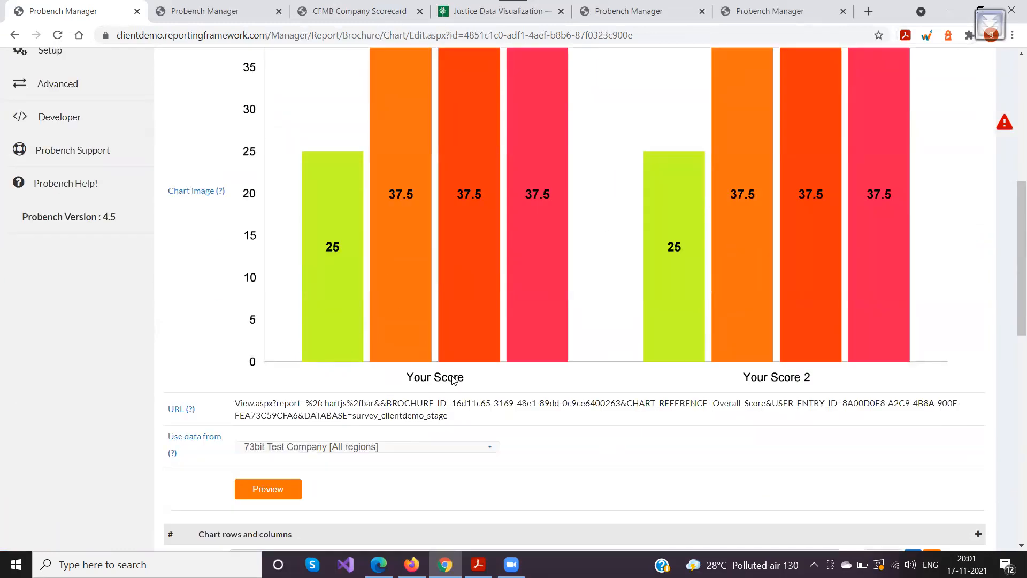
Compare the two bar groups in the preview with the chart's Row1 and Row2 and their columns.
{"action": "scroll", "coordinate": [609, 341], "scroll_direction": "up", "scroll_amount": 2}
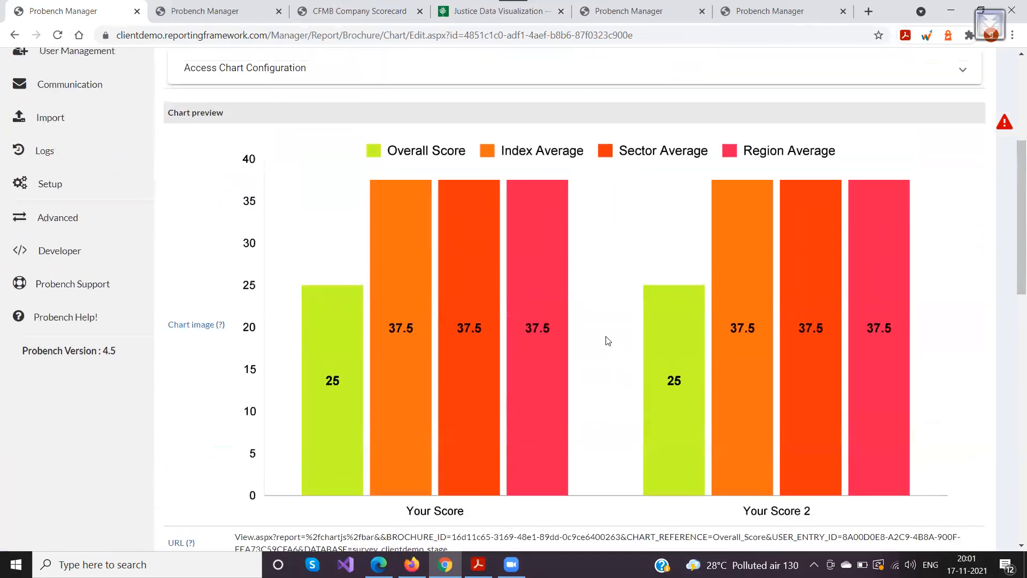
{"action": "scroll", "coordinate": [610, 339], "scroll_direction": "down", "scroll_amount": 2}
{"action": "scroll", "coordinate": [589, 329], "scroll_direction": "up", "scroll_amount": 1}
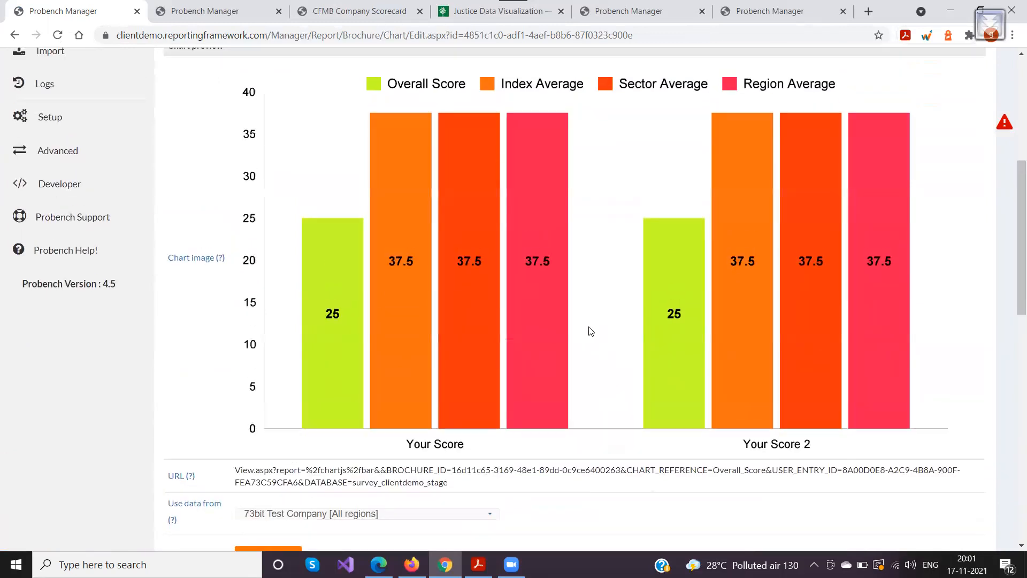
{"action": "scroll", "coordinate": [587, 330], "scroll_direction": "down", "scroll_amount": 6}
{"action": "left_click_drag", "start_coordinate": [169, 360], "coordinate": [195, 362]}
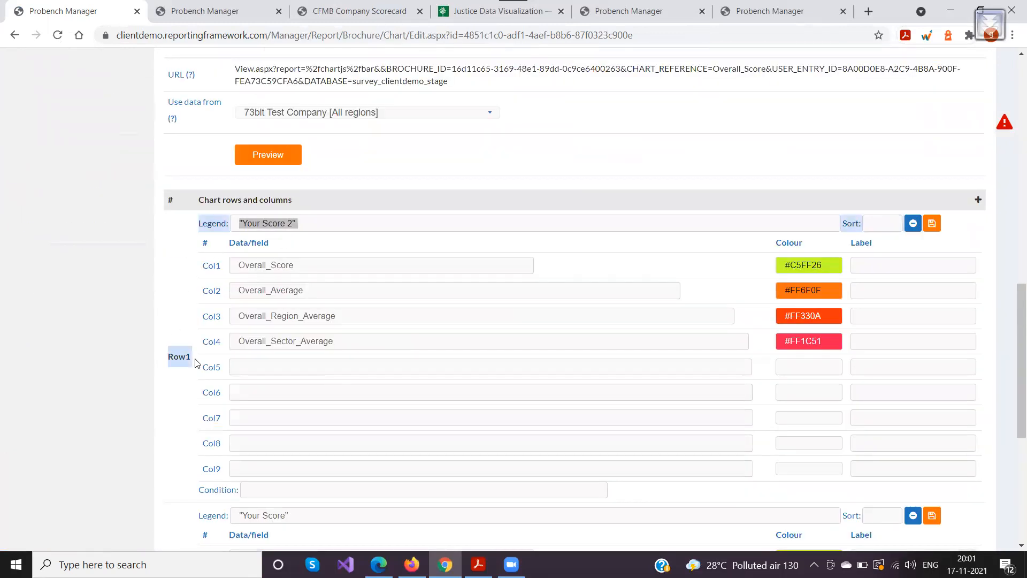
{"action": "scroll", "coordinate": [395, 360], "scroll_direction": "up", "scroll_amount": 5}
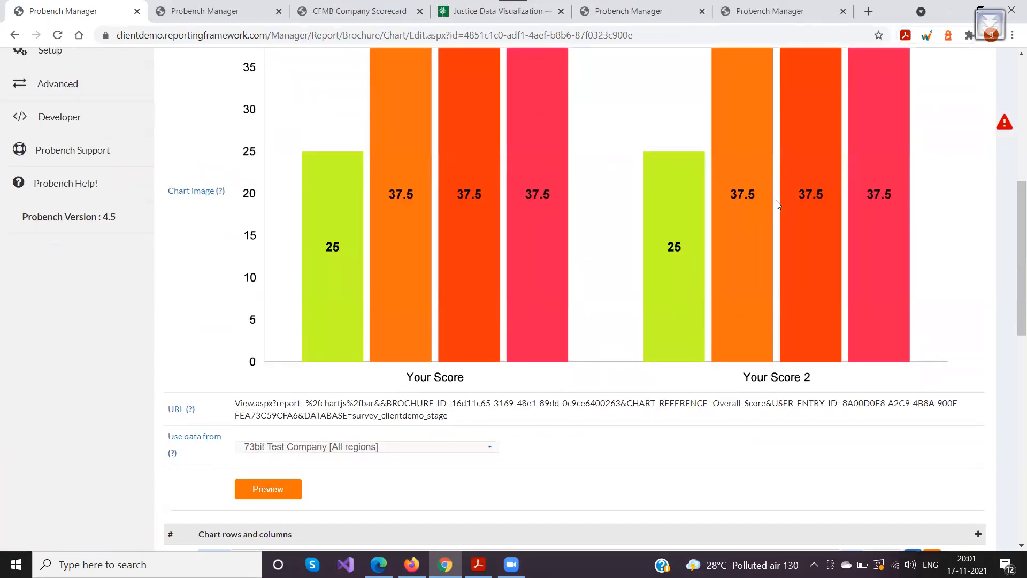
{"action": "scroll", "coordinate": [385, 391], "scroll_direction": "down", "scroll_amount": 9}
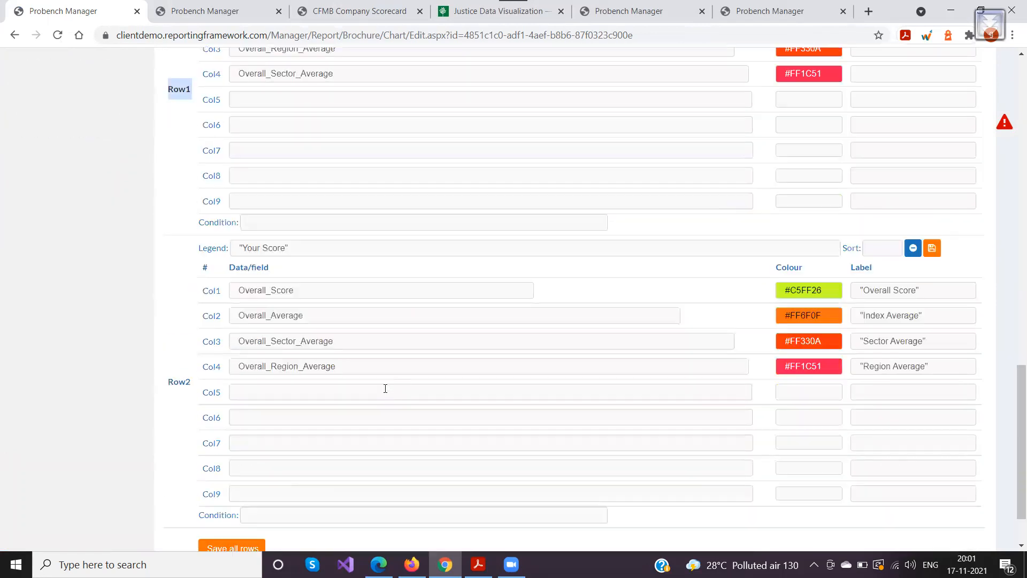
{"action": "scroll", "coordinate": [261, 370], "scroll_direction": "up", "scroll_amount": 5}
{"action": "left_click", "coordinate": [210, 331]}
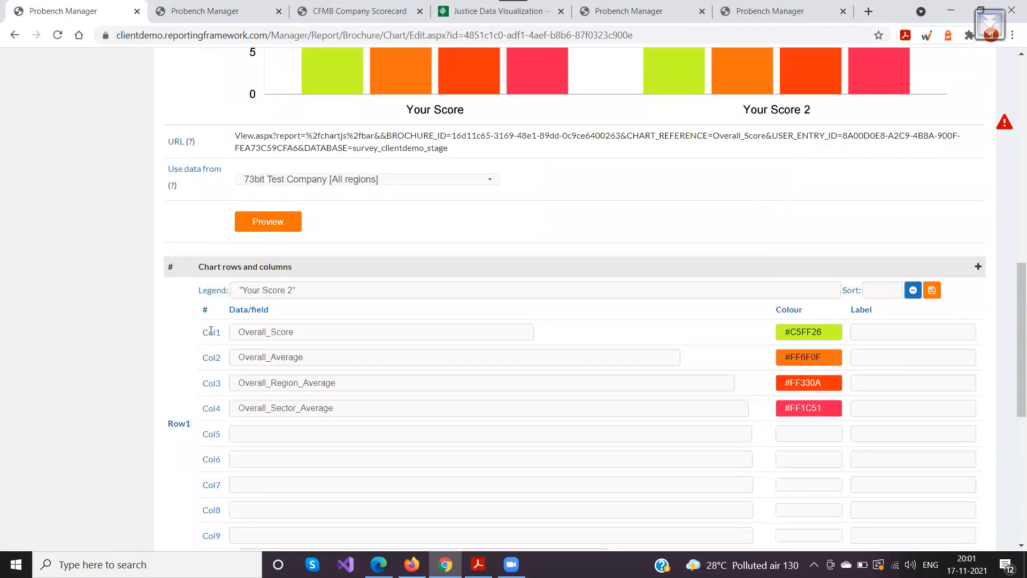
{"action": "scroll", "coordinate": [271, 374], "scroll_direction": "up", "scroll_amount": 4}
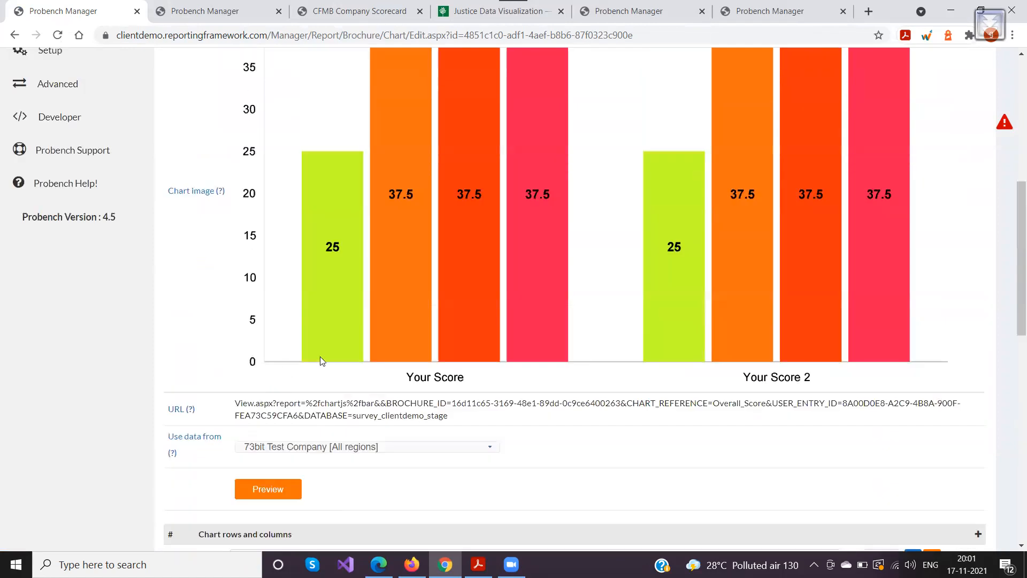
{"action": "scroll", "coordinate": [562, 344], "scroll_direction": "up", "scroll_amount": 2}
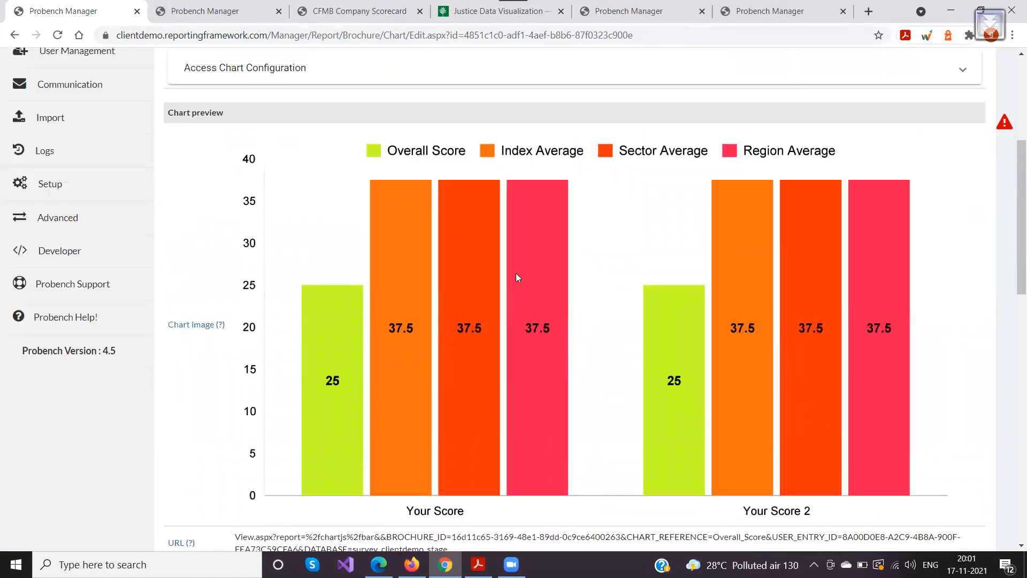
Compare the labels of the "Your Score" row with the colour key above the previewed bars.
{"action": "scroll", "coordinate": [517, 276], "scroll_direction": "down", "scroll_amount": 7}
{"action": "scroll", "coordinate": [746, 382], "scroll_direction": "down", "scroll_amount": 4}
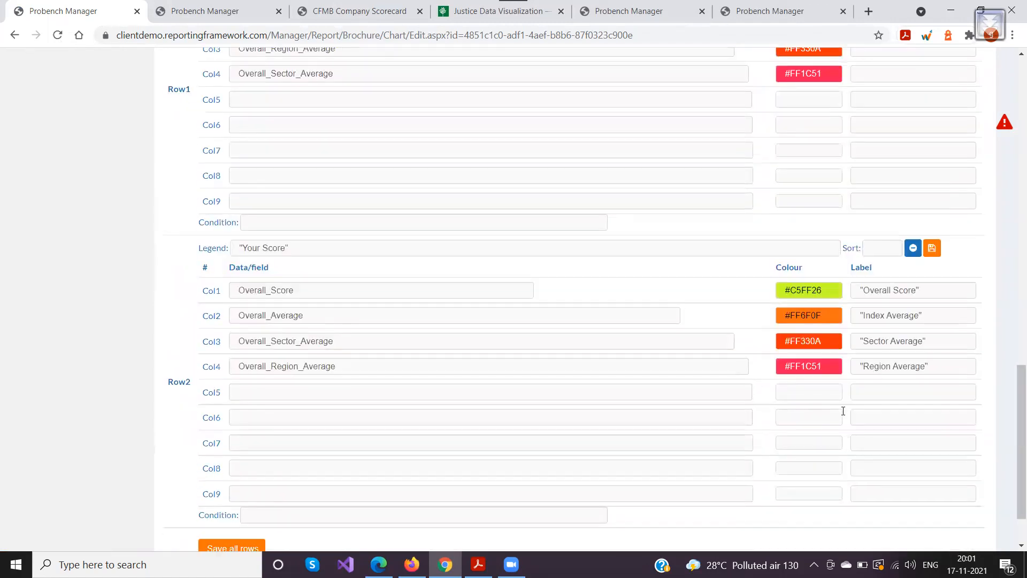
{"action": "left_click_drag", "start_coordinate": [921, 290], "coordinate": [904, 290]}
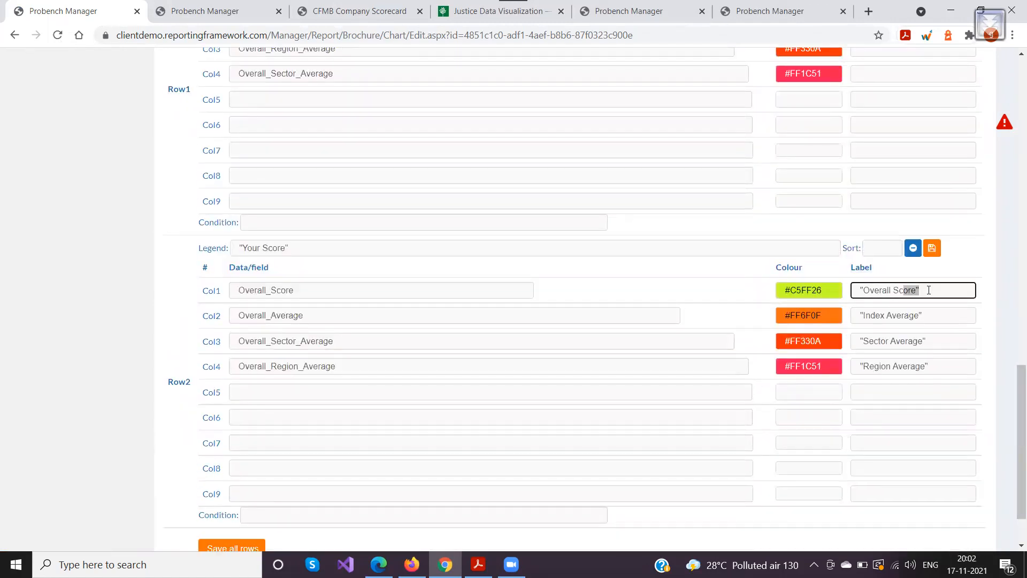
{"action": "scroll", "coordinate": [486, 359], "scroll_direction": "up", "scroll_amount": 1}
{"action": "scroll", "coordinate": [486, 359], "scroll_direction": "up", "scroll_amount": 10}
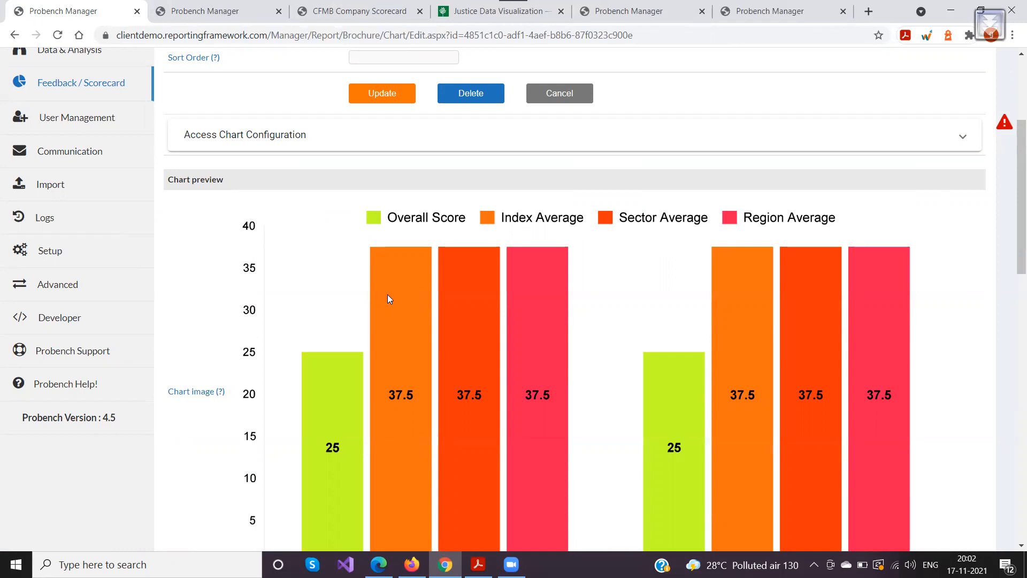
{"action": "scroll", "coordinate": [341, 293], "scroll_direction": "down", "scroll_amount": 4}
{"action": "scroll", "coordinate": [348, 295], "scroll_direction": "down", "scroll_amount": 2}
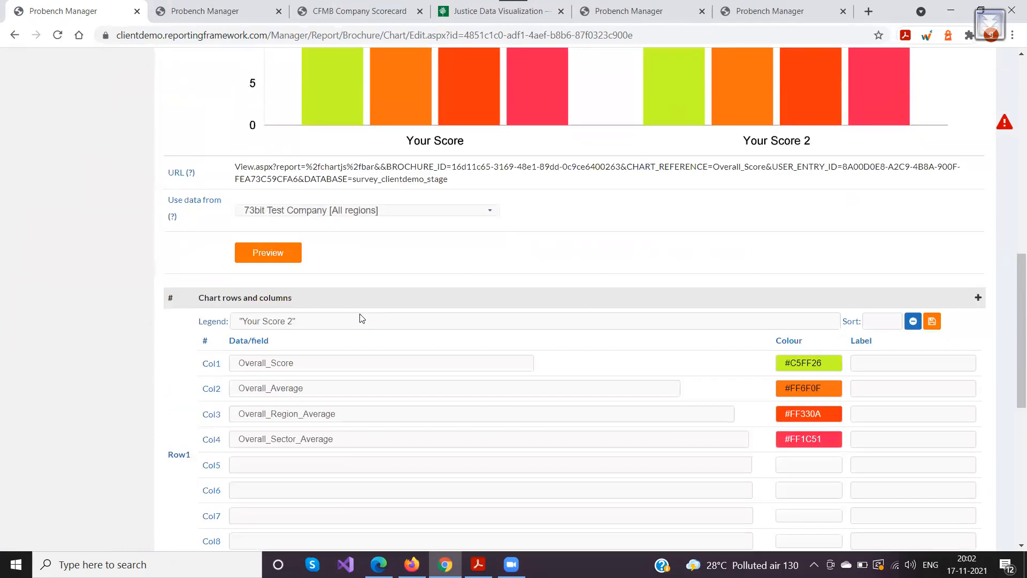
Switch the data source of the Overall_Score chart preview to Aceme and view the regenerated bars.
{"action": "left_click", "coordinate": [269, 179]}
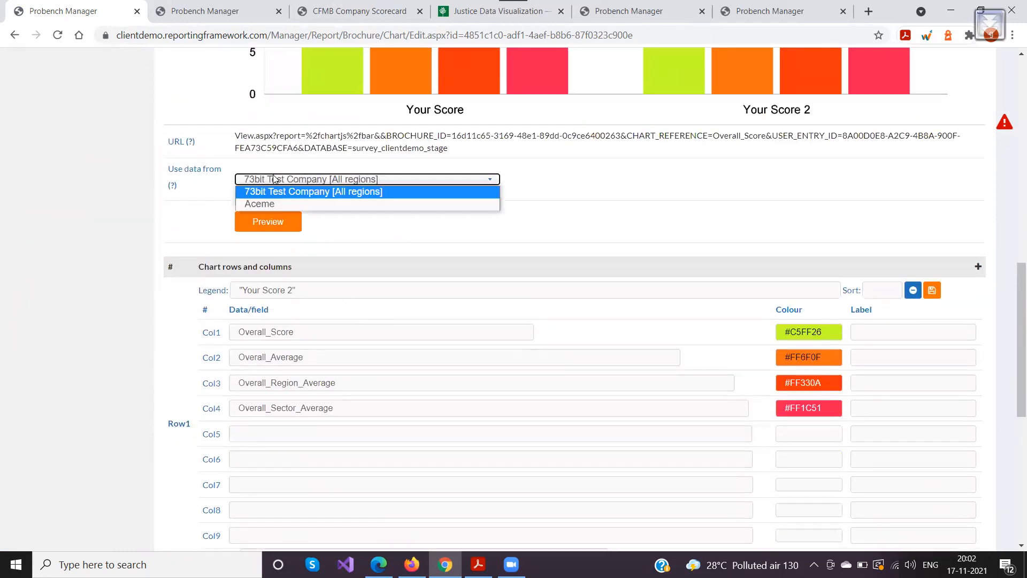
{"action": "left_click", "coordinate": [263, 204]}
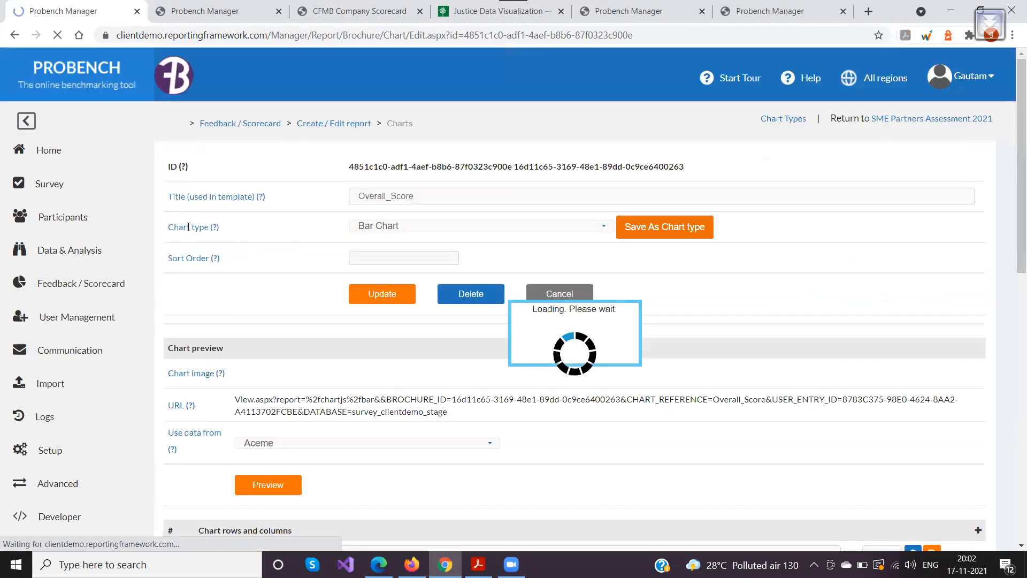
{"action": "scroll", "coordinate": [360, 314], "scroll_direction": "down", "scroll_amount": 1}
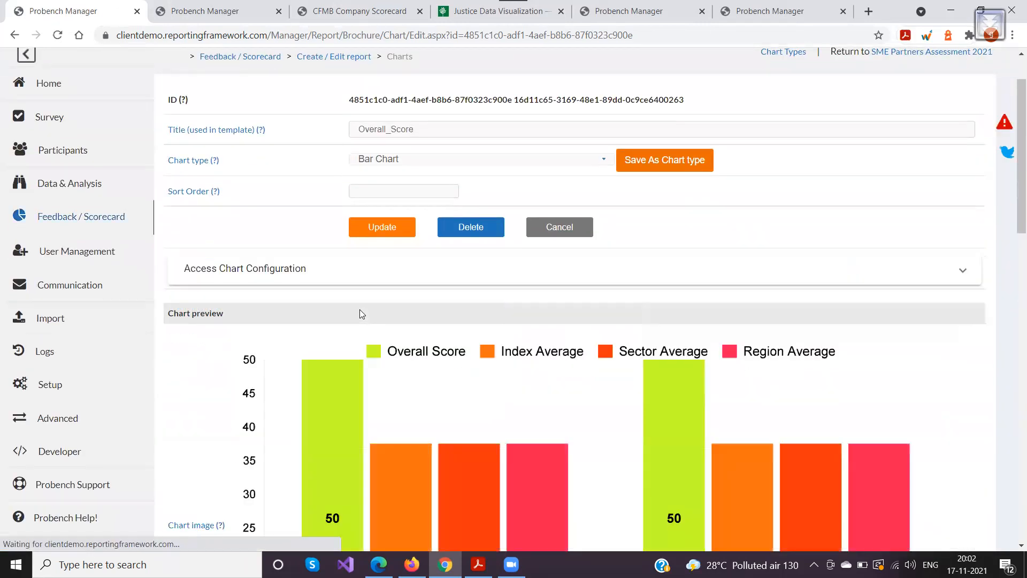
{"action": "scroll", "coordinate": [360, 309], "scroll_direction": "down", "scroll_amount": 4}
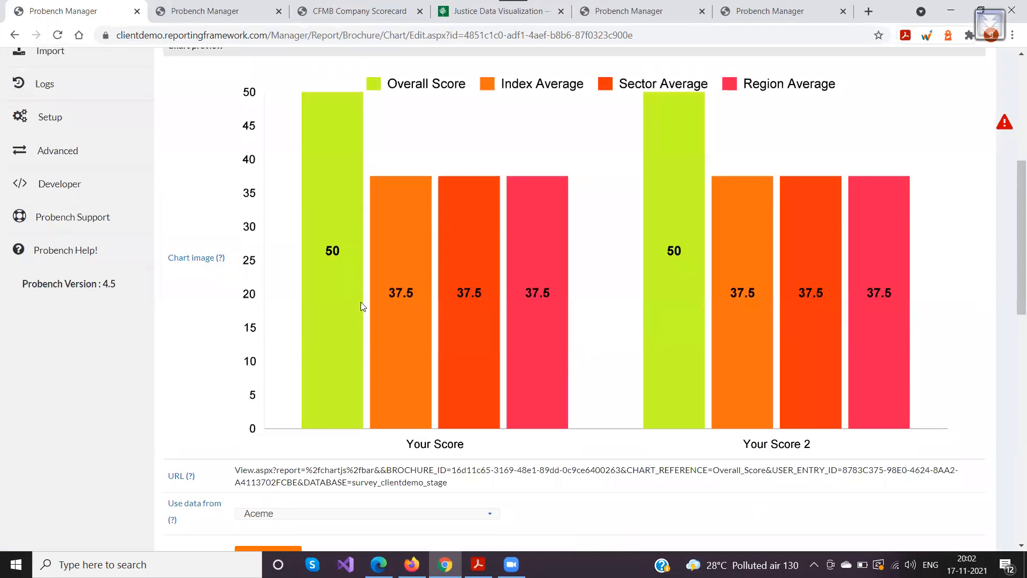
Compare Aceme's previewed bars with the columns, colours and labels of the chart's Row1 and Row2.
{"action": "scroll", "coordinate": [361, 302], "scroll_direction": "down", "scroll_amount": 8}
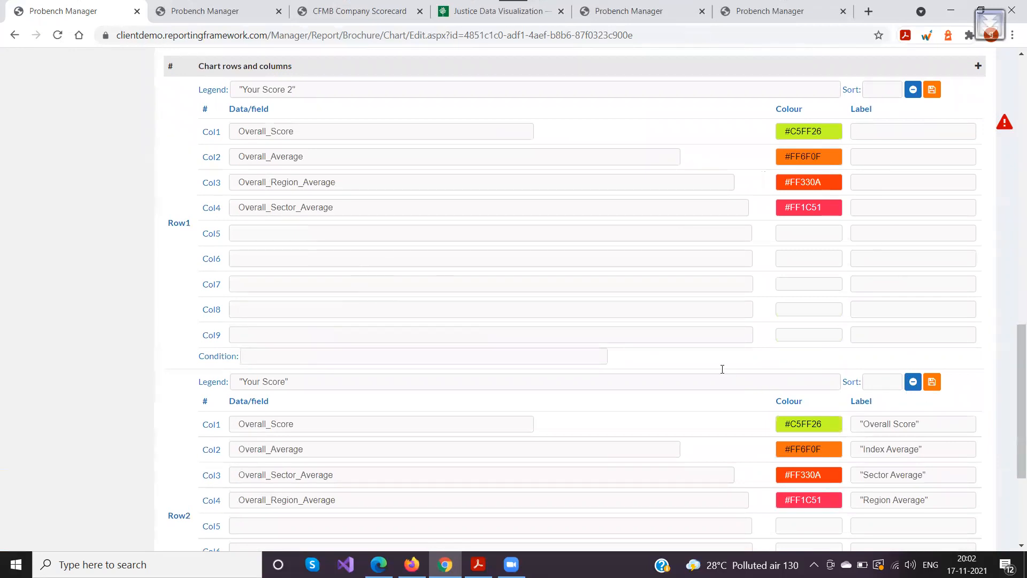
{"action": "scroll", "coordinate": [722, 369], "scroll_direction": "up", "scroll_amount": 4}
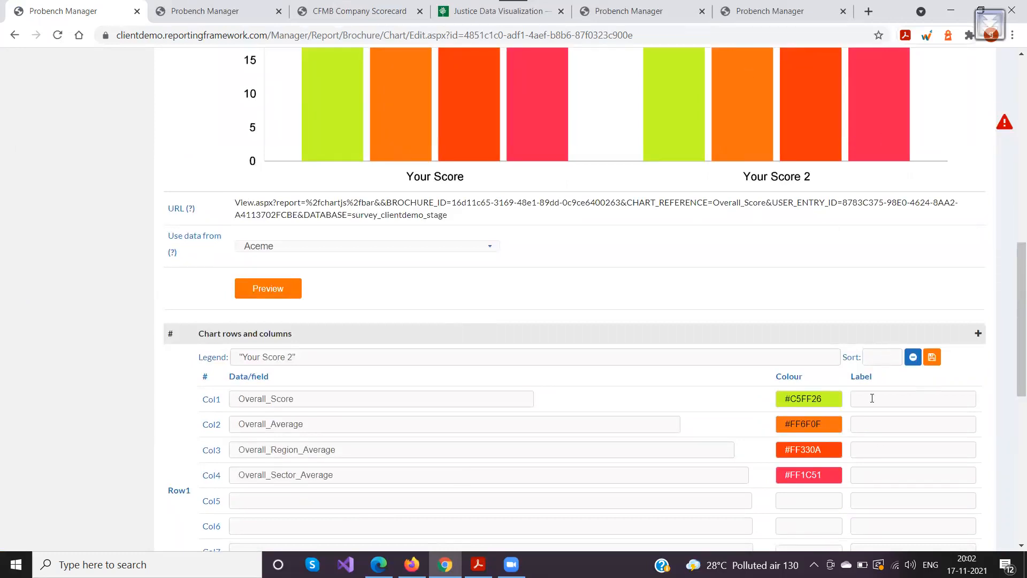
{"action": "scroll", "coordinate": [873, 236], "scroll_direction": "down", "scroll_amount": 3}
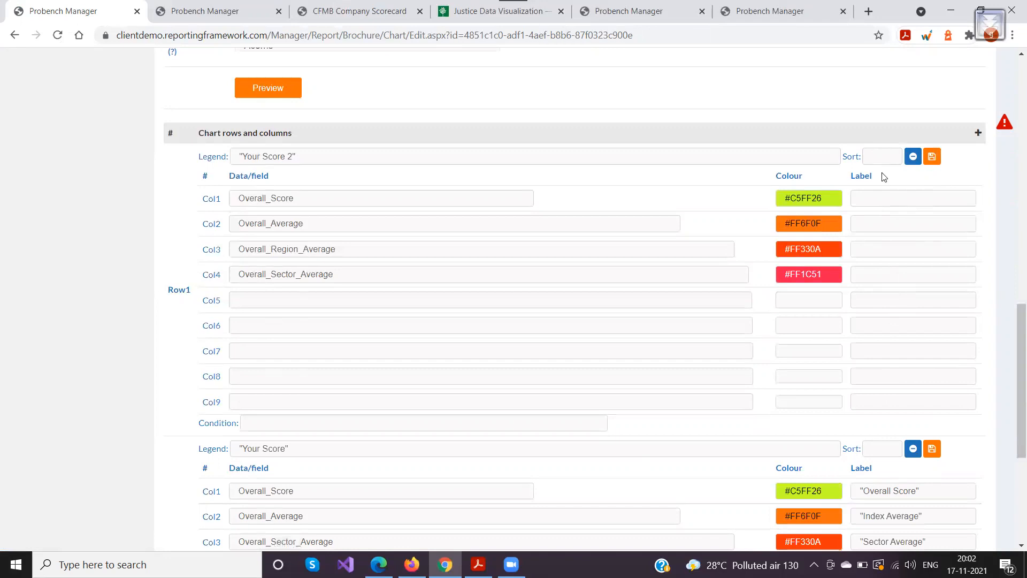
{"action": "scroll", "coordinate": [583, 320], "scroll_direction": "up", "scroll_amount": 3}
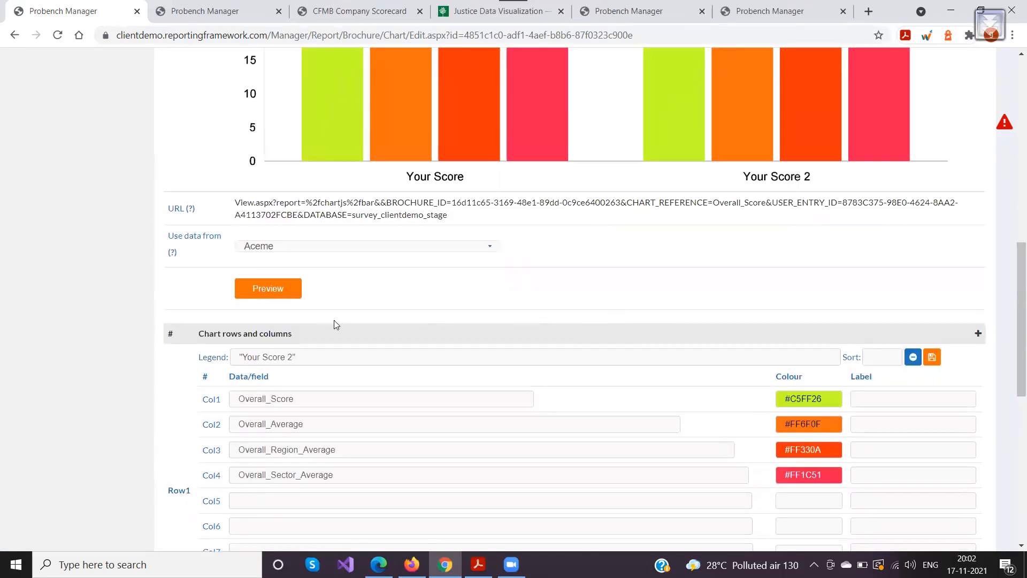
{"action": "scroll", "coordinate": [572, 339], "scroll_direction": "up", "scroll_amount": 6}
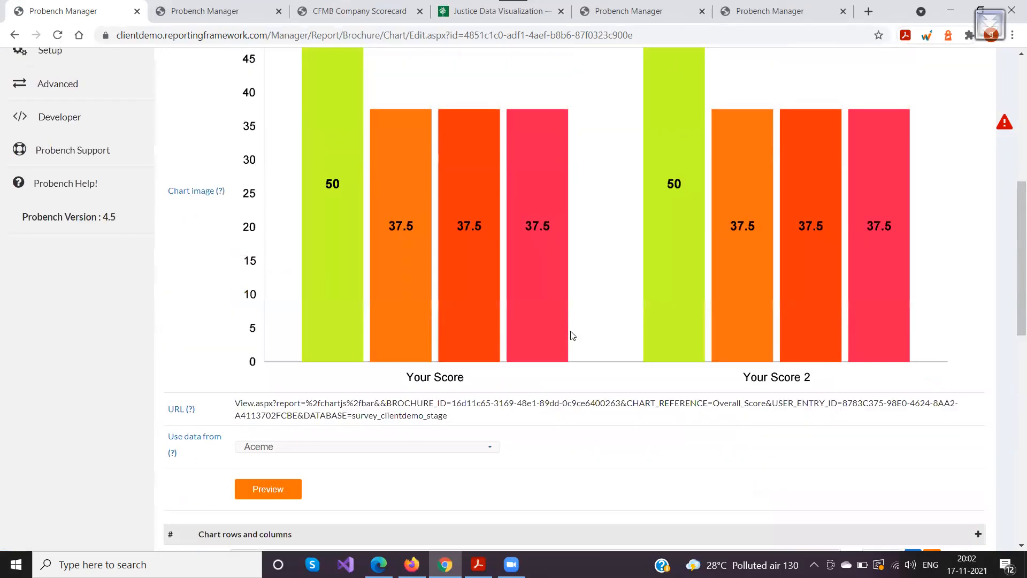
{"action": "scroll", "coordinate": [227, 286], "scroll_direction": "down", "scroll_amount": 2}
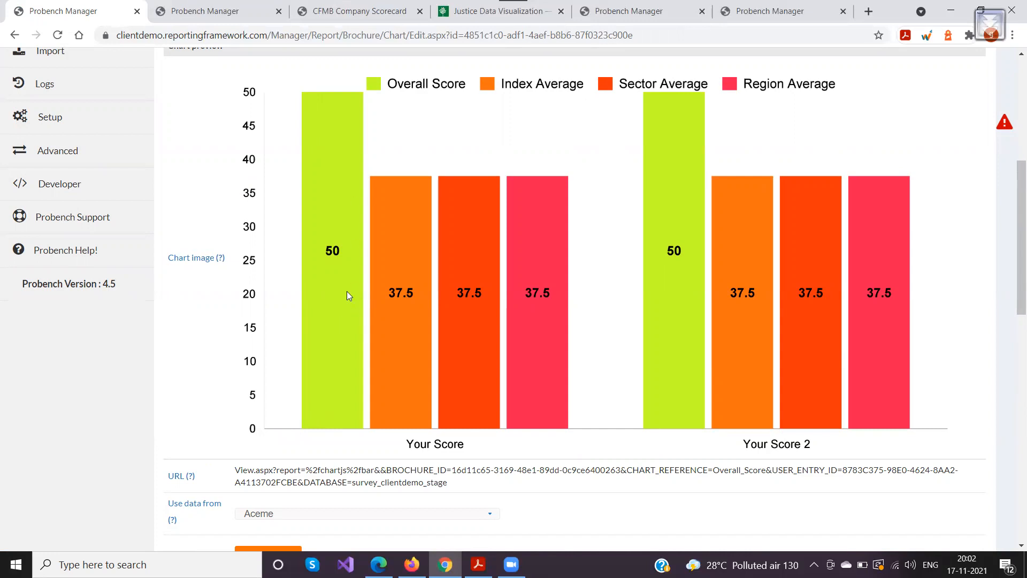
Open the Overall_Score chart's configuration and examine its range, size, data label, legend, gridline and font options.
{"action": "scroll", "coordinate": [350, 217], "scroll_direction": "up", "scroll_amount": 1}
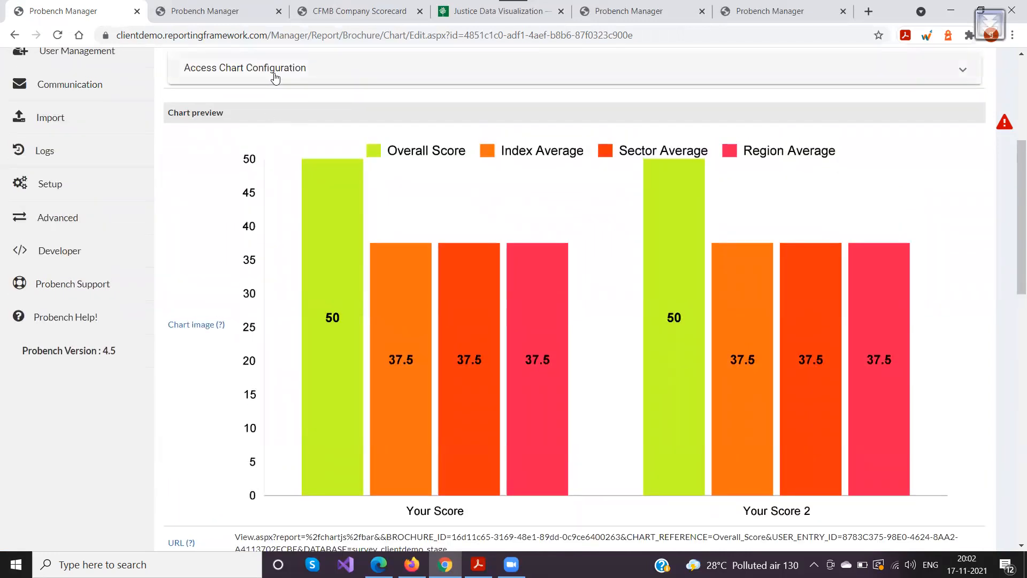
{"action": "scroll", "coordinate": [193, 102], "scroll_direction": "up", "scroll_amount": 1}
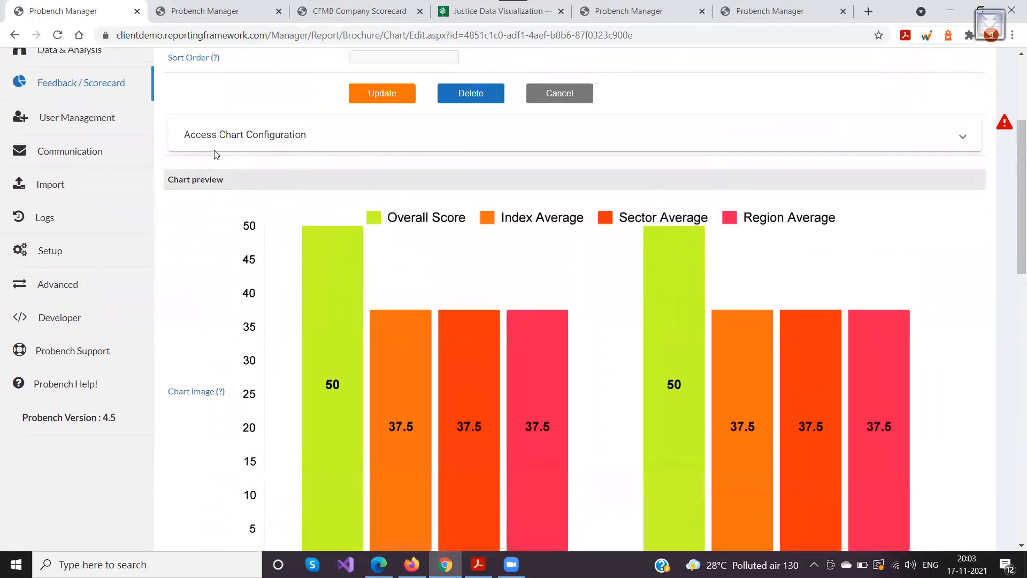
{"action": "left_click", "coordinate": [292, 137]}
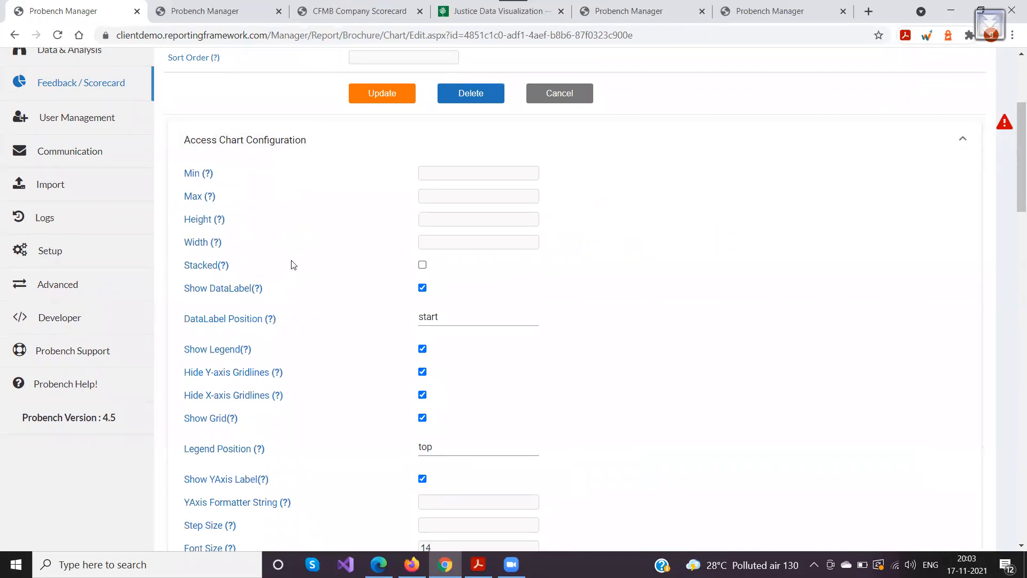
{"action": "scroll", "coordinate": [291, 264], "scroll_direction": "down", "scroll_amount": 5}
{"action": "scroll", "coordinate": [280, 225], "scroll_direction": "up", "scroll_amount": 3}
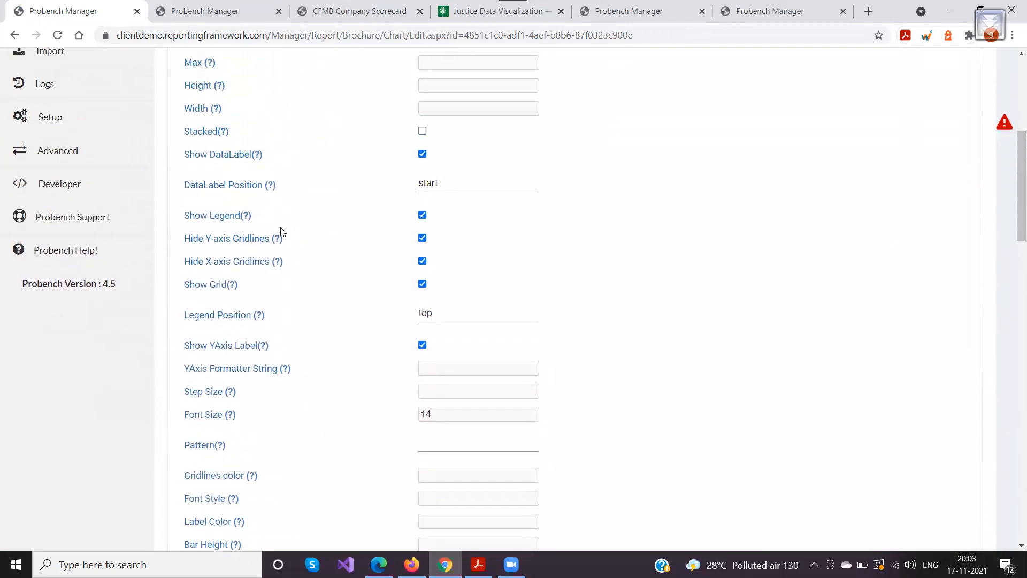
{"action": "scroll", "coordinate": [284, 254], "scroll_direction": "up", "scroll_amount": 1}
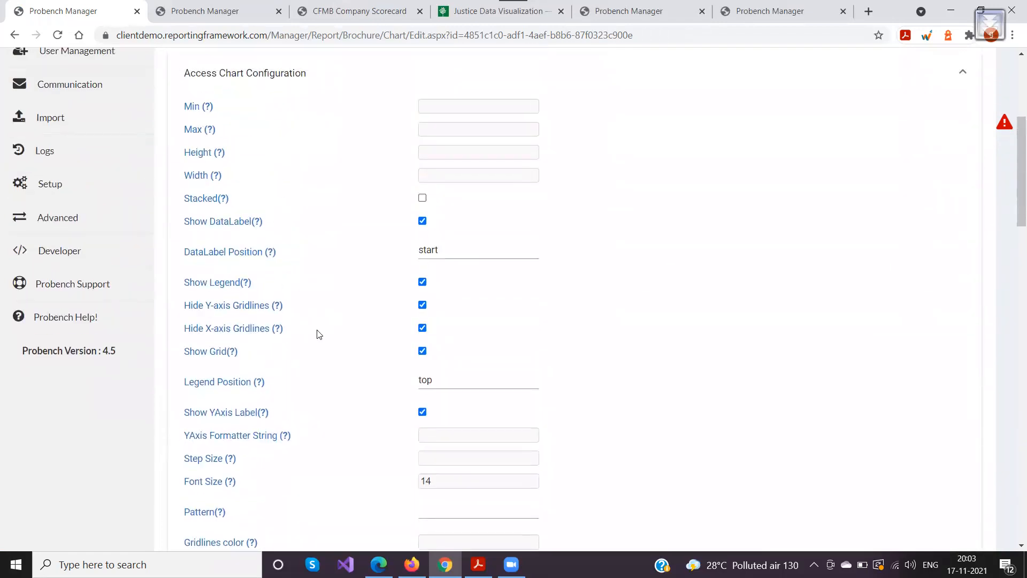
{"action": "scroll", "coordinate": [330, 217], "scroll_direction": "down", "scroll_amount": 9}
{"action": "scroll", "coordinate": [332, 216], "scroll_direction": "up", "scroll_amount": 7}
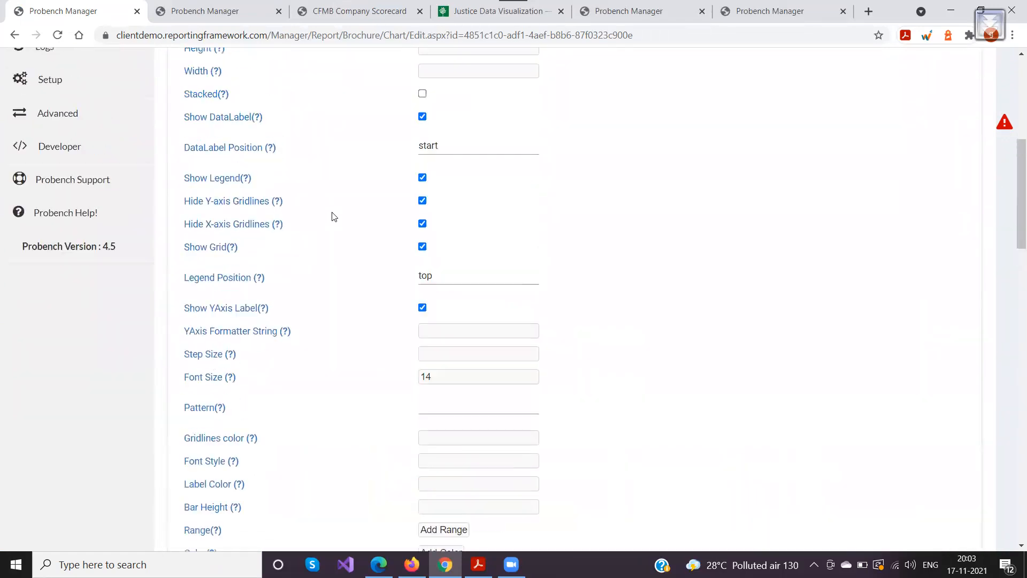
{"action": "scroll", "coordinate": [332, 216], "scroll_direction": "up", "scroll_amount": 2}
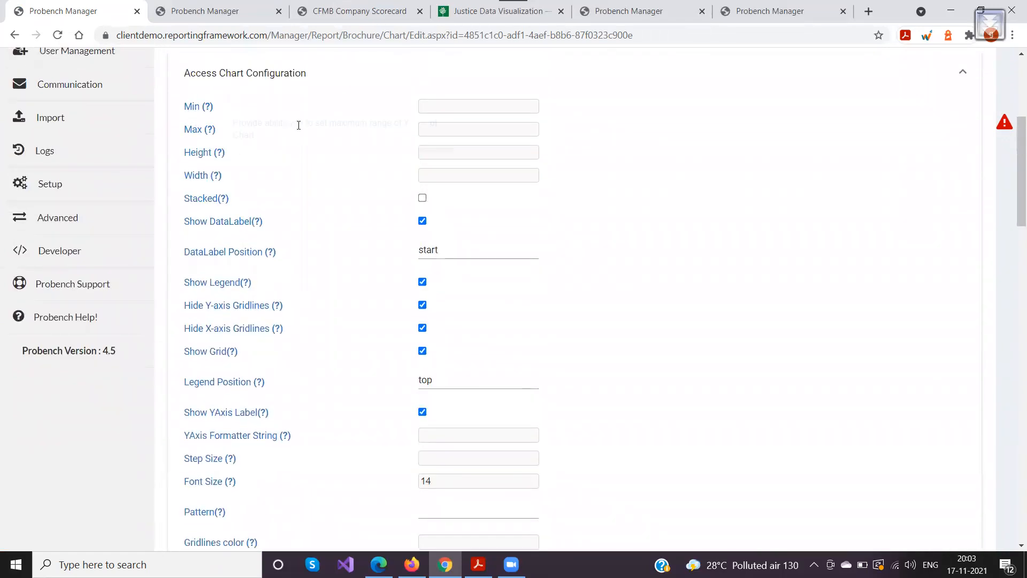
Set the chart's Min to 0 and Max to 100 and save the configuration.
{"action": "left_click", "coordinate": [434, 105]}
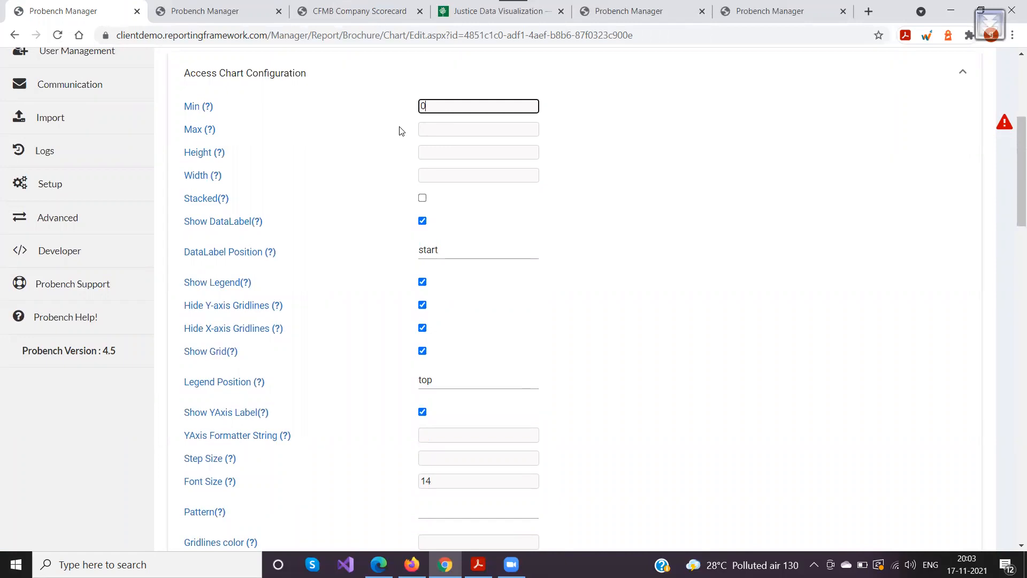
{"action": "left_click", "coordinate": [428, 130]}
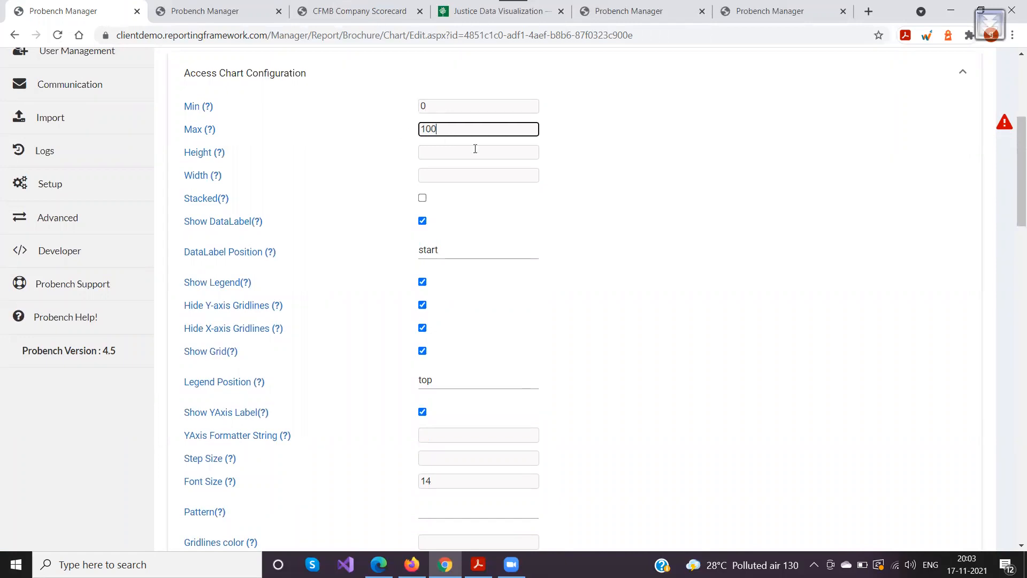
{"action": "scroll", "coordinate": [246, 161], "scroll_direction": "down", "scroll_amount": 1}
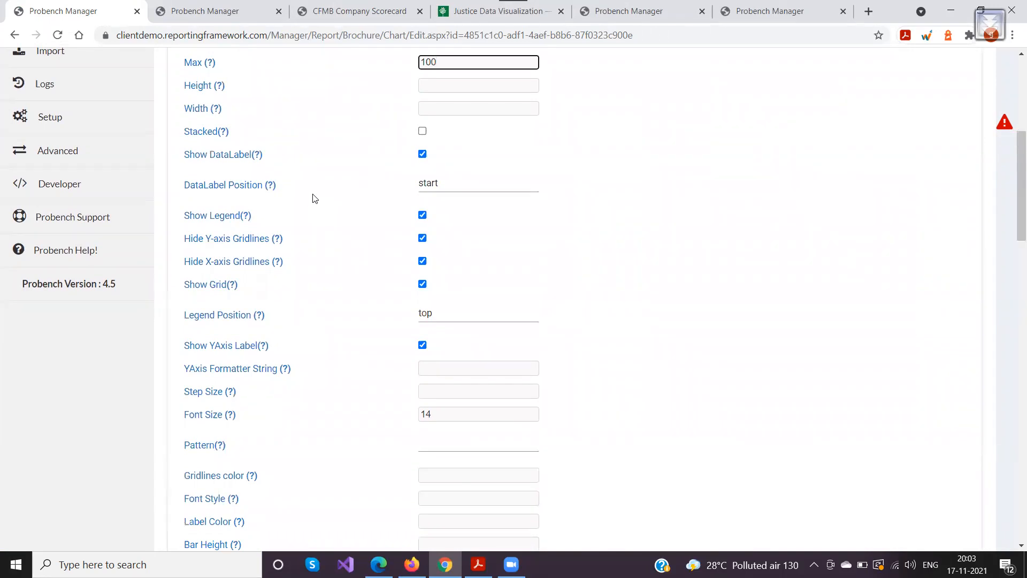
{"action": "scroll", "coordinate": [315, 198], "scroll_direction": "down", "scroll_amount": 8}
{"action": "left_click", "coordinate": [468, 88]}
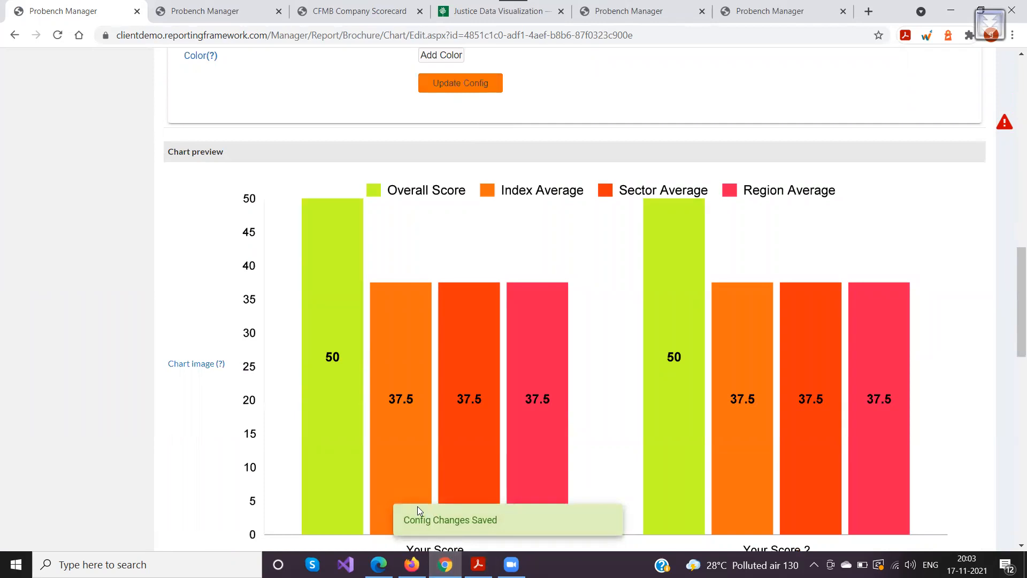
Preview the chart with the saved range and examine its vertical axis, gridlines and data labels.
{"action": "scroll", "coordinate": [257, 324], "scroll_direction": "down", "scroll_amount": 5}
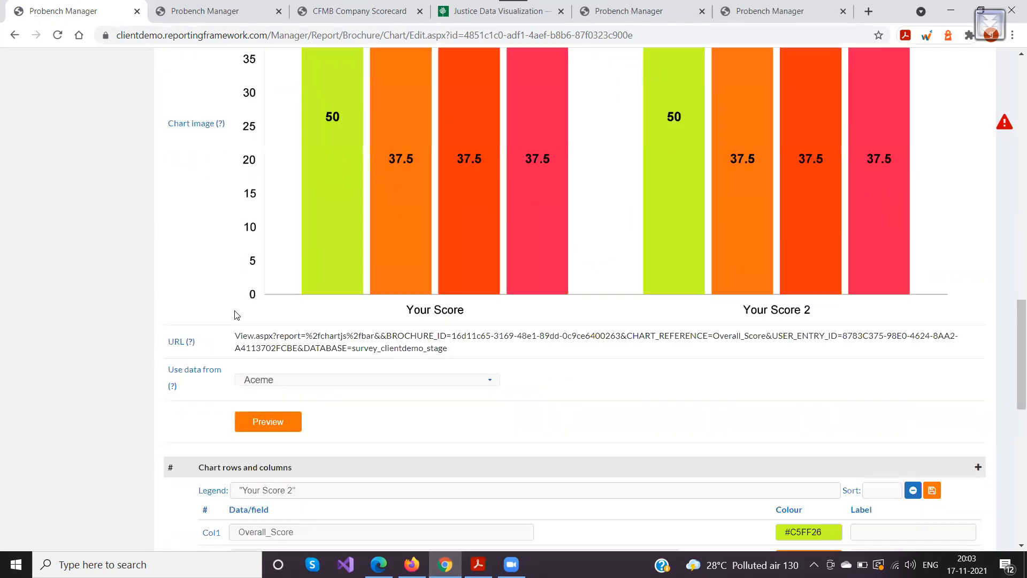
{"action": "left_click", "coordinate": [265, 333]}
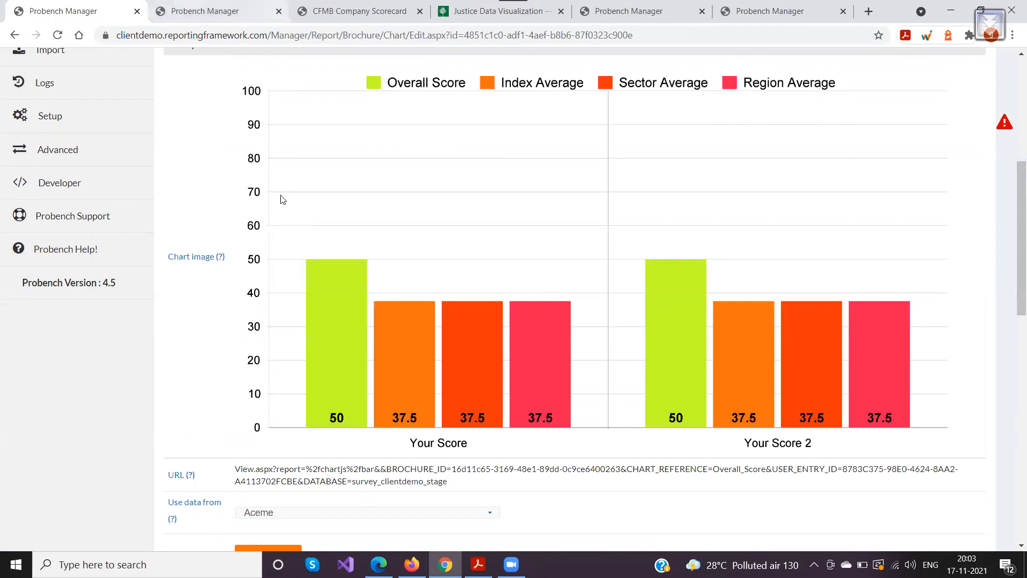
{"action": "scroll", "coordinate": [262, 467], "scroll_direction": "up", "scroll_amount": 6}
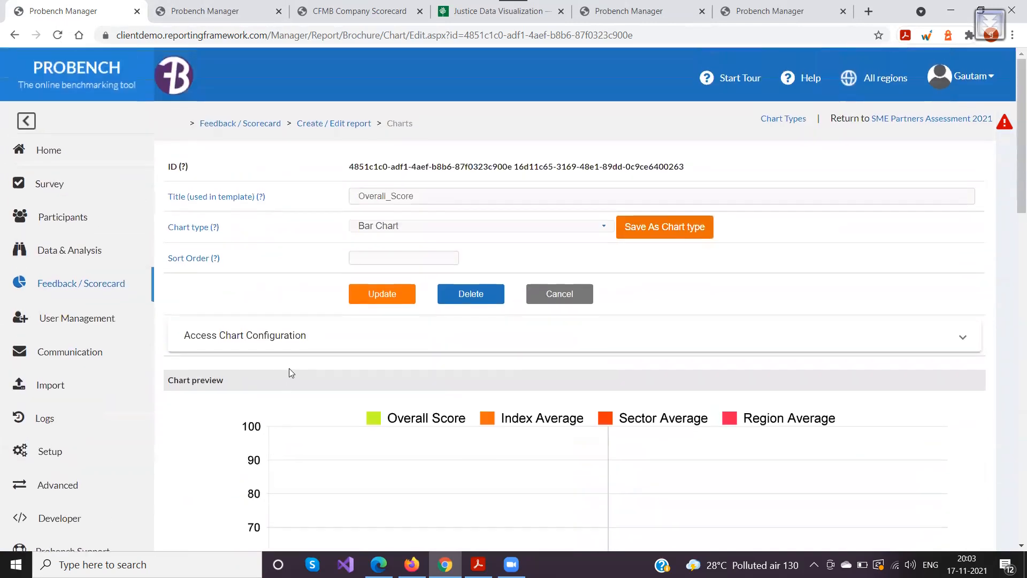
{"action": "scroll", "coordinate": [291, 373], "scroll_direction": "down", "scroll_amount": 7}
{"action": "scroll", "coordinate": [249, 366], "scroll_direction": "up", "scroll_amount": 1}
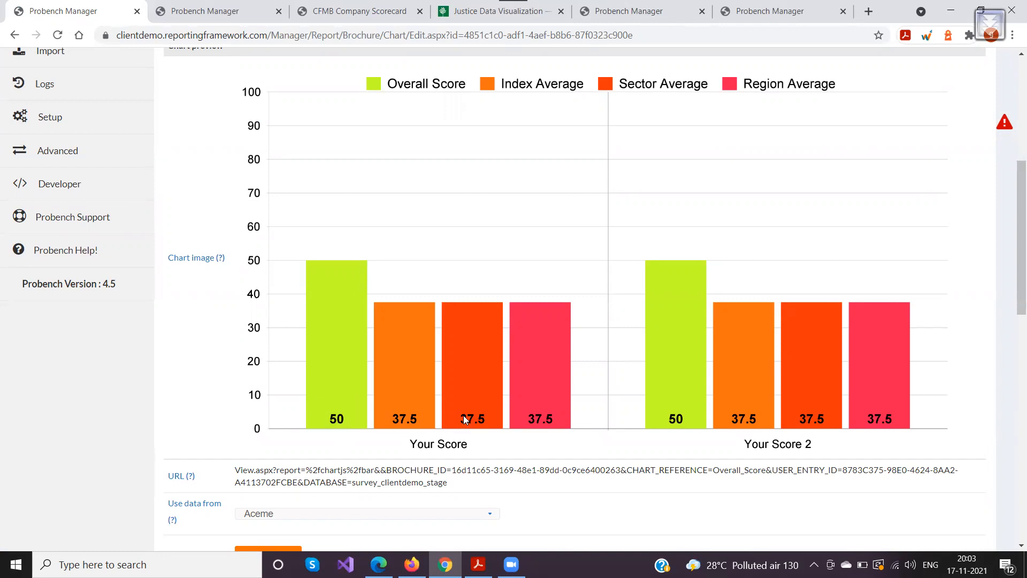
Save the chart's data label position as center in its configuration and preview the chart again.
{"action": "scroll", "coordinate": [276, 375], "scroll_direction": "up", "scroll_amount": 4}
{"action": "left_click", "coordinate": [289, 274]}
{"action": "scroll", "coordinate": [260, 277], "scroll_direction": "down", "scroll_amount": 3}
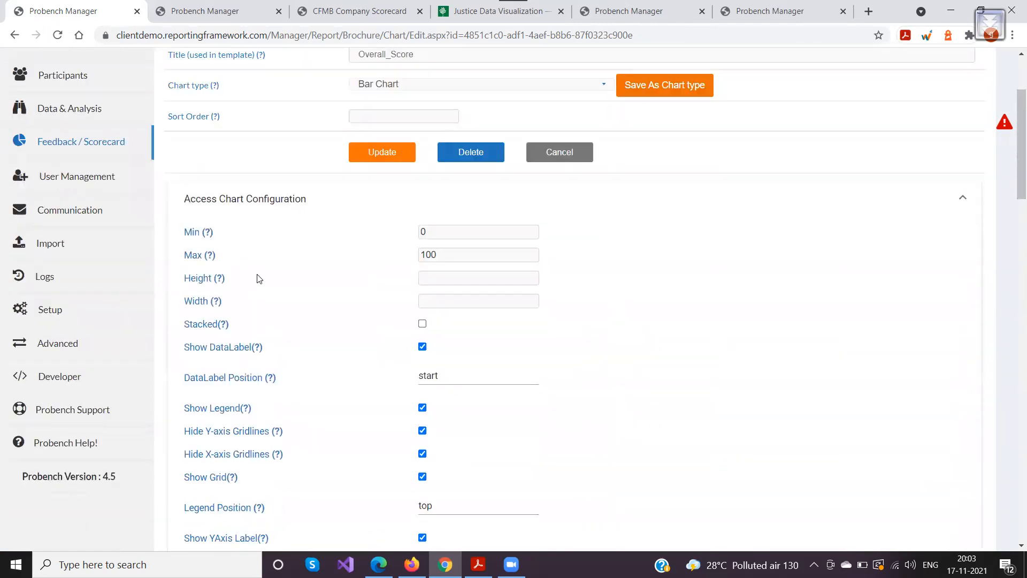
{"action": "left_click", "coordinate": [422, 223]}
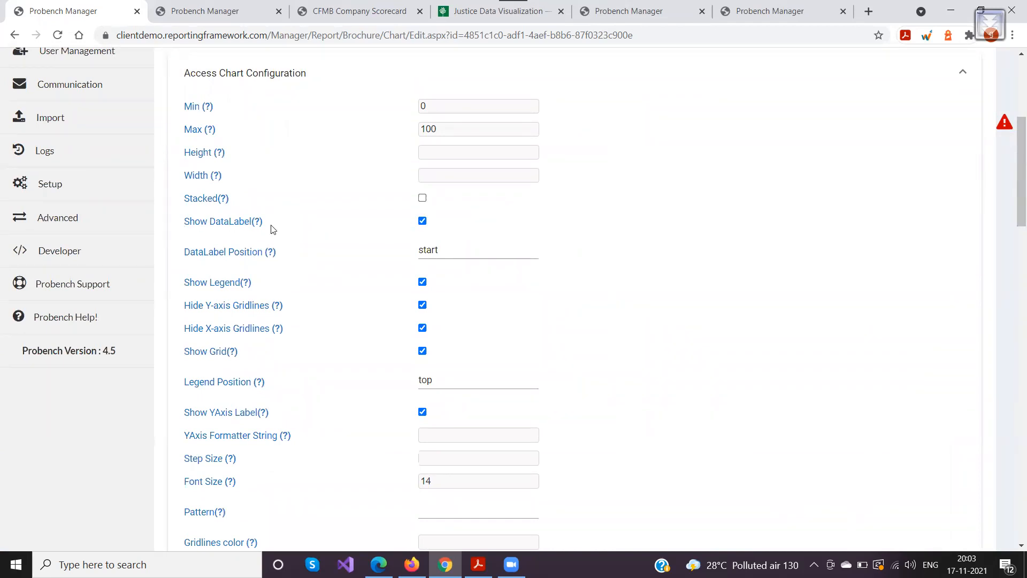
{"action": "left_click", "coordinate": [438, 250]}
{"action": "left_click", "coordinate": [449, 308]}
{"action": "scroll", "coordinate": [350, 279], "scroll_direction": "down", "scroll_amount": 6}
{"action": "left_click", "coordinate": [431, 354]}
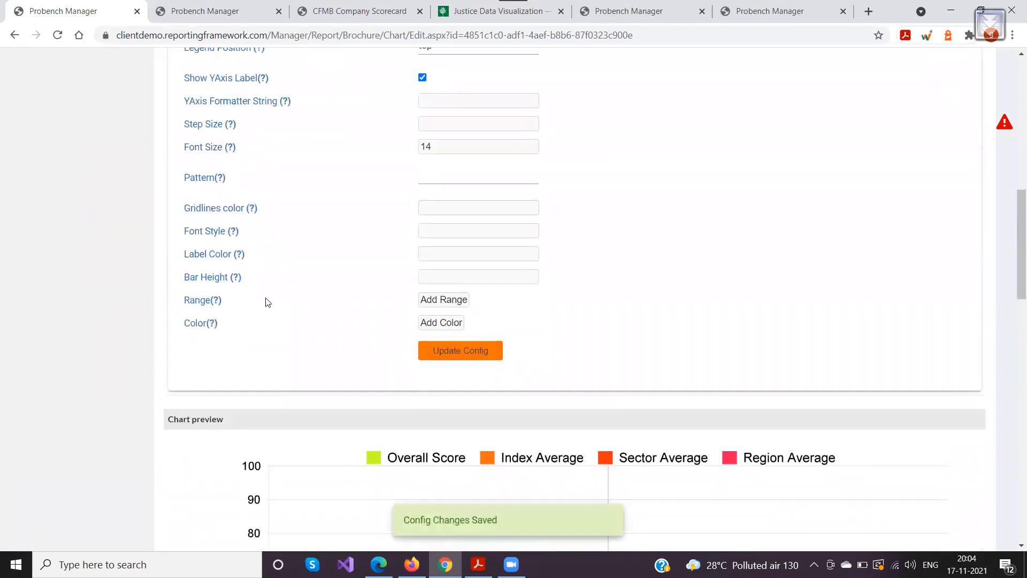
{"action": "scroll", "coordinate": [329, 330], "scroll_direction": "down", "scroll_amount": 7}
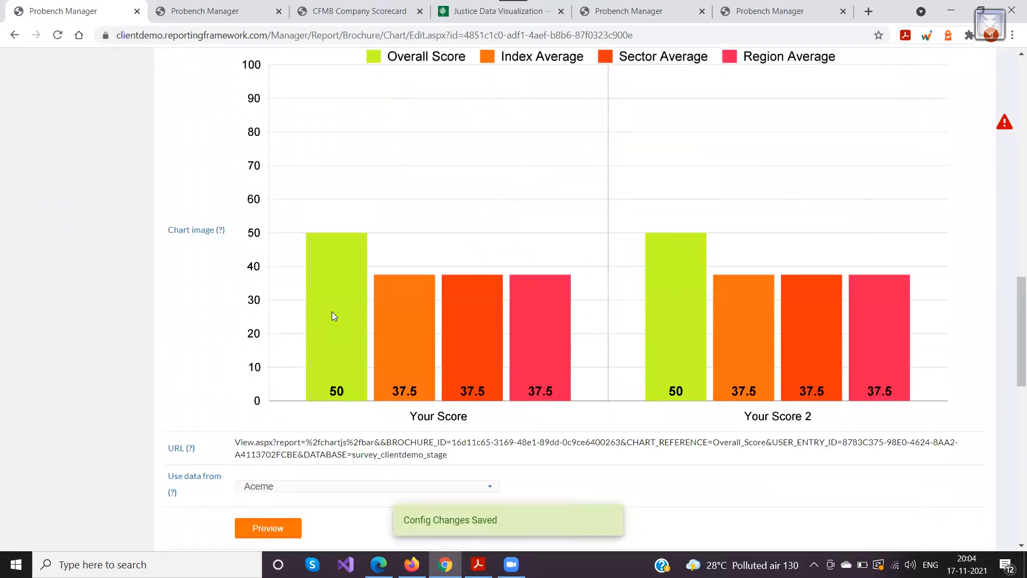
{"action": "left_click", "coordinate": [265, 529]}
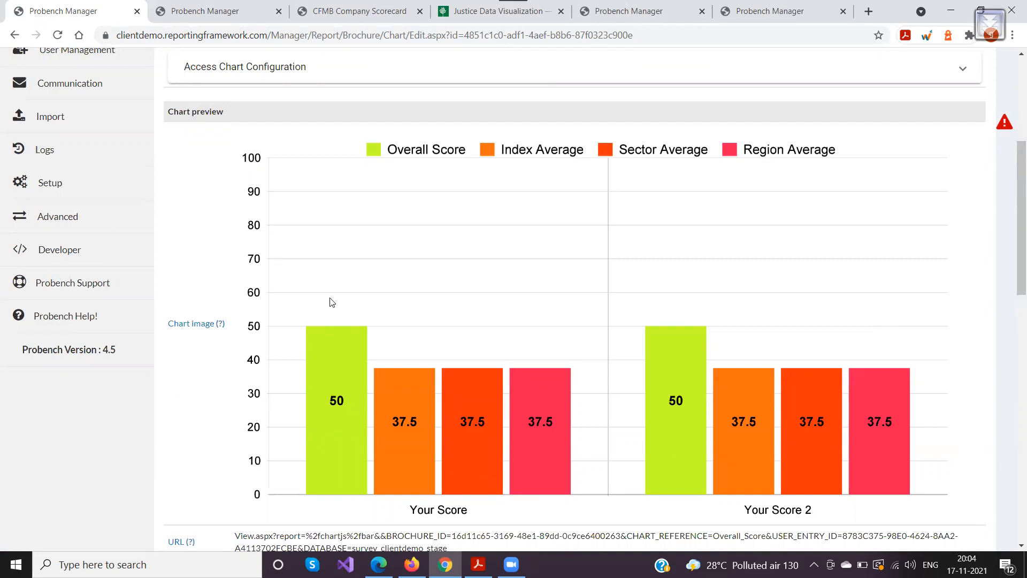
Reopen the chart's configuration, set the data label position to end and save the change.
{"action": "scroll", "coordinate": [317, 346], "scroll_direction": "up", "scroll_amount": 5}
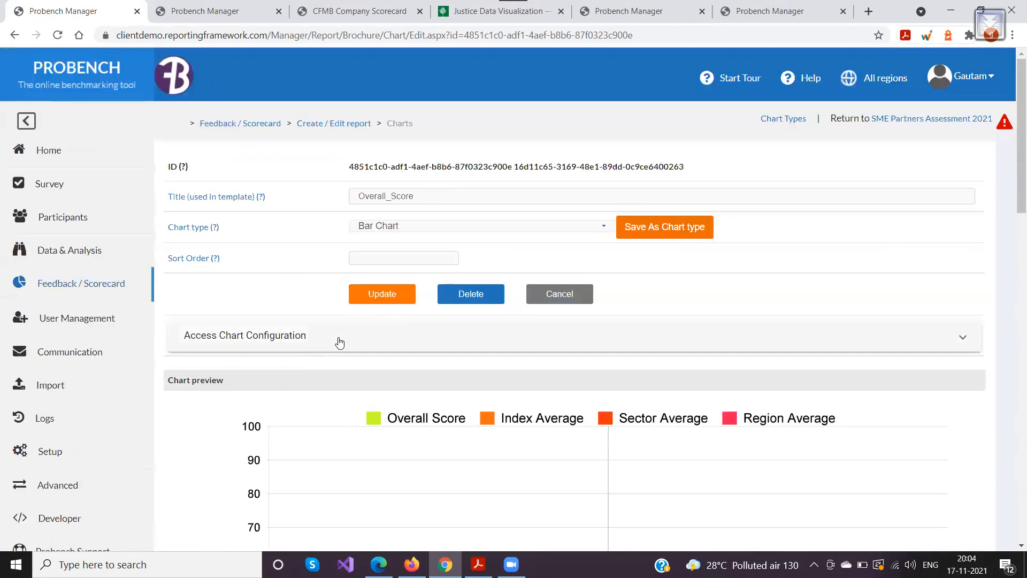
{"action": "left_click", "coordinate": [339, 342]}
{"action": "scroll", "coordinate": [423, 379], "scroll_direction": "down", "scroll_amount": 4}
{"action": "left_click", "coordinate": [451, 318]}
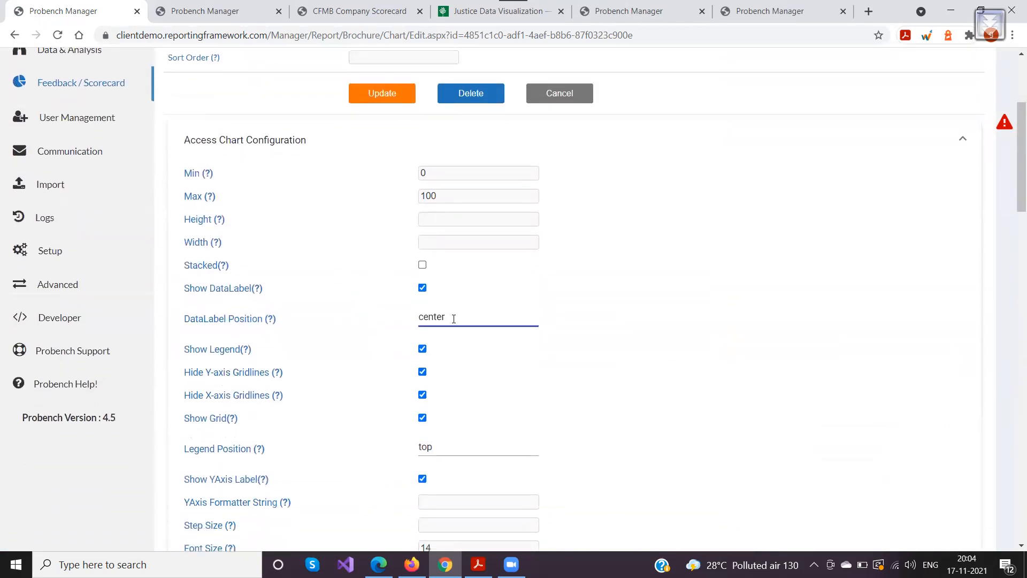
{"action": "key", "text": "BackSpace"}
{"action": "key", "text": "BackSpace"}
{"action": "key", "text": "BackSpace"}
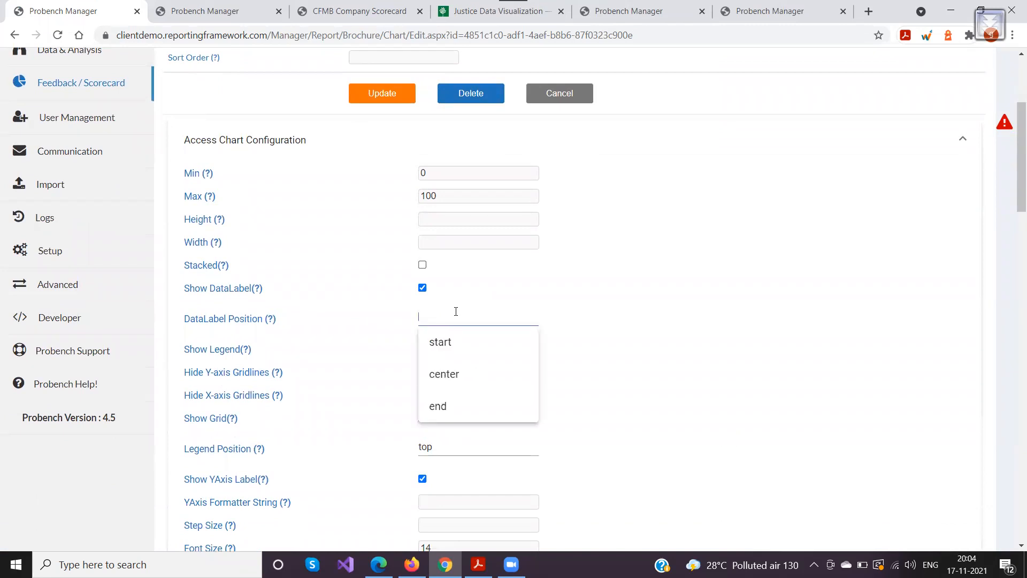
{"action": "left_click", "coordinate": [447, 407]}
{"action": "scroll", "coordinate": [336, 363], "scroll_direction": "down", "scroll_amount": 3}
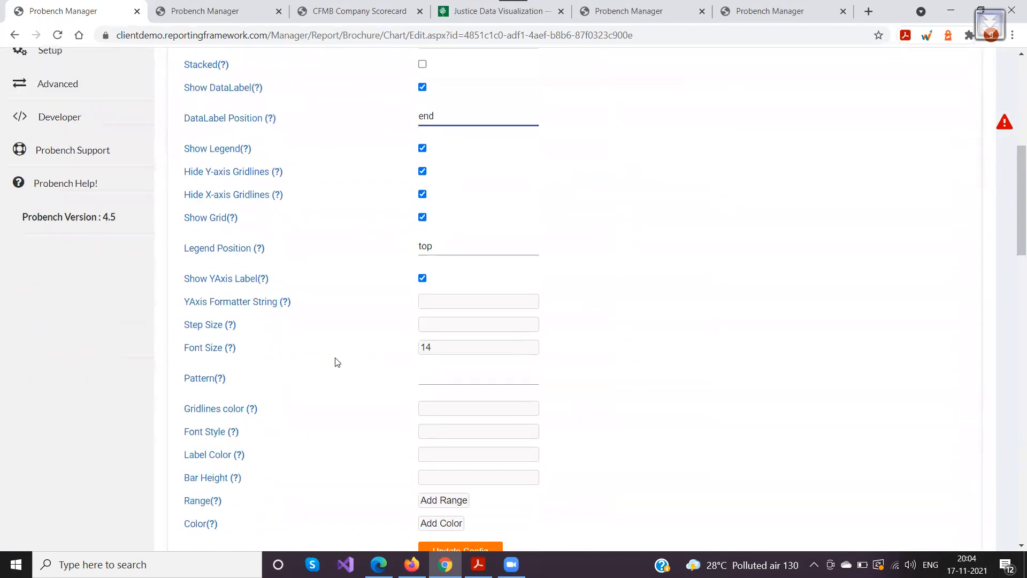
{"action": "scroll", "coordinate": [444, 508], "scroll_direction": "down", "scroll_amount": 1}
{"action": "left_click", "coordinate": [459, 487]}
{"action": "scroll", "coordinate": [327, 385], "scroll_direction": "down", "scroll_amount": 3}
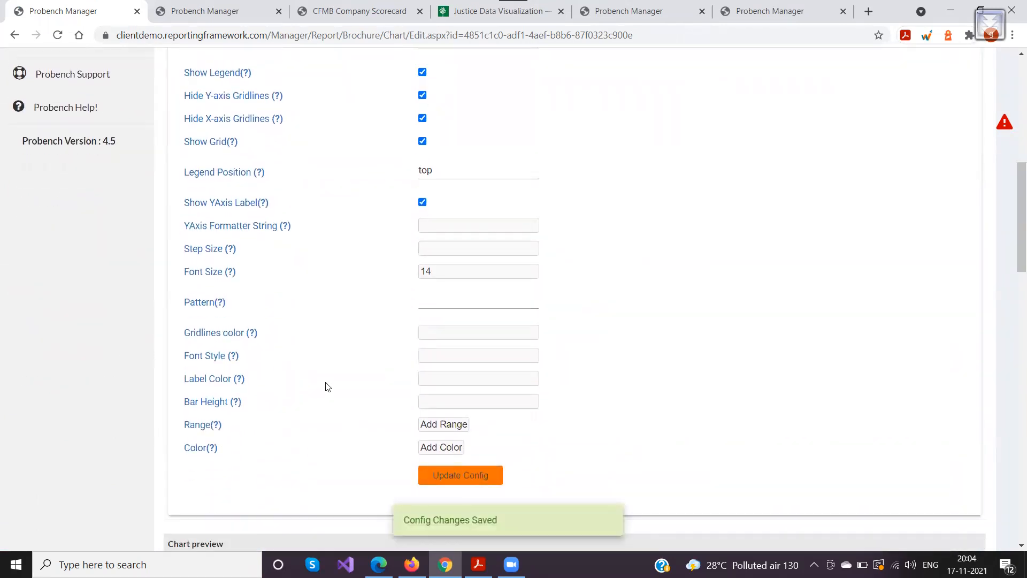
Preview the Overall_Score chart with the data labels set to the end position and examine where they sit.
{"action": "scroll", "coordinate": [335, 397], "scroll_direction": "down", "scroll_amount": 5}
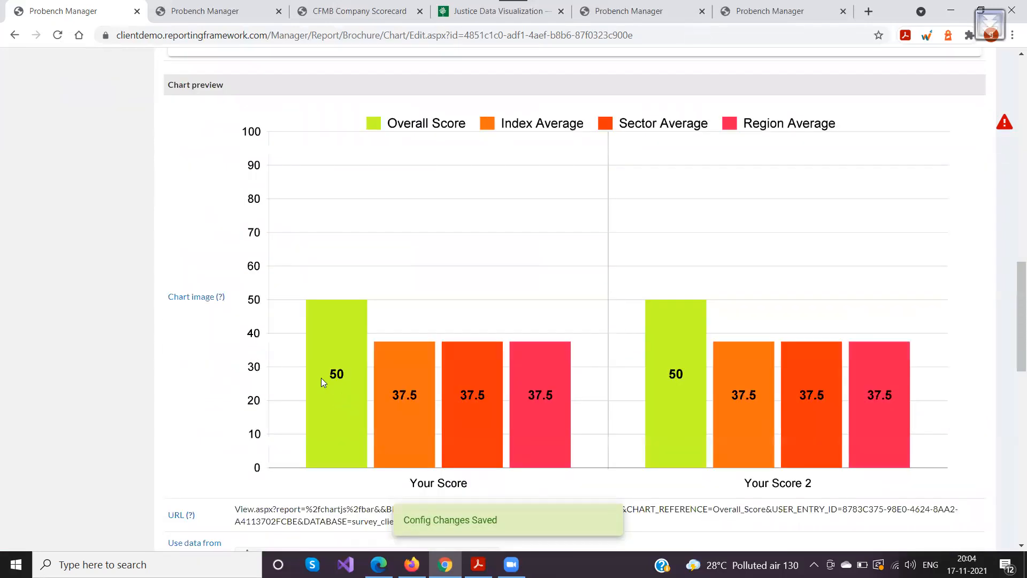
{"action": "scroll", "coordinate": [321, 377], "scroll_direction": "down", "scroll_amount": 3}
{"action": "left_click", "coordinate": [256, 396]}
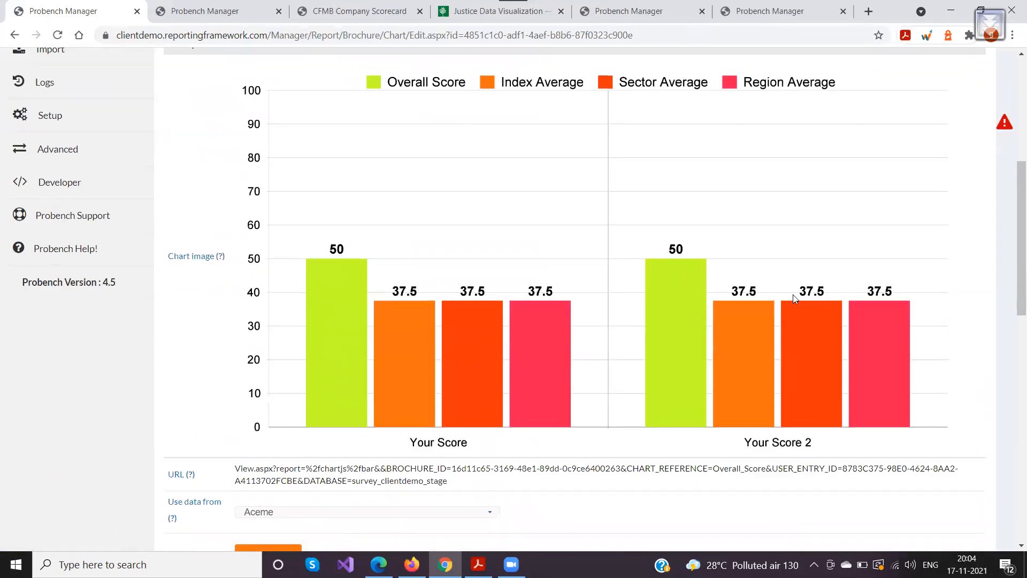
Reopen the chart's configuration, enable the Stacked option and save the change.
{"action": "scroll", "coordinate": [320, 351], "scroll_direction": "up", "scroll_amount": 5}
{"action": "left_click", "coordinate": [304, 332]}
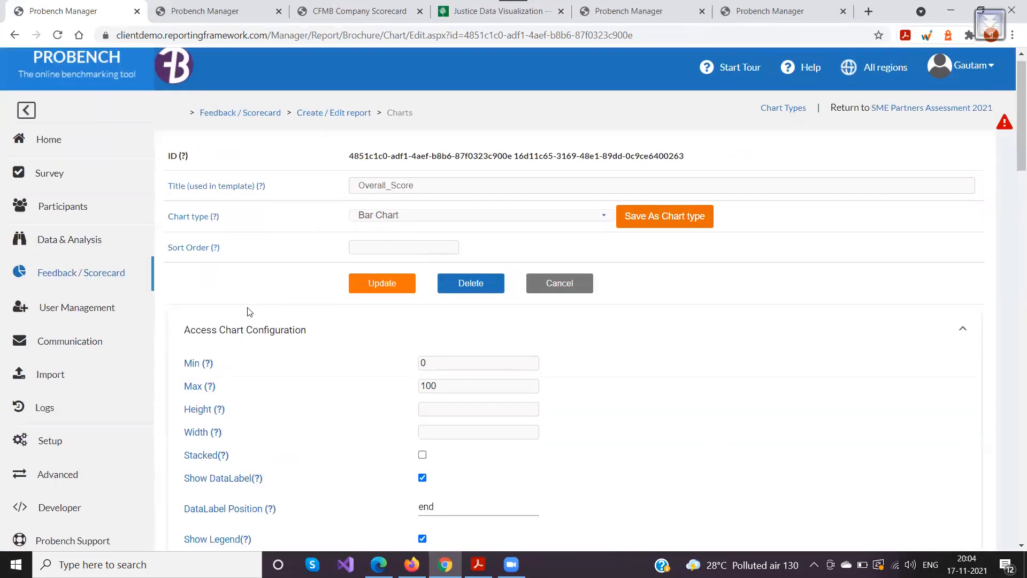
{"action": "scroll", "coordinate": [260, 309], "scroll_direction": "down", "scroll_amount": 3}
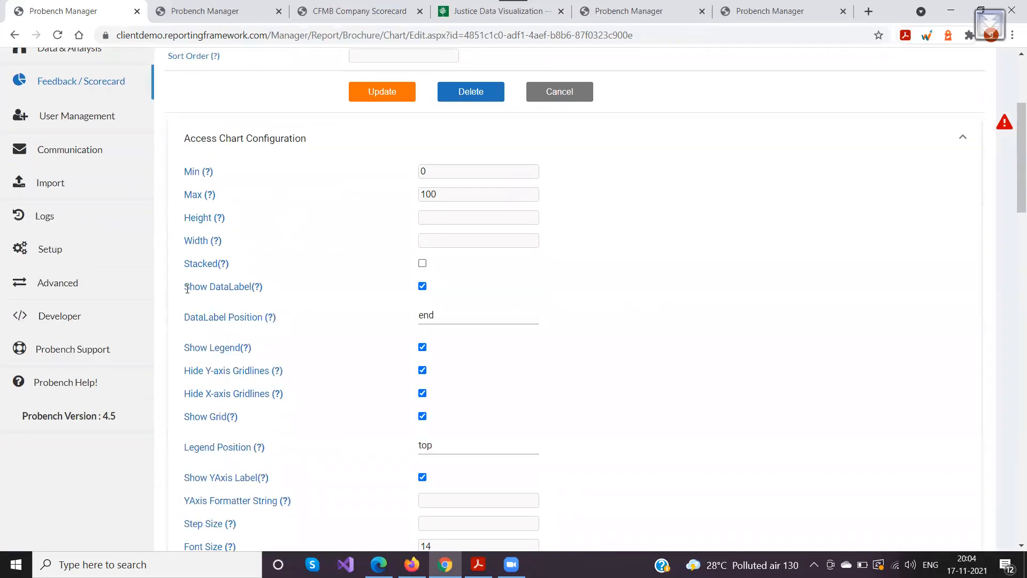
{"action": "left_click", "coordinate": [423, 264]}
{"action": "scroll", "coordinate": [332, 307], "scroll_direction": "down", "scroll_amount": 4}
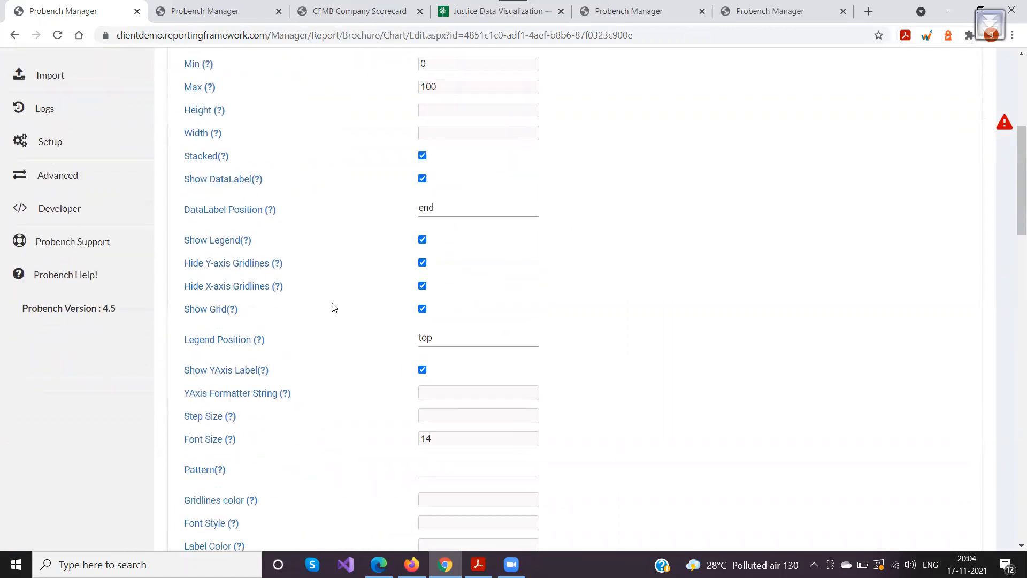
{"action": "scroll", "coordinate": [332, 308], "scroll_direction": "up", "scroll_amount": 3}
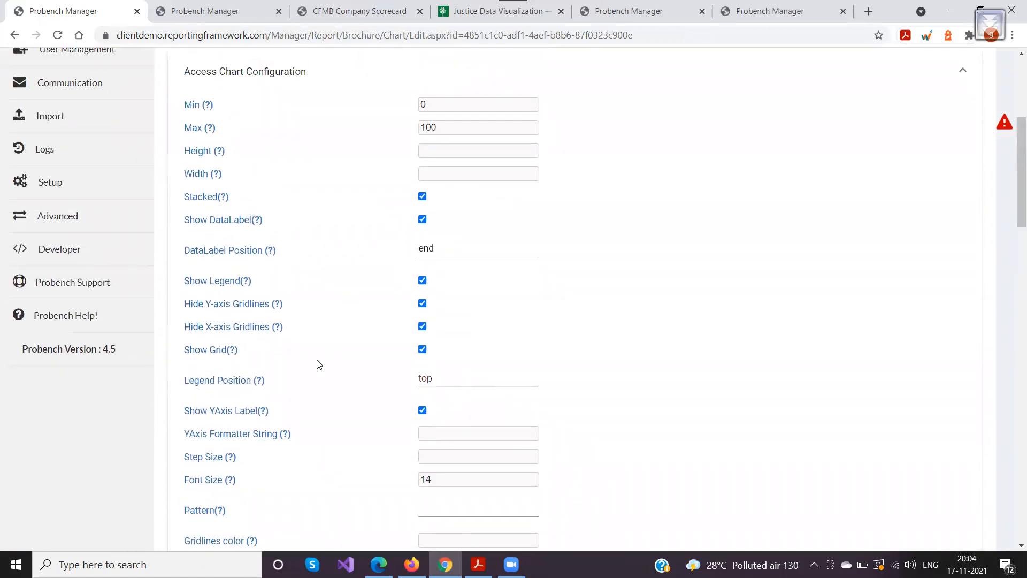
{"action": "scroll", "coordinate": [337, 374], "scroll_direction": "down", "scroll_amount": 4}
{"action": "left_click", "coordinate": [426, 483]}
Preview the chart with stacking enabled and examine its bars and data labels.
{"action": "scroll", "coordinate": [293, 379], "scroll_direction": "down", "scroll_amount": 7}
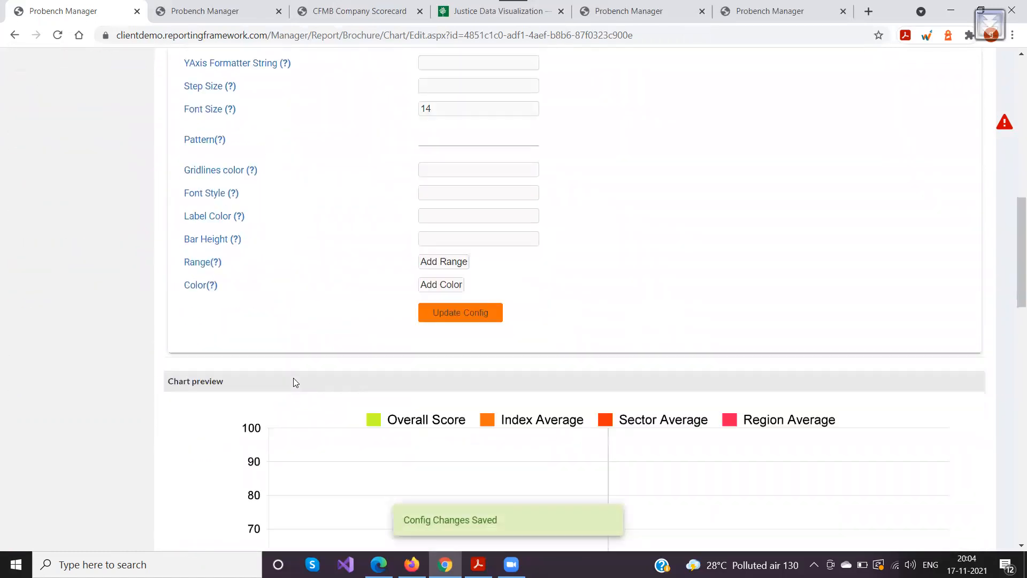
{"action": "scroll", "coordinate": [287, 436], "scroll_direction": "down", "scroll_amount": 3}
{"action": "left_click", "coordinate": [277, 461]}
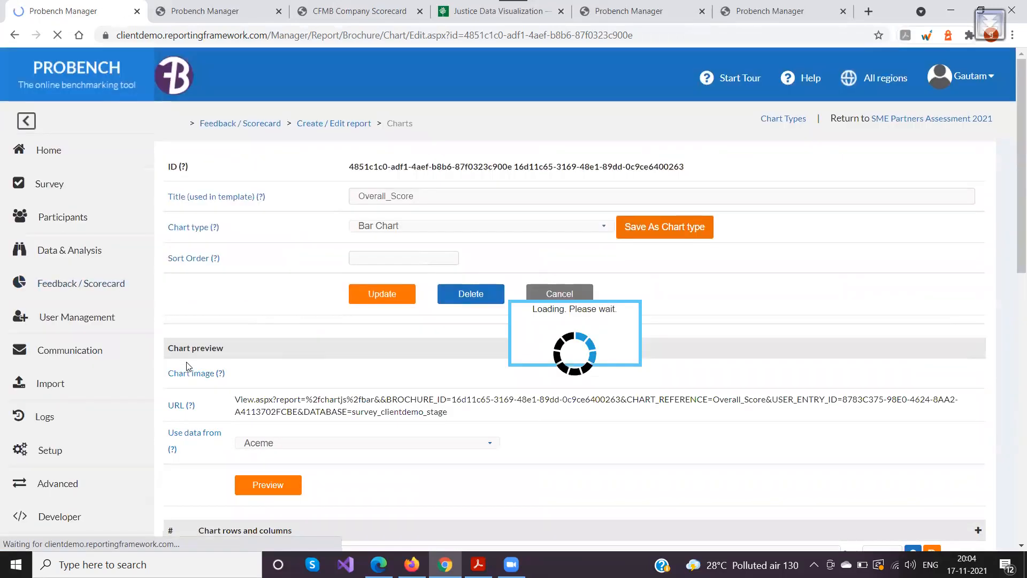
{"action": "scroll", "coordinate": [199, 344], "scroll_direction": "down", "scroll_amount": 5}
{"action": "scroll", "coordinate": [239, 348], "scroll_direction": "up", "scroll_amount": 1}
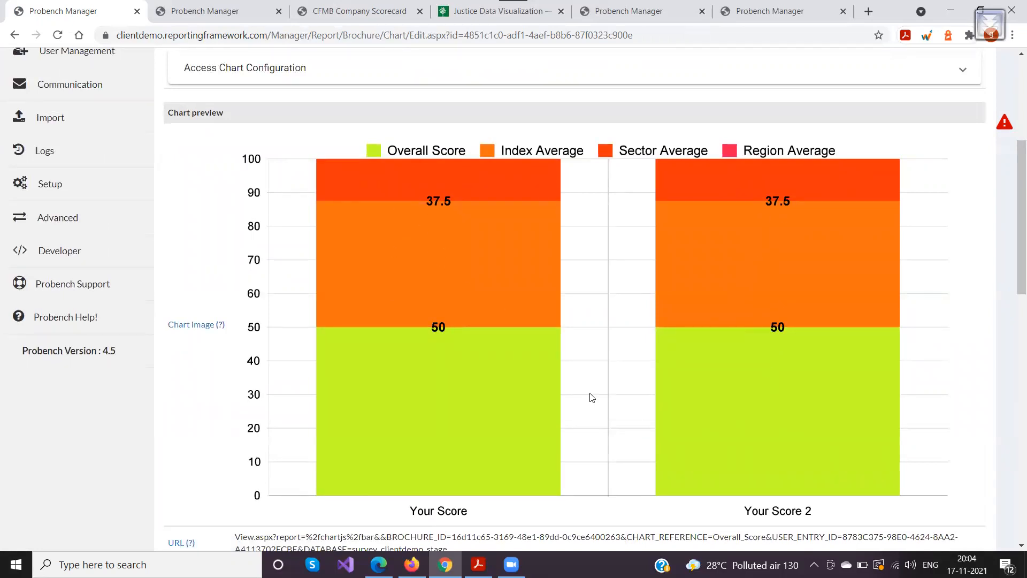
Reopen the chart's configuration, disable the Stacked option and save the change.
{"action": "scroll", "coordinate": [323, 389], "scroll_direction": "up", "scroll_amount": 5}
{"action": "left_click", "coordinate": [279, 334]}
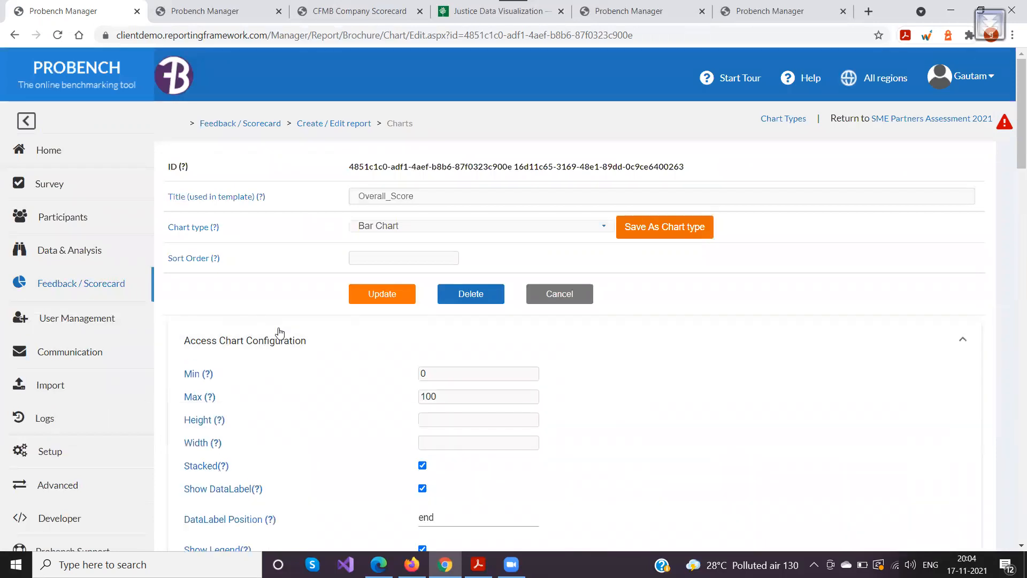
{"action": "scroll", "coordinate": [279, 331], "scroll_direction": "down", "scroll_amount": 3}
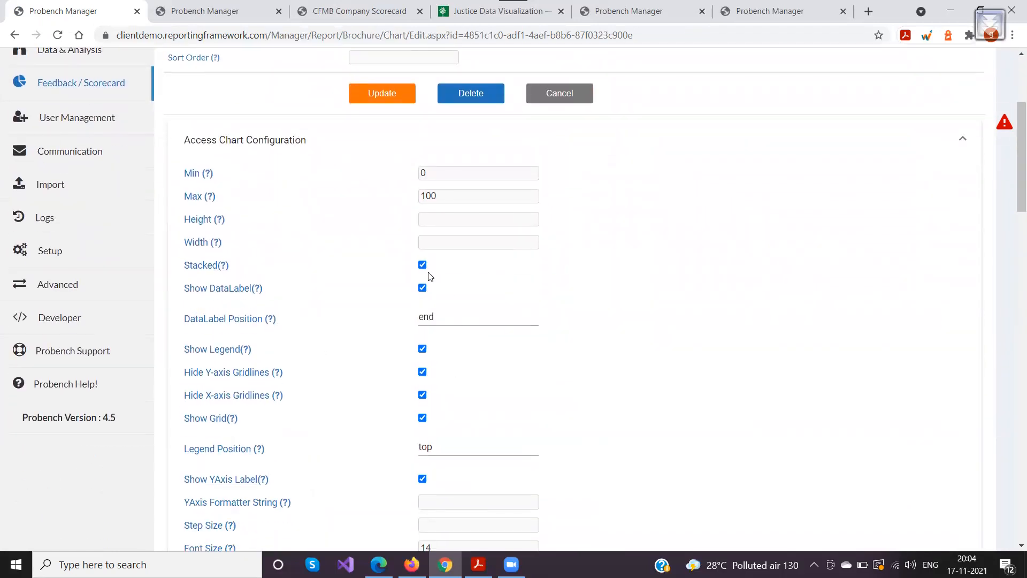
{"action": "left_click", "coordinate": [422, 265]}
{"action": "scroll", "coordinate": [316, 351], "scroll_direction": "down", "scroll_amount": 2}
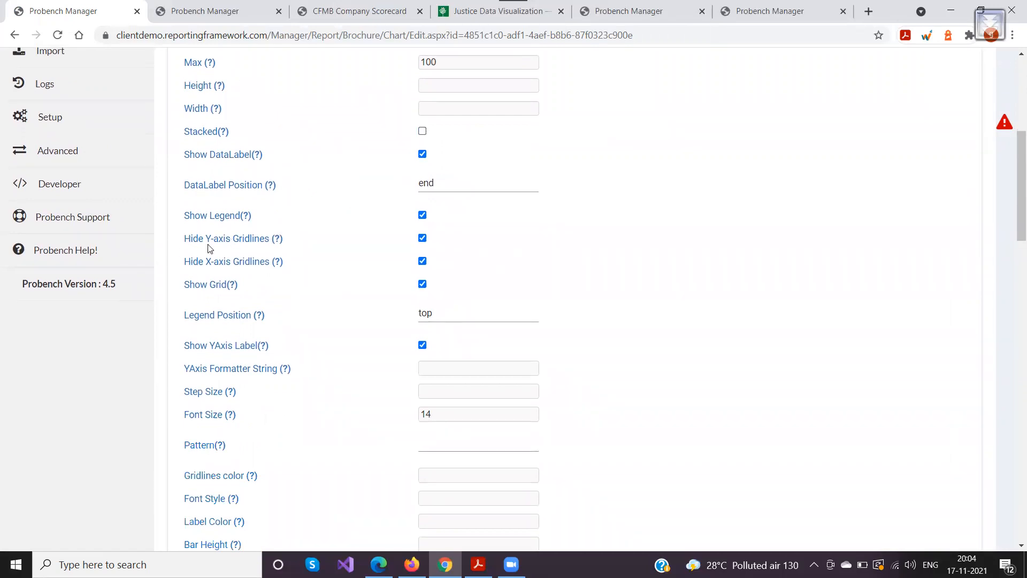
{"action": "scroll", "coordinate": [401, 377], "scroll_direction": "down", "scroll_amount": 6}
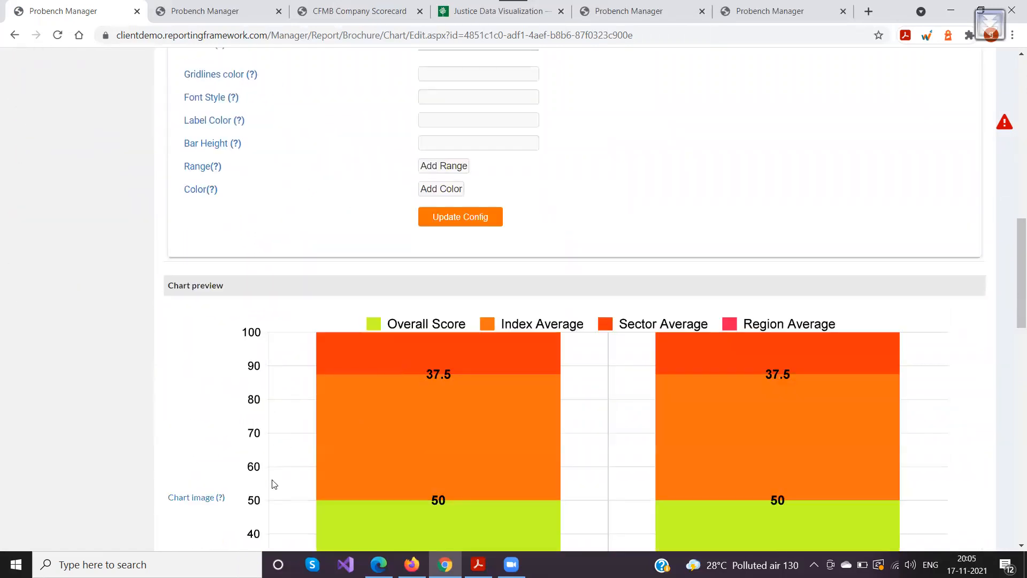
{"action": "scroll", "coordinate": [271, 482], "scroll_direction": "down", "scroll_amount": 3}
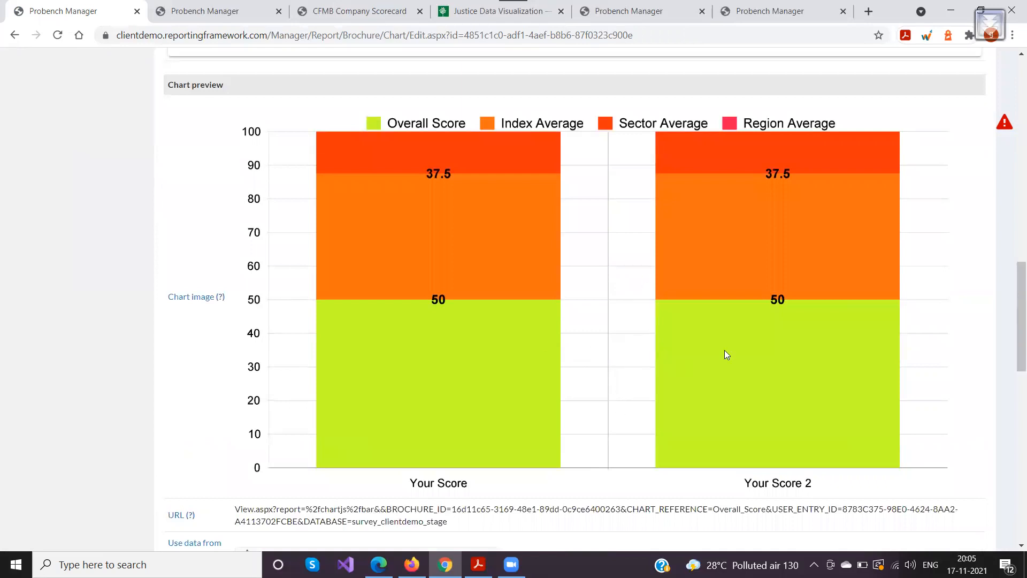
{"action": "scroll", "coordinate": [275, 428], "scroll_direction": "up", "scroll_amount": 8}
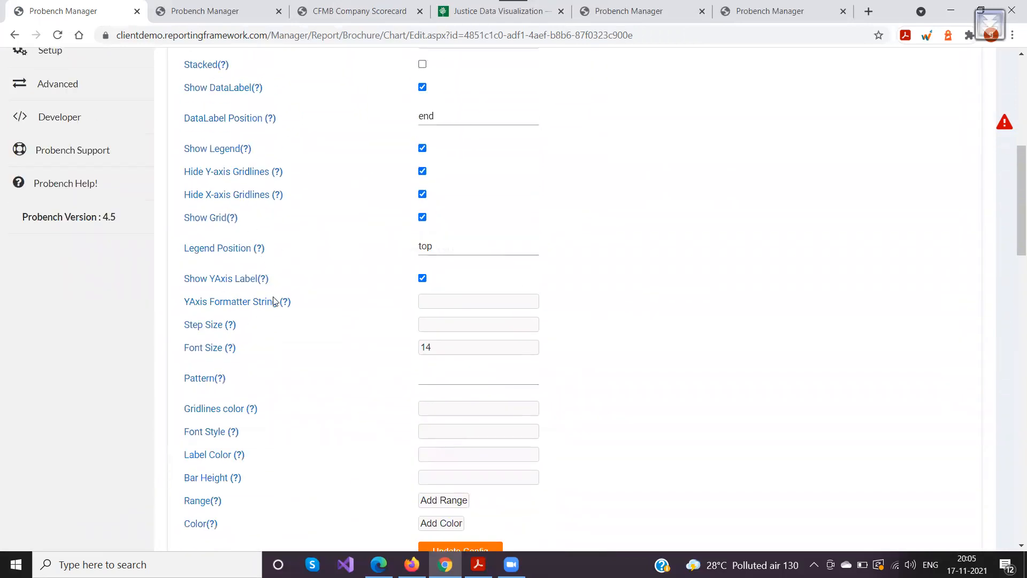
{"action": "left_click_drag", "start_coordinate": [186, 328], "coordinate": [233, 327]}
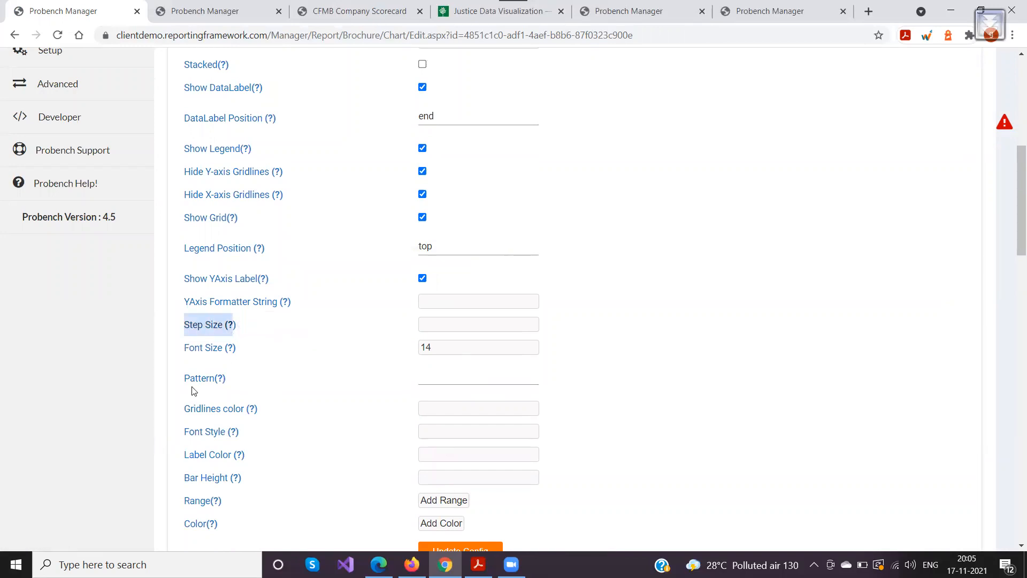
{"action": "scroll", "coordinate": [361, 413], "scroll_direction": "down", "scroll_amount": 2}
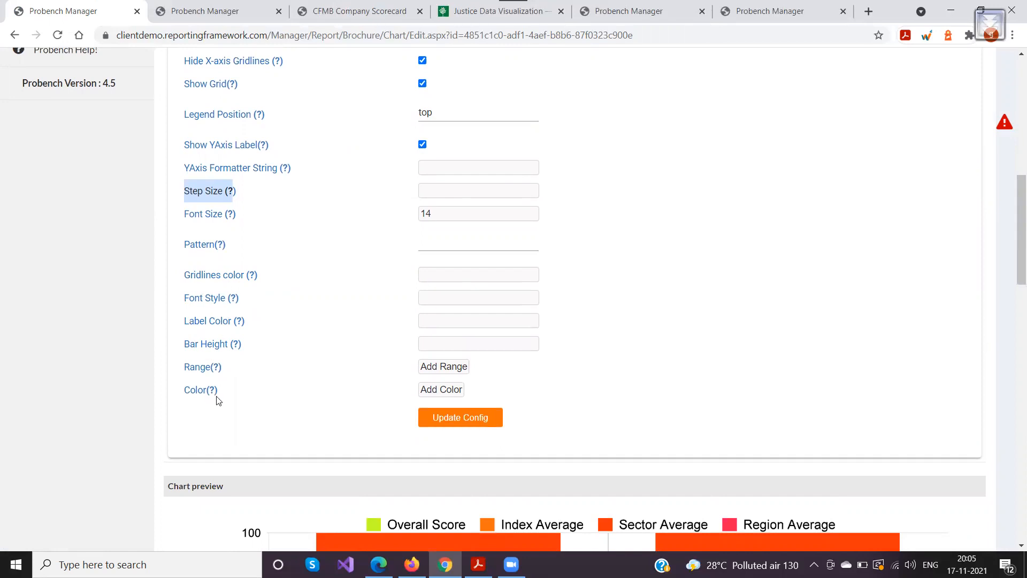
{"action": "scroll", "coordinate": [260, 367], "scroll_direction": "down", "scroll_amount": 3}
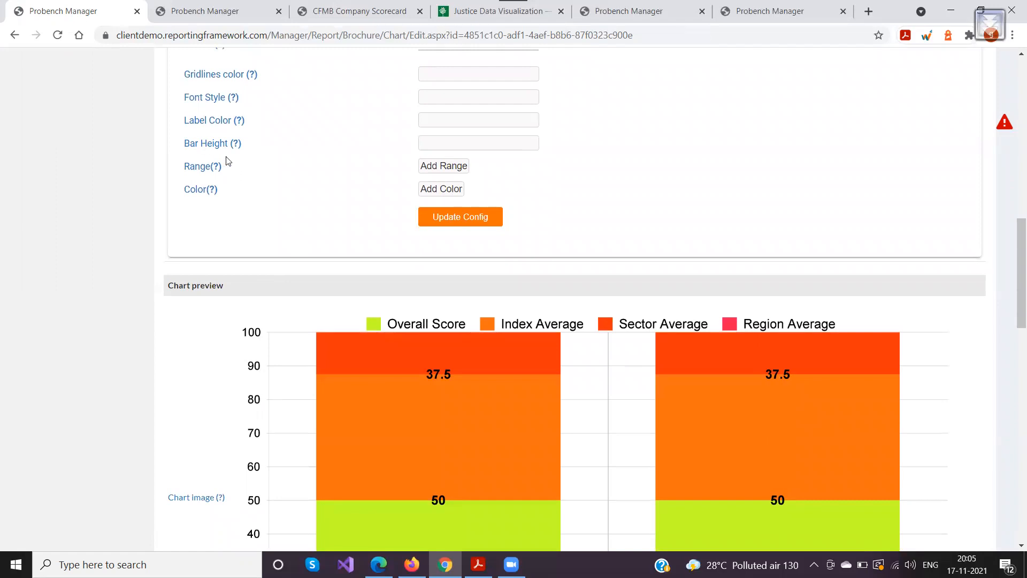
{"action": "left_click", "coordinate": [422, 223]}
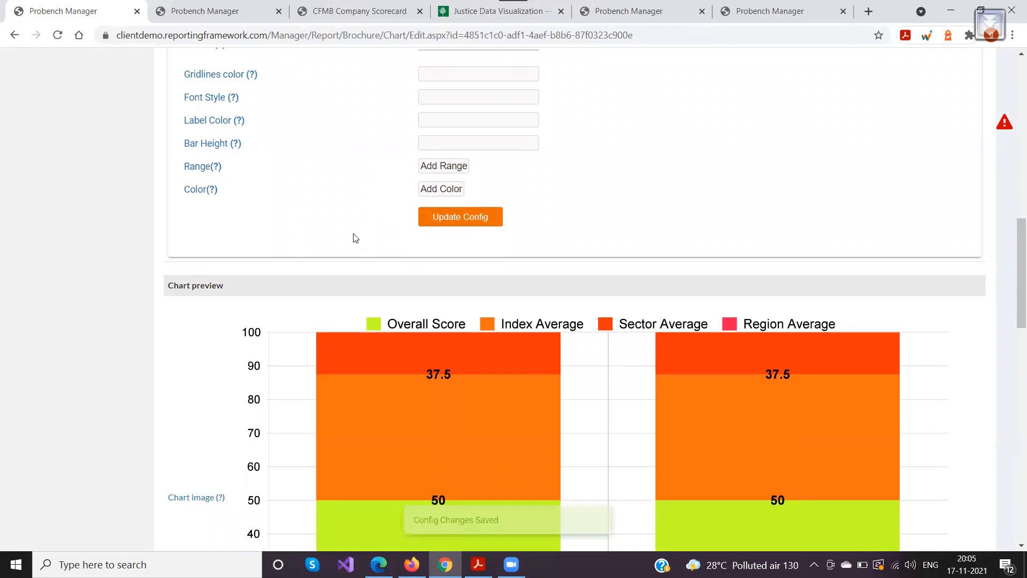
Preview the chart with stacking disabled and examine the bars of both score groups.
{"action": "scroll", "coordinate": [345, 240], "scroll_direction": "up", "scroll_amount": 5}
{"action": "scroll", "coordinate": [345, 241], "scroll_direction": "down", "scroll_amount": 12}
{"action": "left_click", "coordinate": [278, 327]}
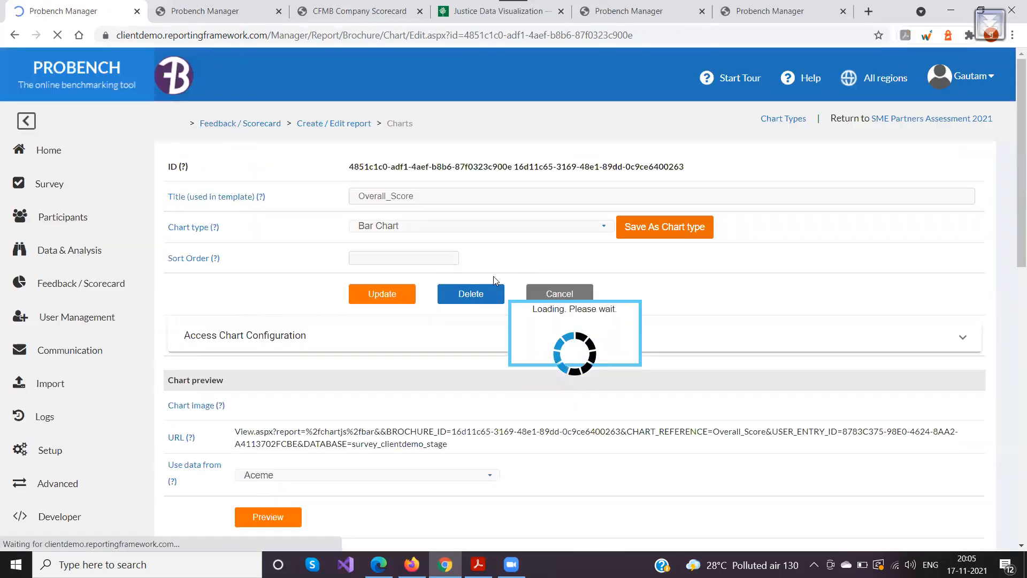
{"action": "scroll", "coordinate": [297, 326], "scroll_direction": "down", "scroll_amount": 4}
{"action": "scroll", "coordinate": [309, 324], "scroll_direction": "down", "scroll_amount": 9}
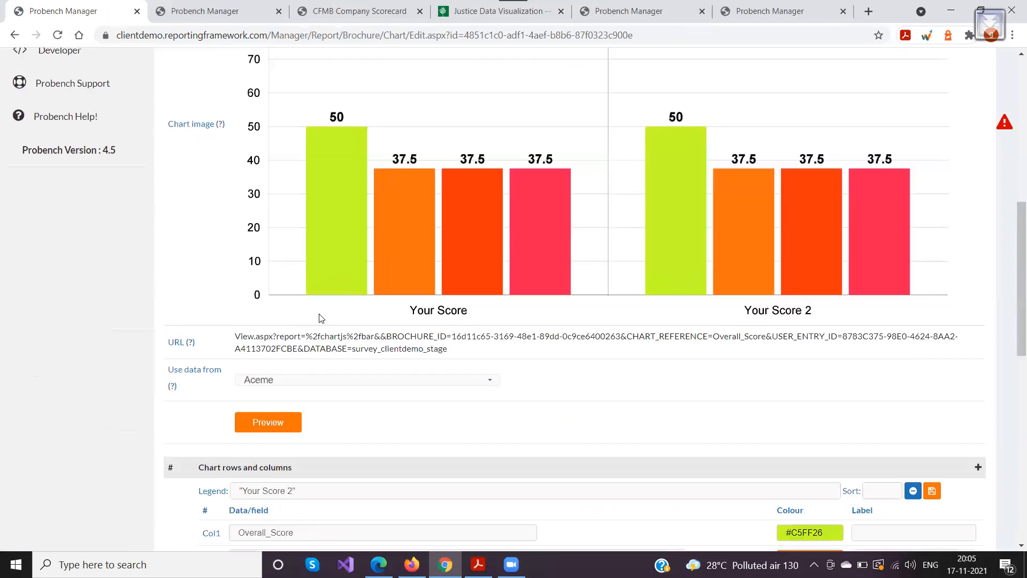
{"action": "scroll", "coordinate": [394, 339], "scroll_direction": "down", "scroll_amount": 5}
{"action": "scroll", "coordinate": [394, 339], "scroll_direction": "up", "scroll_amount": 14}
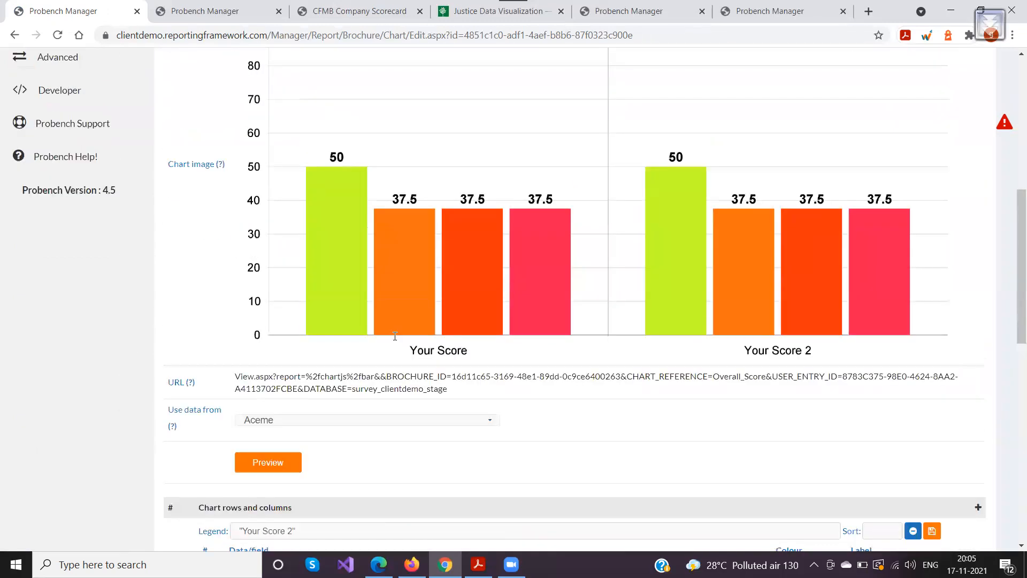
Reopen the chart's configuration and review the chart types available for Overall_Score, leaving Bar Chart selected.
{"action": "scroll", "coordinate": [316, 310], "scroll_direction": "up", "scroll_amount": 5}
{"action": "left_click", "coordinate": [301, 333]}
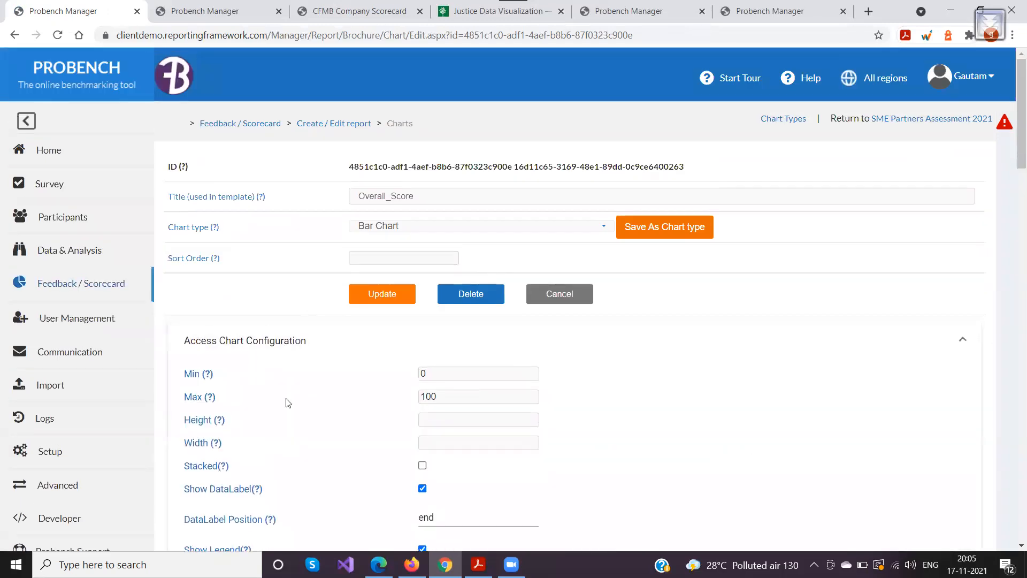
{"action": "scroll", "coordinate": [413, 420], "scroll_direction": "down", "scroll_amount": 5}
{"action": "scroll", "coordinate": [390, 428], "scroll_direction": "up", "scroll_amount": 4}
{"action": "scroll", "coordinate": [389, 424], "scroll_direction": "up", "scroll_amount": 1}
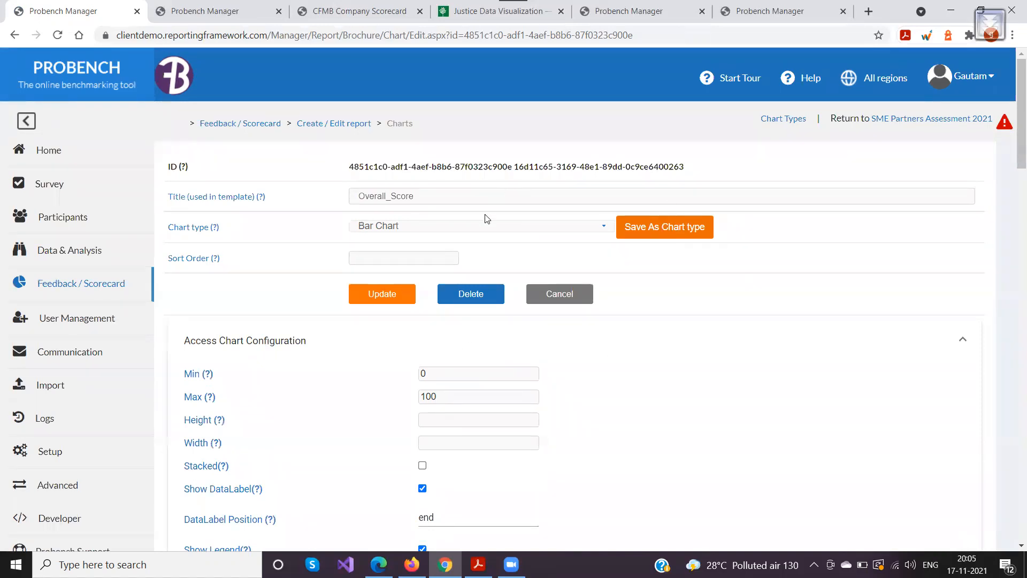
{"action": "left_click", "coordinate": [474, 227]}
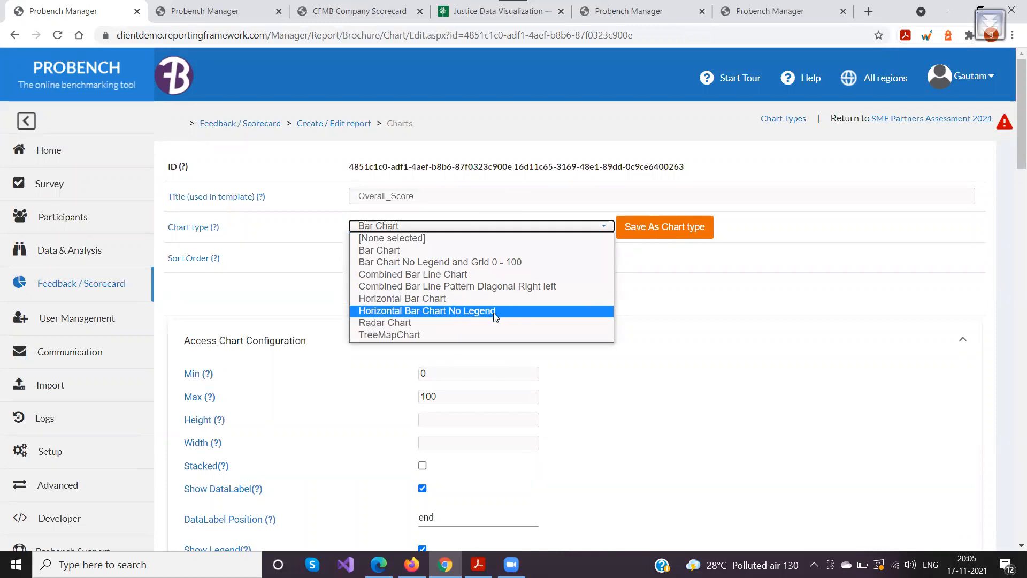
{"action": "left_click", "coordinate": [304, 231]}
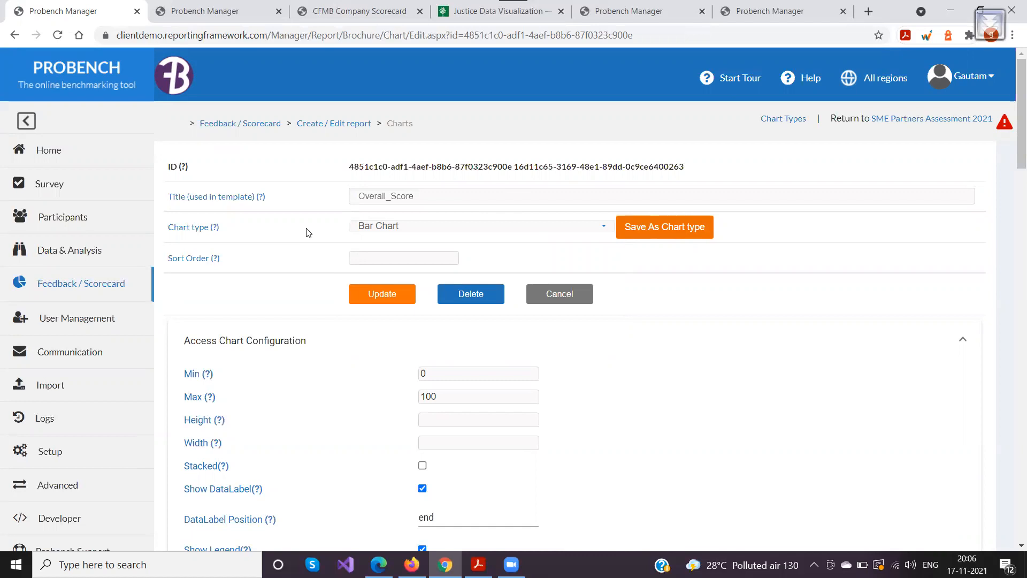
Review the chart's configuration options, its preview and the data fields, colours and labels of its rows and columns.
{"action": "scroll", "coordinate": [319, 209], "scroll_direction": "down", "scroll_amount": 3}
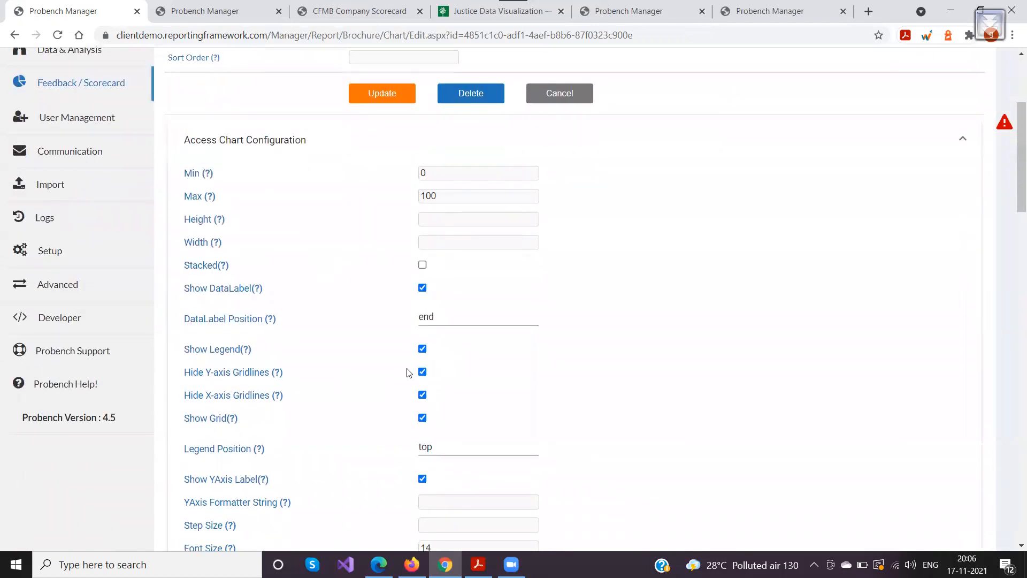
{"action": "scroll", "coordinate": [360, 414], "scroll_direction": "up", "scroll_amount": 3}
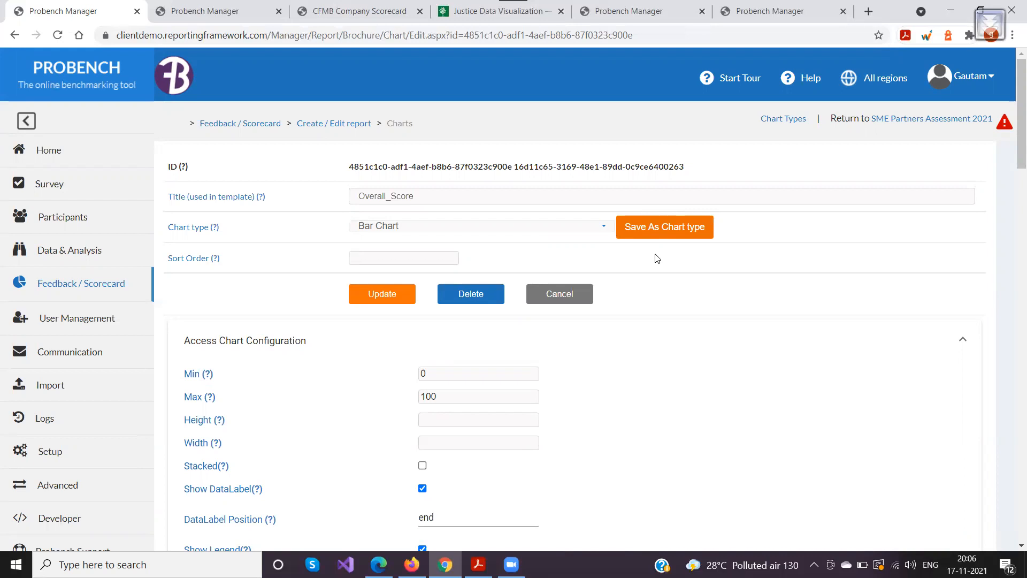
{"action": "scroll", "coordinate": [559, 280], "scroll_direction": "down", "scroll_amount": 10}
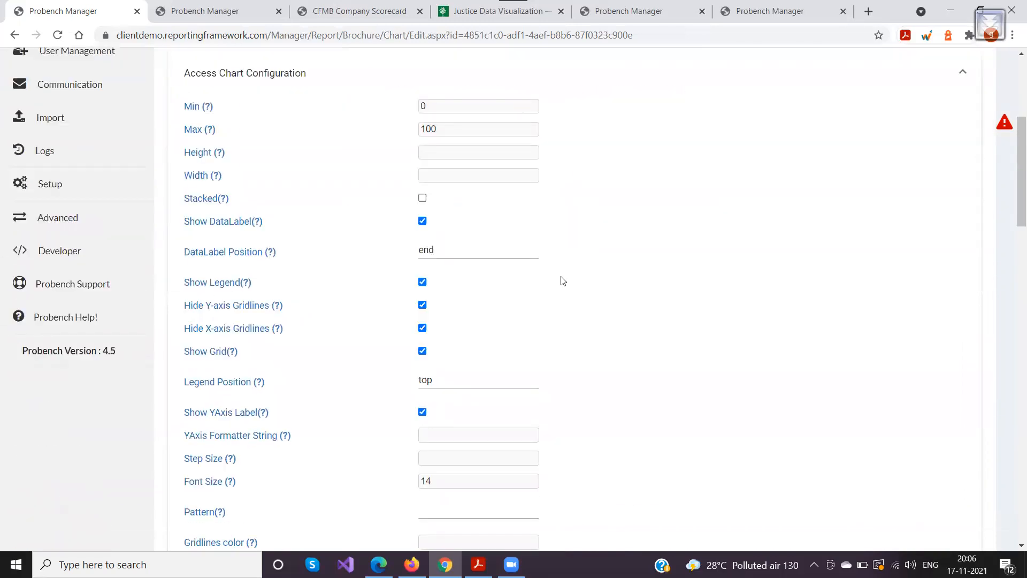
{"action": "scroll", "coordinate": [564, 283], "scroll_direction": "down", "scroll_amount": 10}
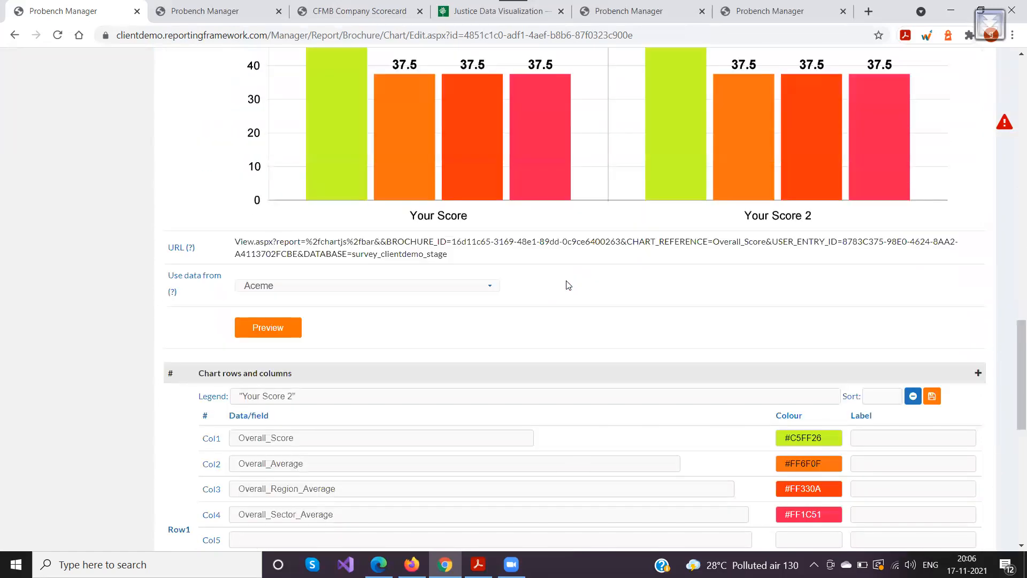
{"action": "scroll", "coordinate": [567, 295], "scroll_direction": "down", "scroll_amount": 5}
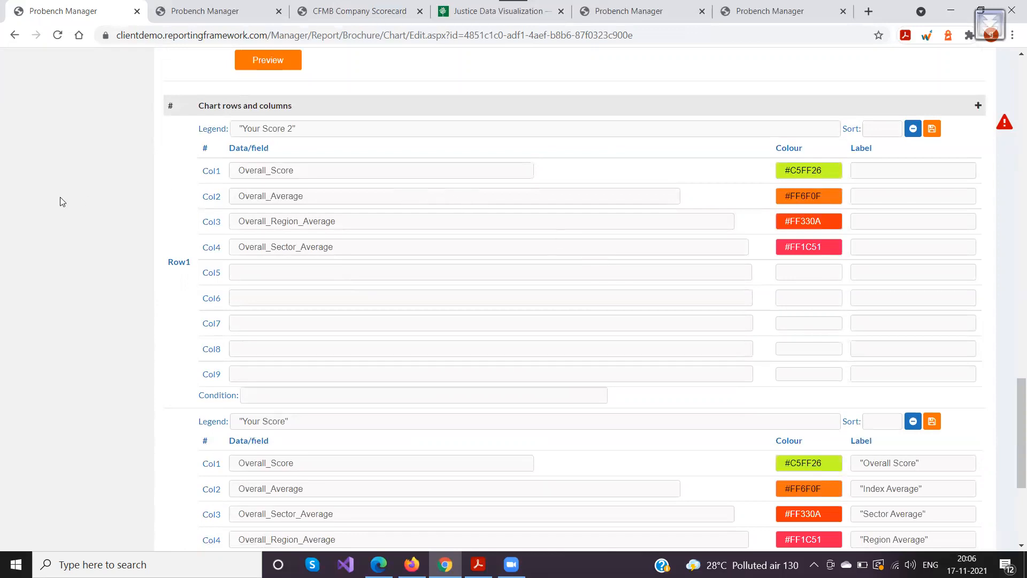
{"action": "scroll", "coordinate": [70, 212], "scroll_direction": "up", "scroll_amount": 10}
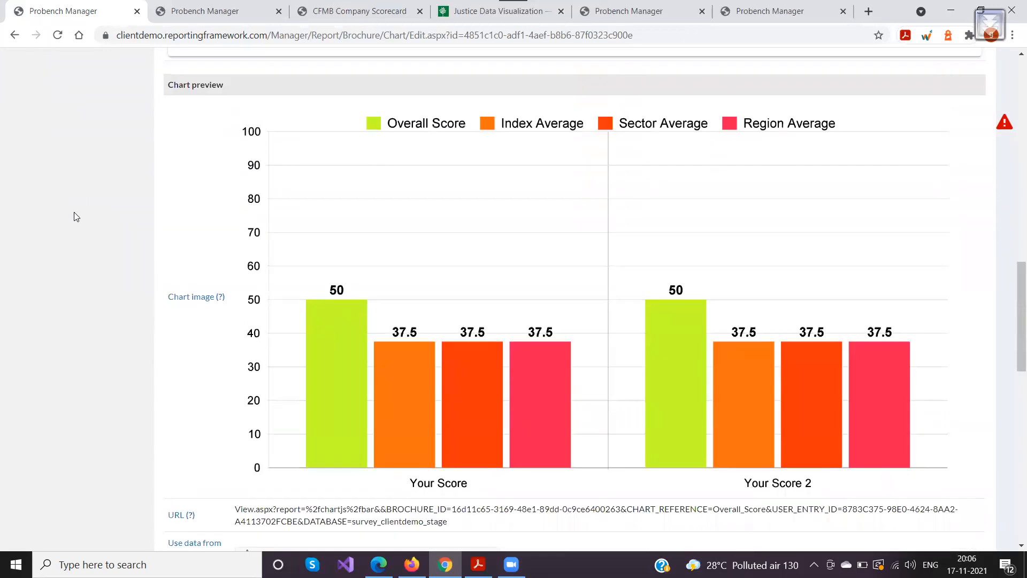
{"action": "scroll", "coordinate": [74, 211], "scroll_direction": "up", "scroll_amount": 3}
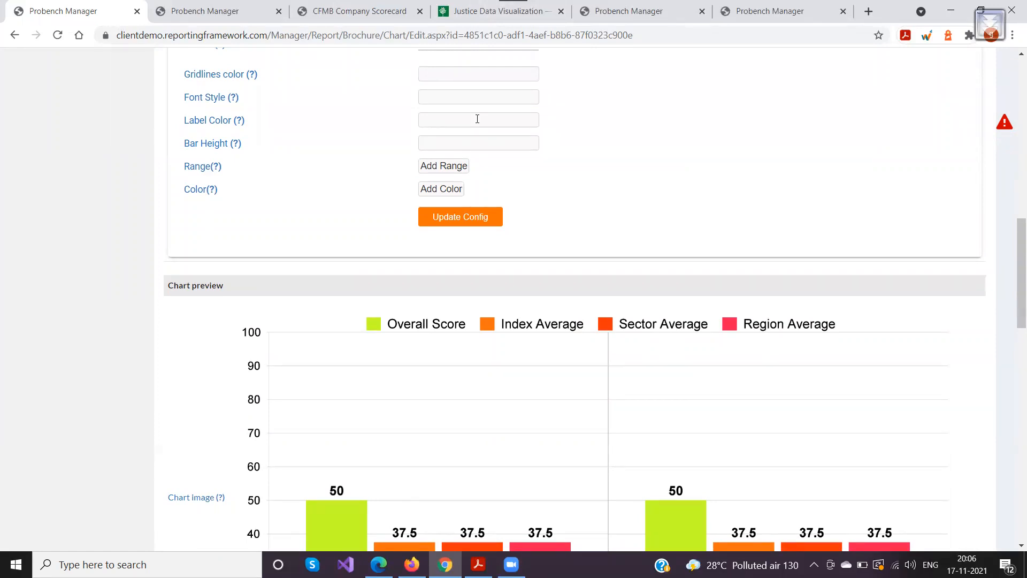
Return from the chart to the edit page of the SME Partners Assessment 2021 report.
{"action": "scroll", "coordinate": [346, 174], "scroll_direction": "up", "scroll_amount": 5}
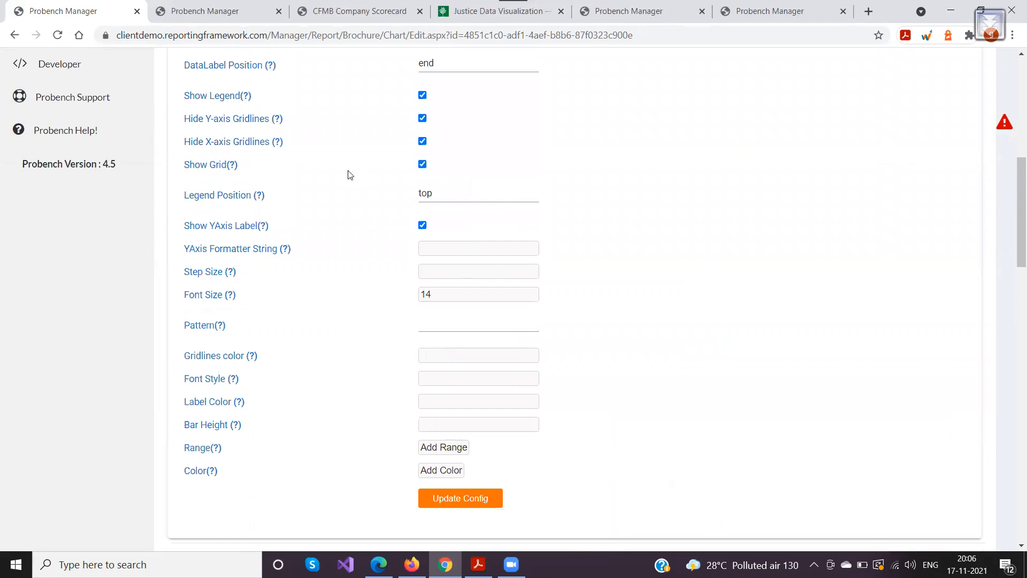
{"action": "scroll", "coordinate": [350, 175], "scroll_direction": "up", "scroll_amount": 8}
{"action": "left_click", "coordinate": [901, 126]}
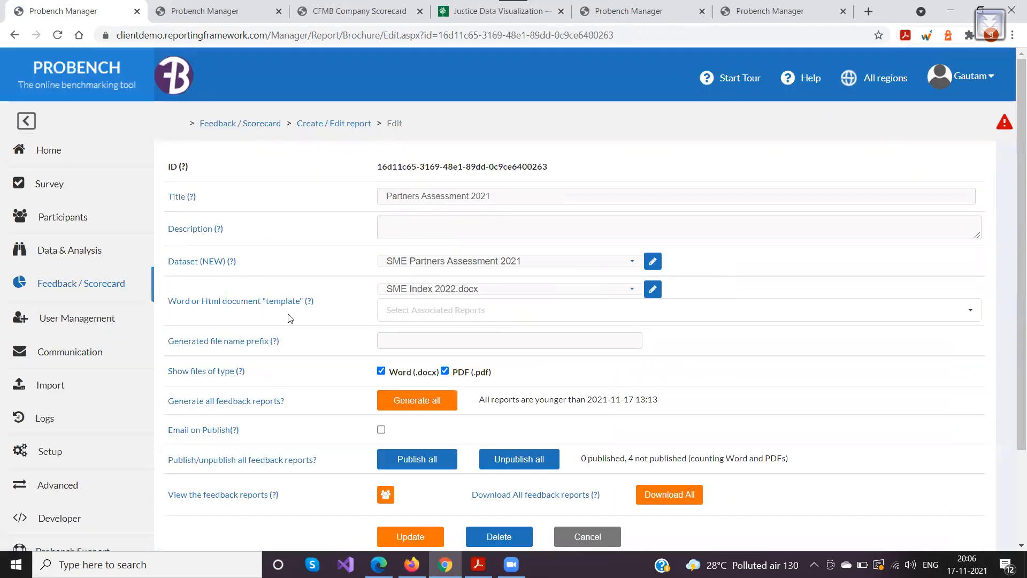
Open the file details of the SME Index 2022.docx template used by the Partners Assessment 2021 report.
{"action": "scroll", "coordinate": [289, 318], "scroll_direction": "down", "scroll_amount": 2}
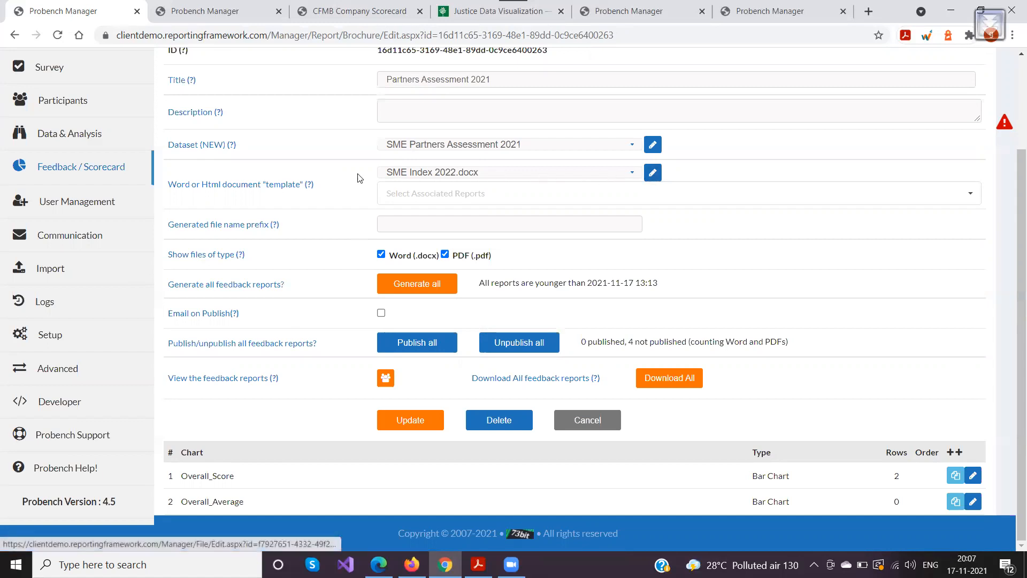
{"action": "left_click", "coordinate": [421, 174]}
{"action": "left_click", "coordinate": [421, 174]}
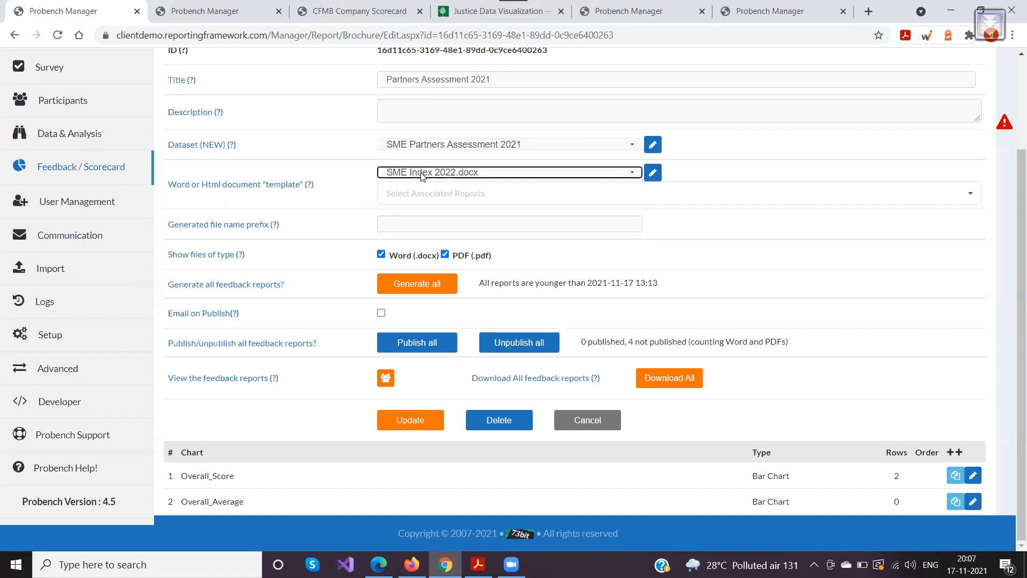
{"action": "left_click", "coordinate": [652, 174]}
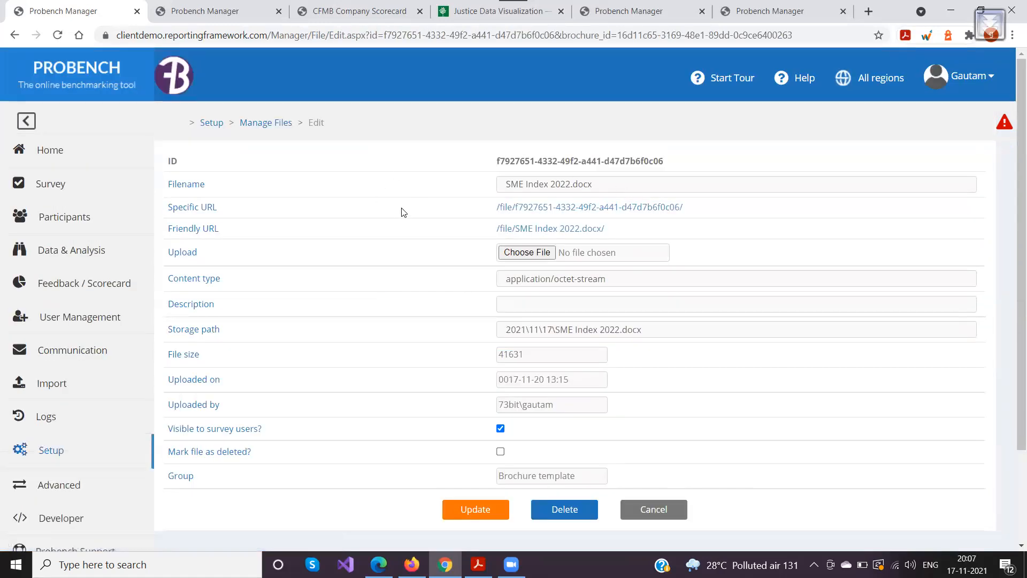
Download the SME Index 2022.docx template from its specific URL and open the downloaded copy in Word.
{"action": "left_click", "coordinate": [521, 212]}
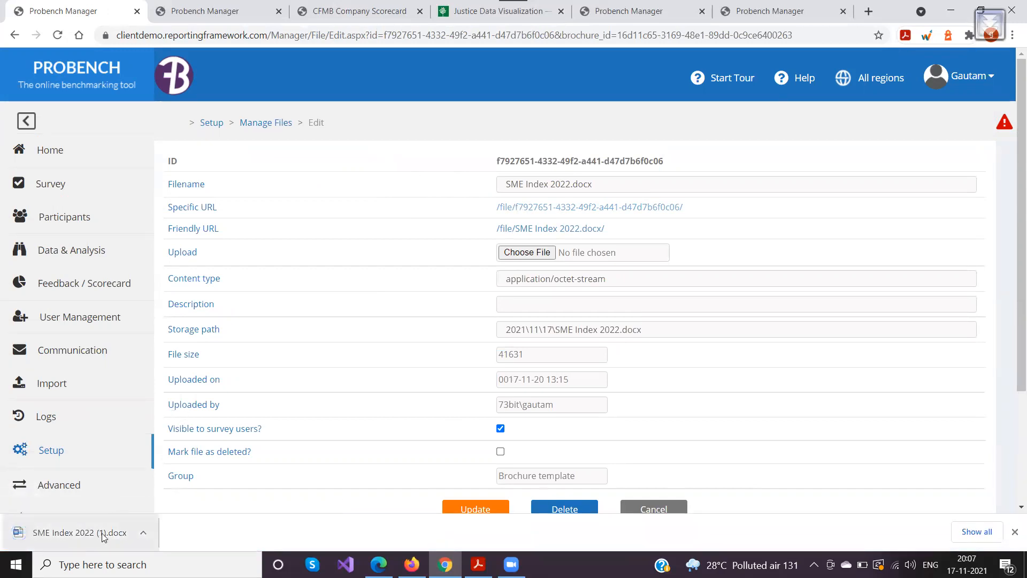
{"action": "left_click", "coordinate": [144, 532]}
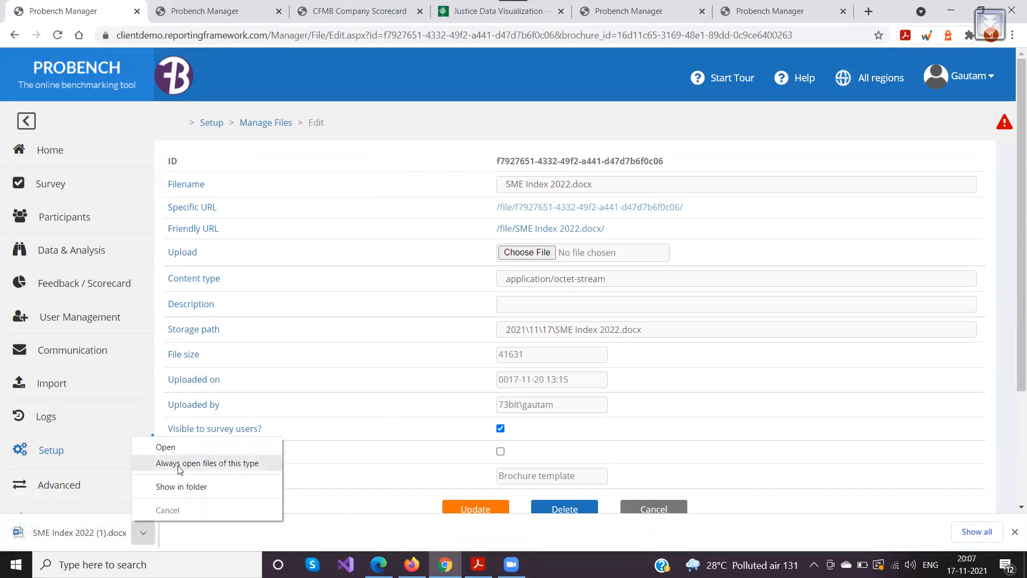
{"action": "left_click", "coordinate": [68, 535]}
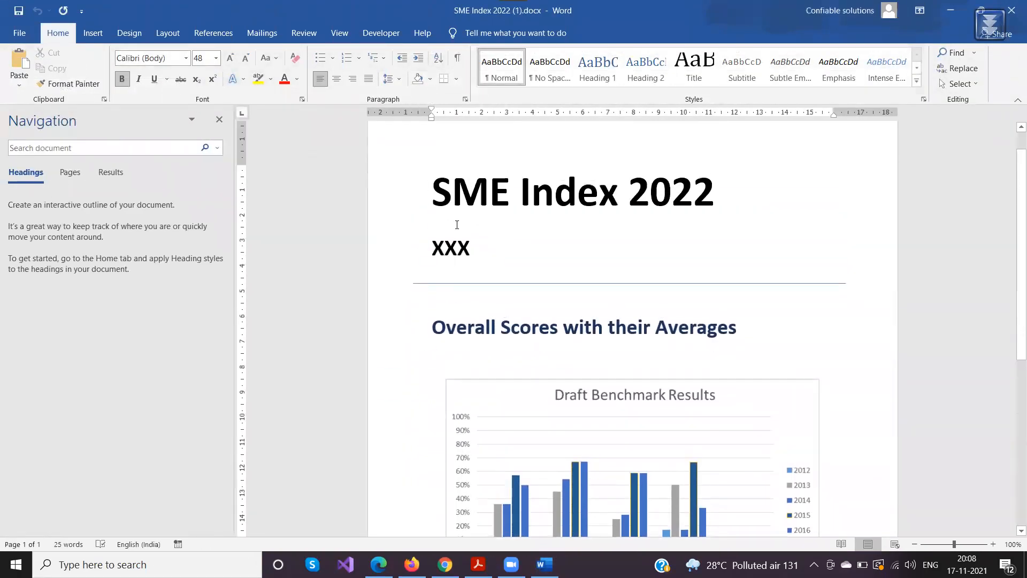
Inspect the content control behind the XXX placeholder under the SME Index 2022 title.
{"action": "left_click", "coordinate": [439, 247]}
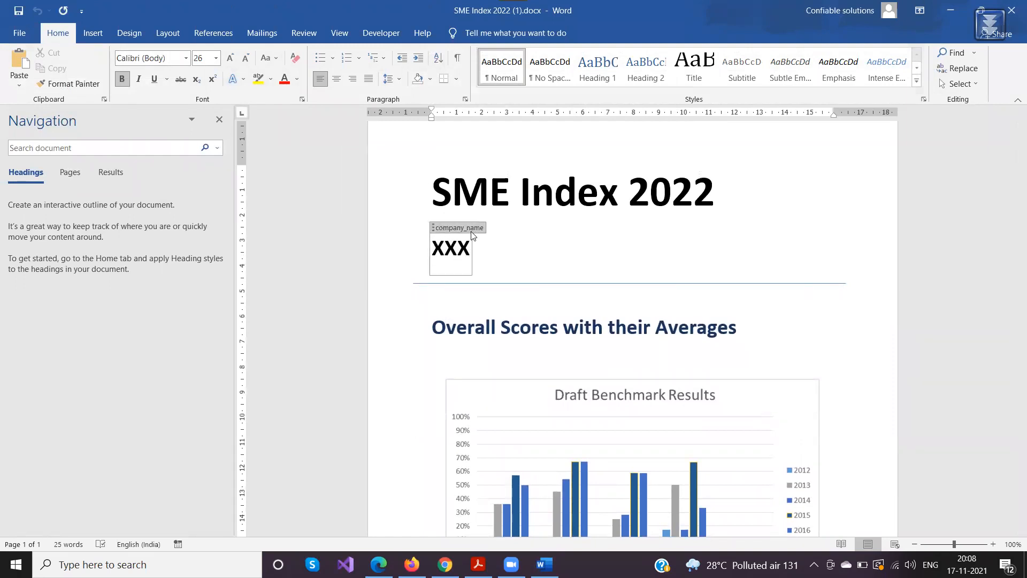
{"action": "left_click", "coordinate": [456, 229]}
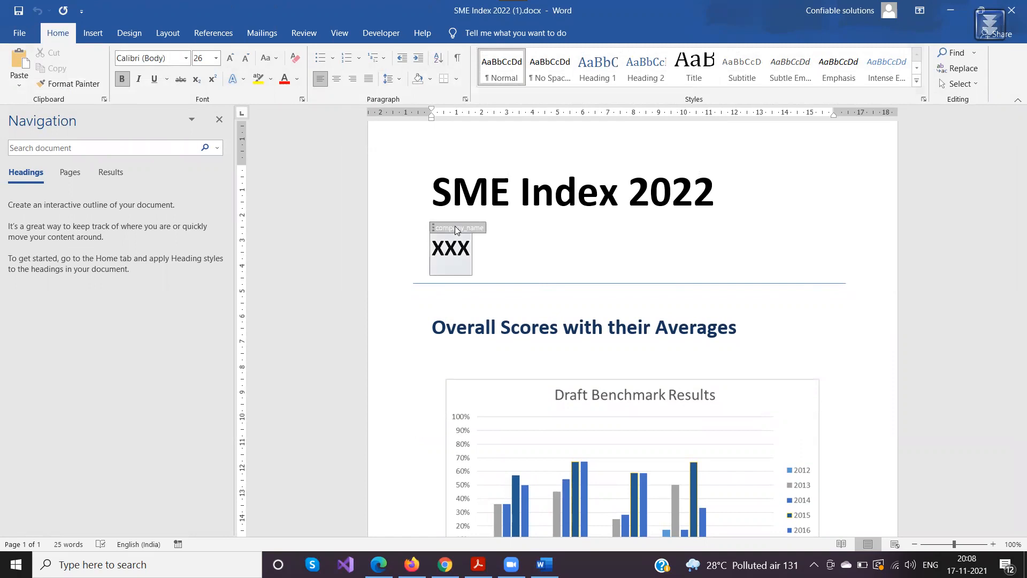
{"action": "left_click", "coordinate": [450, 254]}
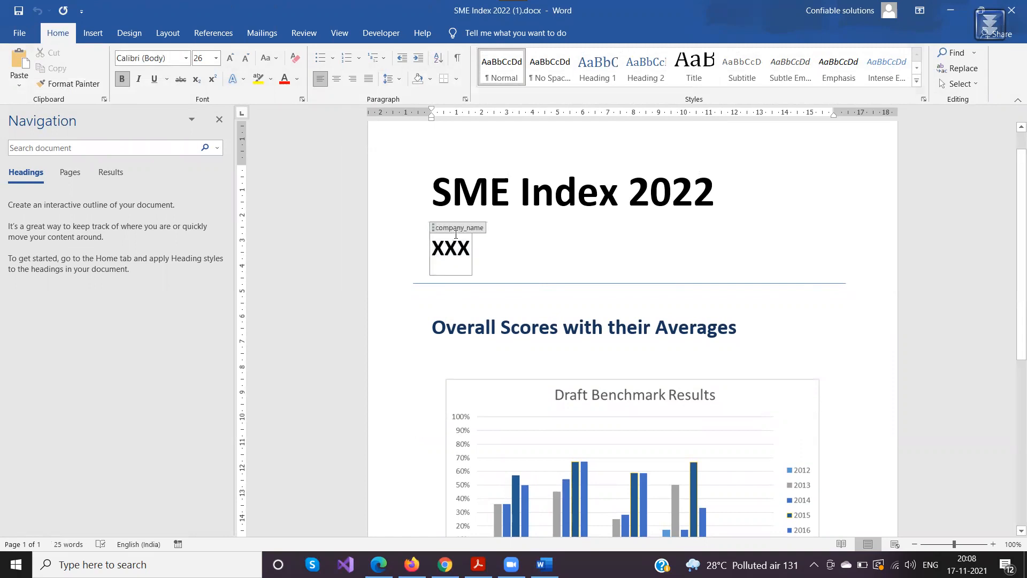
Inspect the content controls behind the four XXX score placeholders in the My overall performance table.
{"action": "scroll", "coordinate": [456, 234], "scroll_direction": "down", "scroll_amount": 10}
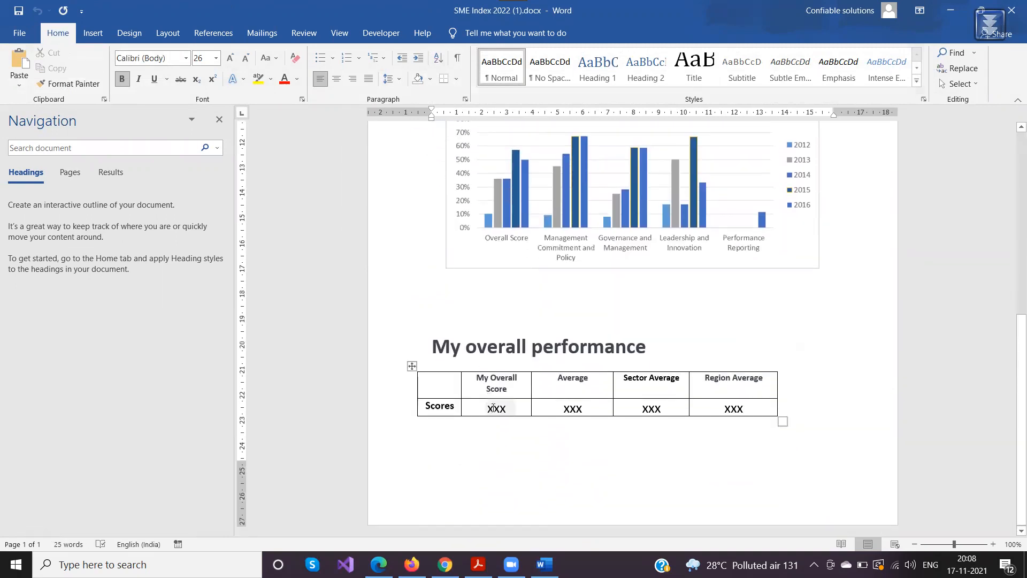
{"action": "left_click", "coordinate": [493, 408]}
{"action": "left_click", "coordinate": [575, 408]}
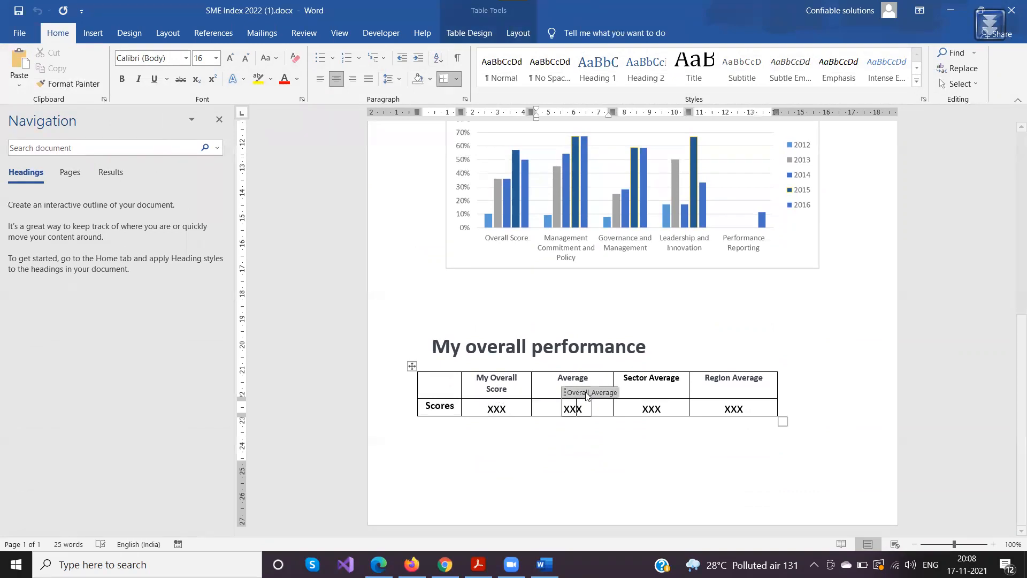
{"action": "left_click", "coordinate": [655, 409]}
{"action": "left_click", "coordinate": [742, 412]}
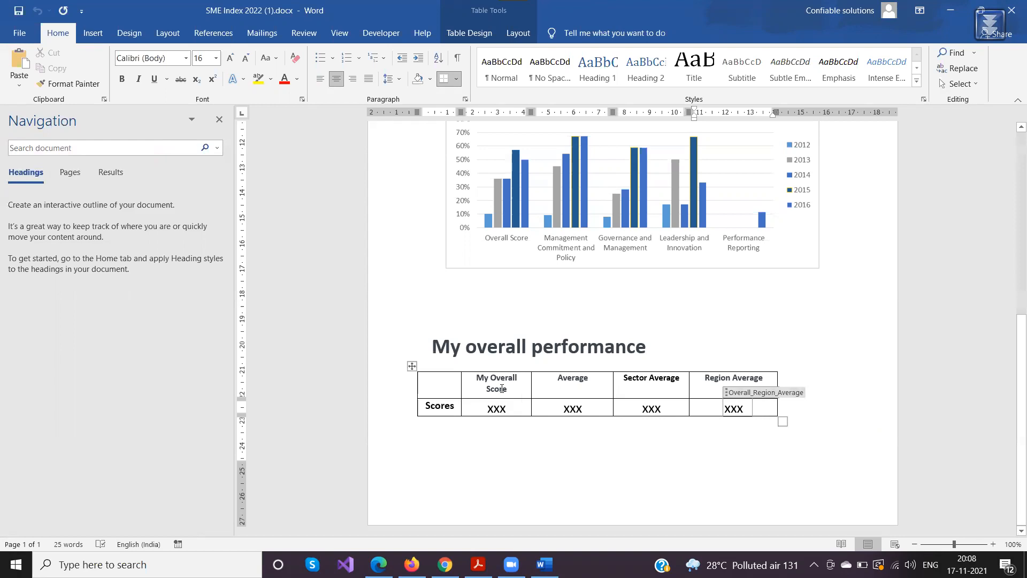
Review the template's title, the section headings and the column headers of the scores table.
{"action": "scroll", "coordinate": [476, 386], "scroll_direction": "up", "scroll_amount": 10}
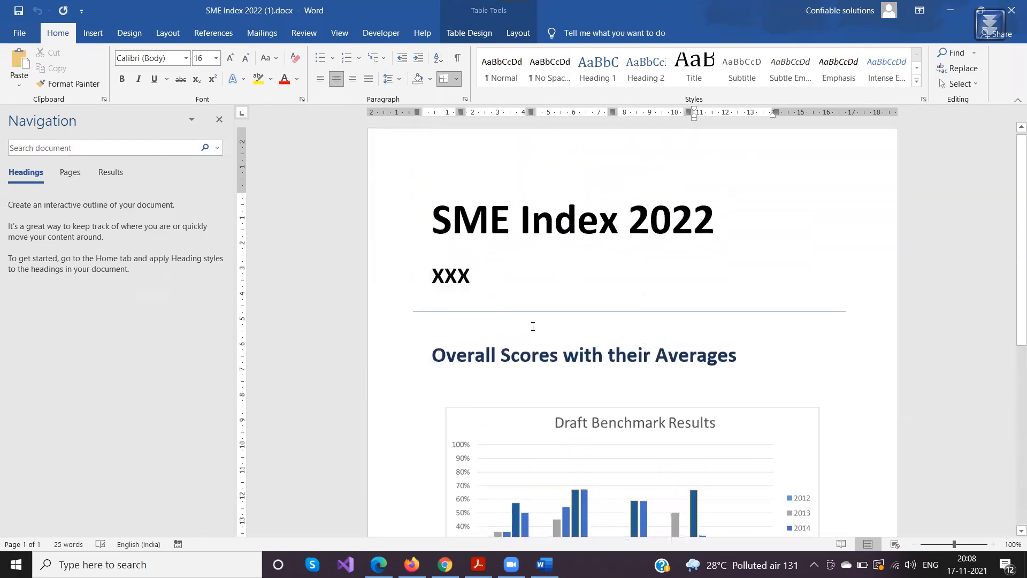
{"action": "scroll", "coordinate": [506, 384], "scroll_direction": "down", "scroll_amount": 1}
{"action": "left_click_drag", "start_coordinate": [434, 191], "coordinate": [763, 194]}
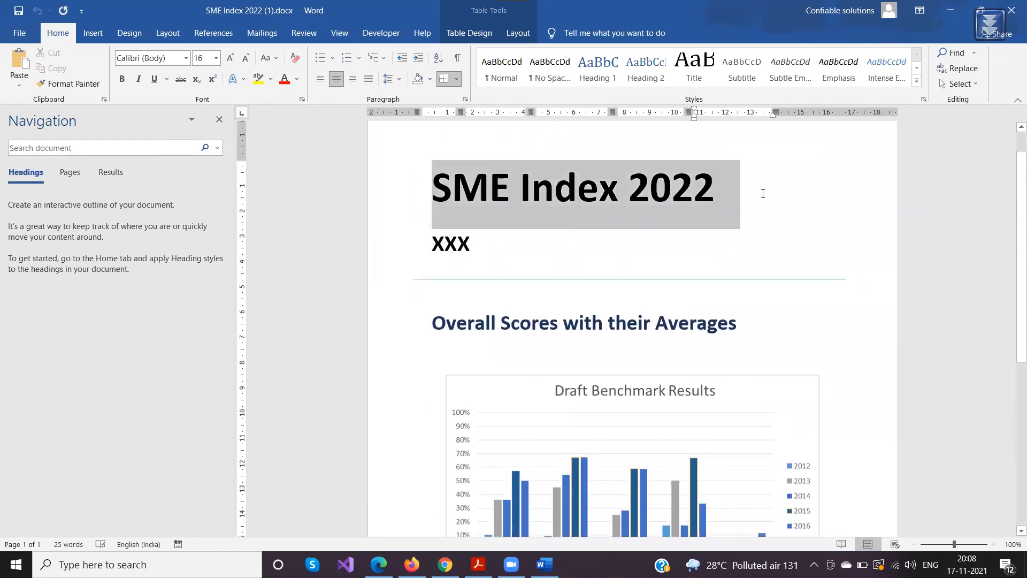
{"action": "left_click_drag", "start_coordinate": [432, 323], "coordinate": [818, 323]}
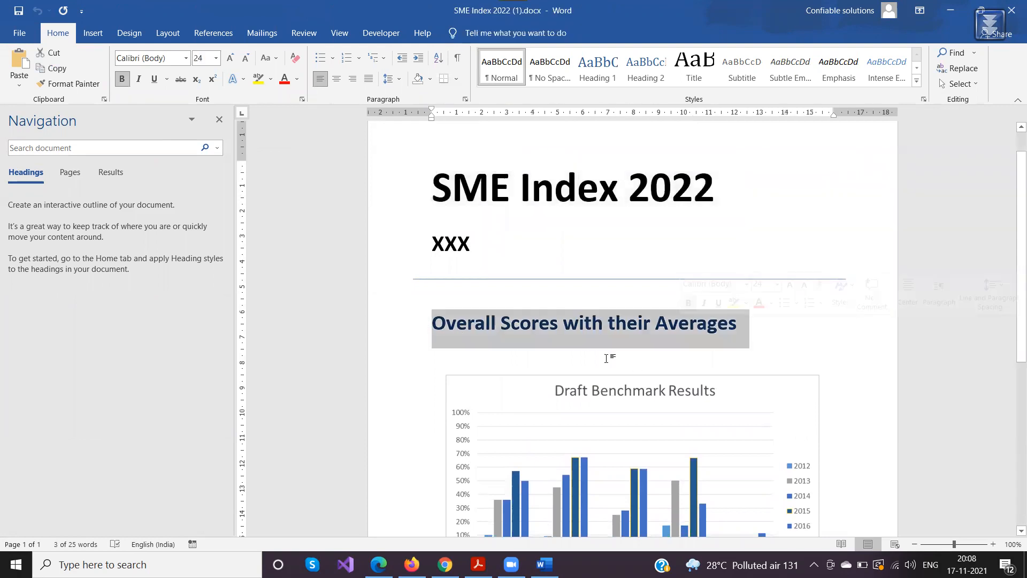
{"action": "scroll", "coordinate": [503, 413], "scroll_direction": "down", "scroll_amount": 3}
{"action": "left_click_drag", "start_coordinate": [433, 474], "coordinate": [658, 475]}
{"action": "scroll", "coordinate": [561, 391], "scroll_direction": "down", "scroll_amount": 3}
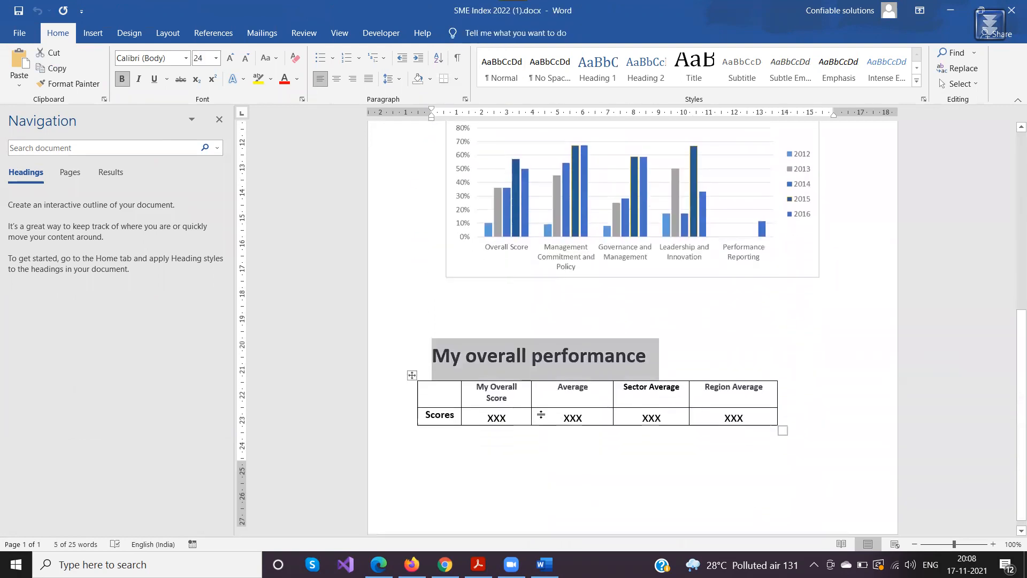
{"action": "left_click_drag", "start_coordinate": [480, 381], "coordinate": [749, 385]}
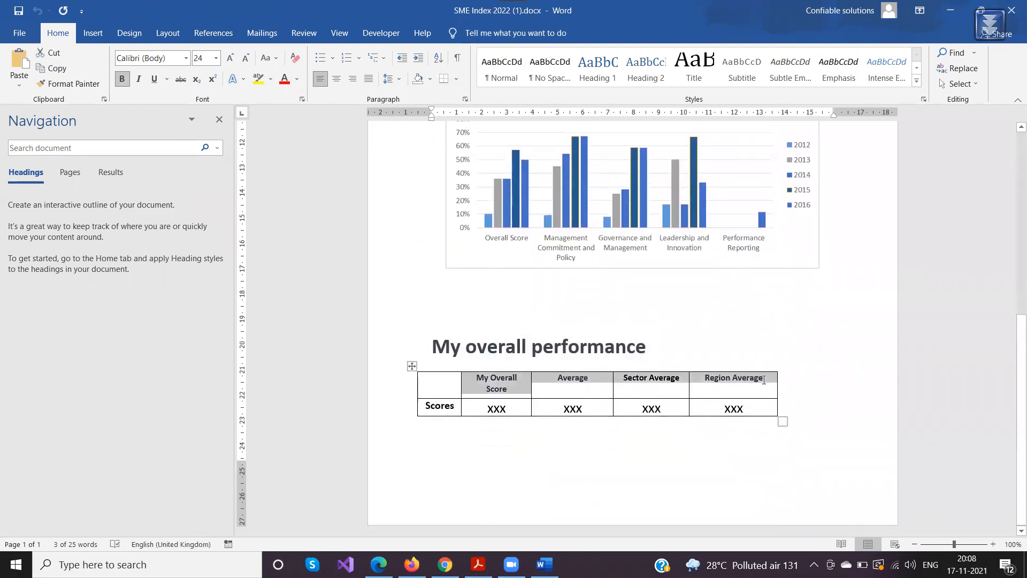
Inspect the titles of the content controls around the XXX placeholders in the Scores row.
{"action": "left_click", "coordinate": [498, 409]}
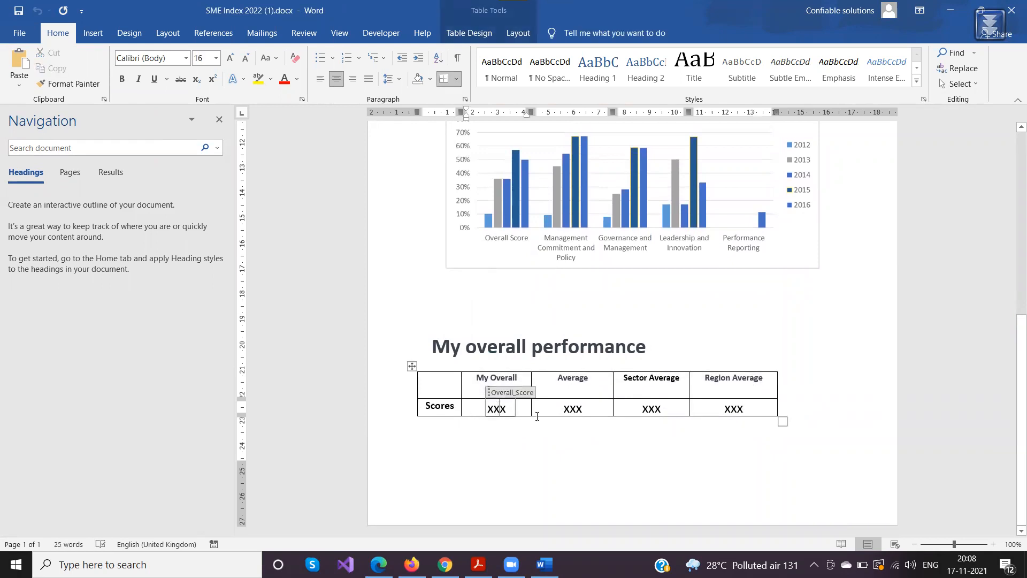
{"action": "left_click", "coordinate": [566, 409]}
{"action": "left_click", "coordinate": [644, 409]}
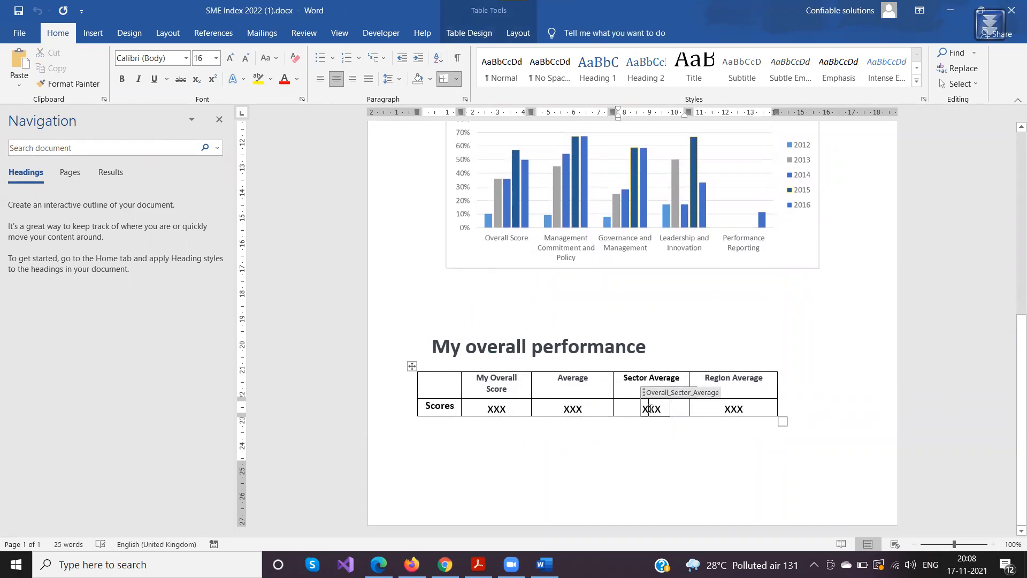
{"action": "left_click", "coordinate": [489, 409]}
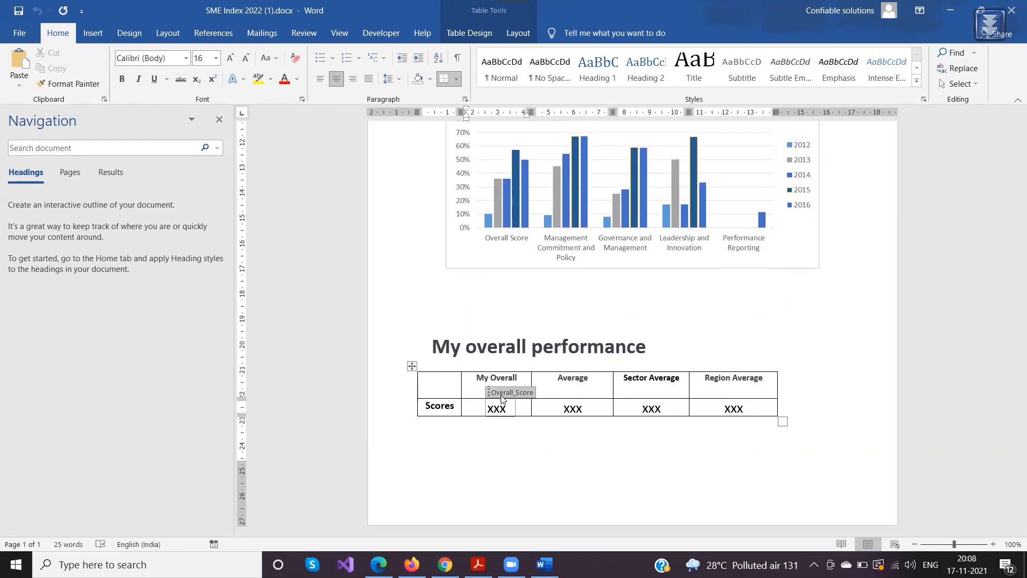
Add the placeholder text XXX on the line below the scores table and select it.
{"action": "left_click", "coordinate": [441, 442]}
{"action": "type", "text": "XXX"}
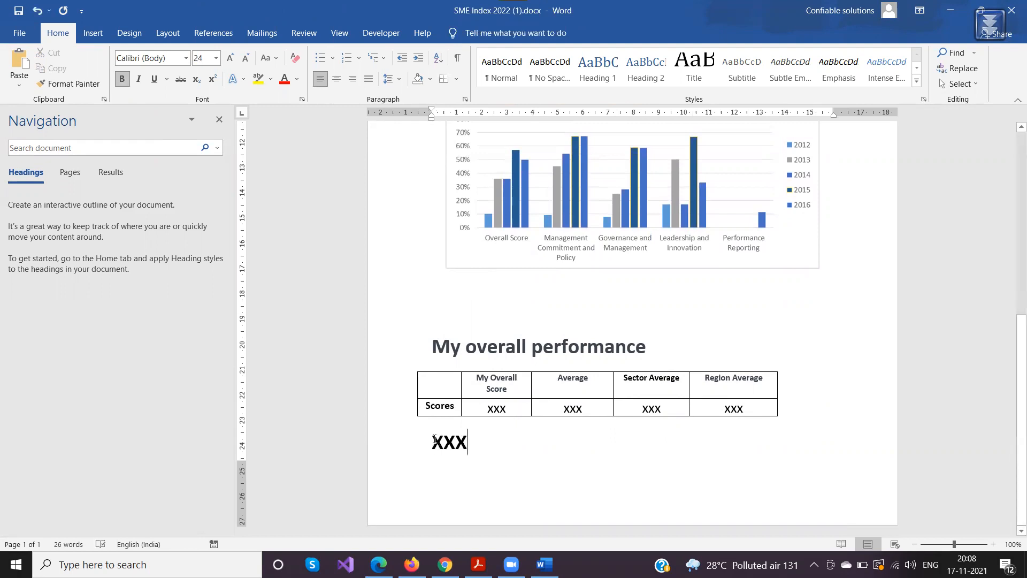
{"action": "left_click_drag", "start_coordinate": [449, 441], "coordinate": [470, 442]}
{"action": "double_click", "coordinate": [464, 446]}
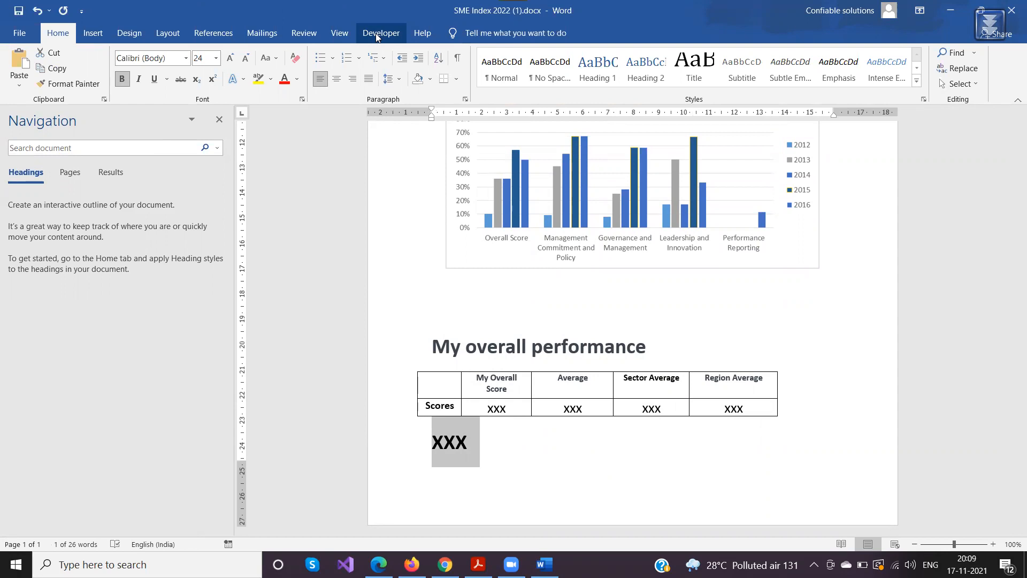
Check in the ribbon customization options that Developer is enabled among the main tabs, and accept the settings.
{"action": "left_click", "coordinate": [19, 34]}
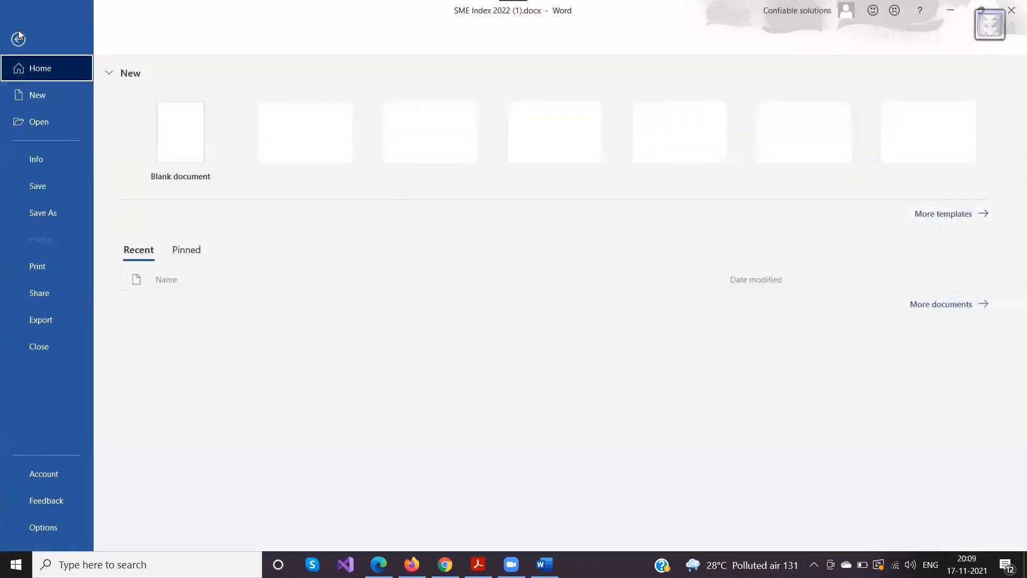
{"action": "left_click", "coordinate": [42, 527]}
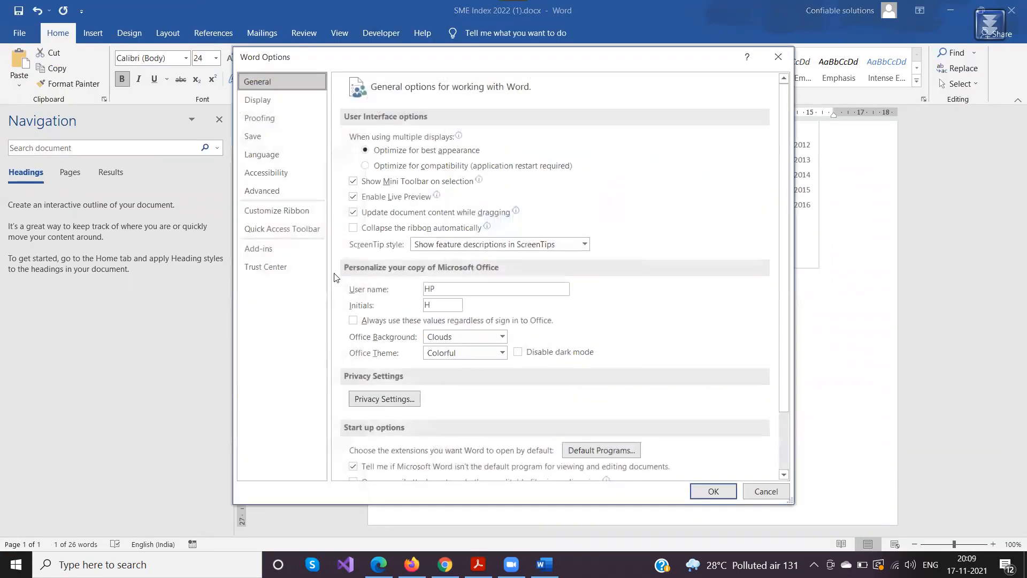
{"action": "left_click", "coordinate": [277, 212]}
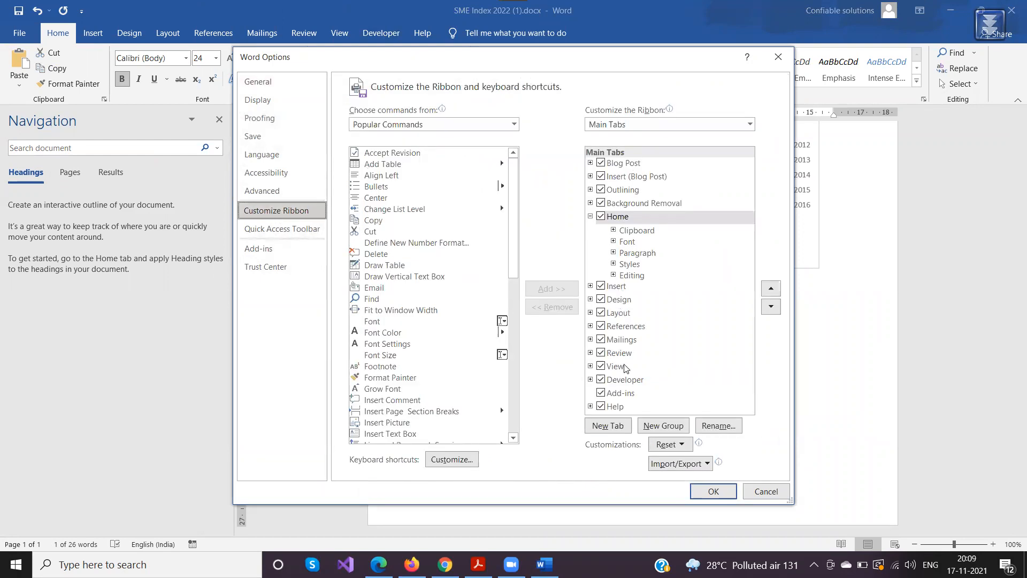
{"action": "left_click", "coordinate": [590, 380]}
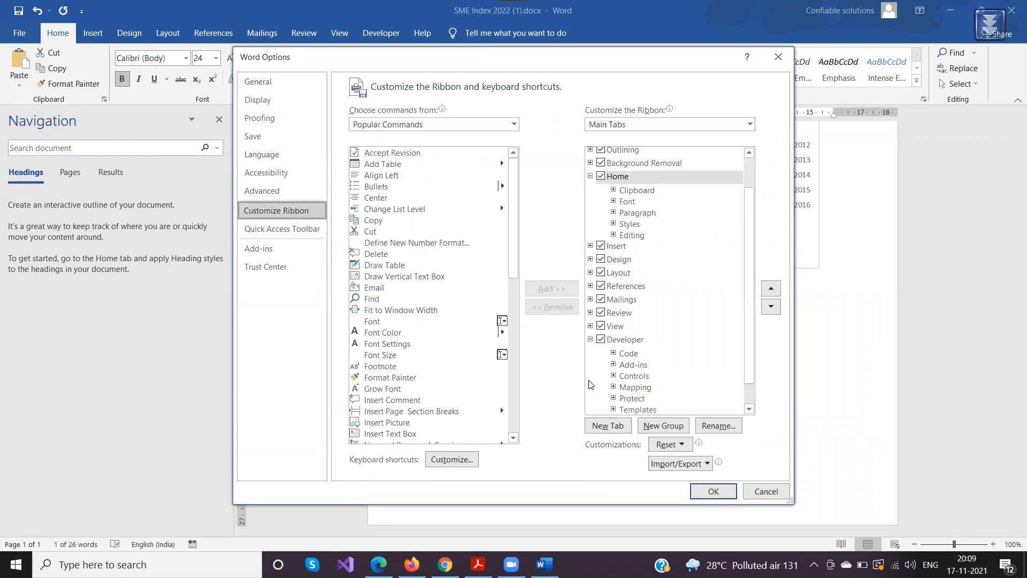
{"action": "left_click", "coordinate": [590, 339]}
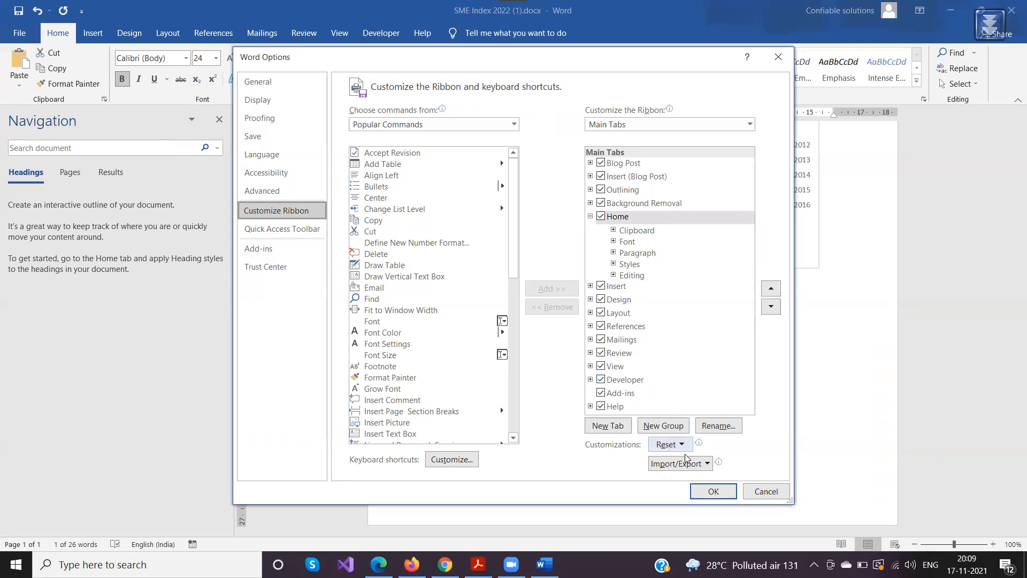
{"action": "left_click", "coordinate": [712, 493]}
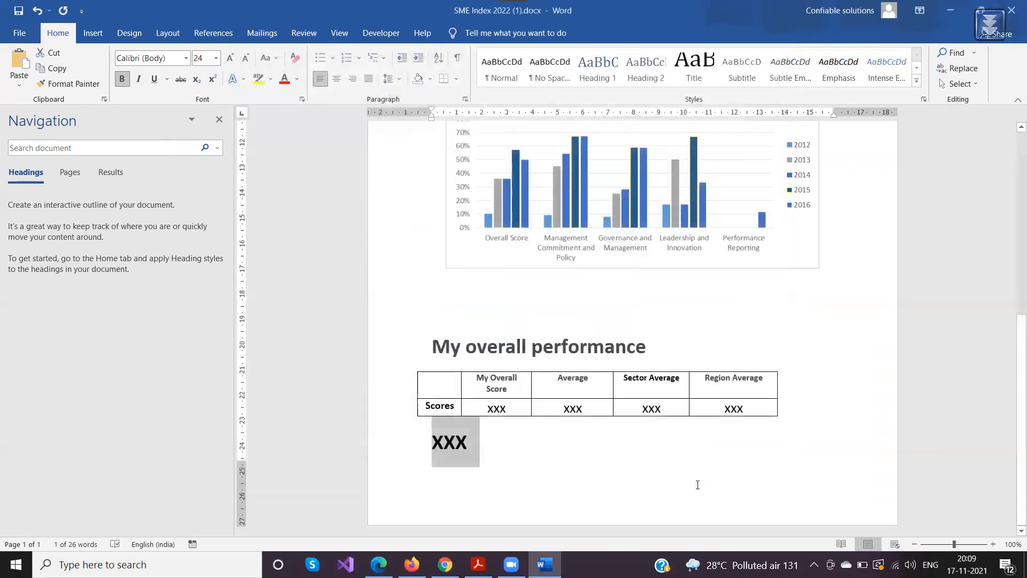
Wrap the XXX placeholder below the scores table in a plain text content control.
{"action": "left_click", "coordinate": [380, 36]}
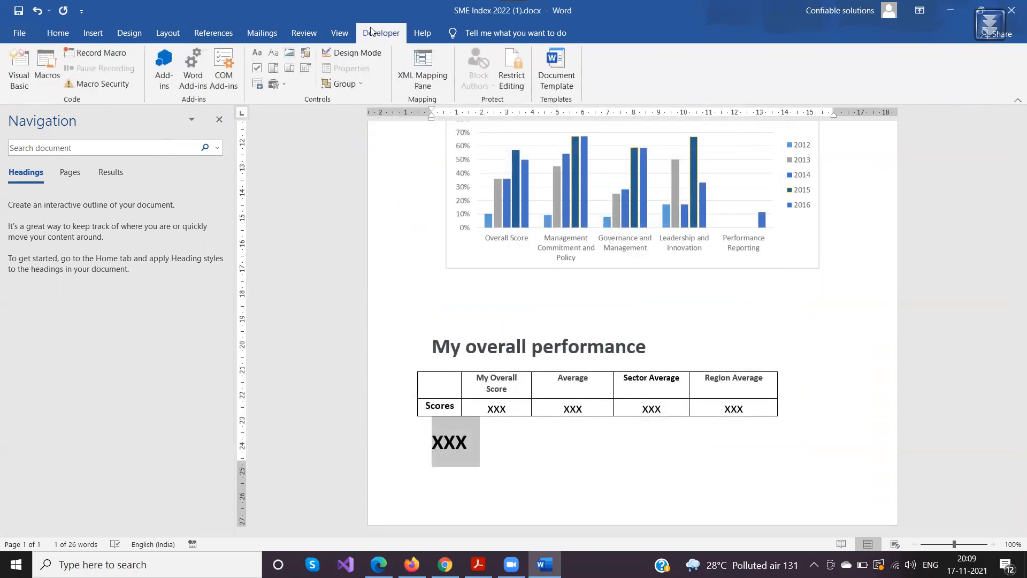
{"action": "left_click", "coordinate": [439, 449]}
{"action": "left_click_drag", "start_coordinate": [439, 449], "coordinate": [464, 444]}
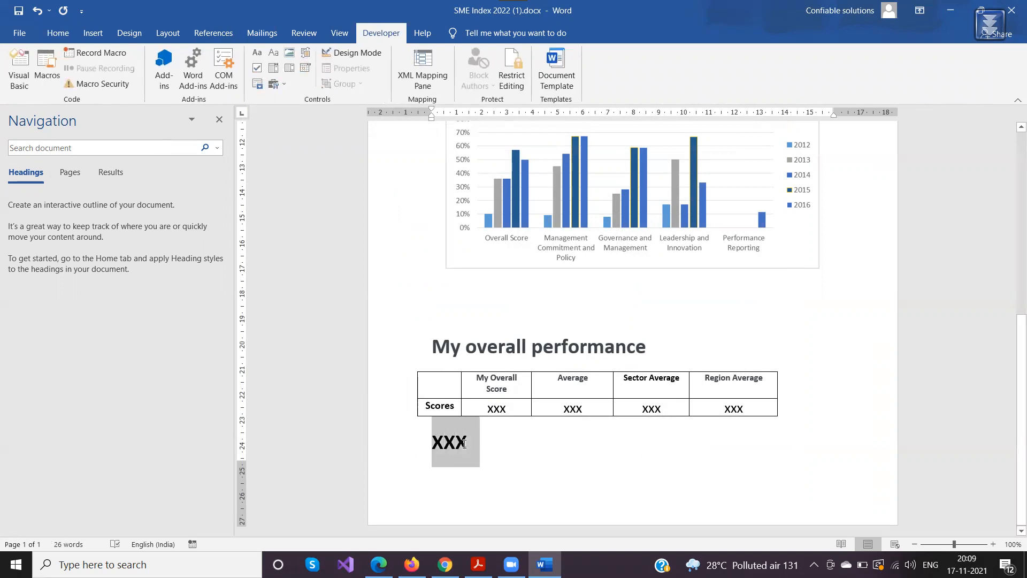
{"action": "left_click", "coordinate": [272, 57]}
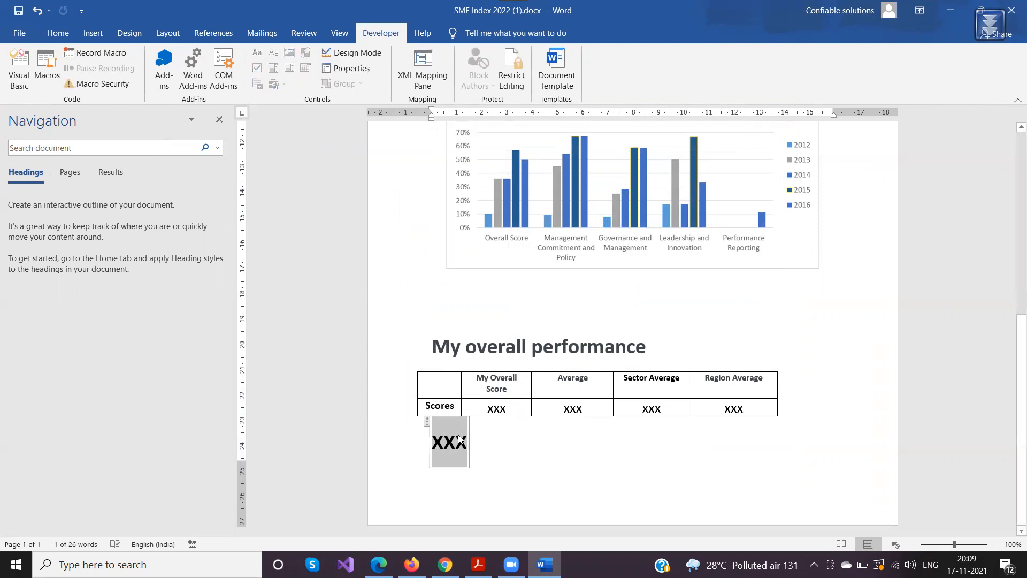
{"action": "left_click", "coordinate": [426, 422]}
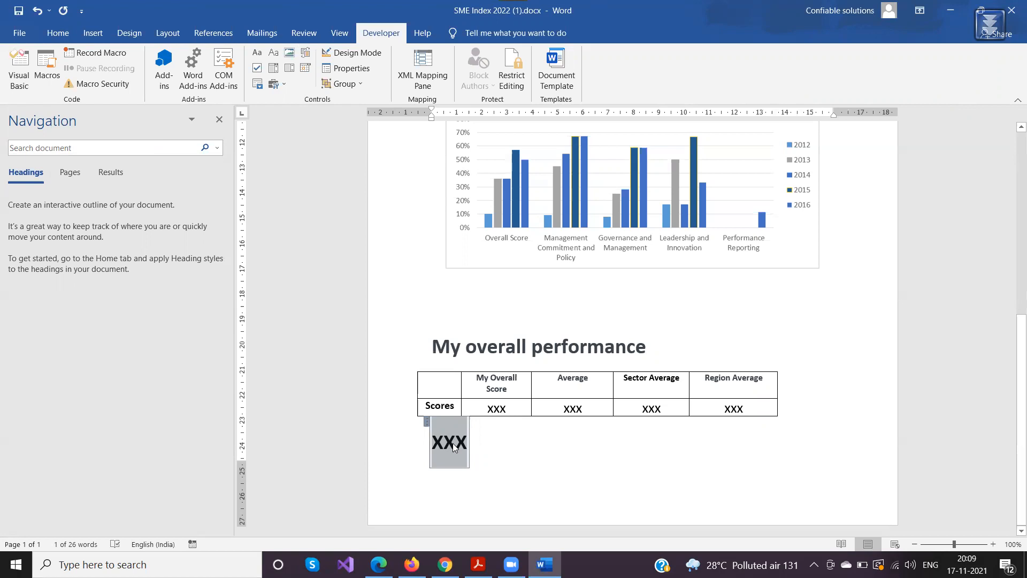
Compare the new content control below the table with the titled one in the My Overall Score column.
{"action": "left_click", "coordinate": [497, 407]}
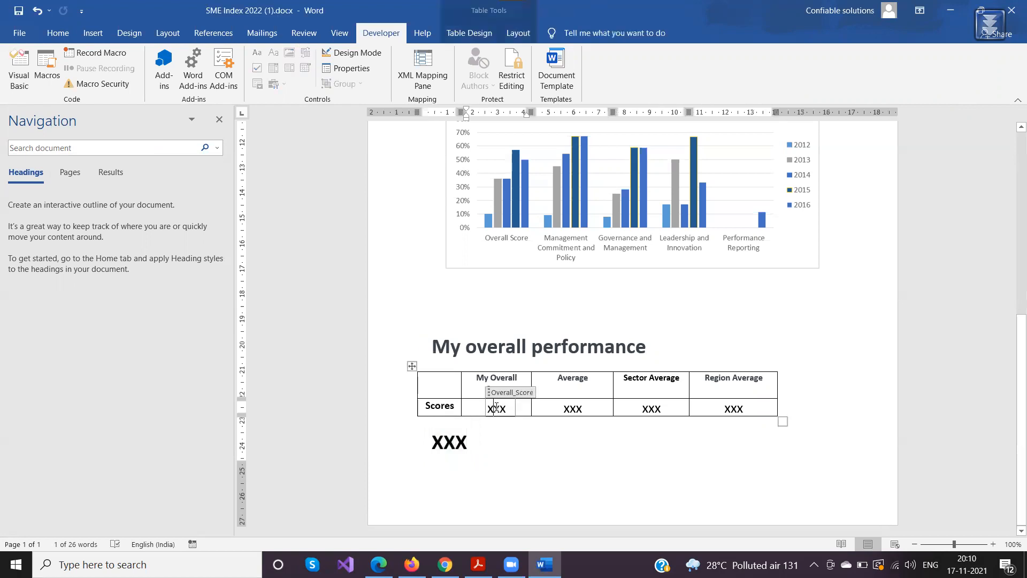
{"action": "left_click", "coordinate": [453, 443]}
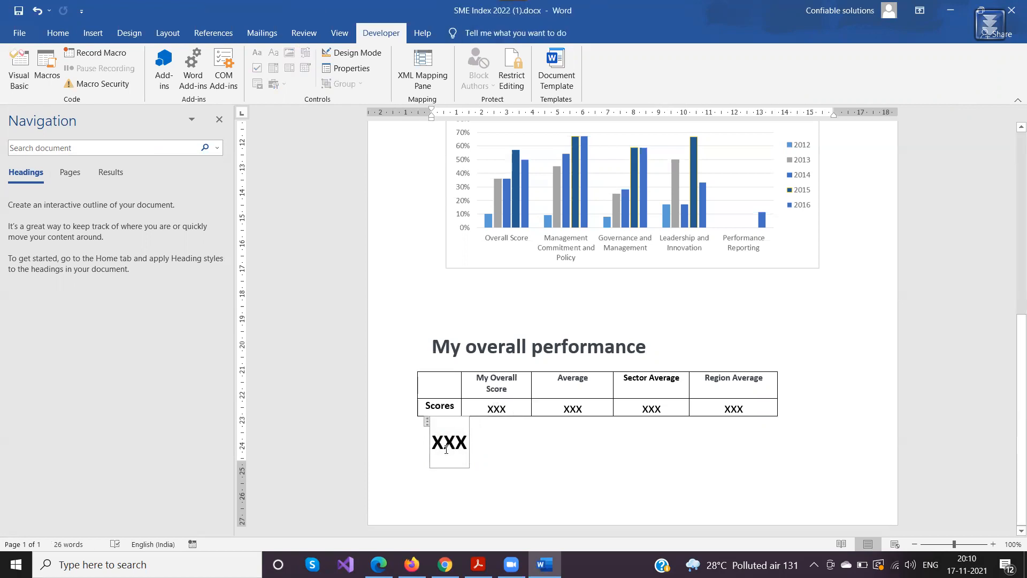
{"action": "left_click", "coordinate": [653, 351]}
{"action": "left_click", "coordinate": [430, 425]}
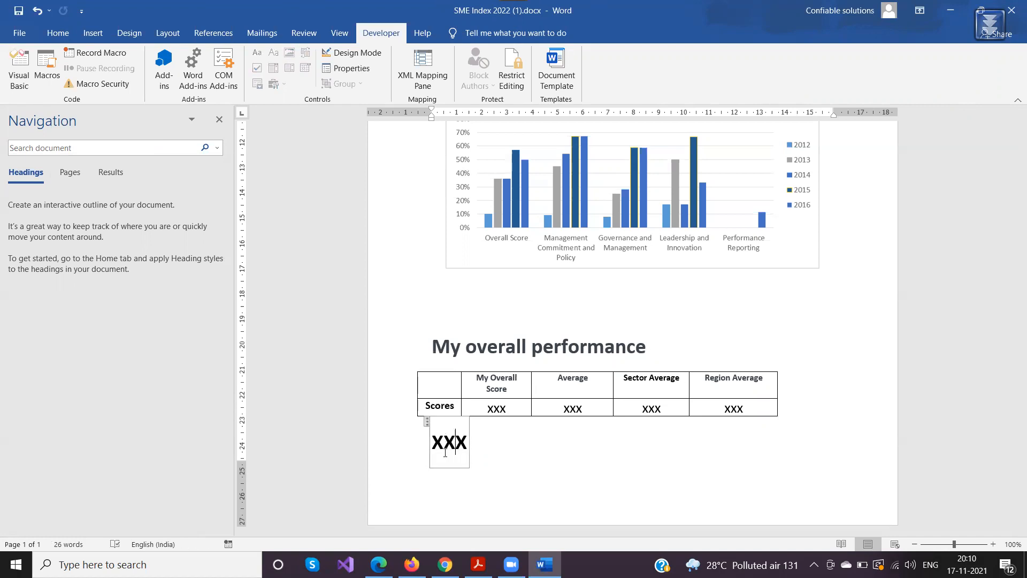
Add a colon to the "My overall performance" heading and move the XXX content control after it, without an extra line.
{"action": "left_click", "coordinate": [444, 441]}
{"action": "double_click", "coordinate": [449, 441]}
{"action": "key", "text": "ctrl+c"}
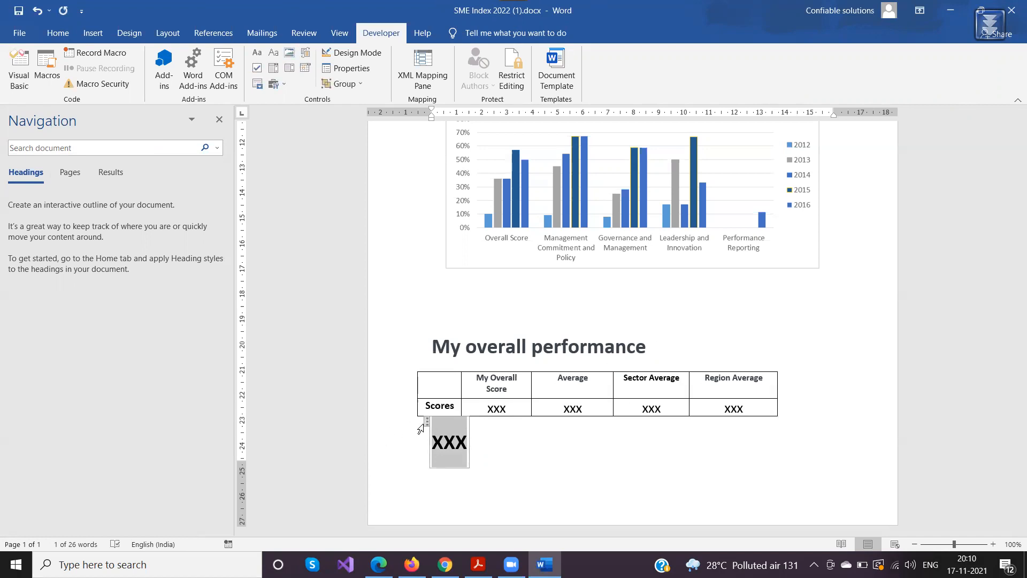
{"action": "key", "text": "Delete"}
{"action": "left_click", "coordinate": [665, 346]}
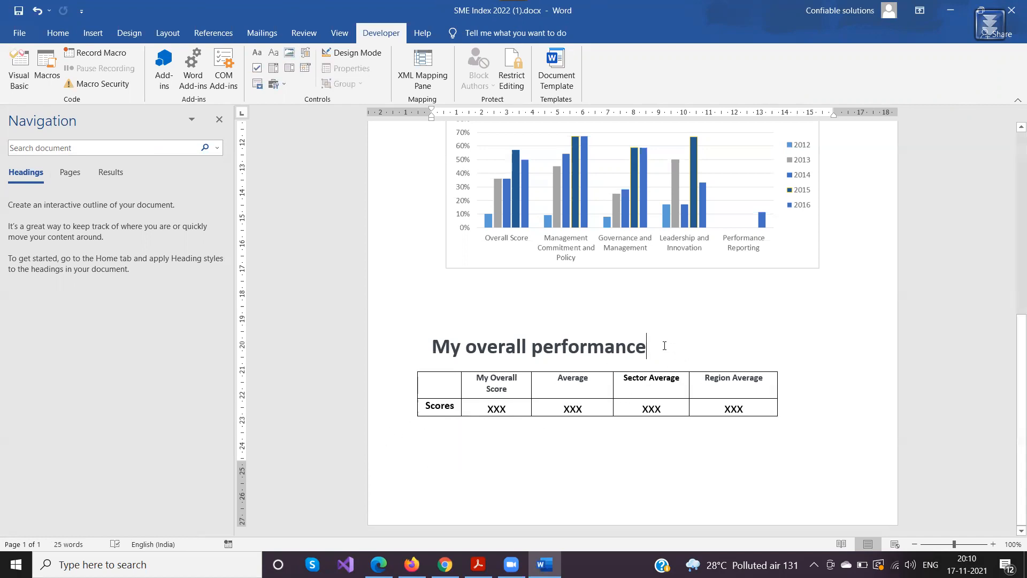
{"action": "type", "text": ":"}
{"action": "key", "text": "ctrl+v"}
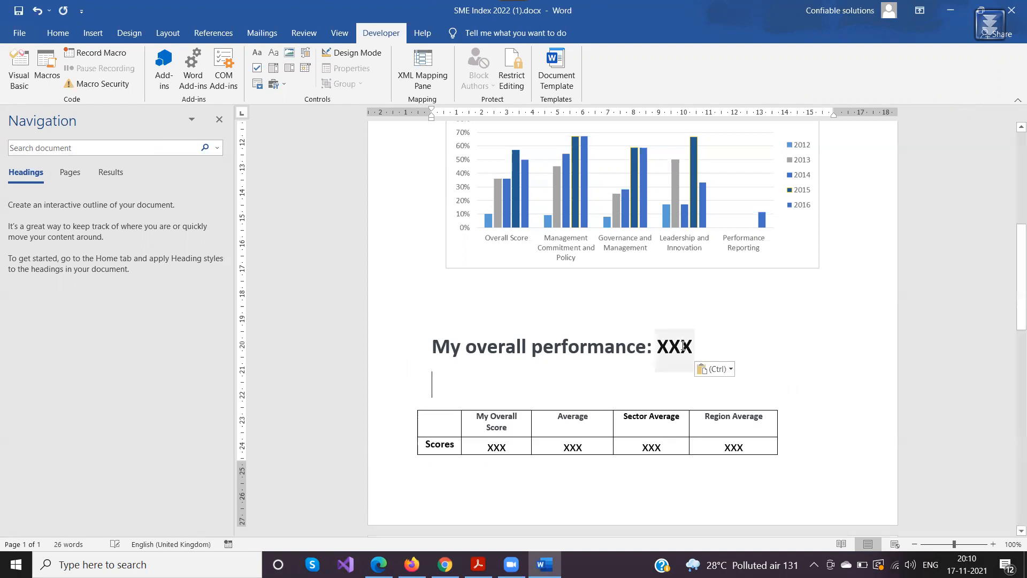
{"action": "key", "text": "BackSpace"}
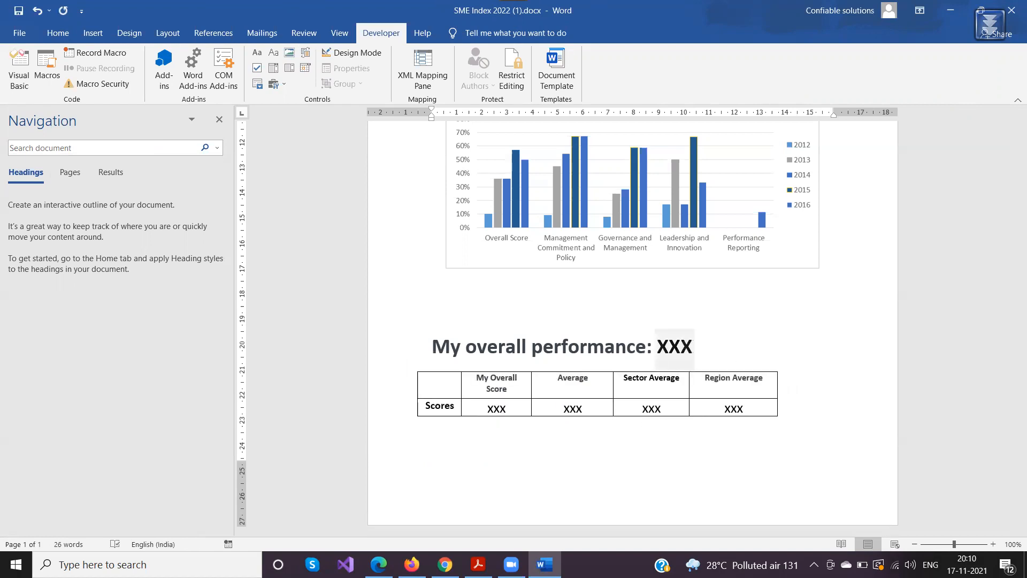
Check the title of the table's My Overall Score control against the untitled XXX control in the heading.
{"action": "left_click", "coordinate": [677, 348]}
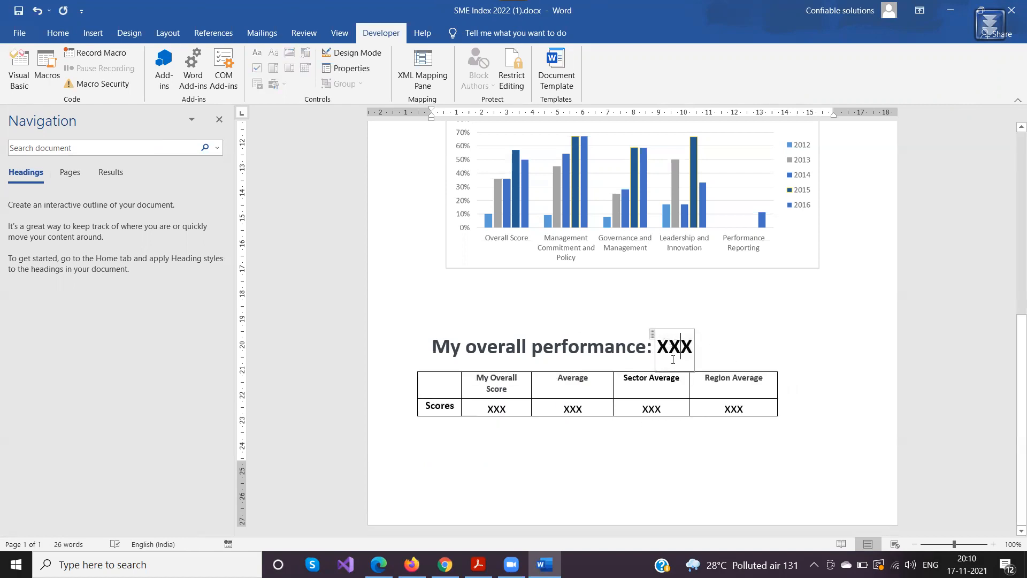
{"action": "left_click", "coordinate": [513, 403]}
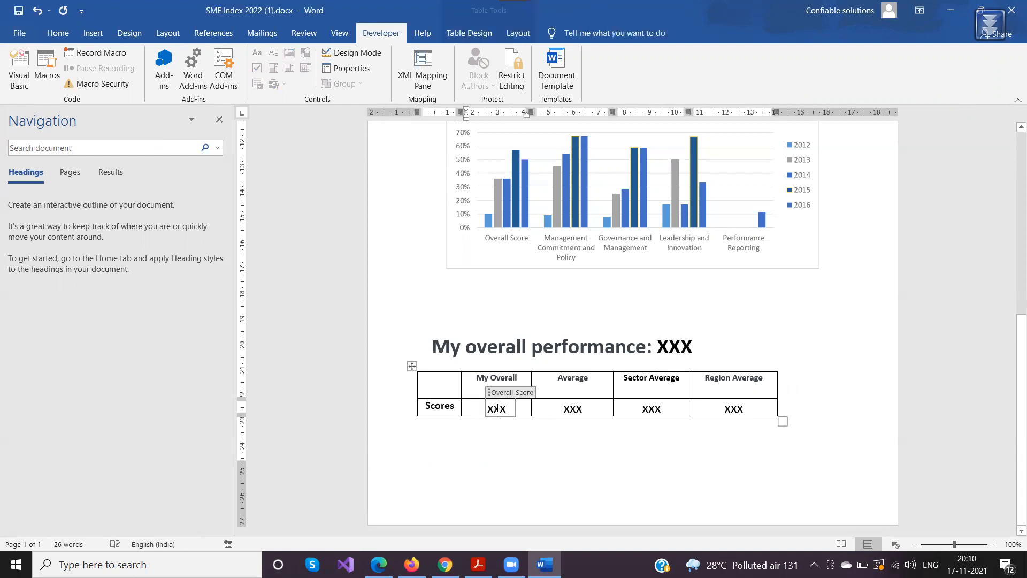
{"action": "left_click", "coordinate": [672, 346]}
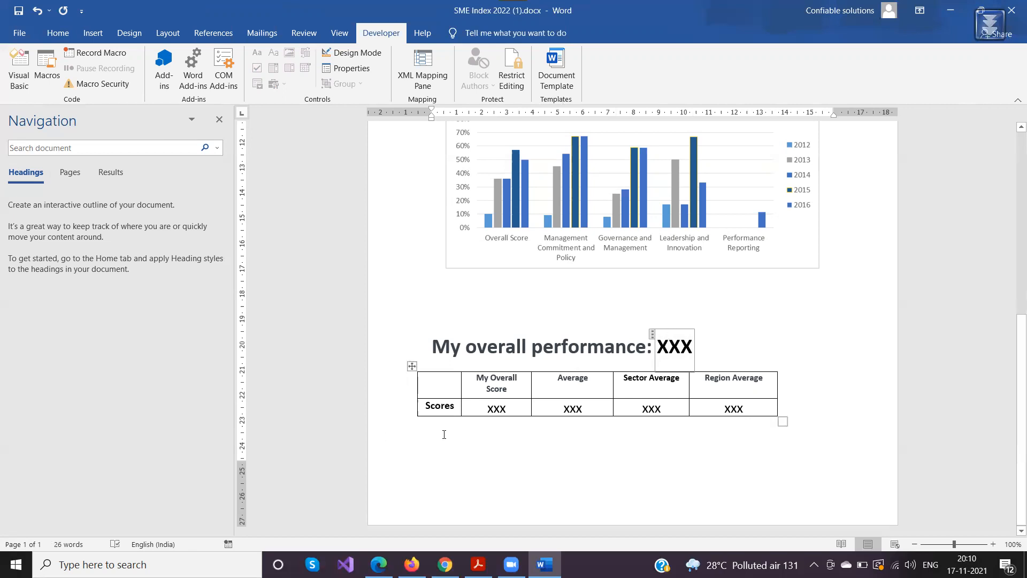
{"action": "left_click", "coordinate": [496, 410]}
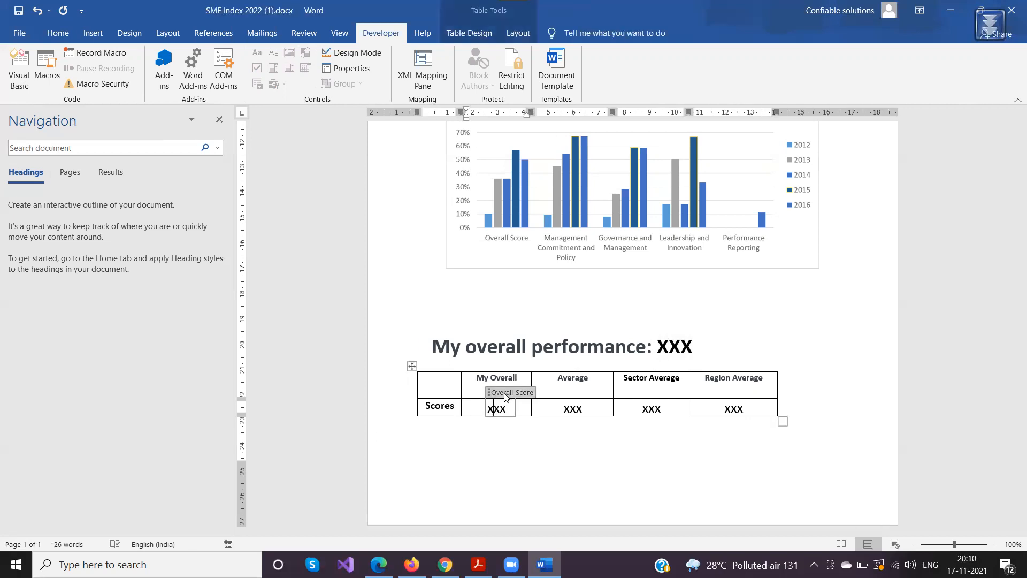
Set both the title and the tag of the heading's XXX content control to Overall_Score.
{"action": "left_click", "coordinate": [674, 345]}
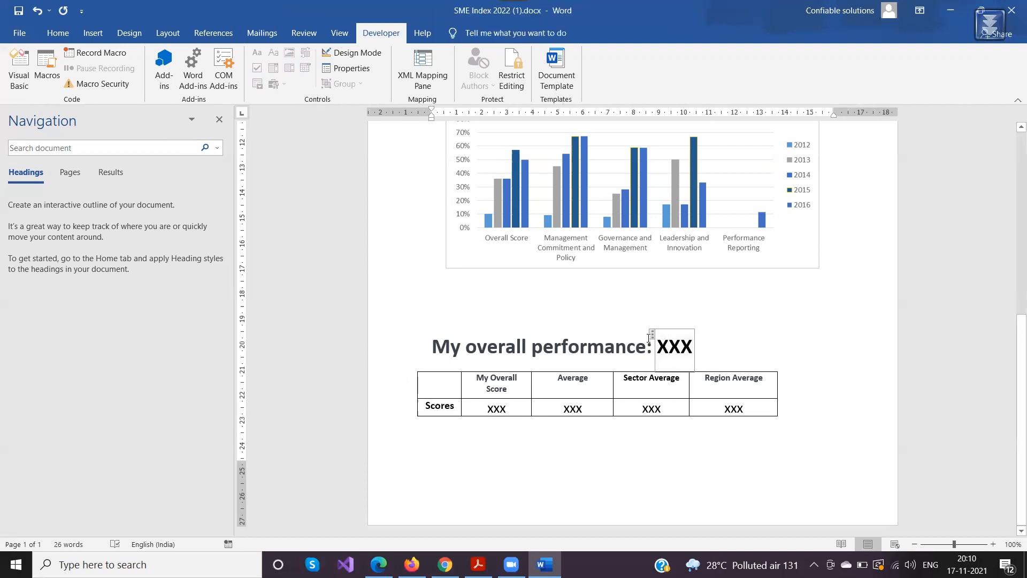
{"action": "left_click", "coordinate": [651, 335]}
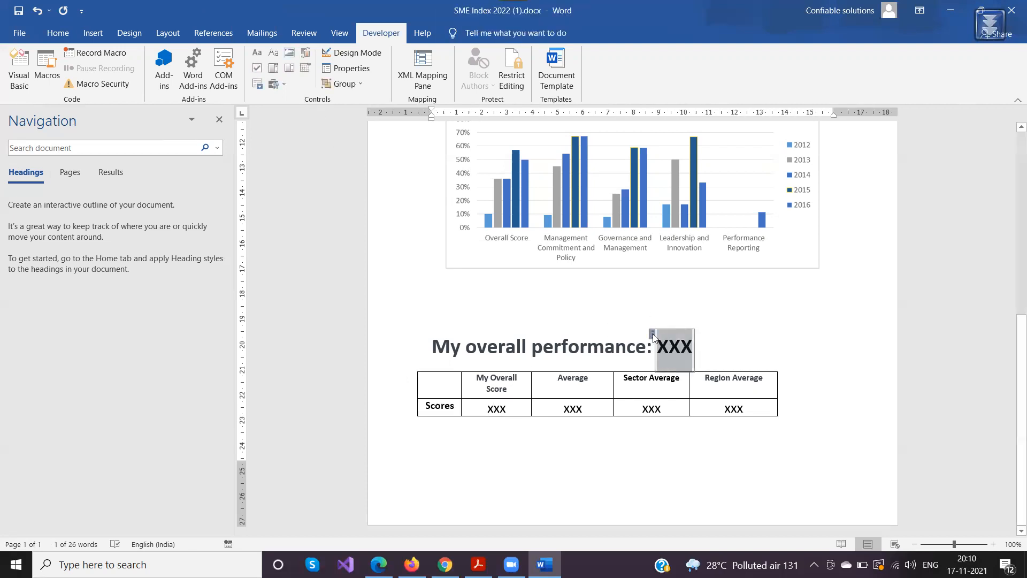
{"action": "left_click", "coordinate": [346, 71]}
{"action": "type", "text": "O"}
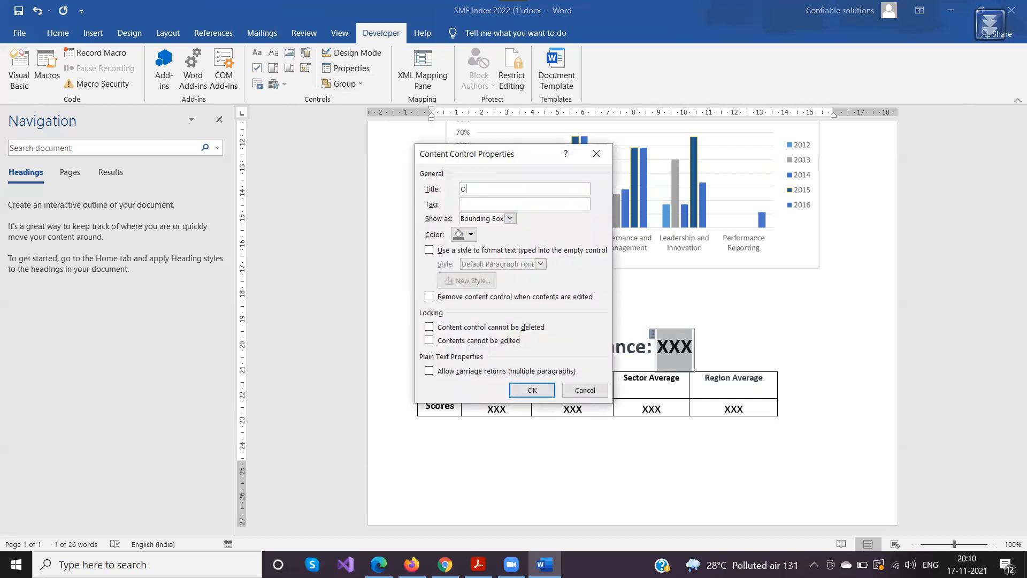
{"action": "type", "text": "verall_Score"}
{"action": "key", "text": "ctrl+a"}
{"action": "key", "text": "ctrl+c"}
{"action": "key", "text": "BackSpace"}
{"action": "key", "text": "ctrl+v"}
{"action": "key", "text": "ctrl+v"}
{"action": "left_click", "coordinate": [511, 389]}
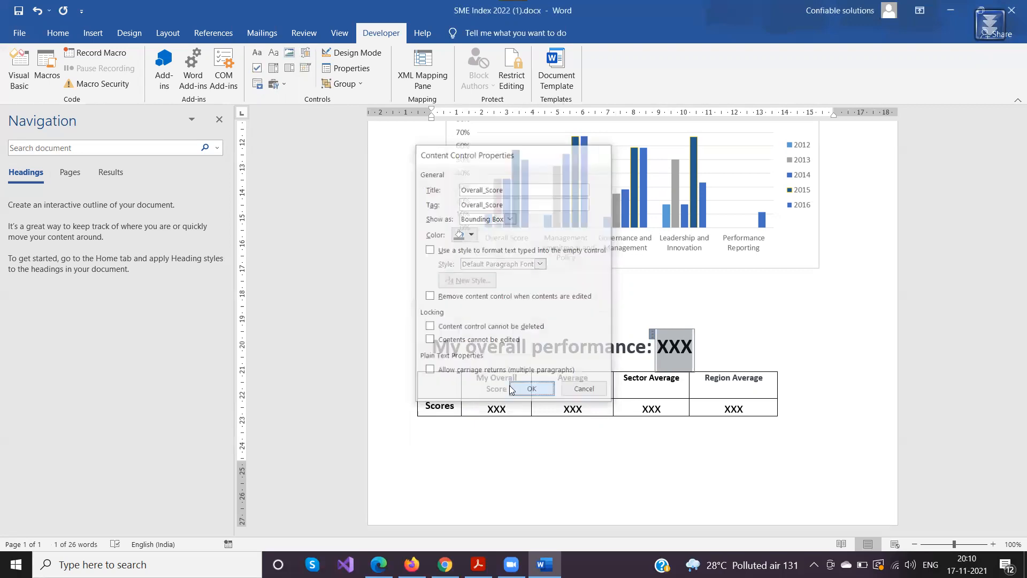
Check the titles of the heading's XXX control and the XXX controls under Average, Sector Average and Region Average.
{"action": "left_click", "coordinate": [665, 453]}
{"action": "left_click", "coordinate": [680, 348]}
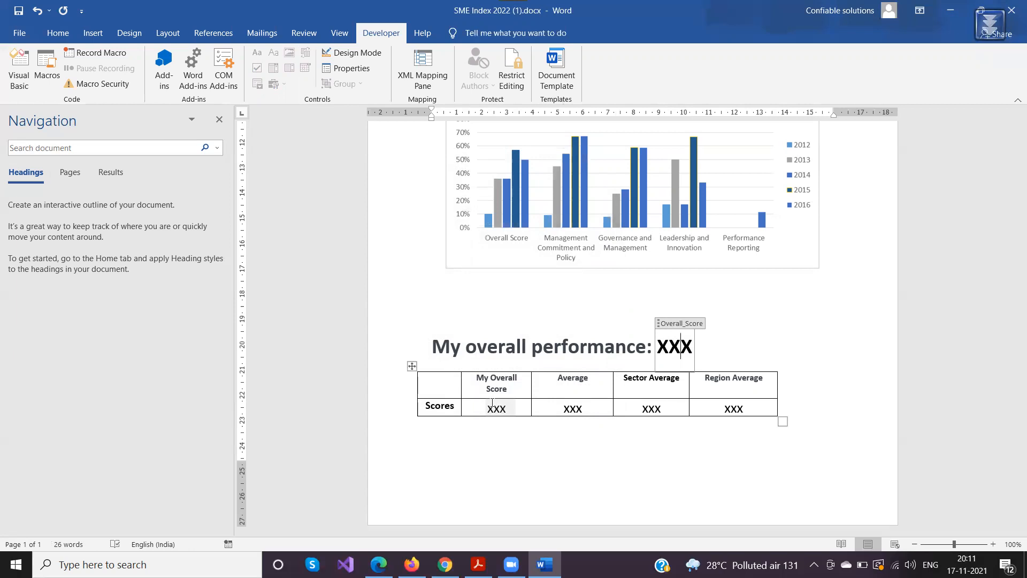
{"action": "left_click", "coordinate": [675, 346]}
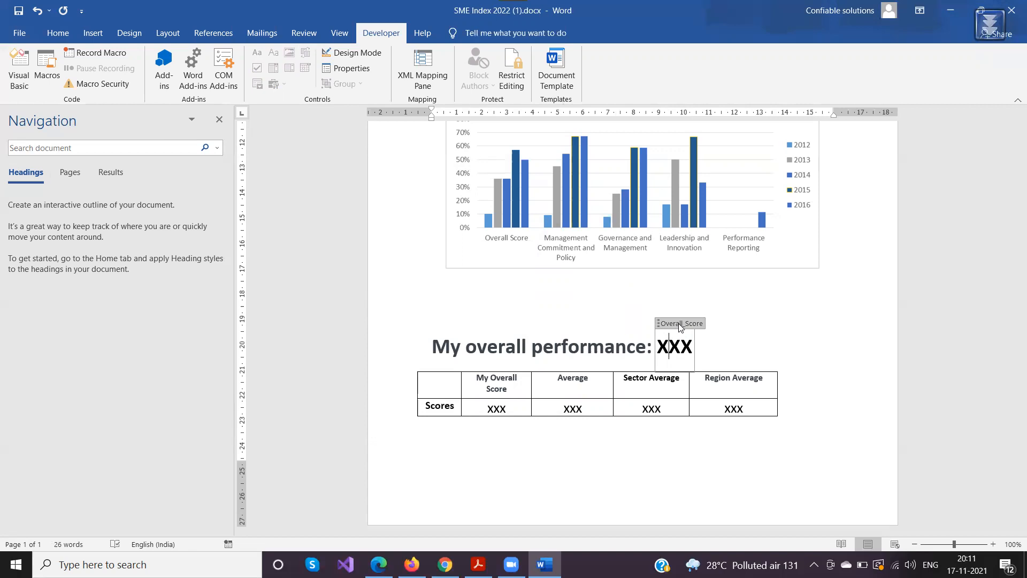
{"action": "left_click", "coordinate": [575, 409]}
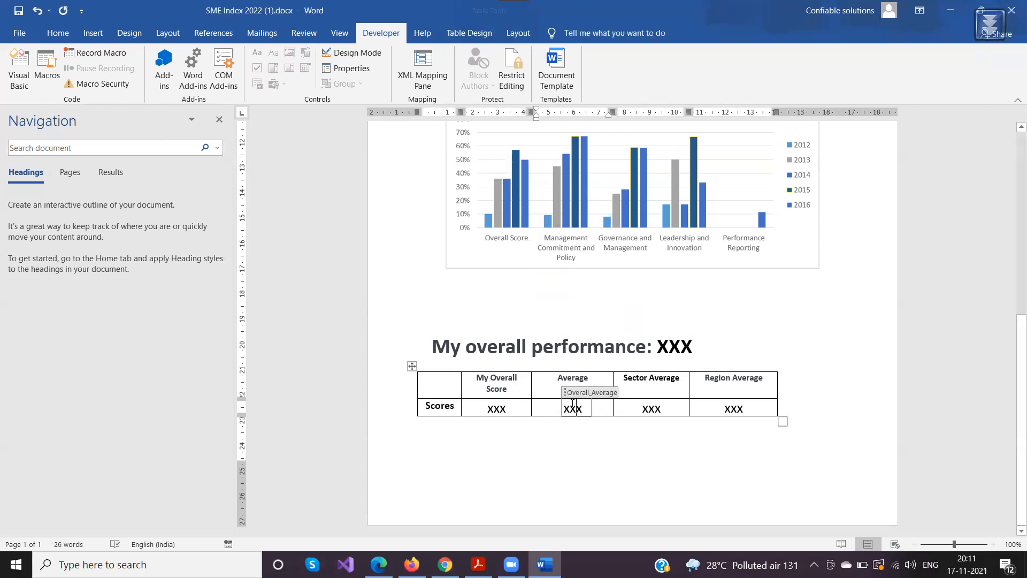
{"action": "left_click", "coordinate": [661, 410]}
{"action": "left_click", "coordinate": [737, 408]}
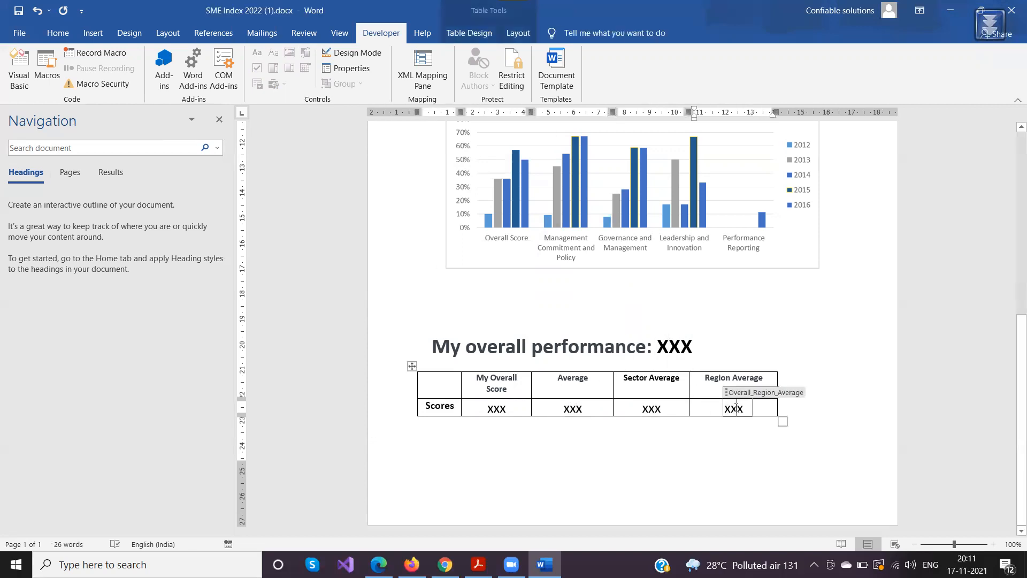
Check the title of the picture content control that holds the Draft Benchmark Results chart.
{"action": "scroll", "coordinate": [591, 398], "scroll_direction": "up", "scroll_amount": 3}
{"action": "scroll", "coordinate": [591, 398], "scroll_direction": "up", "scroll_amount": 3}
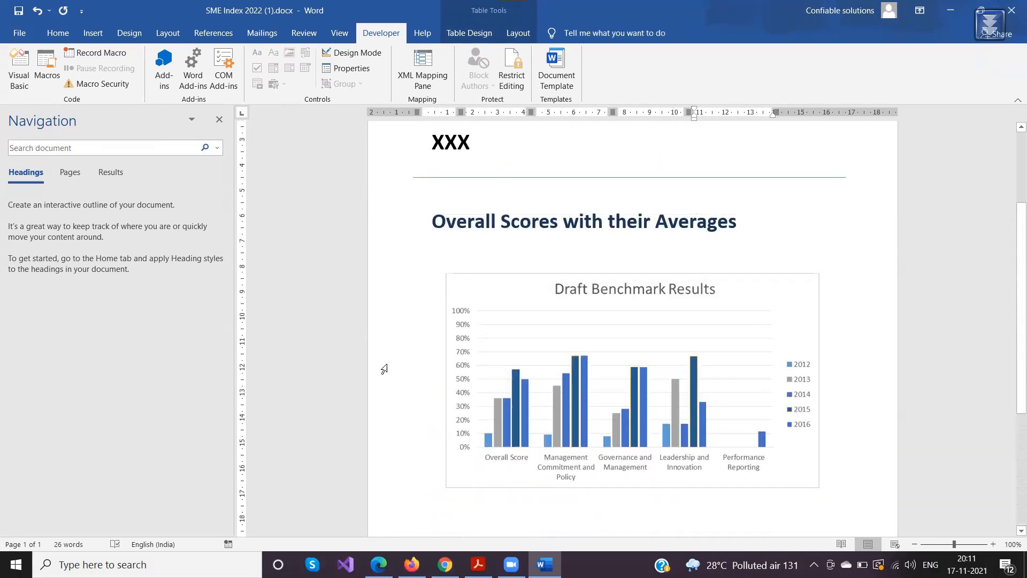
{"action": "left_click", "coordinate": [515, 368]}
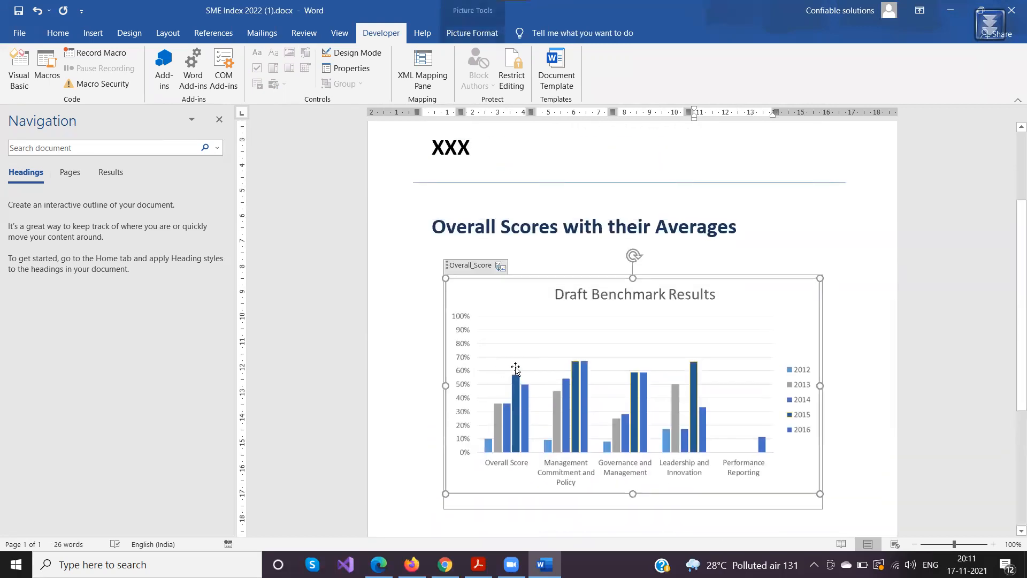
{"action": "scroll", "coordinate": [489, 367], "scroll_direction": "down", "scroll_amount": 5}
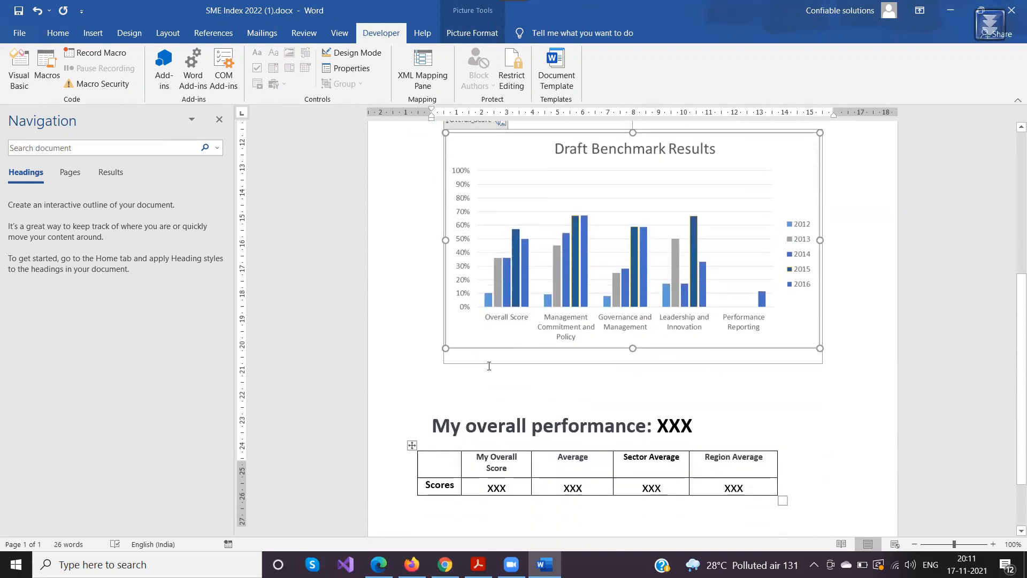
{"action": "scroll", "coordinate": [494, 368], "scroll_direction": "up", "scroll_amount": 3}
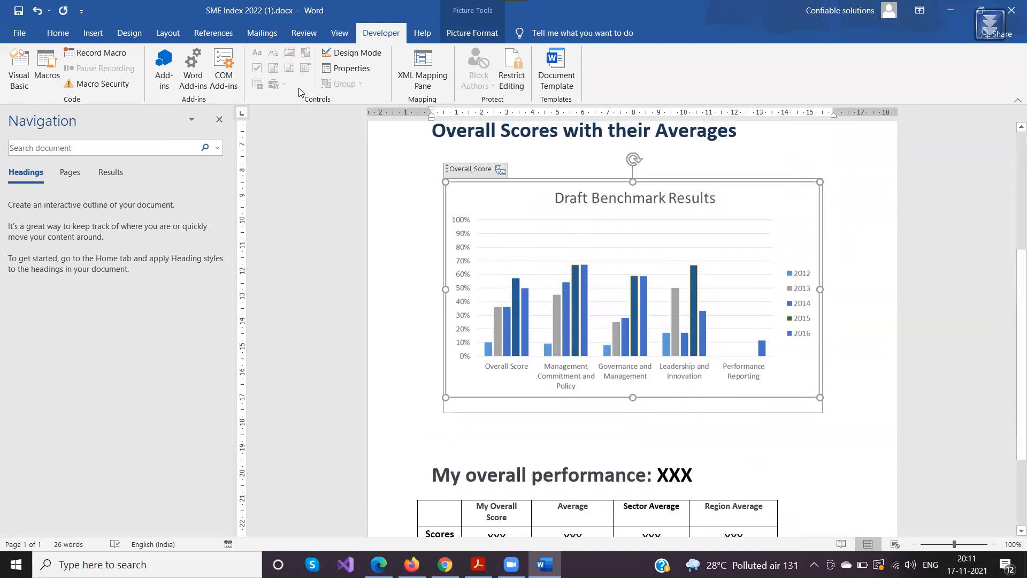
Insert a picture content control on the blank line below the chart and open its properties.
{"action": "left_click", "coordinate": [470, 448]}
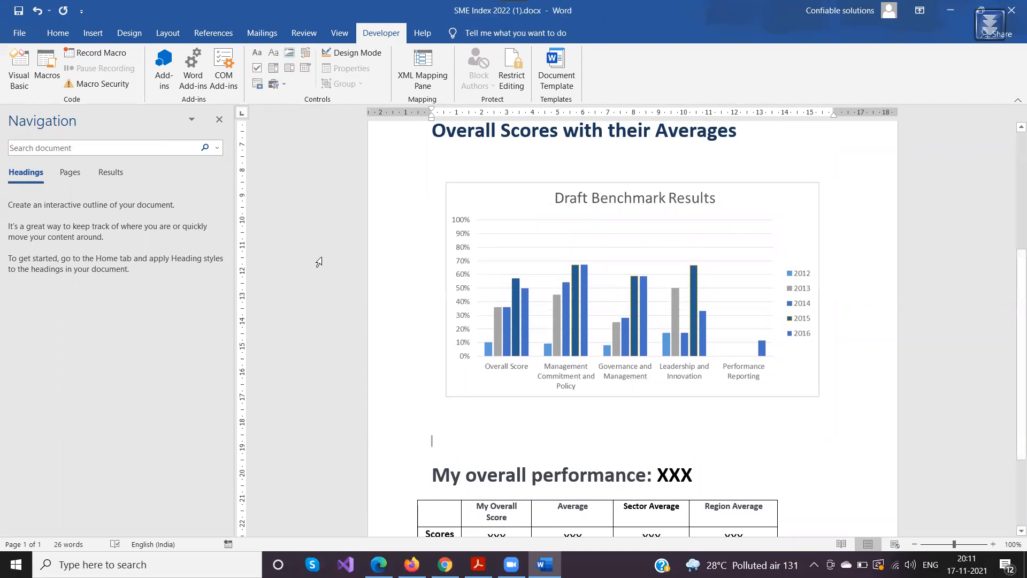
{"action": "left_click", "coordinate": [289, 53]}
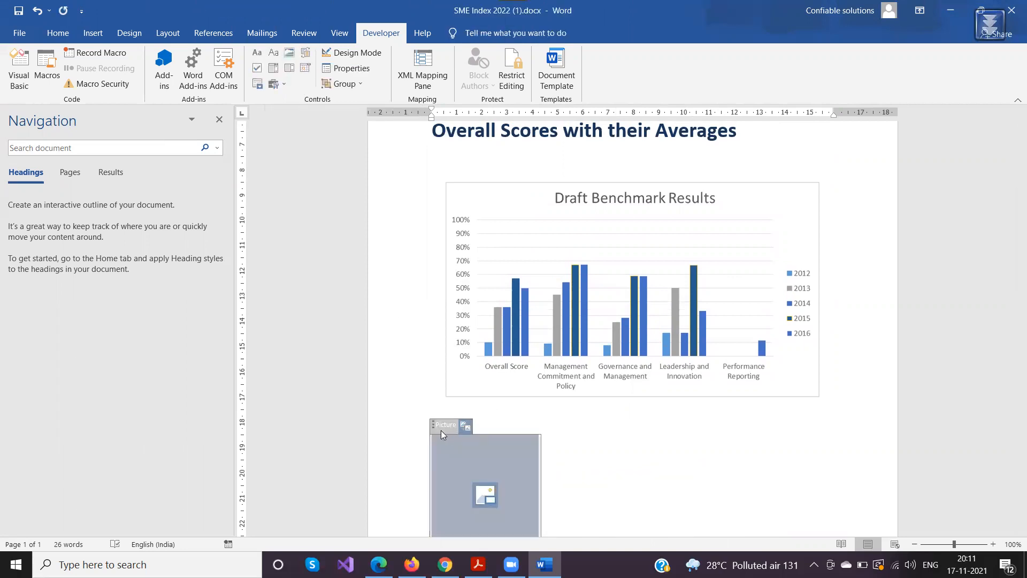
{"action": "left_click", "coordinate": [351, 69]}
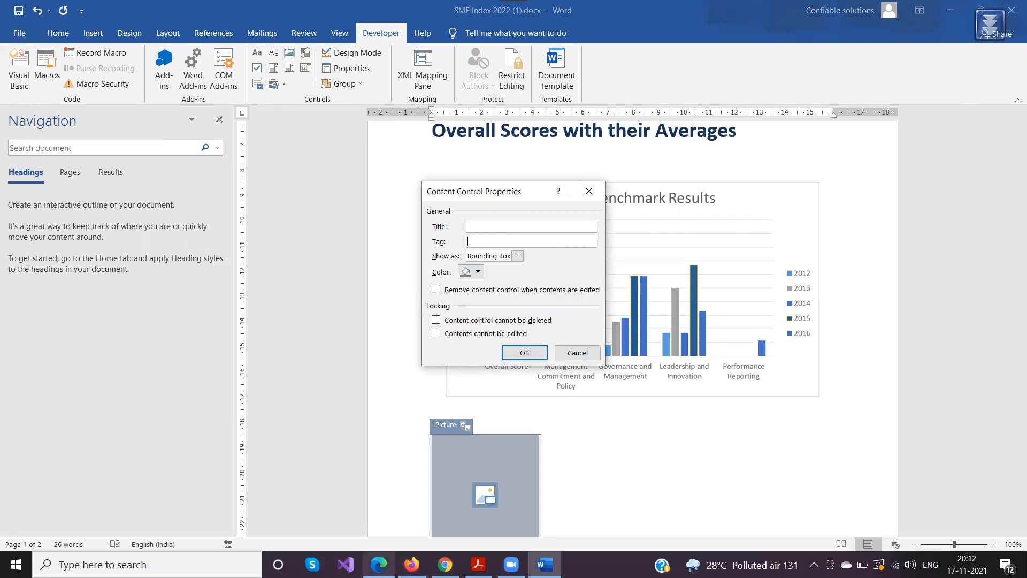
Switch to Probench Manager in Chrome and copy the chart name Overall_Score from the Partners Assessment 2021 report's chart list.
{"action": "left_click", "coordinate": [378, 564]}
{"action": "left_click", "coordinate": [411, 564]}
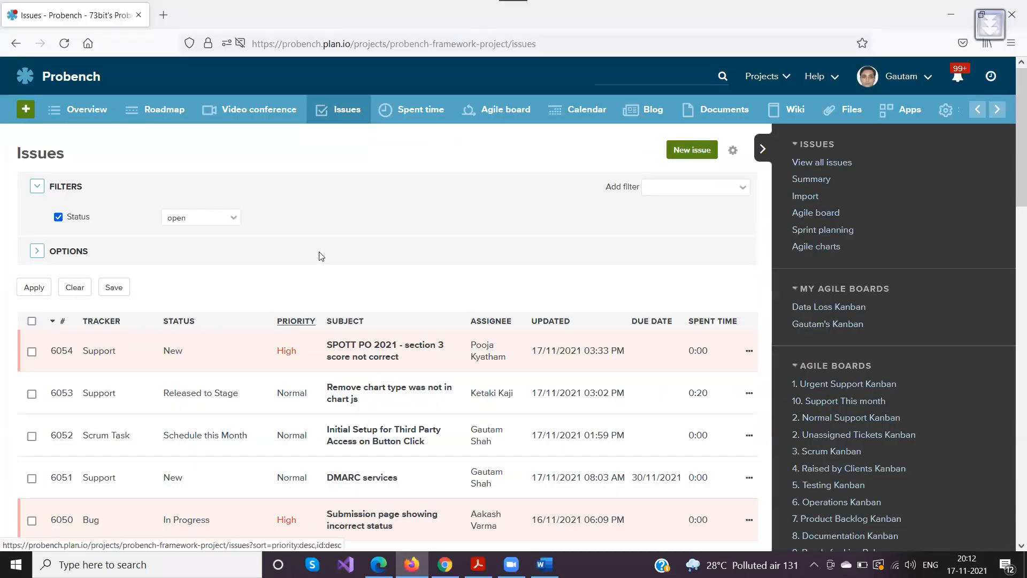
{"action": "left_click", "coordinate": [445, 565]}
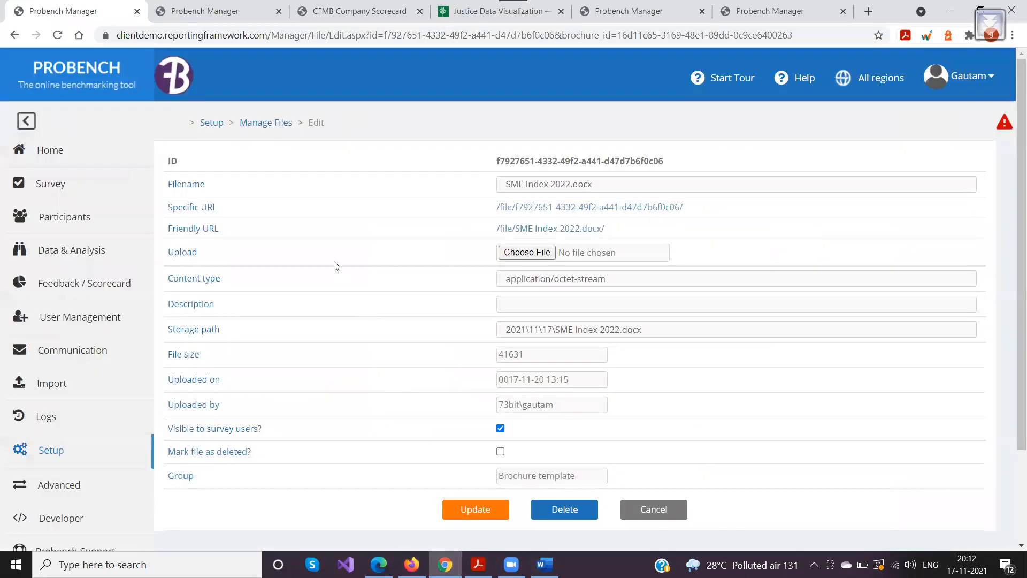
{"action": "left_click", "coordinate": [190, 13]}
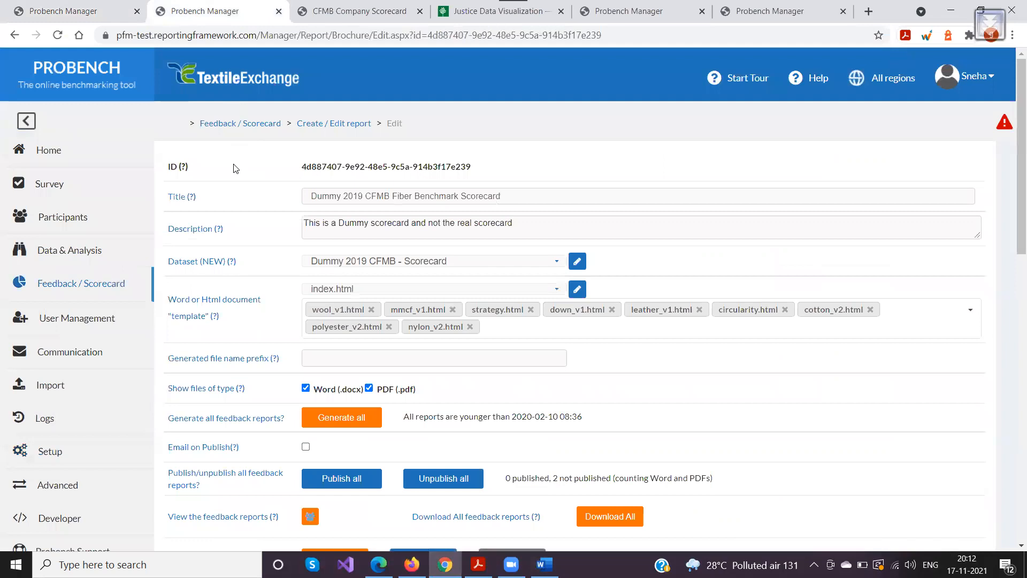
{"action": "left_click", "coordinate": [56, 15]}
{"action": "left_click", "coordinate": [14, 35]}
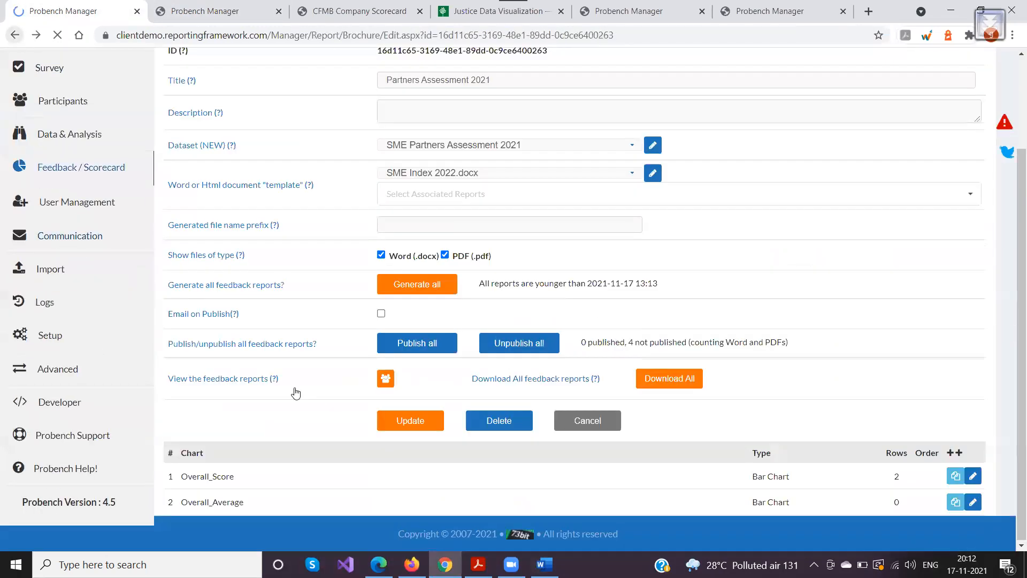
{"action": "left_click_drag", "start_coordinate": [189, 475], "coordinate": [182, 477]}
{"action": "key", "text": "ctrl+c"}
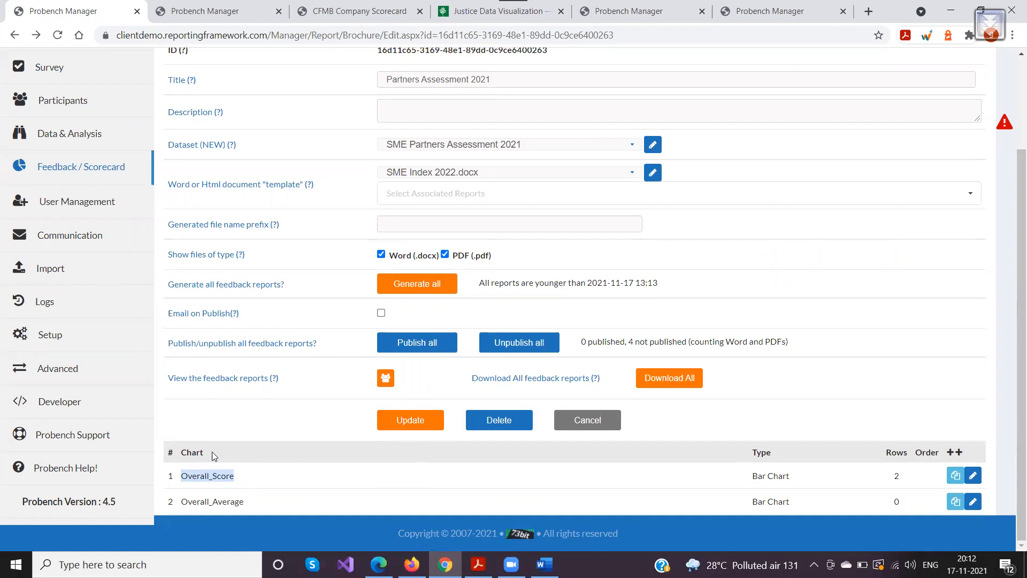
Switch back to Word and set both the title and the tag of the new picture control to Overall_Score.
{"action": "left_click", "coordinate": [544, 564]}
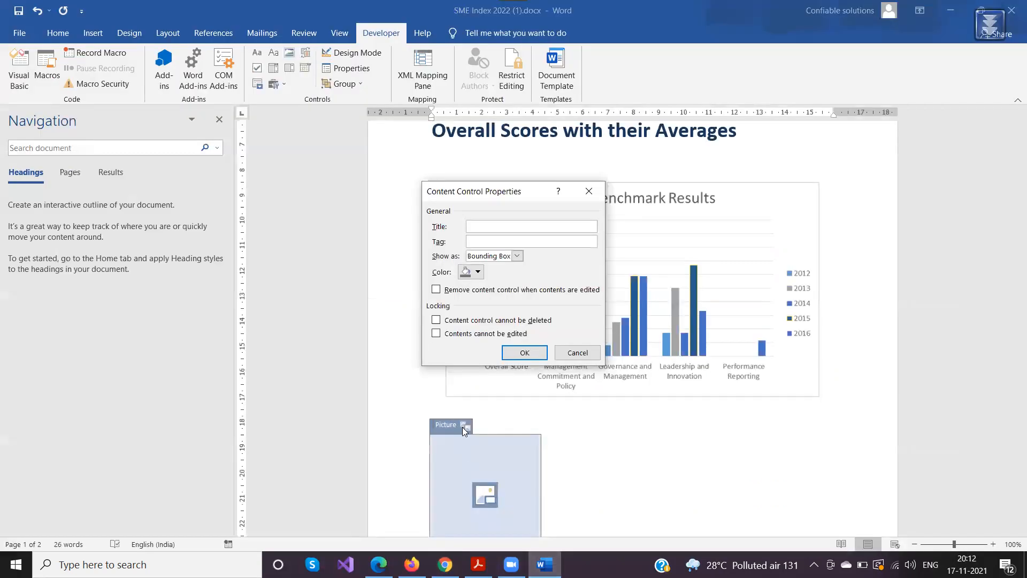
{"action": "key", "text": "ctrl+v"}
{"action": "key", "text": "ctrl+v"}
{"action": "left_click", "coordinate": [524, 353]}
{"action": "left_click", "coordinate": [448, 436]}
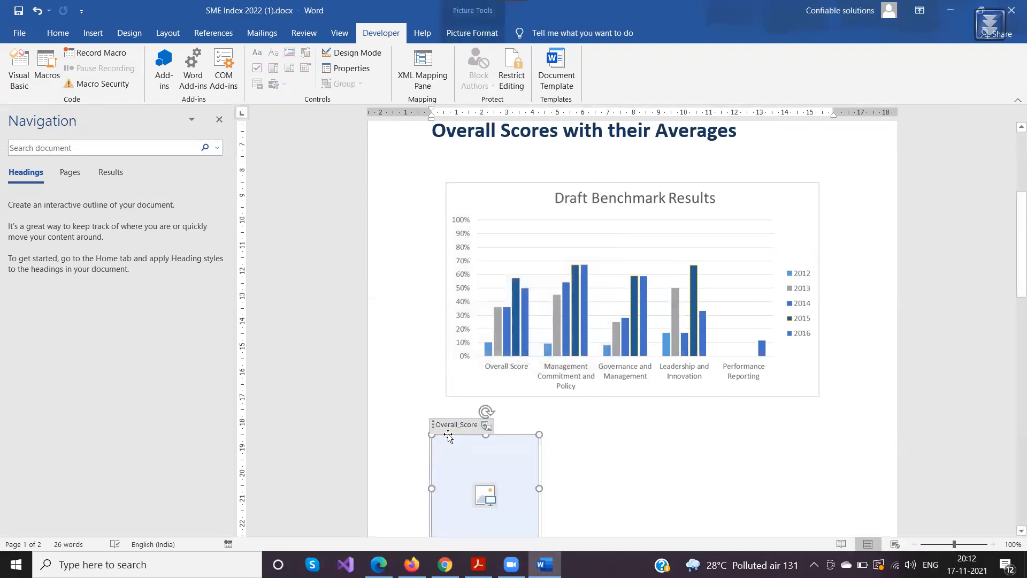
Compare the title of the new picture control with that of the XXX text control in the "My overall performance" heading.
{"action": "left_click", "coordinate": [449, 424]}
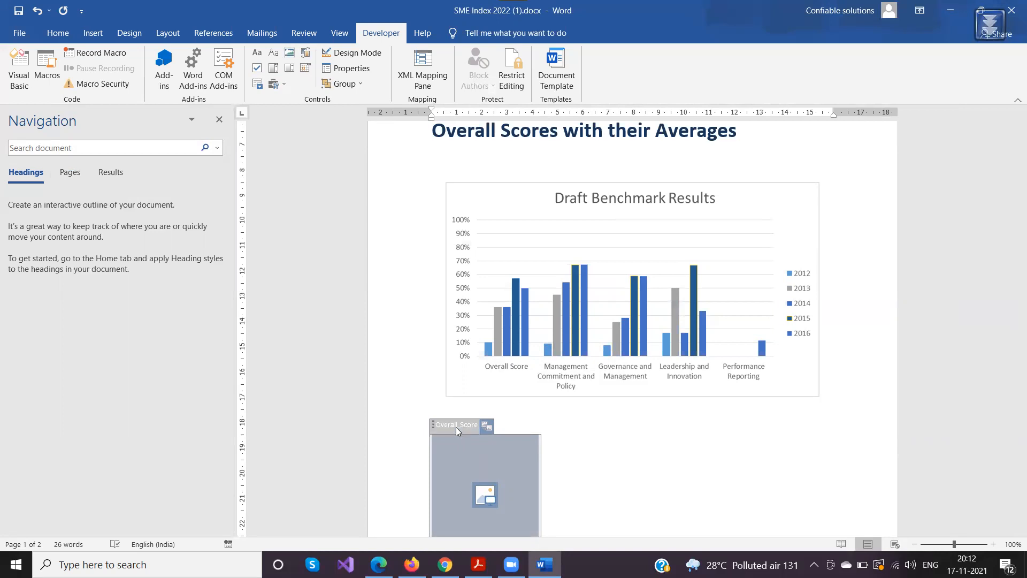
{"action": "scroll", "coordinate": [455, 427], "scroll_direction": "down", "scroll_amount": 7}
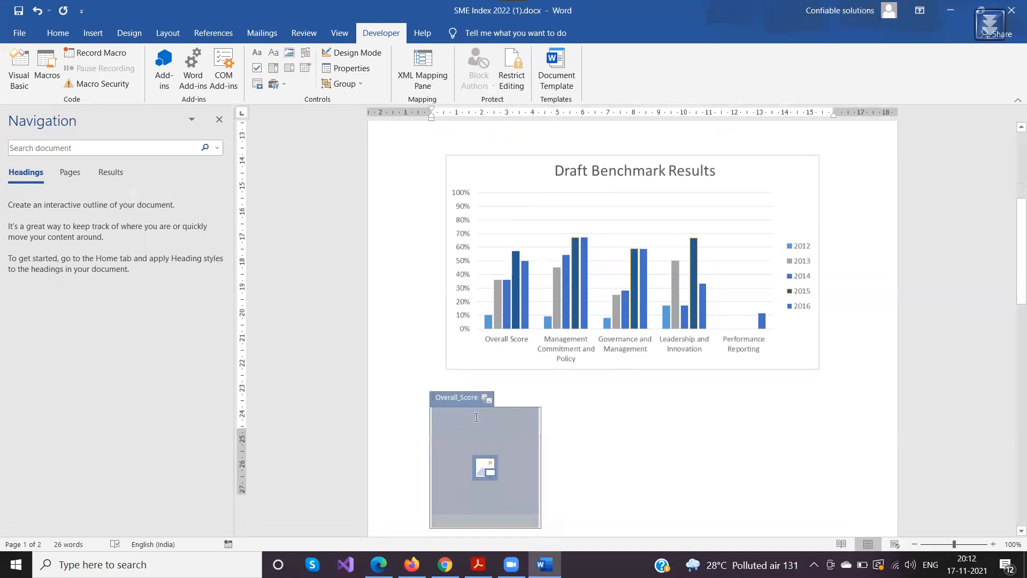
{"action": "scroll", "coordinate": [562, 398], "scroll_direction": "down", "scroll_amount": 5}
{"action": "left_click", "coordinate": [673, 198]}
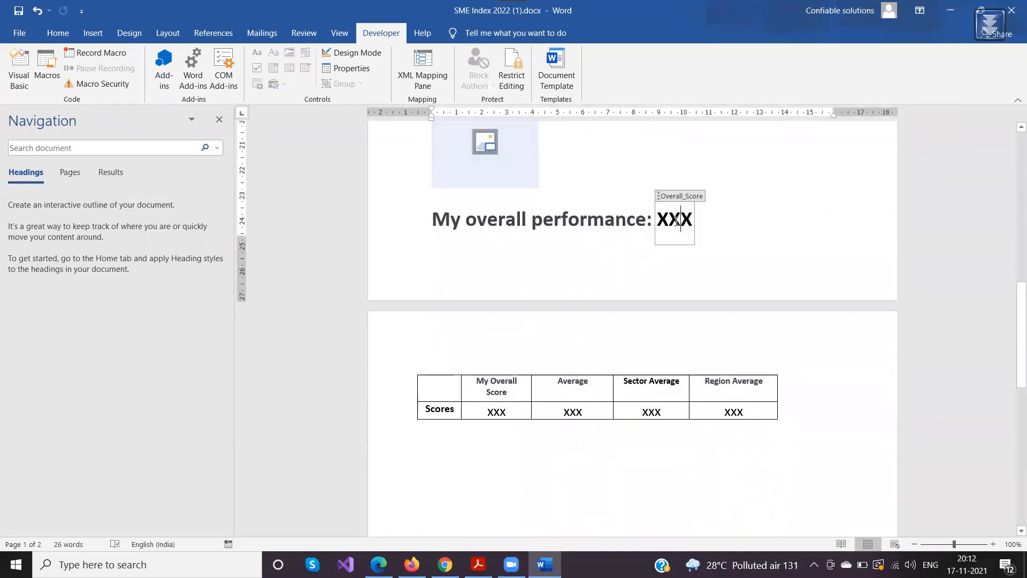
{"action": "left_click", "coordinate": [672, 196]}
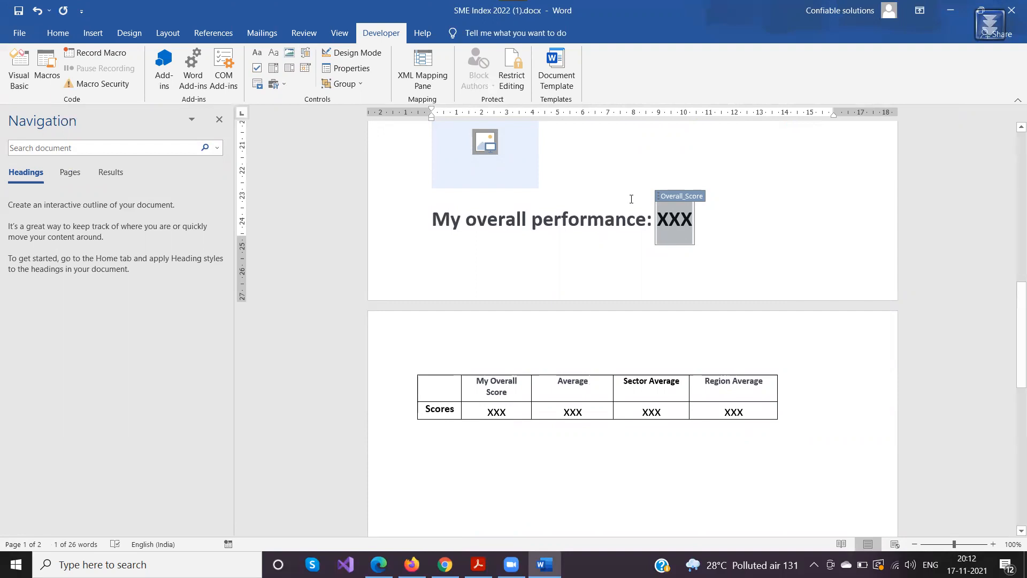
{"action": "scroll", "coordinate": [656, 242], "scroll_direction": "up", "scroll_amount": 3}
{"action": "left_click", "coordinate": [516, 184]}
{"action": "left_click", "coordinate": [672, 309]}
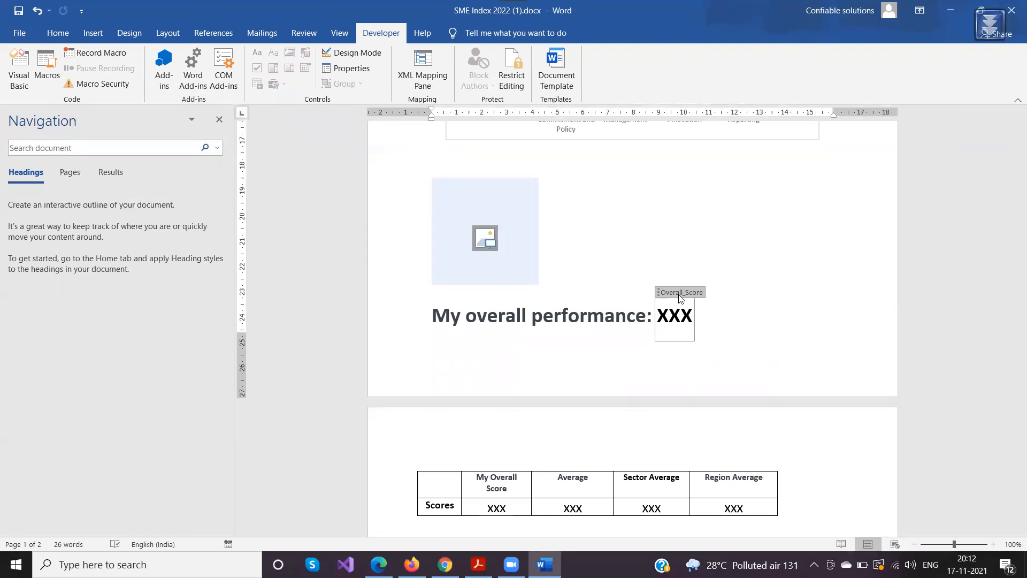
Widen the Overall_Score picture placeholder to about the width of the chart above it and save the document.
{"action": "scroll", "coordinate": [717, 346], "scroll_direction": "up", "scroll_amount": 7}
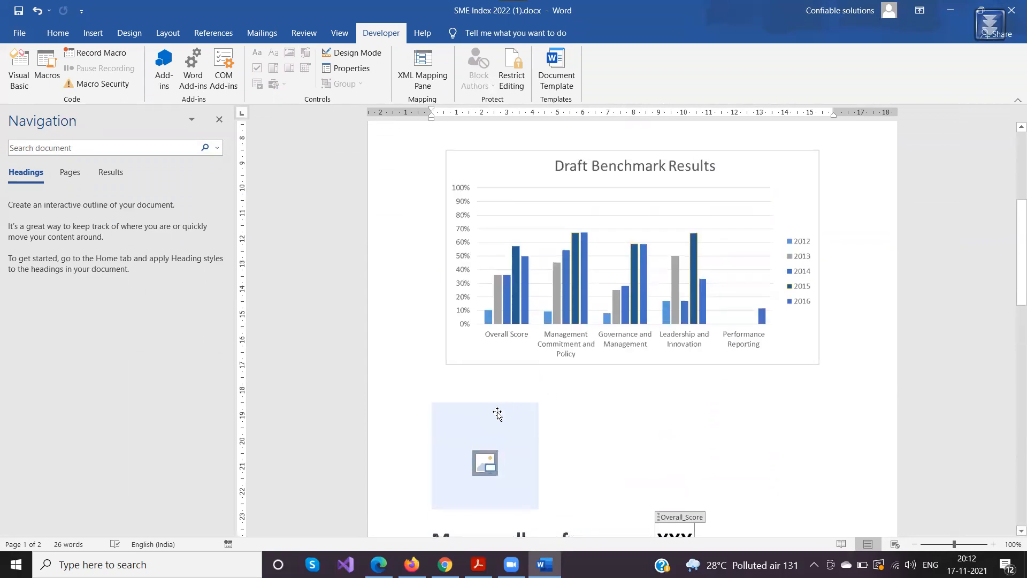
{"action": "left_click", "coordinate": [497, 413]}
{"action": "left_click_drag", "start_coordinate": [539, 456], "coordinate": [812, 456]}
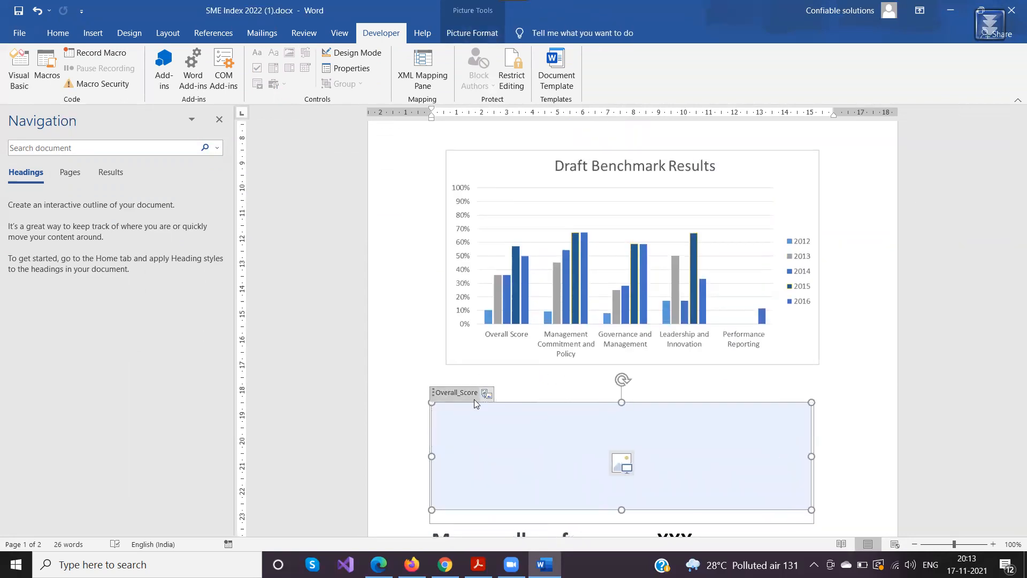
{"action": "left_click", "coordinate": [17, 10]}
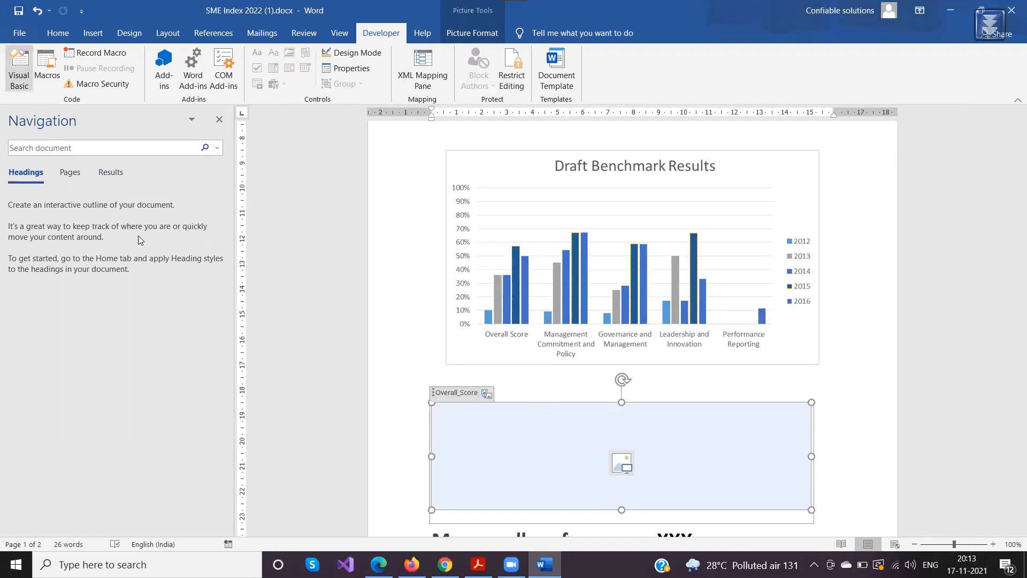
{"action": "left_click", "coordinate": [19, 11]}
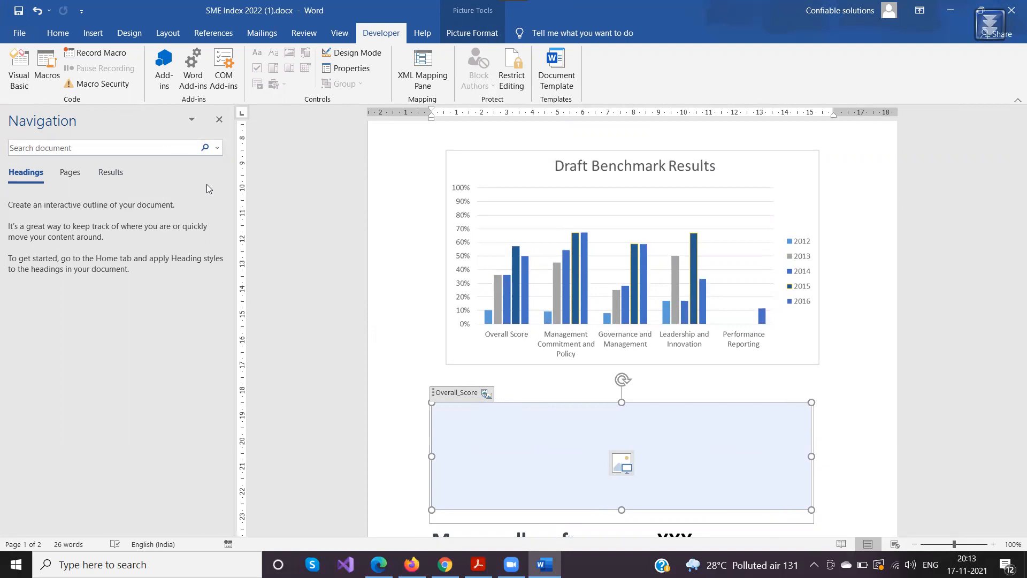
Save a copy of the document in the Downloads folder as SME Index 2022_v2.docx.
{"action": "key", "text": "alt+f"}
{"action": "key", "text": "a"}
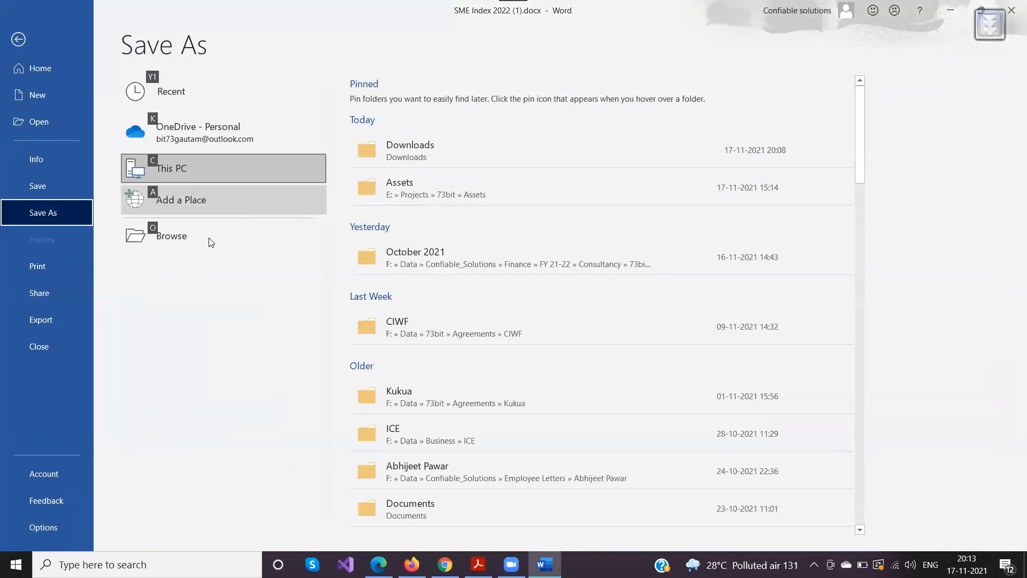
{"action": "left_click", "coordinate": [208, 238]}
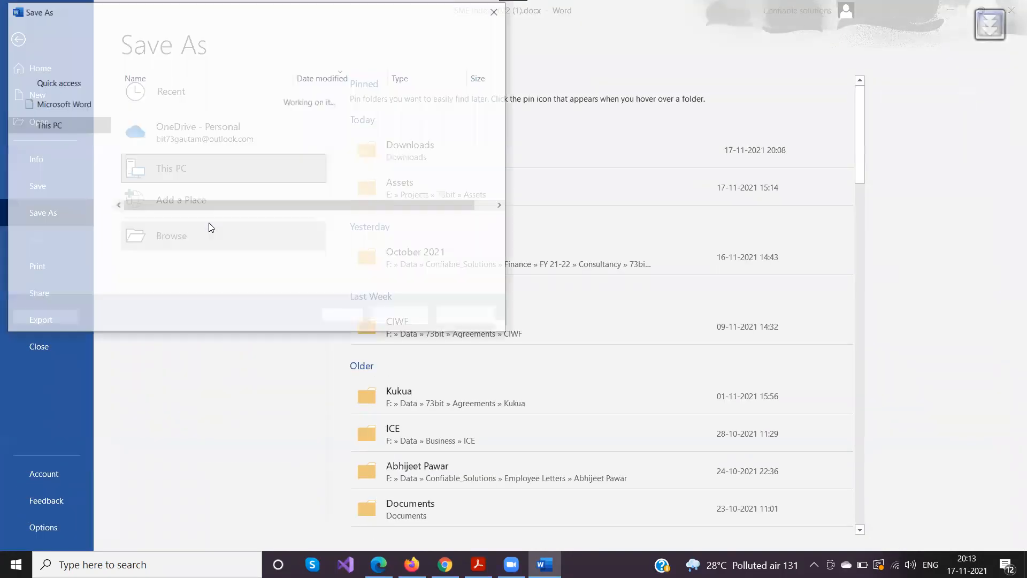
{"action": "left_click", "coordinate": [159, 226]}
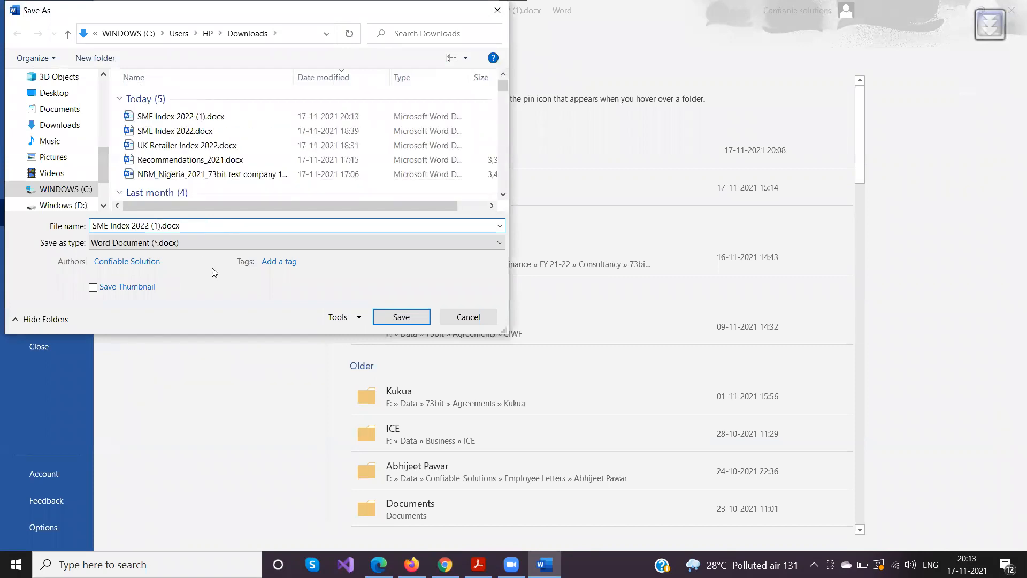
{"action": "key", "text": "BackSpace"}
{"action": "key", "text": "BackSpace"}
{"action": "key", "text": "BackSpace"}
{"action": "type", "text": "_v2"}
{"action": "left_click", "coordinate": [401, 317]}
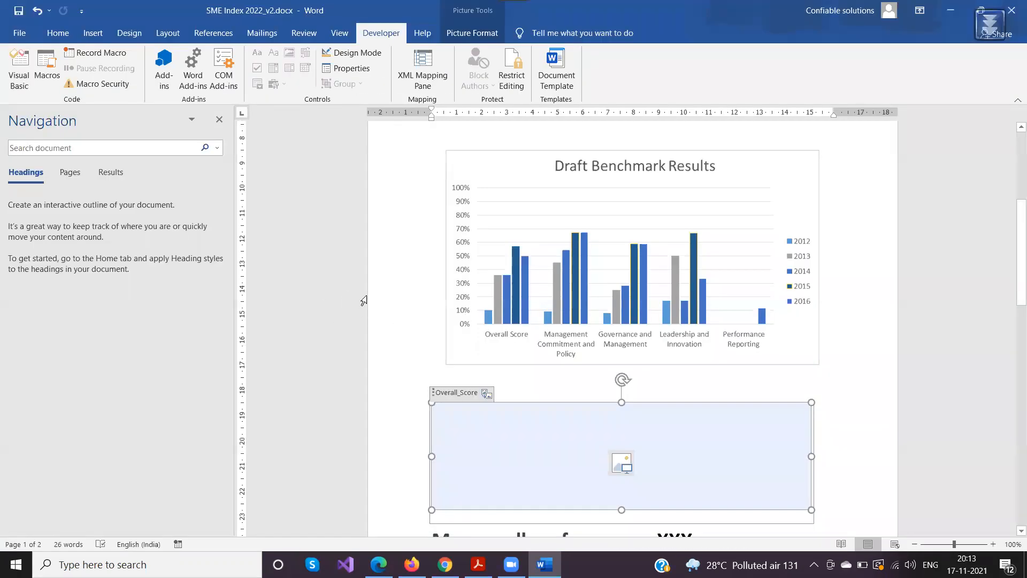
Switch to Probench Manager in Chrome and replace the Partners Assessment 2021 report's template file with SME Index 2022_v2.docx from Downloads.
{"action": "left_click", "coordinate": [379, 564]}
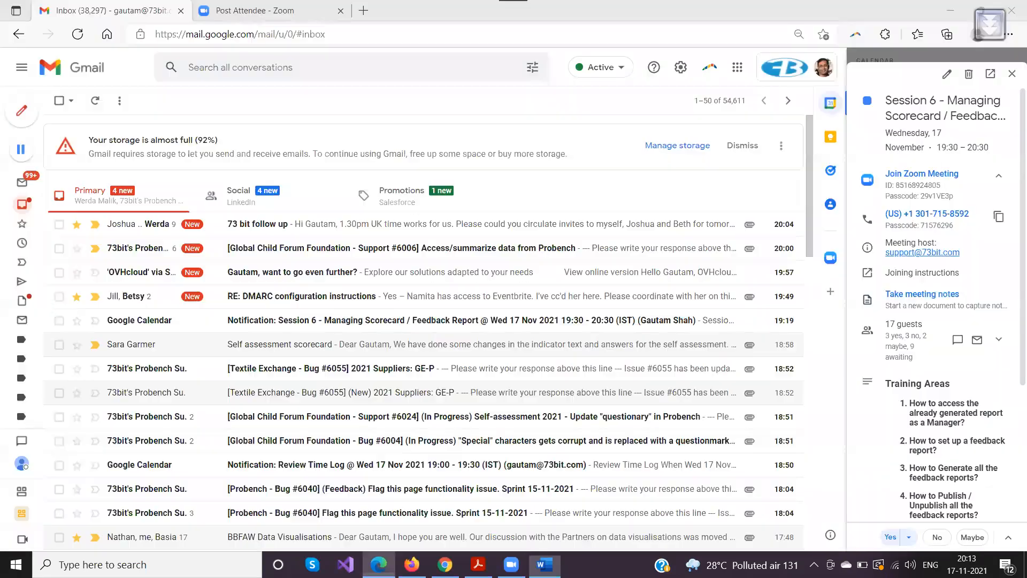
{"action": "left_click", "coordinate": [379, 565]}
{"action": "left_click", "coordinate": [445, 564]}
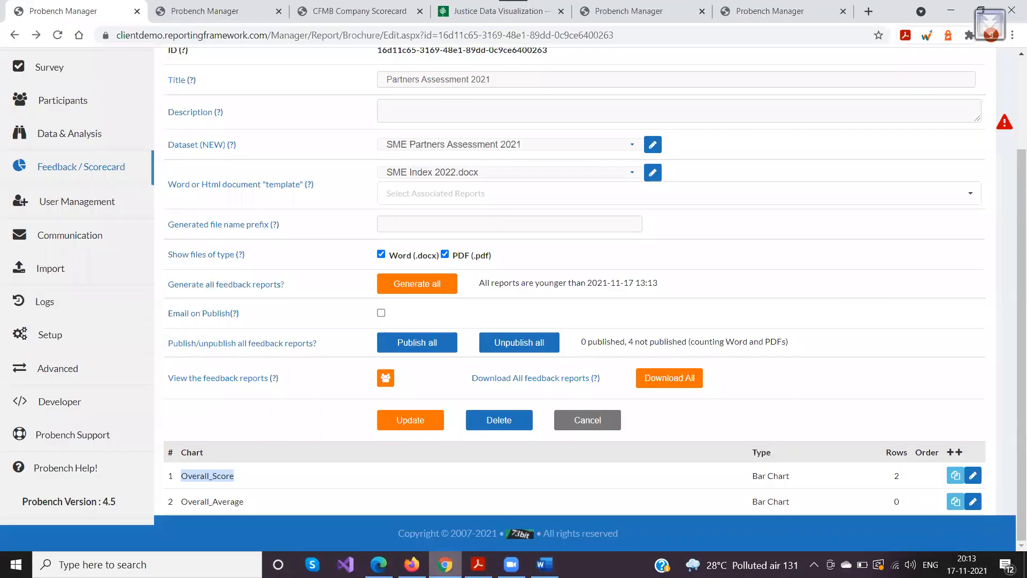
{"action": "left_click", "coordinate": [653, 177]}
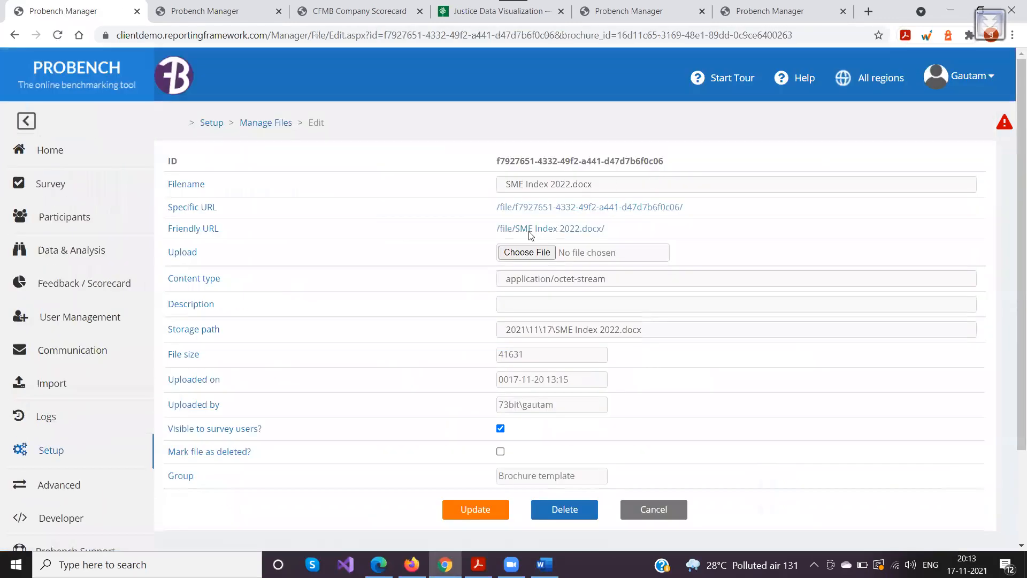
{"action": "left_click", "coordinate": [525, 254]}
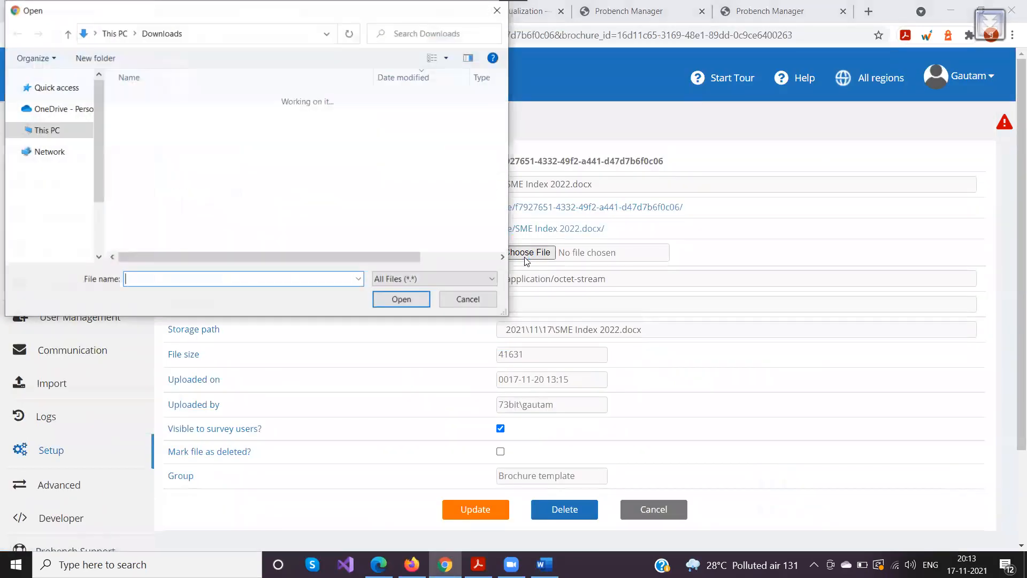
{"action": "left_click", "coordinate": [217, 114]}
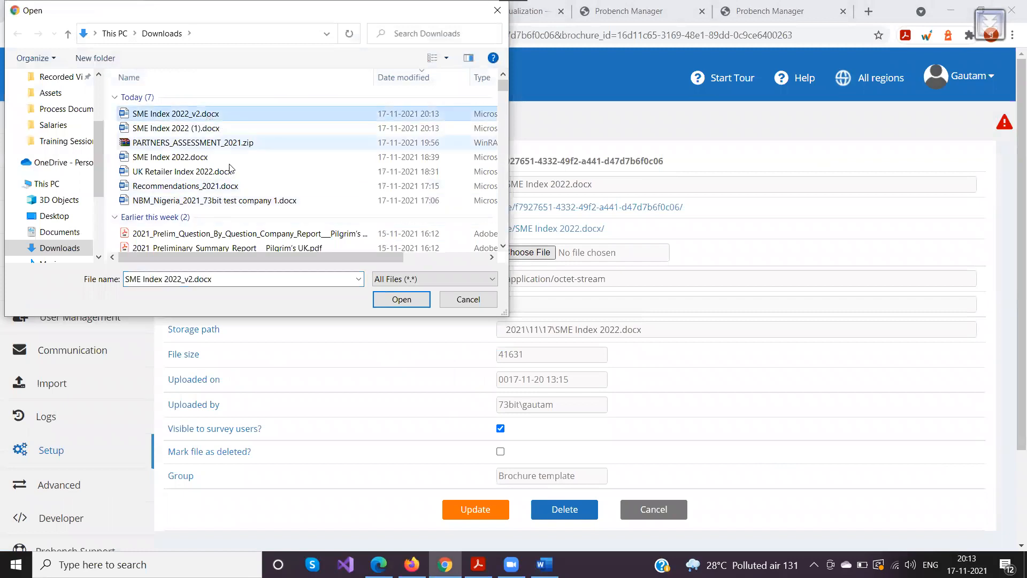
{"action": "left_click", "coordinate": [400, 303]}
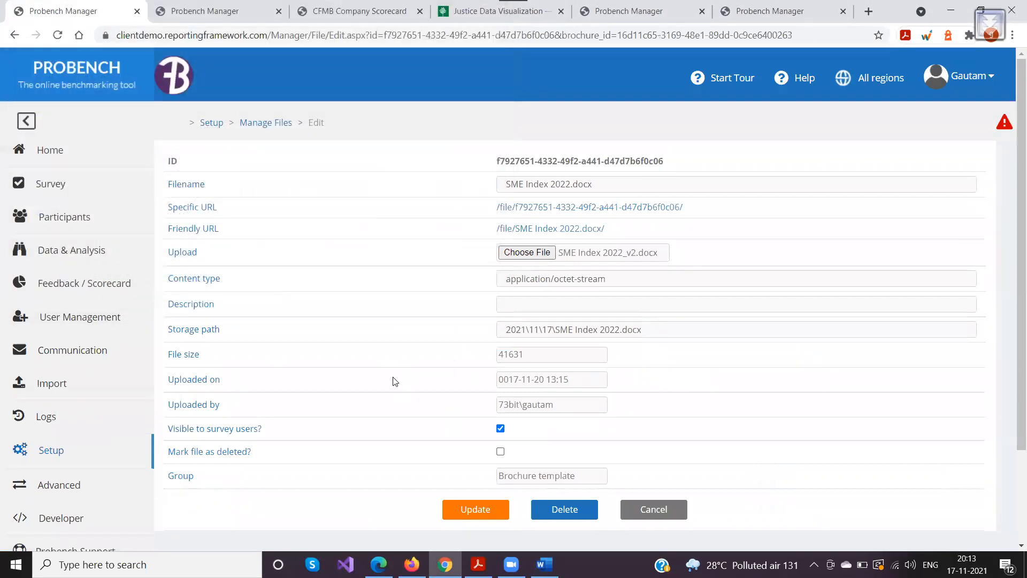
{"action": "left_click", "coordinate": [470, 509]}
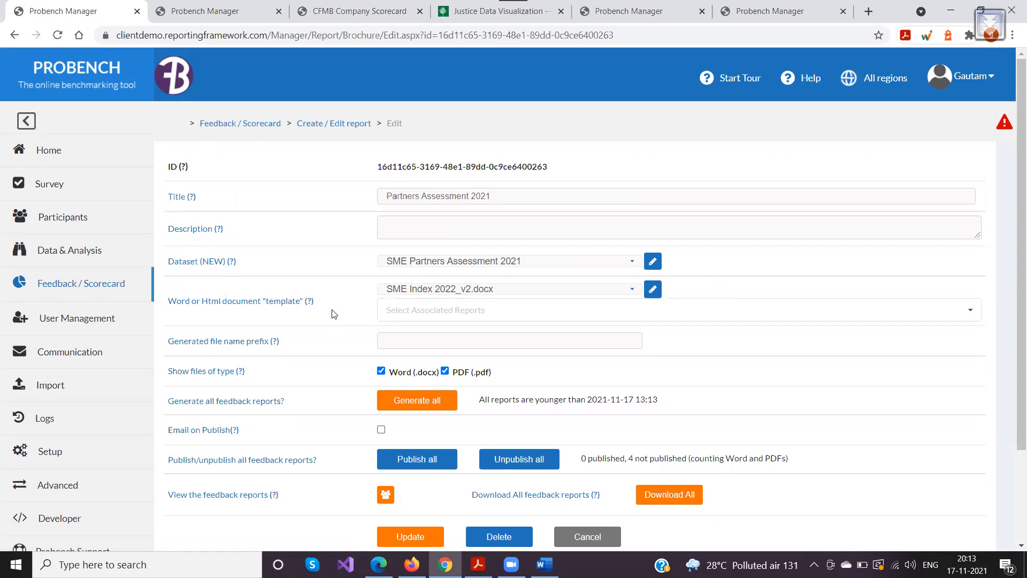
Open the Partners Assessment 2021 feedback report for 73bit Test Company and generate it.
{"action": "scroll", "coordinate": [334, 313], "scroll_direction": "down", "scroll_amount": 2}
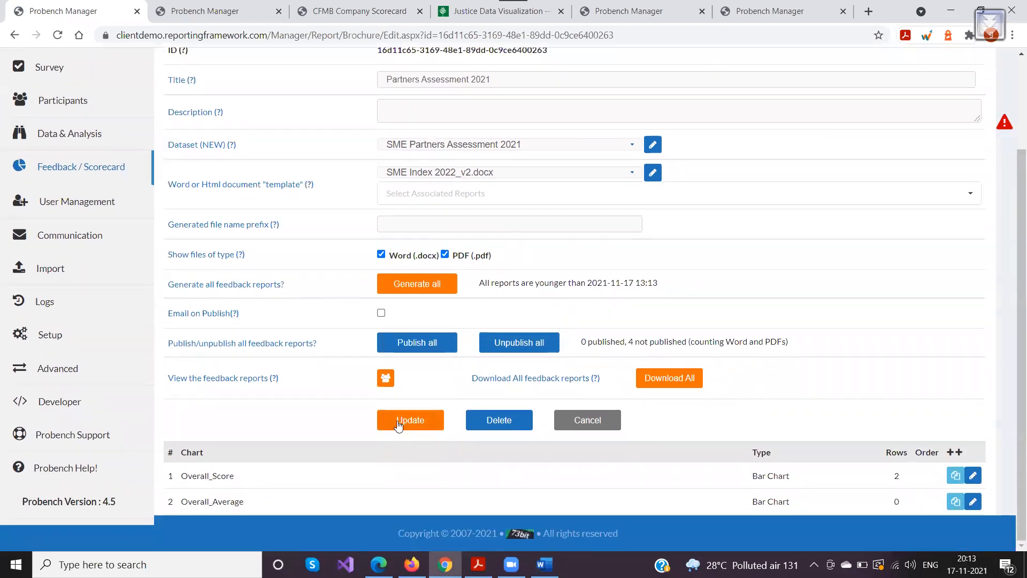
{"action": "left_click", "coordinate": [379, 428]}
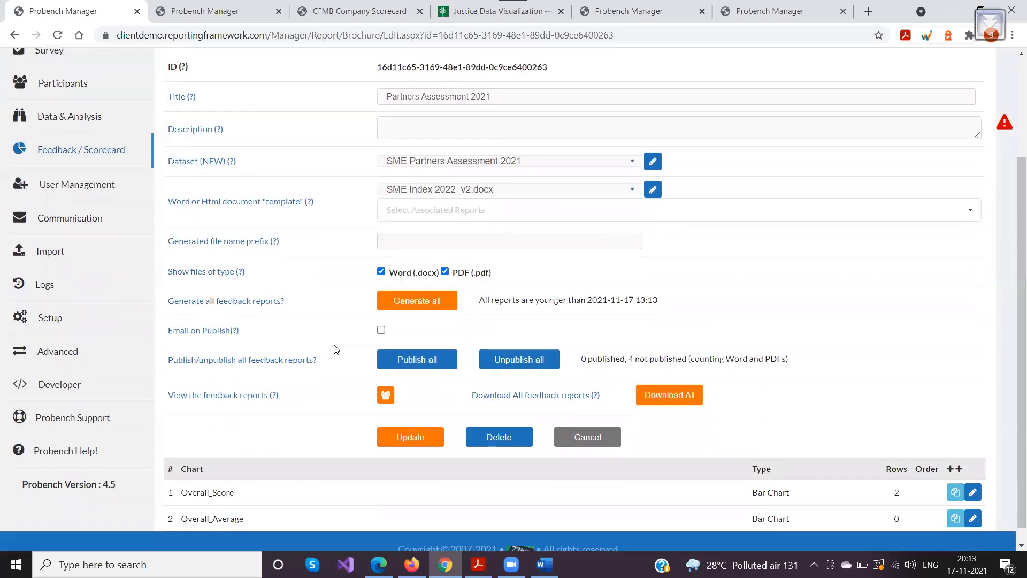
{"action": "left_click", "coordinate": [385, 395]}
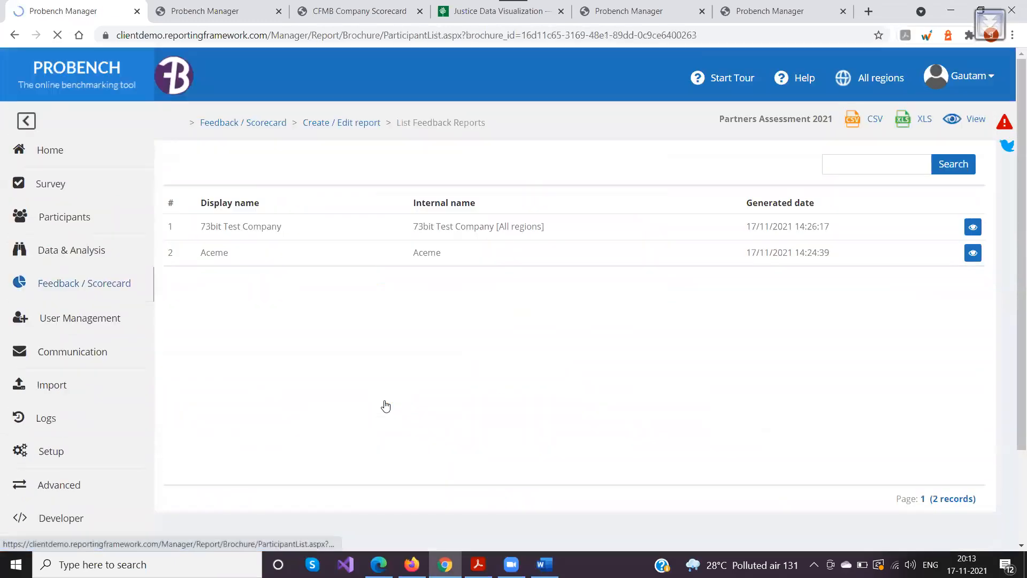
{"action": "left_click_drag", "start_coordinate": [203, 228], "coordinate": [309, 229]}
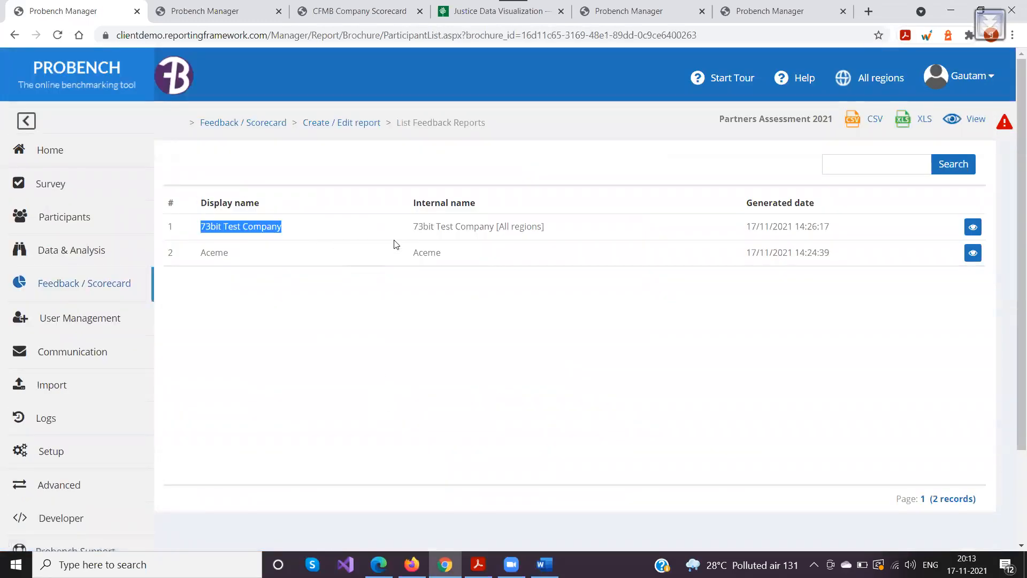
{"action": "left_click", "coordinate": [972, 229]}
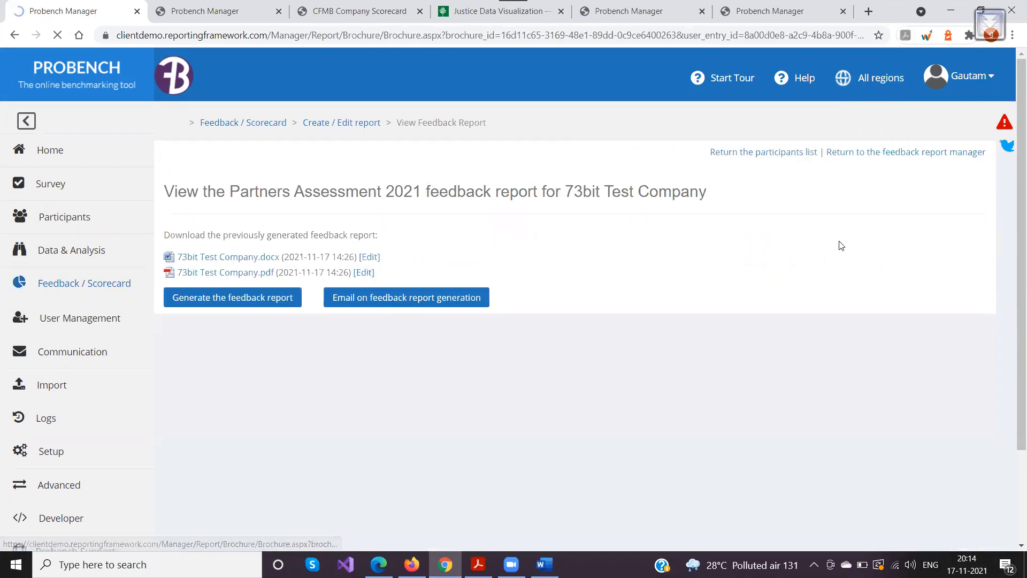
{"action": "left_click", "coordinate": [209, 302]}
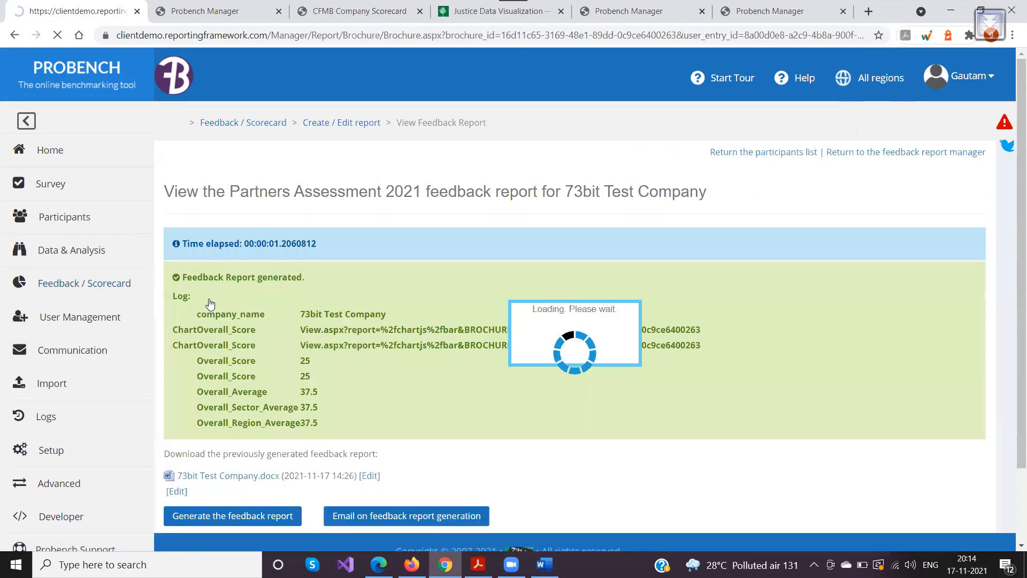
Examine the chart and text Overall_Score entries in the report generation log.
{"action": "scroll", "coordinate": [210, 300], "scroll_direction": "down", "scroll_amount": 2}
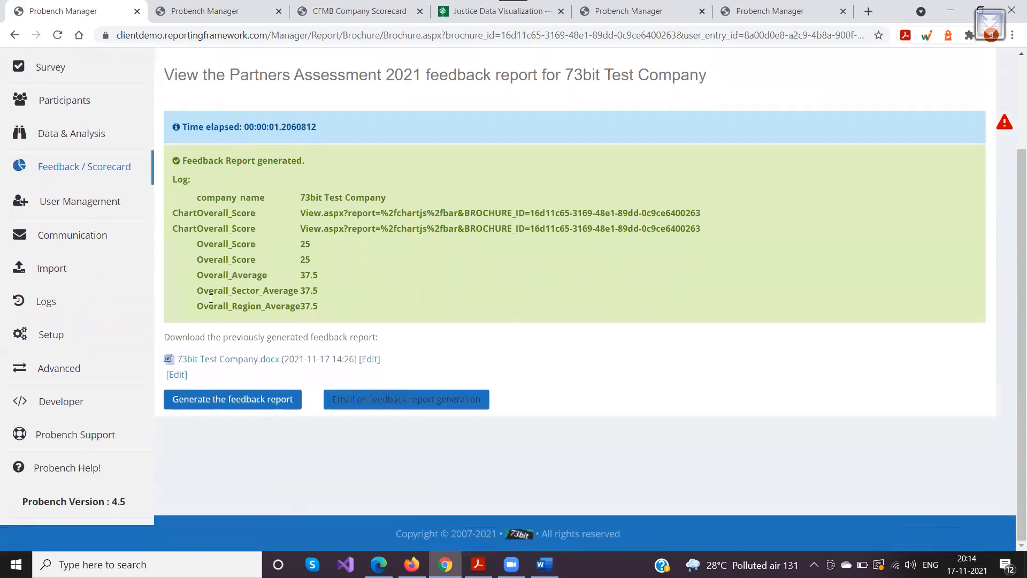
{"action": "left_click_drag", "start_coordinate": [171, 212], "coordinate": [264, 213]}
{"action": "left_click", "coordinate": [179, 229]}
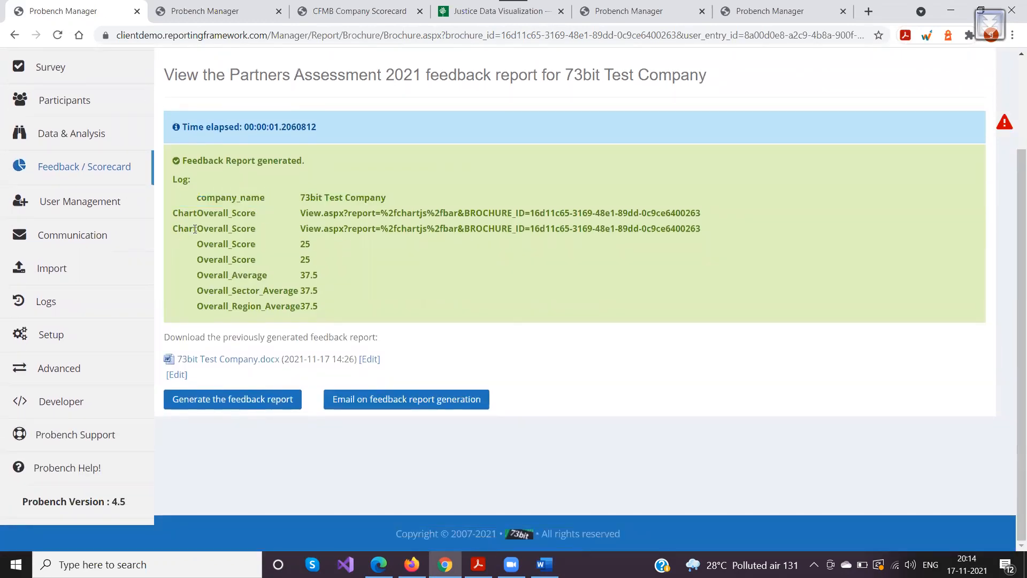
{"action": "double_click", "coordinate": [194, 229]}
{"action": "left_click_drag", "start_coordinate": [196, 259], "coordinate": [267, 244]}
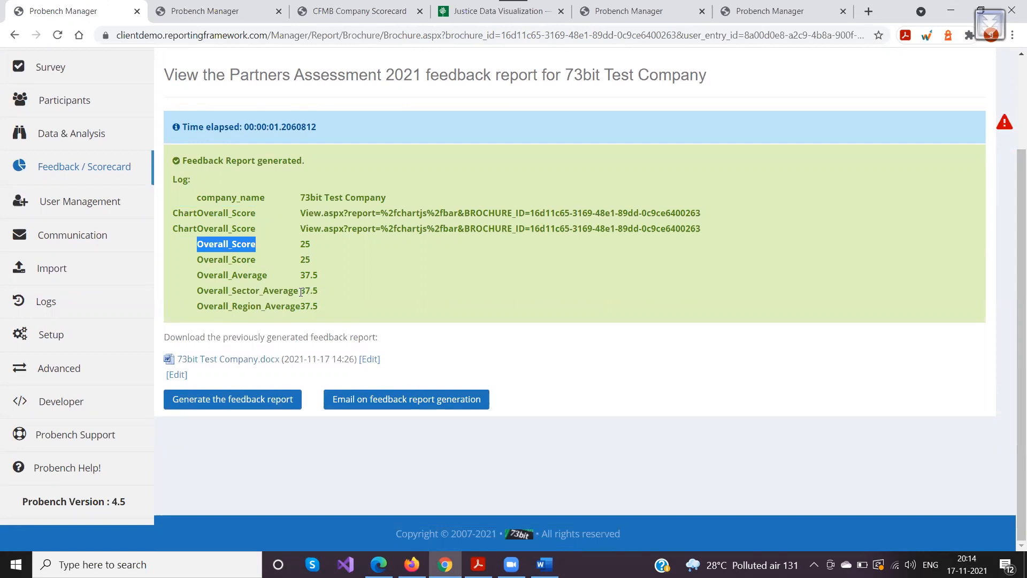
Reload the feedback report page, open 73bit Test Company.pdf and review its chart and overall performance table.
{"action": "left_click", "coordinate": [372, 35]}
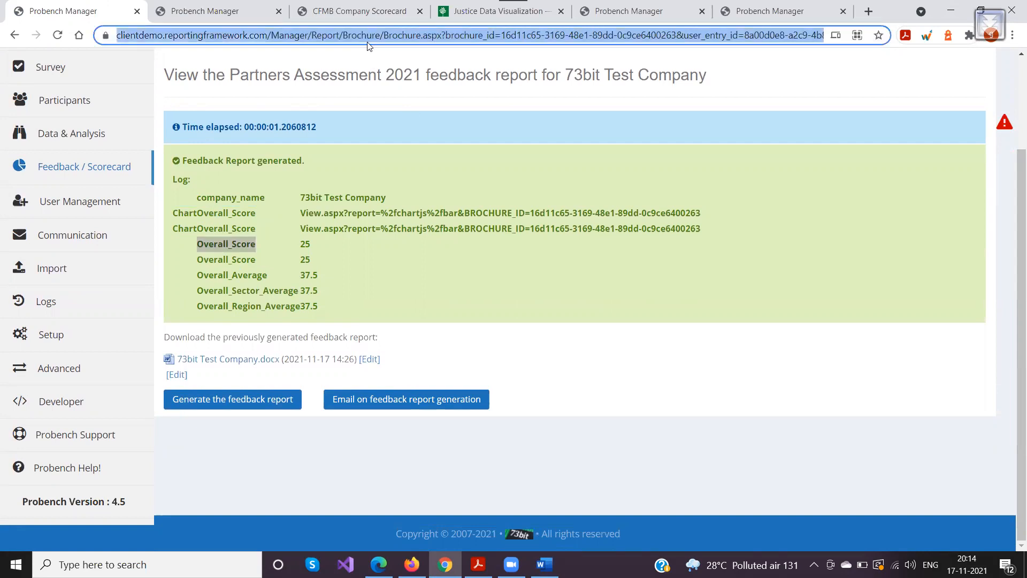
{"action": "key", "text": "Return"}
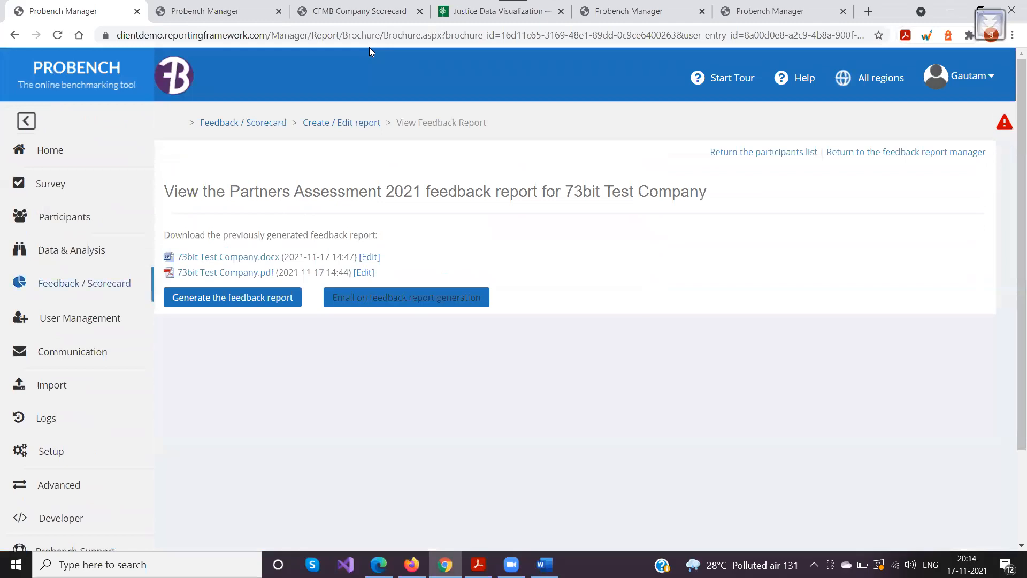
{"action": "left_click", "coordinate": [229, 272]}
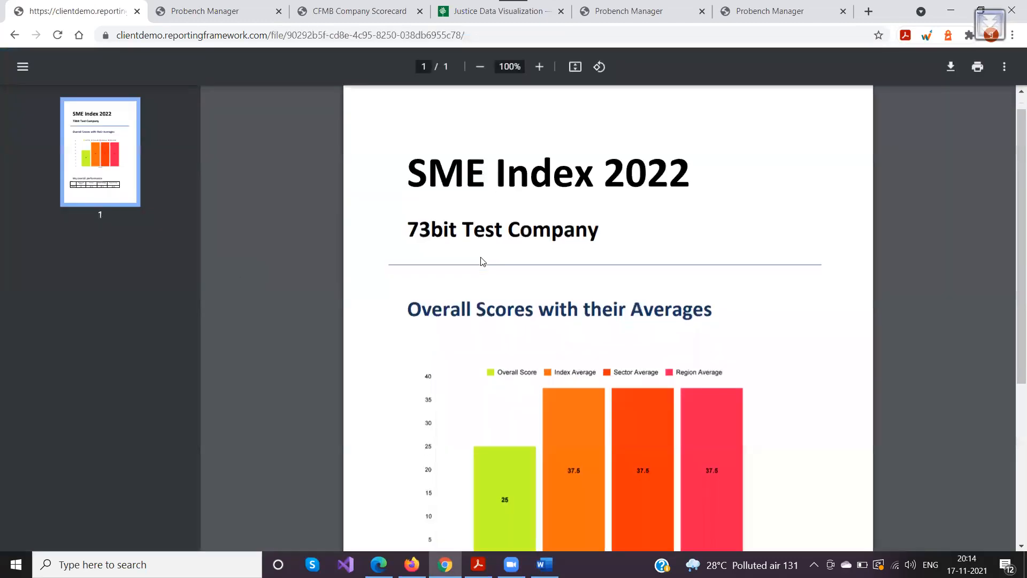
{"action": "scroll", "coordinate": [481, 257], "scroll_direction": "down", "scroll_amount": 5}
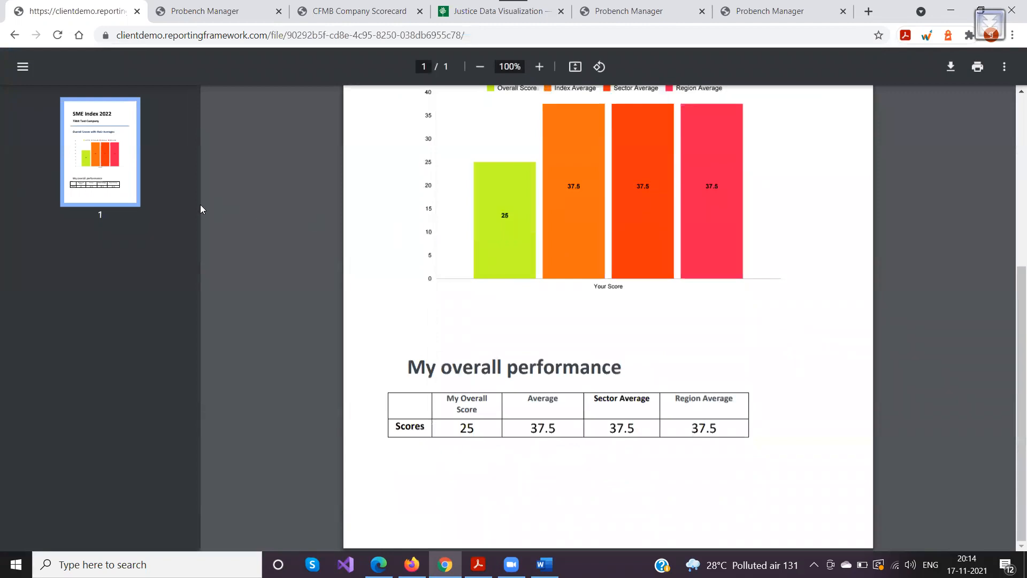
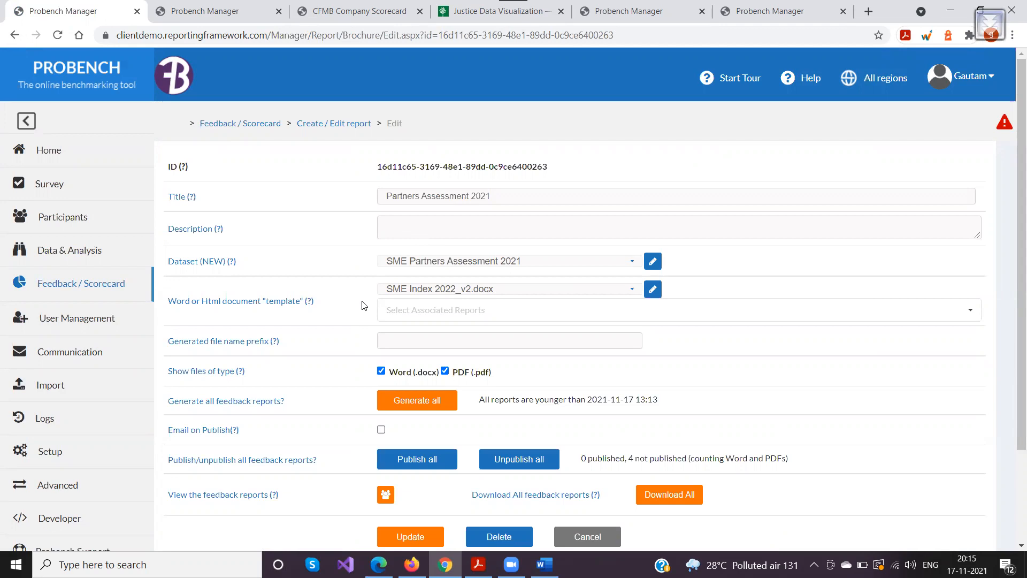
Generate all feedback reports for Partners Assessment 2021.
{"action": "left_click", "coordinate": [417, 404]}
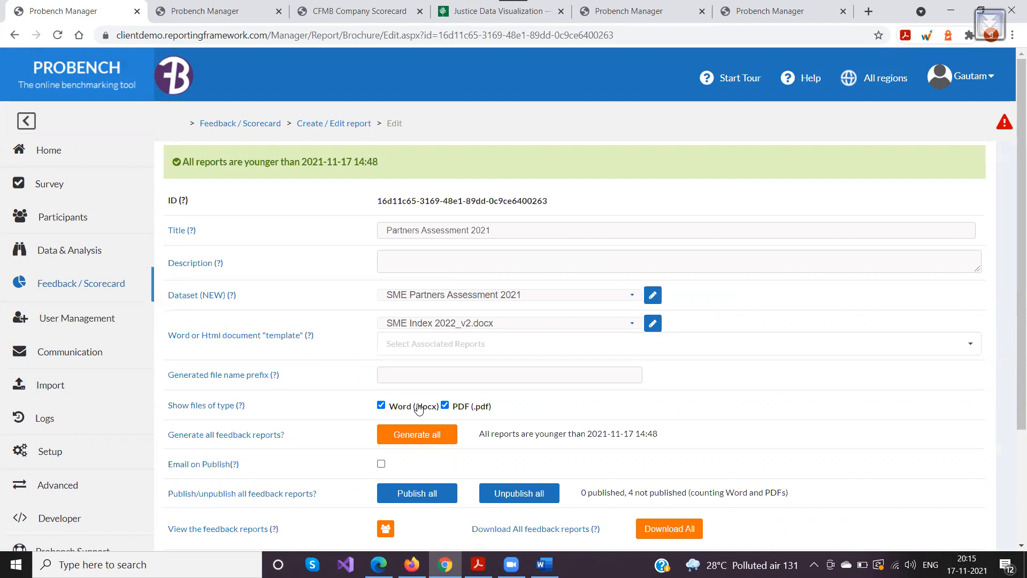
{"action": "left_click", "coordinate": [416, 490]}
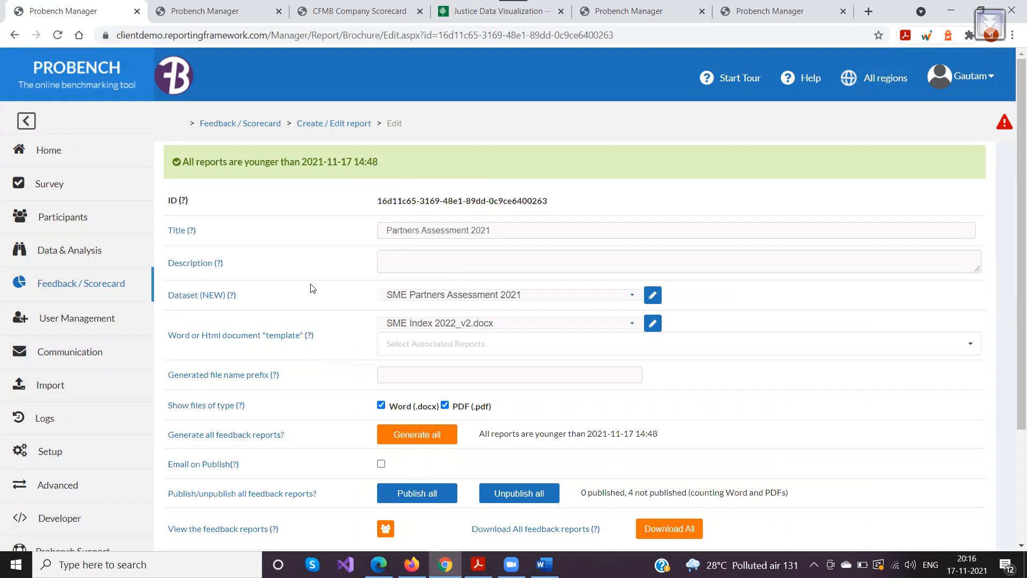
Start a new feedback report from the report list and open the form for adding a new template file.
{"action": "left_click", "coordinate": [329, 126]}
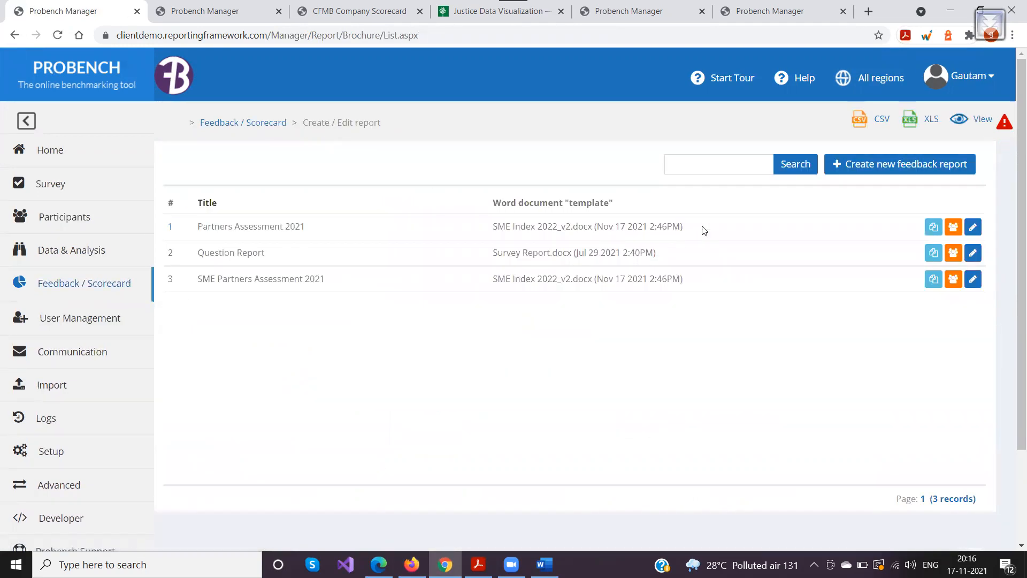
{"action": "left_click", "coordinate": [847, 165]}
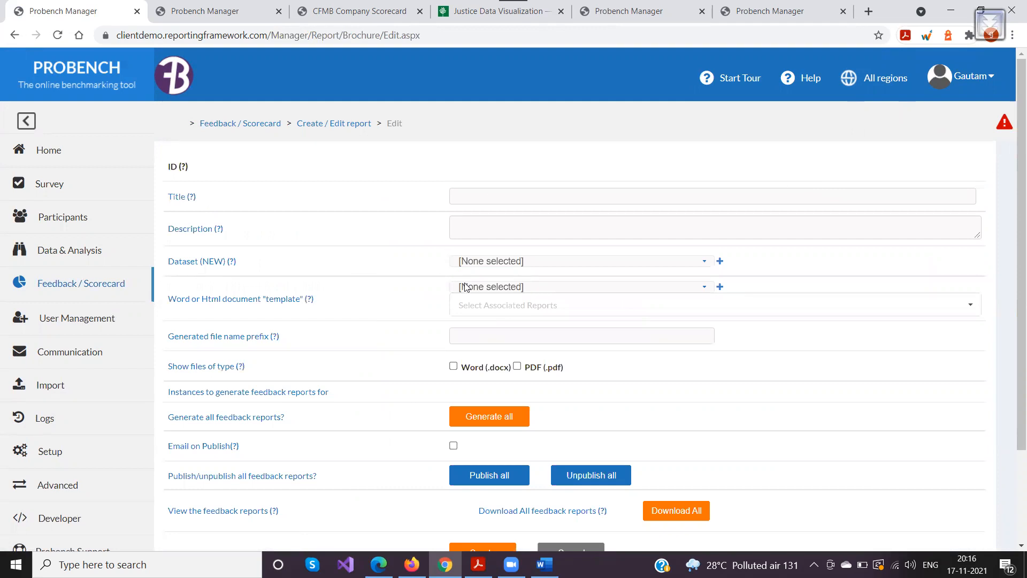
{"action": "left_click", "coordinate": [720, 287]}
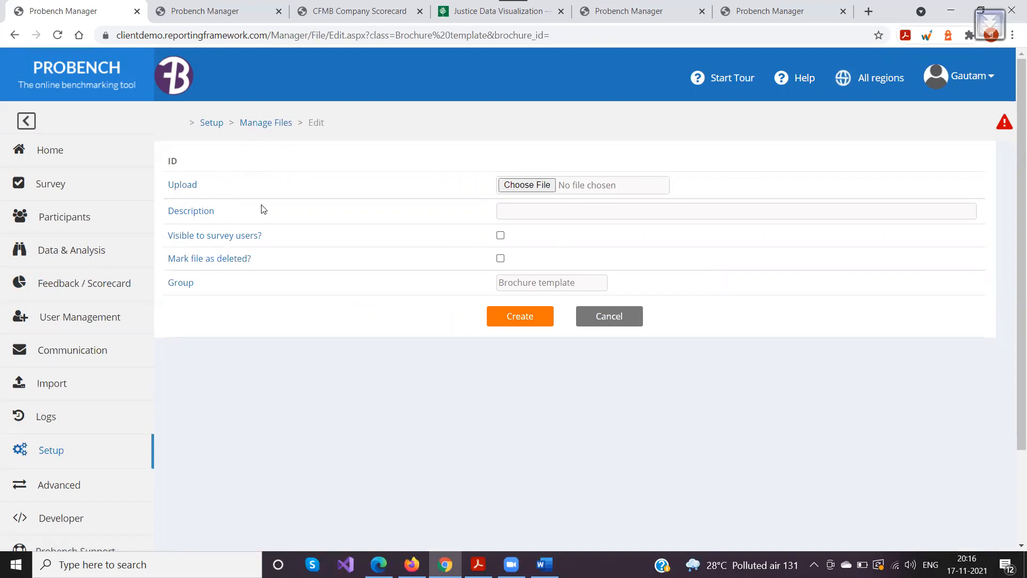
Check the Group value of the new template file.
{"action": "double_click", "coordinate": [192, 283]}
{"action": "left_click_drag", "start_coordinate": [571, 283], "coordinate": [496, 284]}
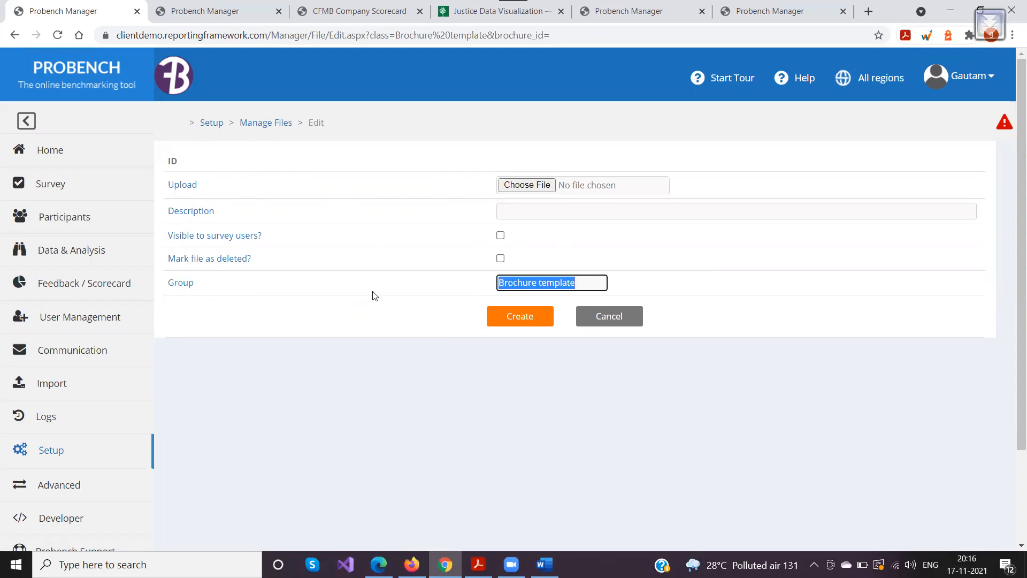
{"action": "left_click_drag", "start_coordinate": [589, 283], "coordinate": [485, 286]}
{"action": "left_click_drag", "start_coordinate": [583, 282], "coordinate": [495, 279]}
{"action": "left_click_drag", "start_coordinate": [583, 283], "coordinate": [423, 282]}
{"action": "left_click", "coordinate": [423, 281]}
Browse for the upload file and rename SME Index 2022_v2.docx in Downloads to SME Index 2022_v3.docx, closing the document in Word.
{"action": "left_click", "coordinate": [515, 187]}
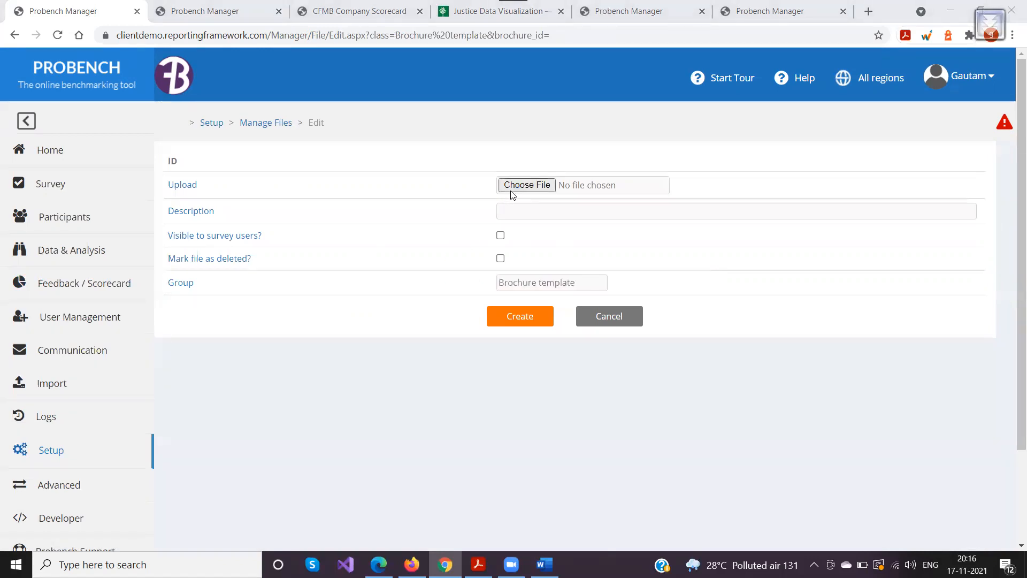
{"action": "left_click", "coordinate": [162, 114]}
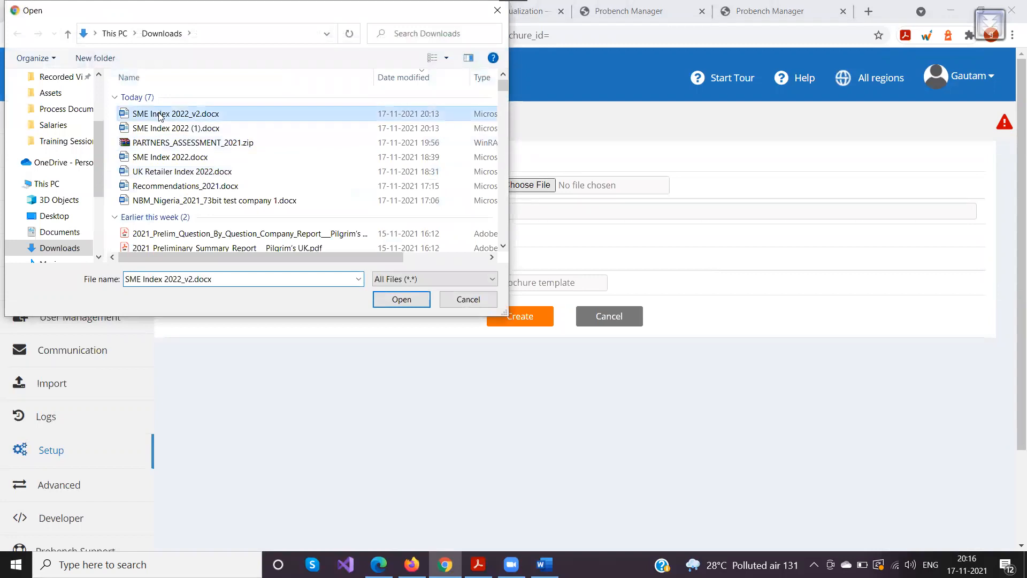
{"action": "left_click", "coordinate": [192, 114]}
{"action": "left_click", "coordinate": [199, 114]}
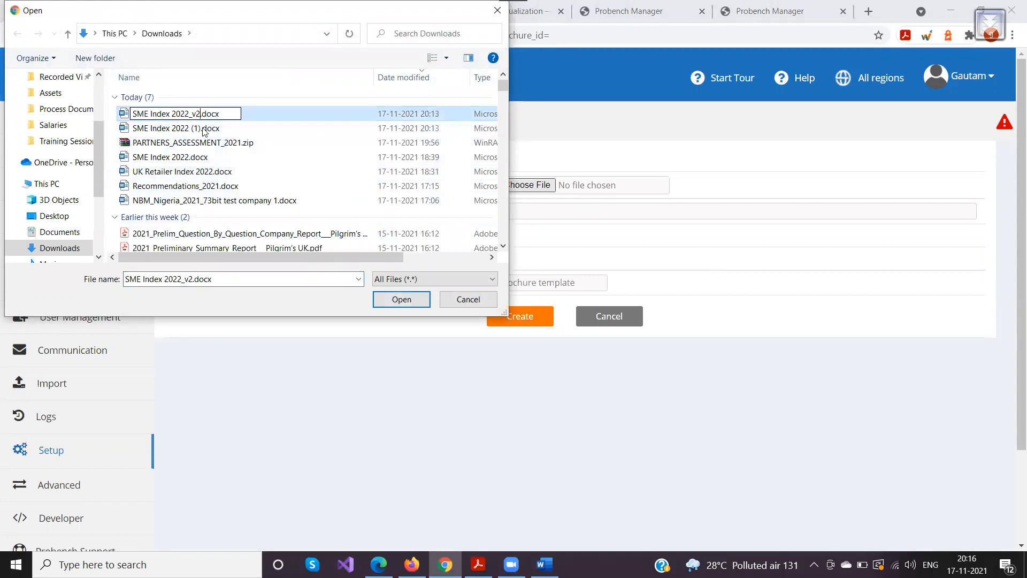
{"action": "key", "text": "BackSpace"}
{"action": "type", "text": "3"}
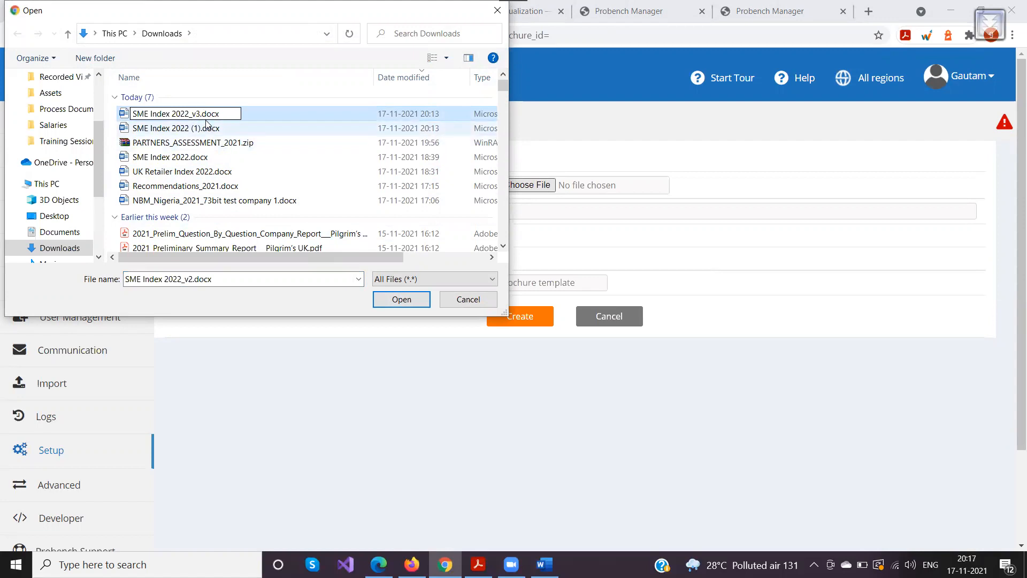
{"action": "left_click", "coordinate": [128, 114]}
{"action": "left_click", "coordinate": [544, 564]}
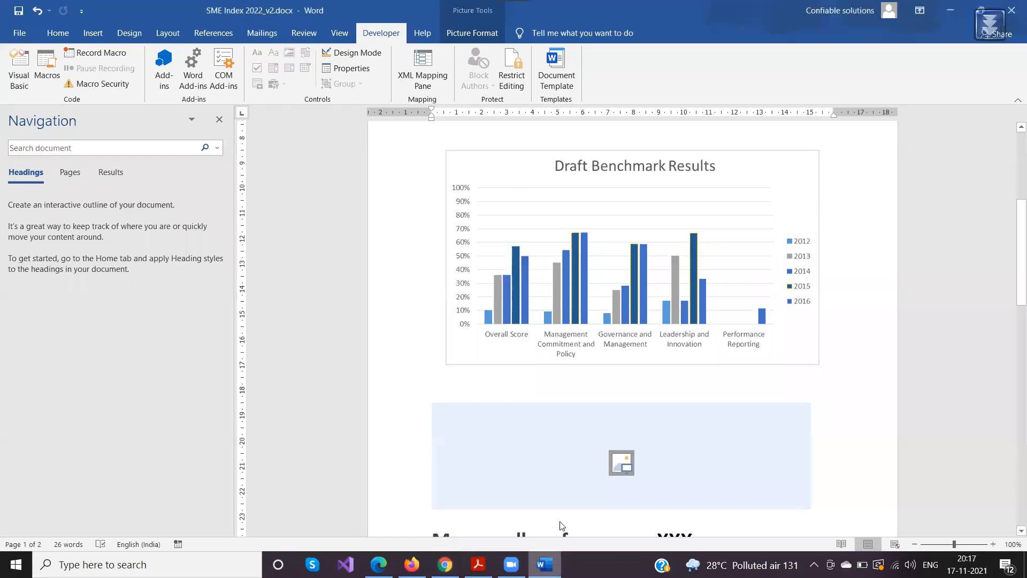
{"action": "left_click", "coordinate": [1012, 8]}
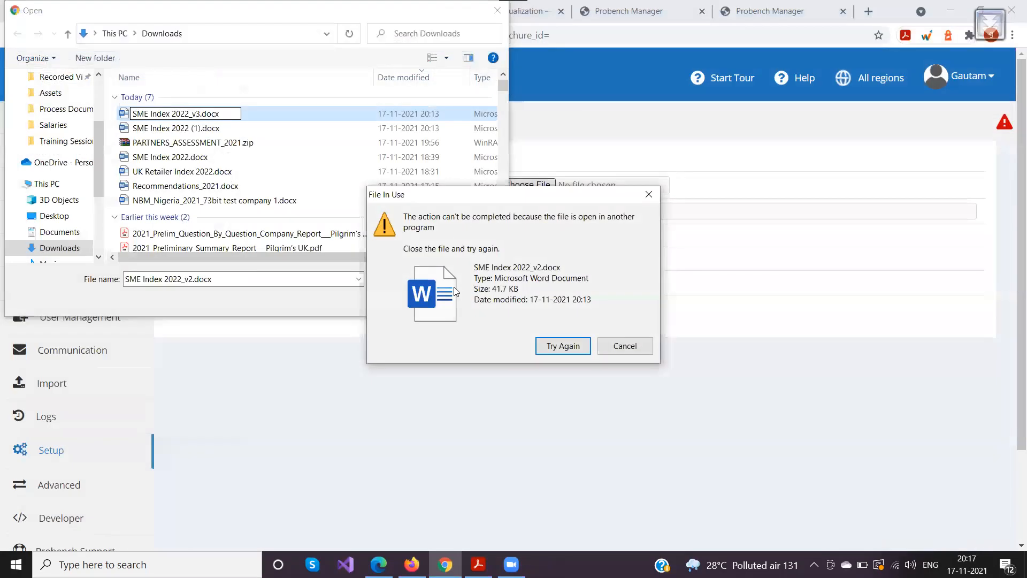
{"action": "left_click", "coordinate": [559, 347]}
Choose SME Index 2022_v3.docx as the new template file to upload.
{"action": "left_click", "coordinate": [166, 115]}
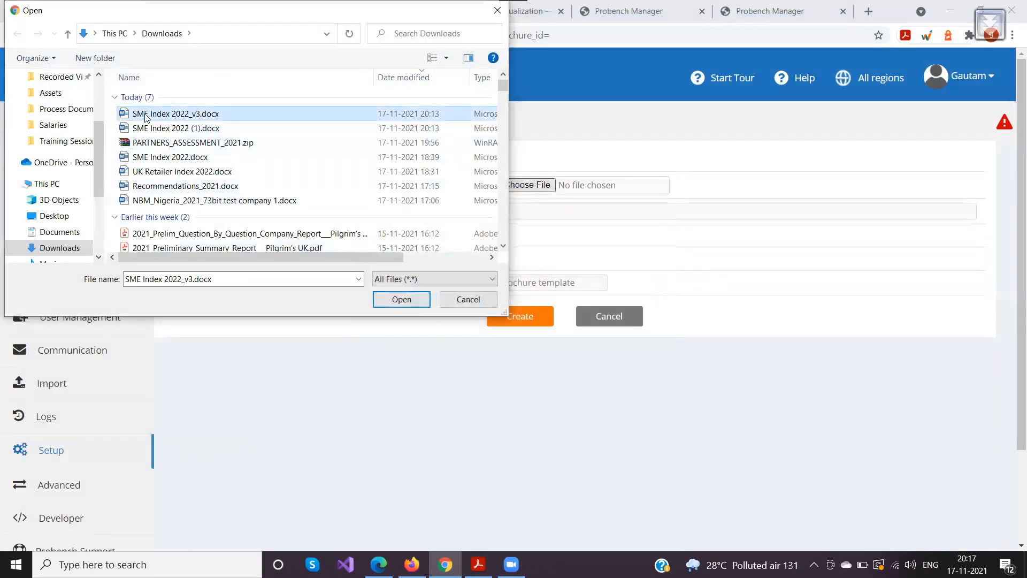
{"action": "left_click", "coordinate": [379, 300]}
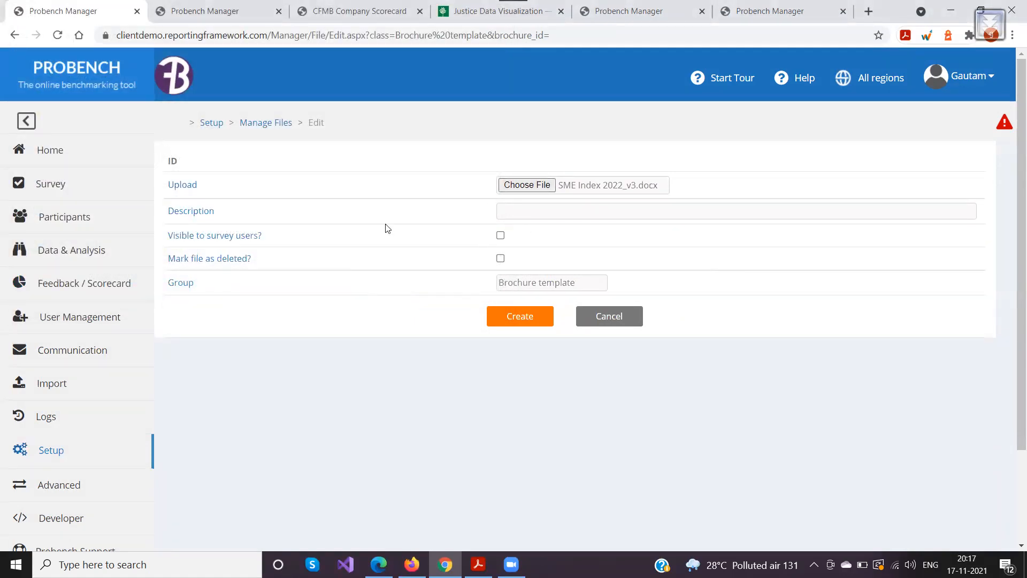
Make the SME Index 2022_v3.docx template visible to survey users, create the file record and save it.
{"action": "left_click", "coordinate": [501, 236]}
{"action": "left_click_drag", "start_coordinate": [169, 237], "coordinate": [278, 243]}
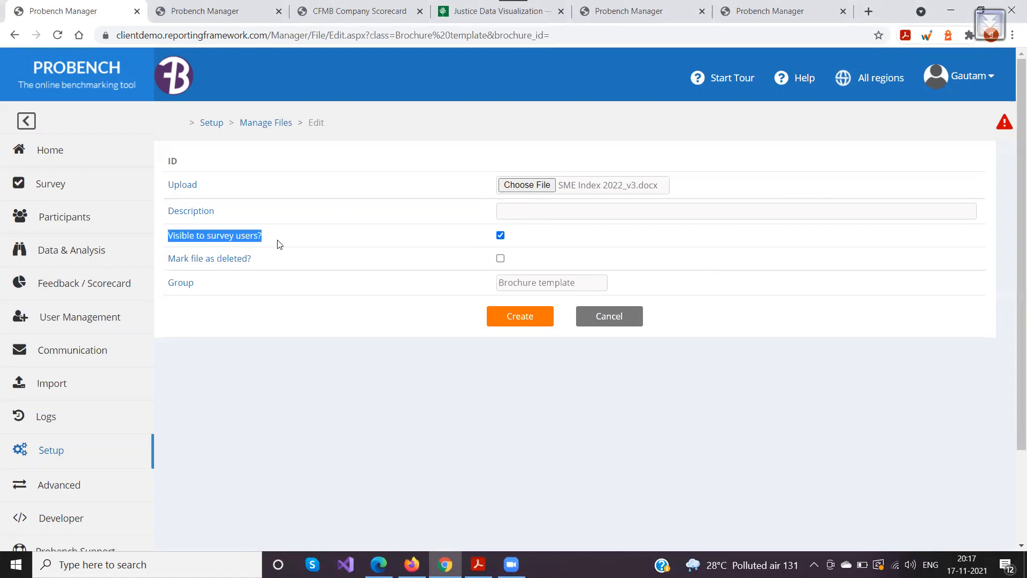
{"action": "left_click", "coordinate": [517, 321]}
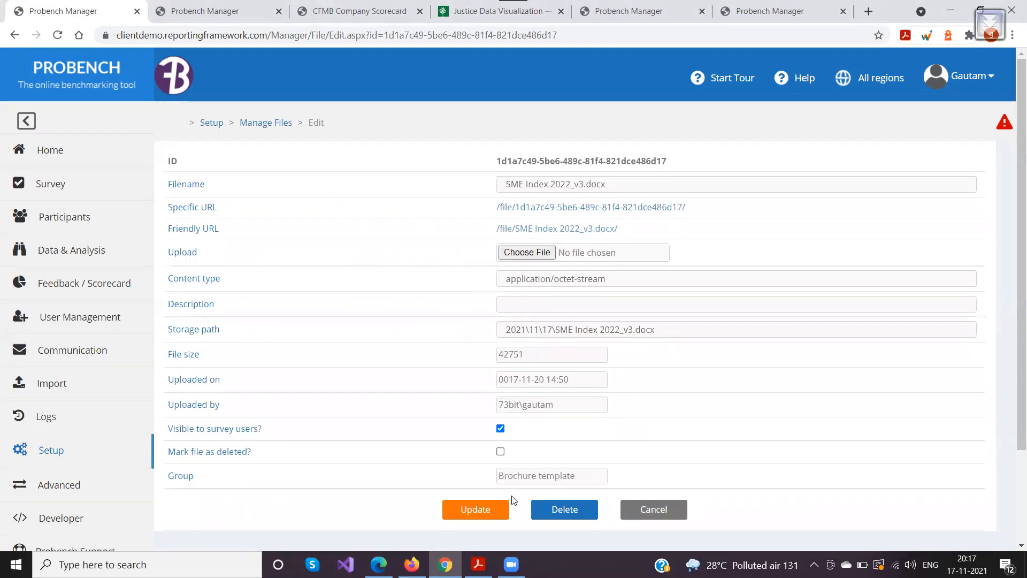
{"action": "left_click", "coordinate": [472, 507]}
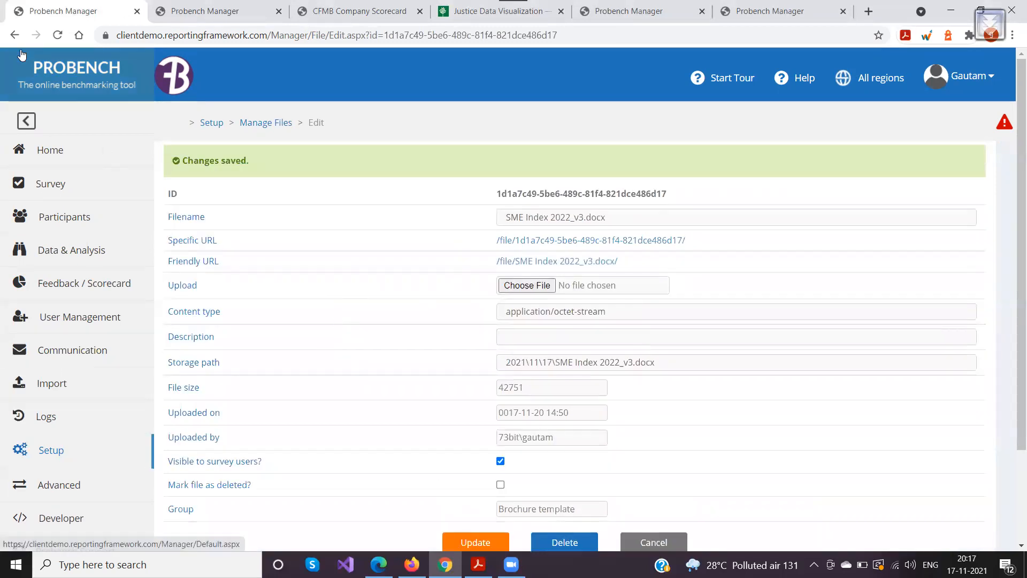
Start a new feedback report from the report list and select SME Index 2022_v3.docx as its template.
{"action": "left_click", "coordinate": [74, 282]}
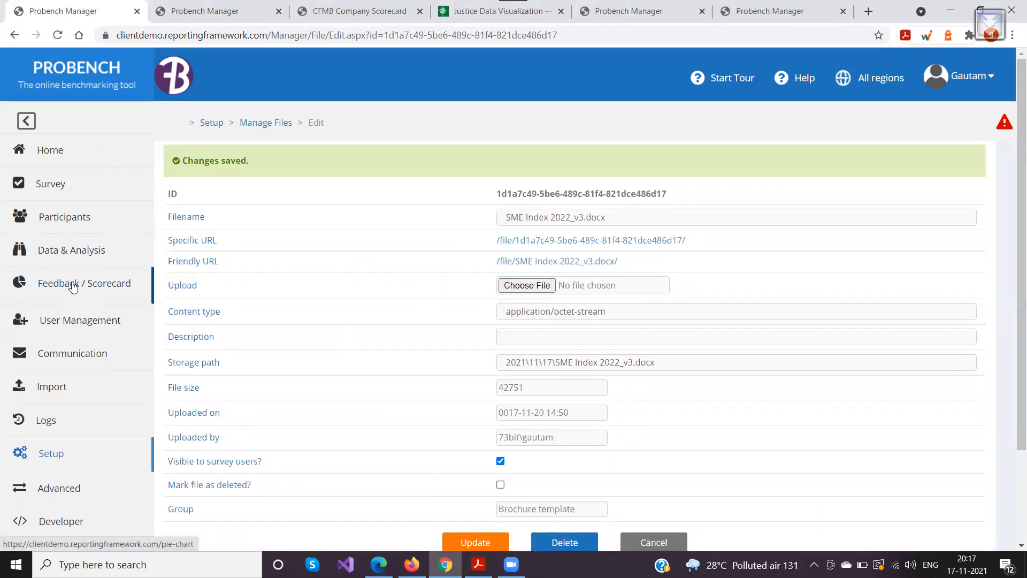
{"action": "left_click", "coordinate": [79, 312]}
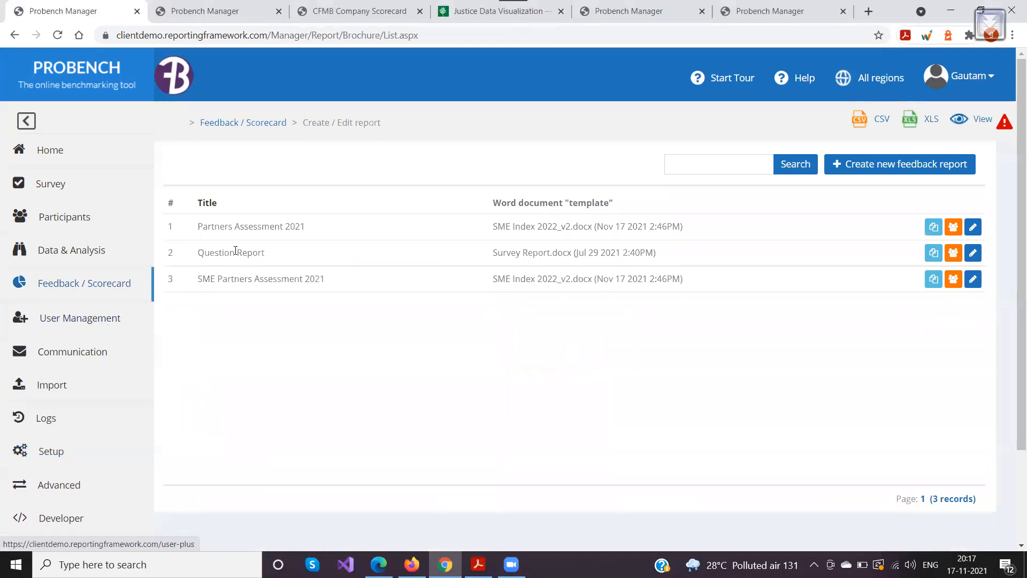
{"action": "left_click", "coordinate": [870, 165]}
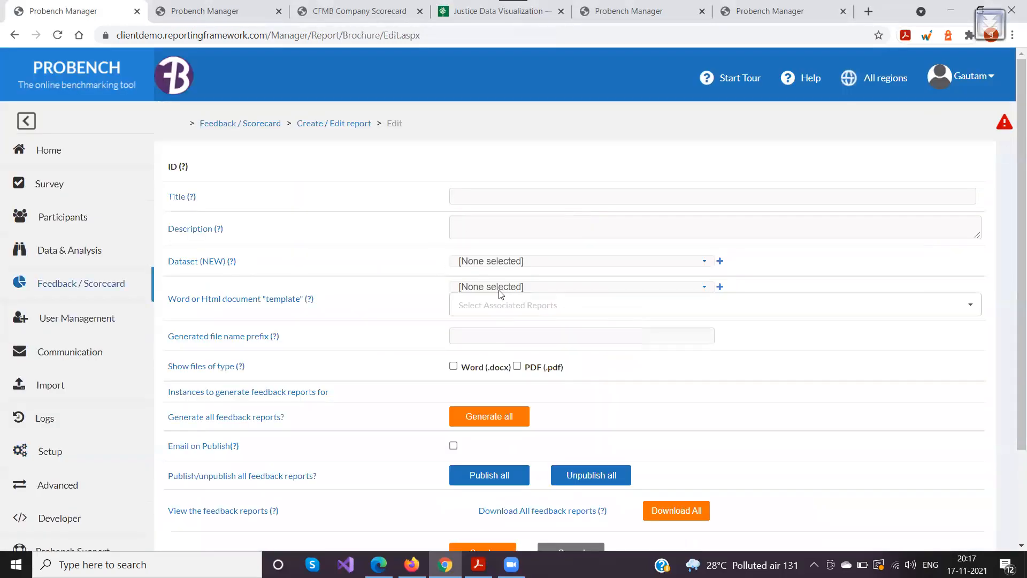
{"action": "left_click", "coordinate": [498, 288]}
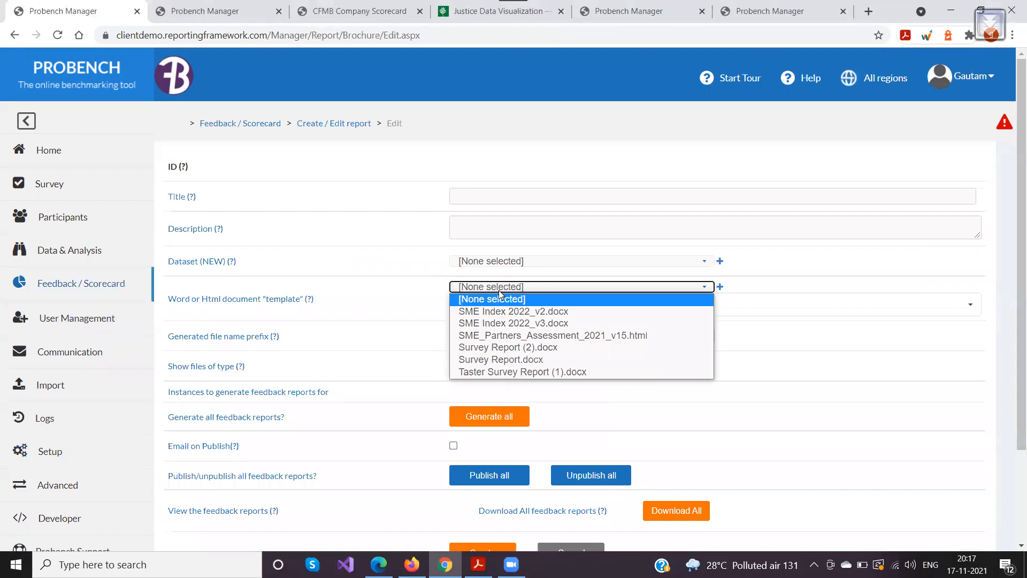
{"action": "left_click", "coordinate": [533, 324]}
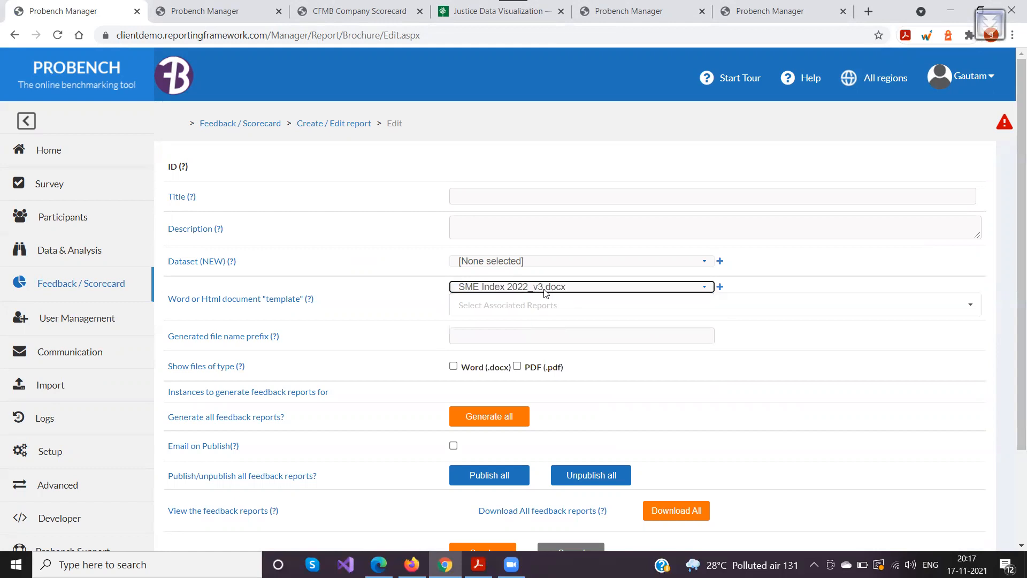
Title the report CSR Assessment, assign the 2019 CFMB - impact measurement dataset, and create the report.
{"action": "left_click", "coordinate": [480, 196]}
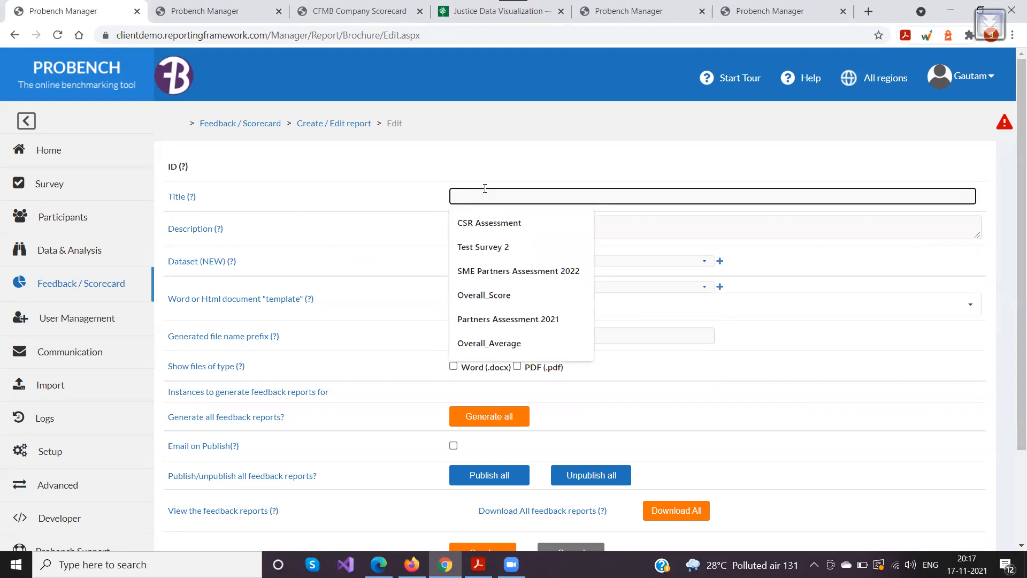
{"action": "left_click", "coordinate": [500, 223]}
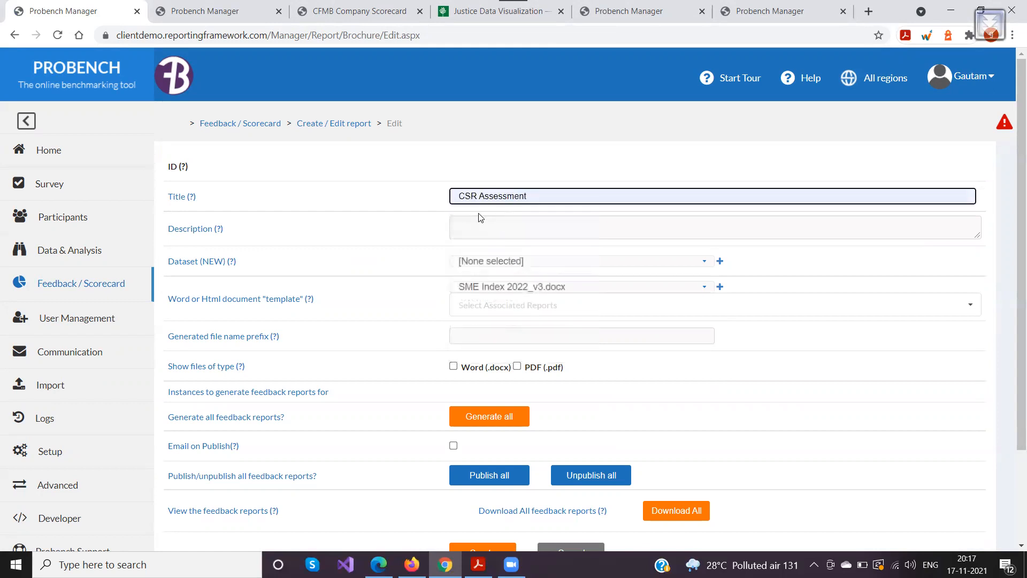
{"action": "scroll", "coordinate": [395, 269], "scroll_direction": "down", "scroll_amount": 2}
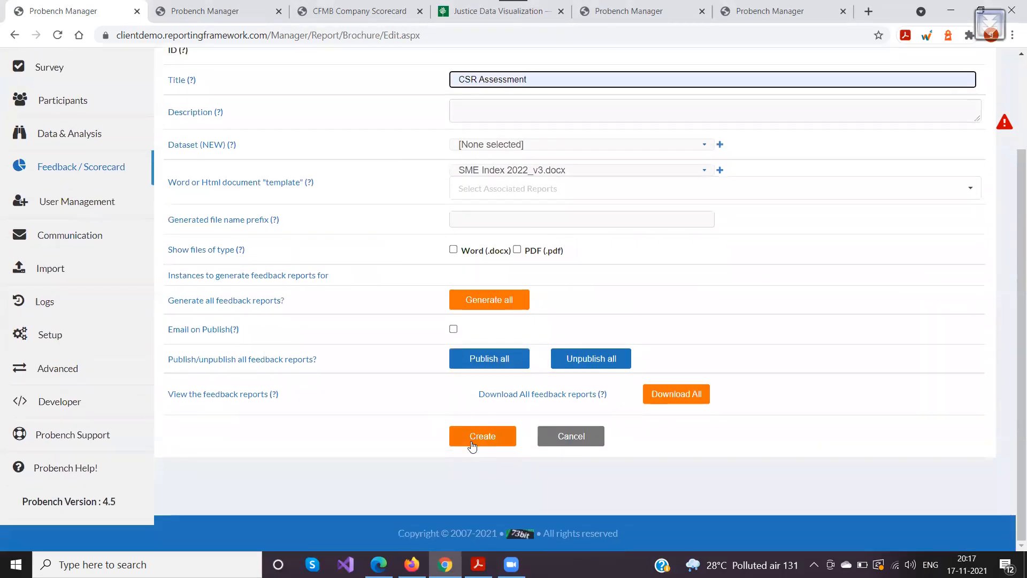
{"action": "left_click", "coordinate": [478, 145]}
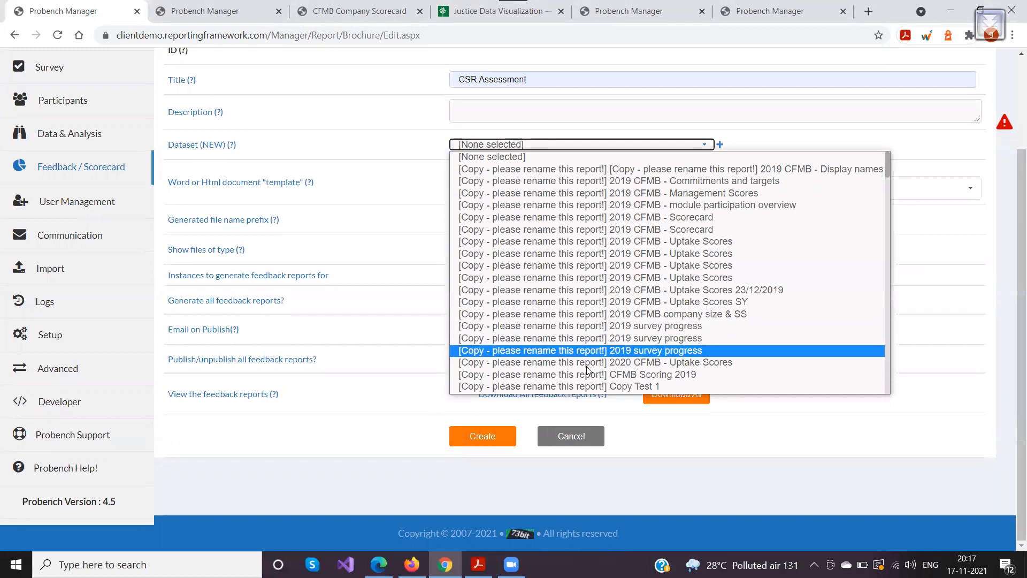
{"action": "scroll", "coordinate": [556, 331], "scroll_direction": "down", "scroll_amount": 10}
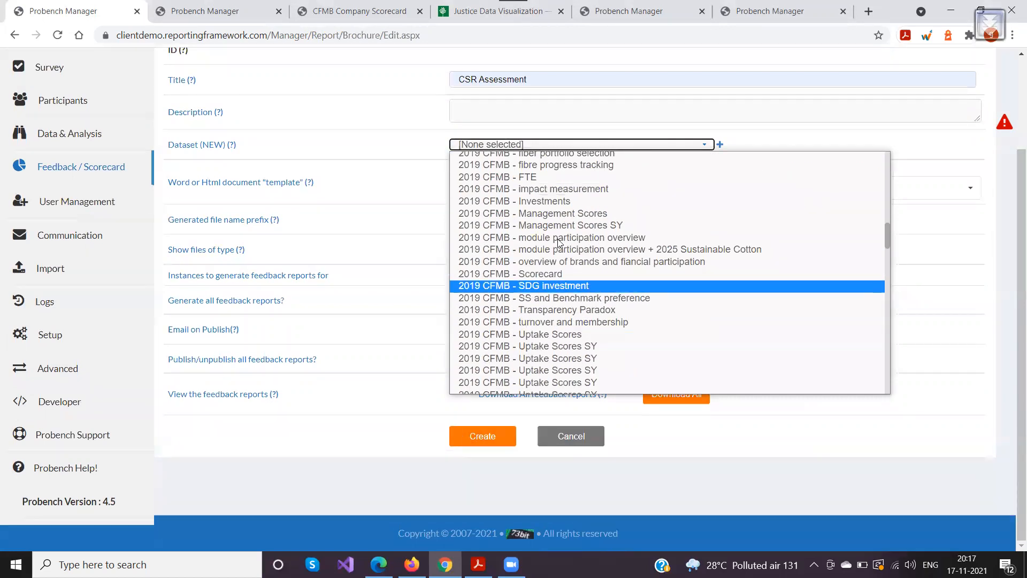
{"action": "left_click", "coordinate": [553, 189]}
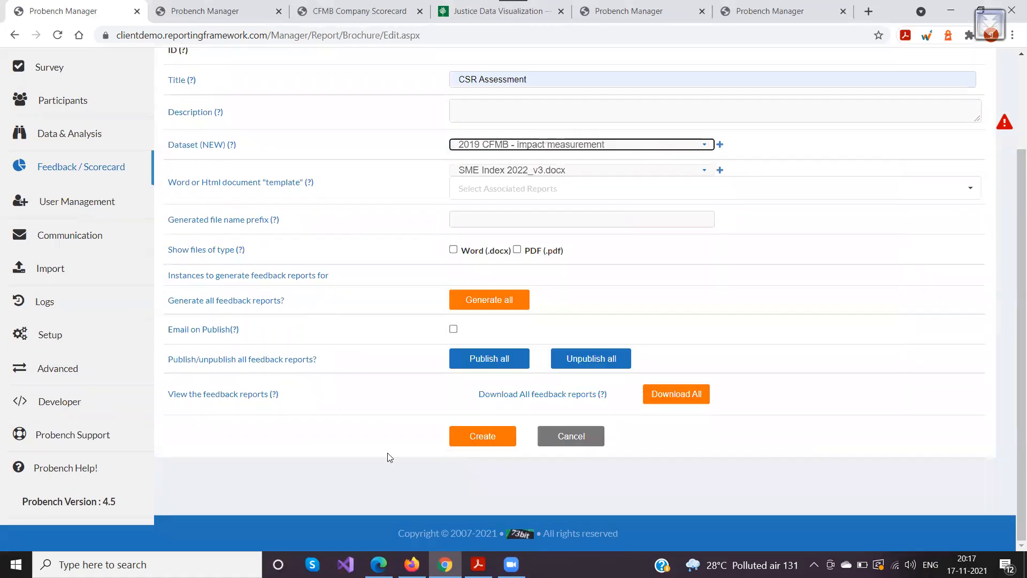
{"action": "left_click", "coordinate": [484, 437]}
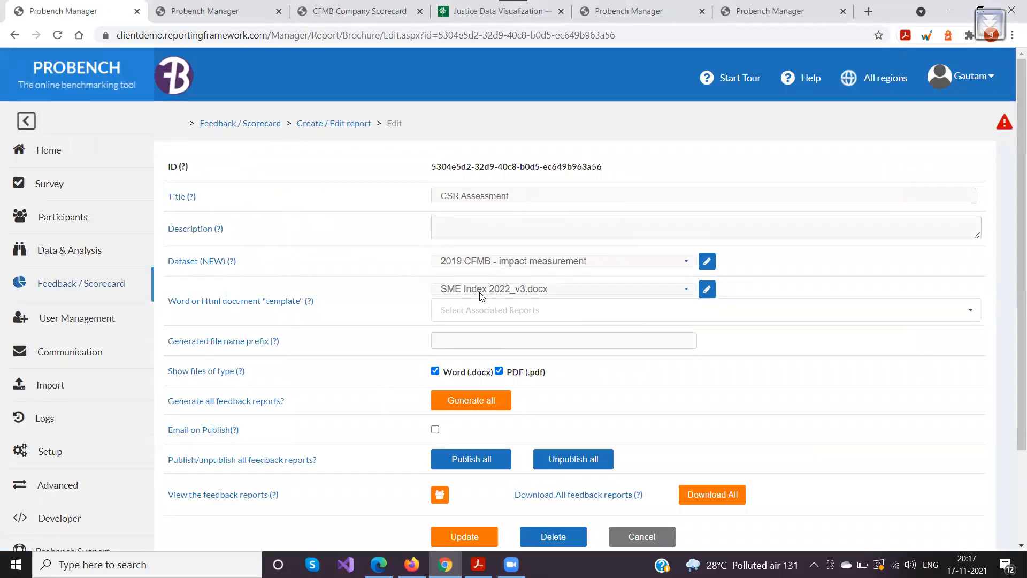
Review the available template files and the other settings of the CSR Assessment report.
{"action": "left_click", "coordinate": [523, 289]}
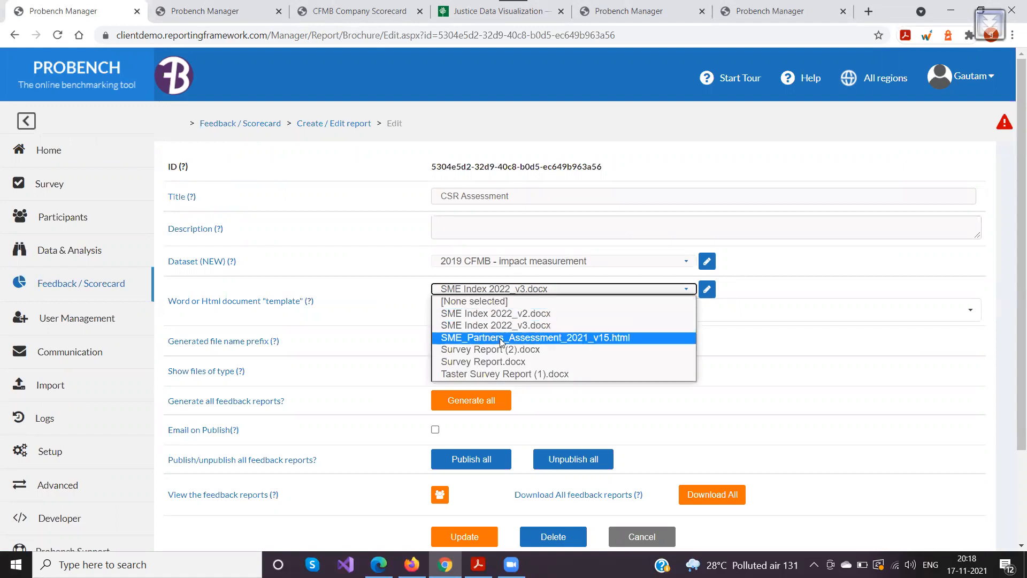
{"action": "left_click", "coordinate": [513, 289]}
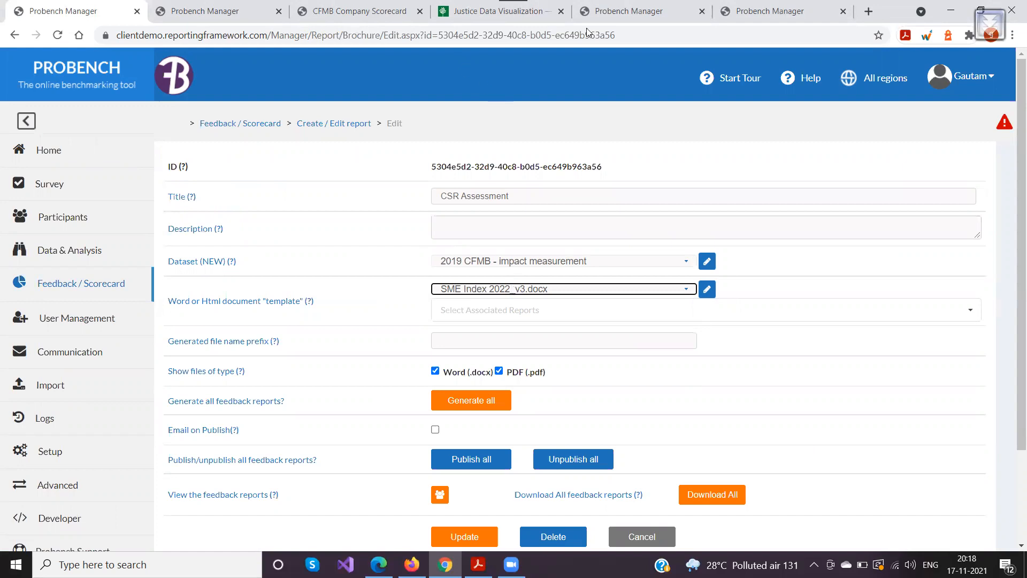
{"action": "left_click", "coordinate": [391, 218]}
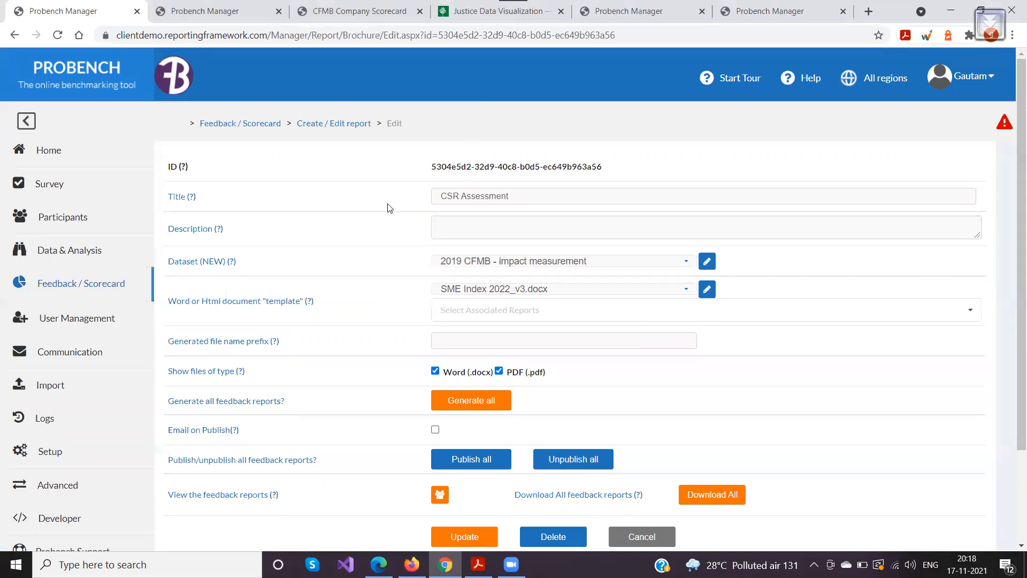
{"action": "scroll", "coordinate": [393, 213], "scroll_direction": "down", "scroll_amount": 1}
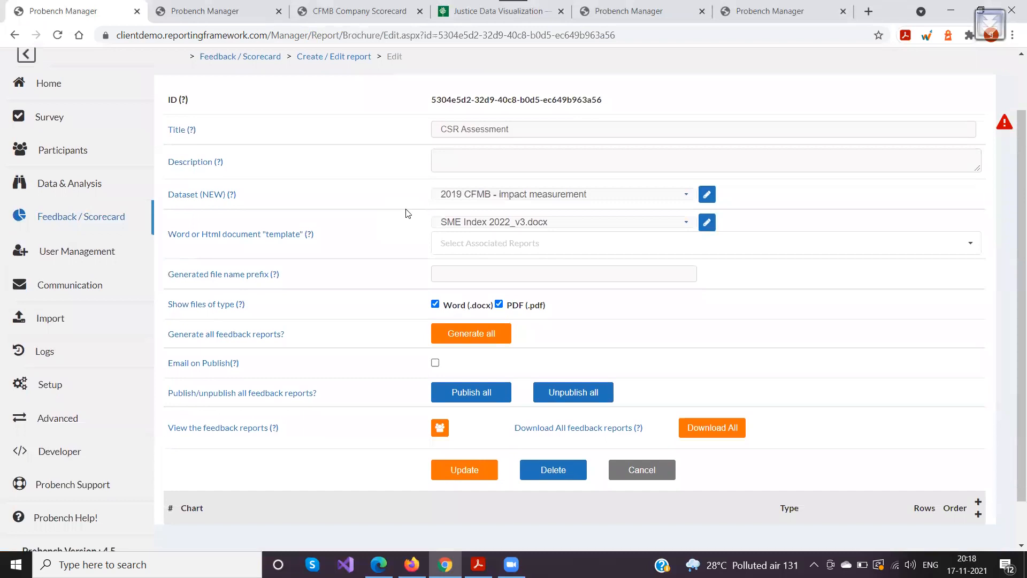
{"action": "scroll", "coordinate": [408, 213], "scroll_direction": "up", "scroll_amount": 1}
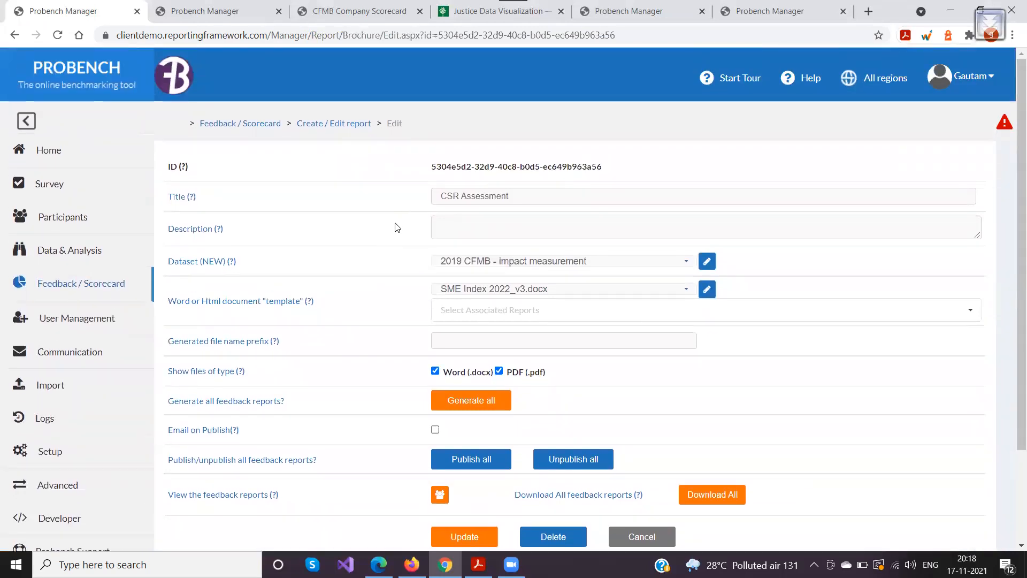
{"action": "scroll", "coordinate": [396, 227], "scroll_direction": "down", "scroll_amount": 1}
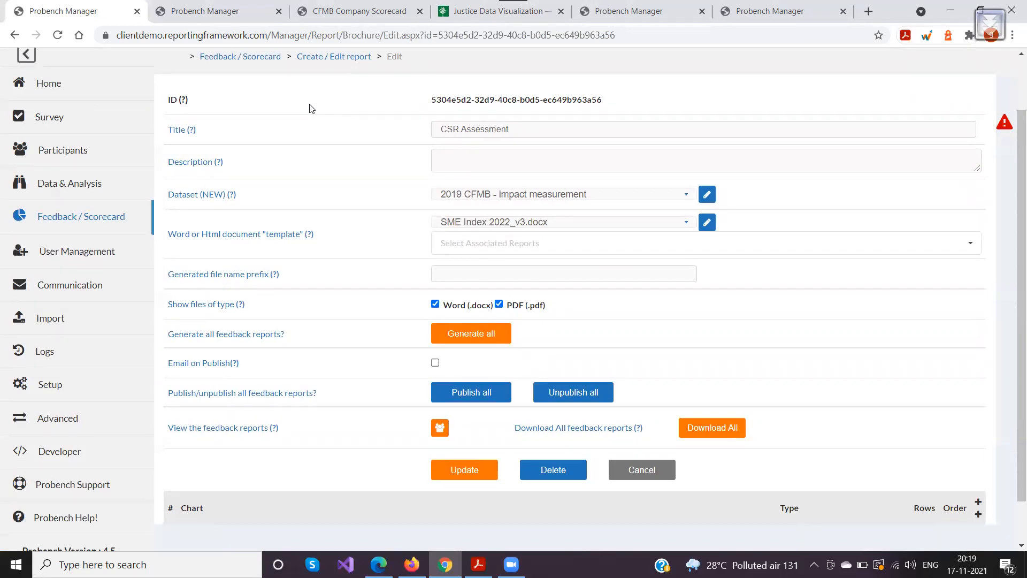
Switch to the CFMB Company Scorecard and examine the company details, including reporting scope, subsidiaries, sub-sector, entry status, survey scope and membership.
{"action": "left_click", "coordinate": [336, 21]}
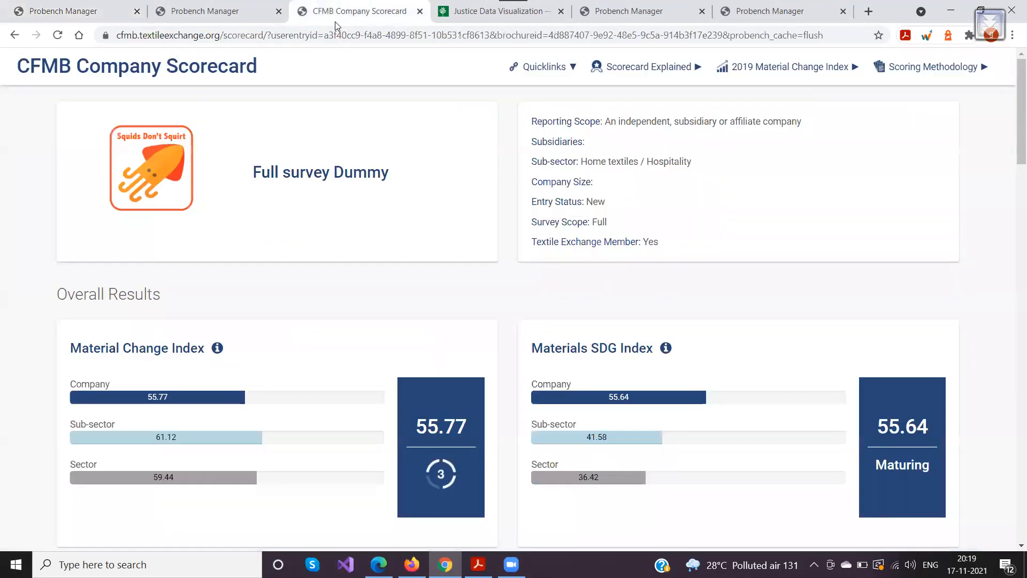
{"action": "scroll", "coordinate": [343, 235], "scroll_direction": "down", "scroll_amount": 3}
{"action": "scroll", "coordinate": [338, 242], "scroll_direction": "up", "scroll_amount": 2}
{"action": "scroll", "coordinate": [517, 227], "scroll_direction": "down", "scroll_amount": 1}
{"action": "scroll", "coordinate": [598, 183], "scroll_direction": "up", "scroll_amount": 1}
{"action": "left_click_drag", "start_coordinate": [532, 125], "coordinate": [585, 120]}
{"action": "left_click_drag", "start_coordinate": [532, 142], "coordinate": [826, 124]}
{"action": "left_click", "coordinate": [613, 141]}
{"action": "left_click_drag", "start_coordinate": [581, 160], "coordinate": [714, 164]}
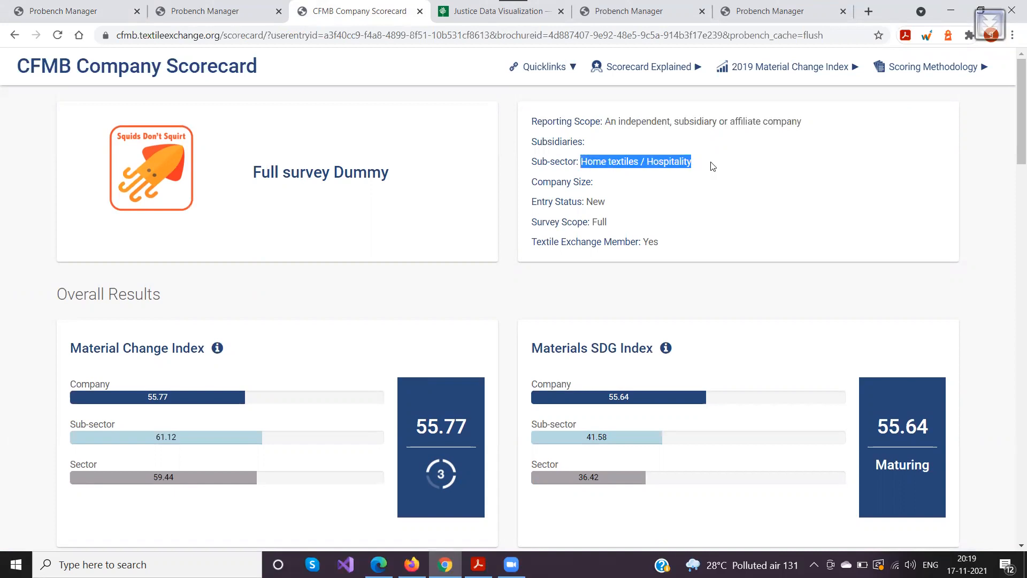
{"action": "left_click", "coordinate": [568, 170]}
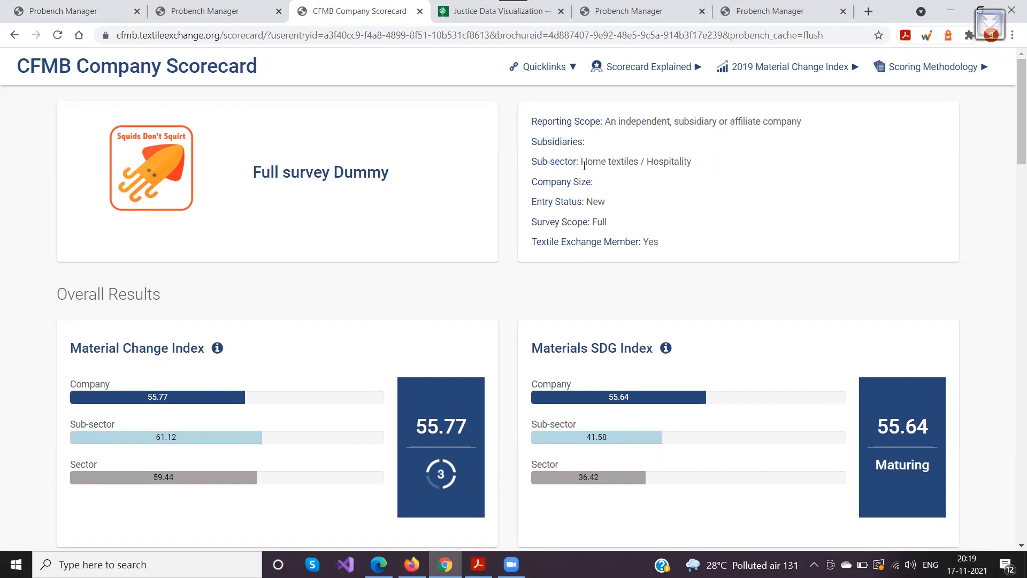
{"action": "double_click", "coordinate": [592, 201]}
{"action": "double_click", "coordinate": [600, 222]}
{"action": "double_click", "coordinate": [650, 241]}
Examine the company and sub-sector scores of the Material Change Index in the scorecard's overall results.
{"action": "scroll", "coordinate": [508, 217], "scroll_direction": "down", "scroll_amount": 3}
{"action": "left_click_drag", "start_coordinate": [146, 198], "coordinate": [168, 197]}
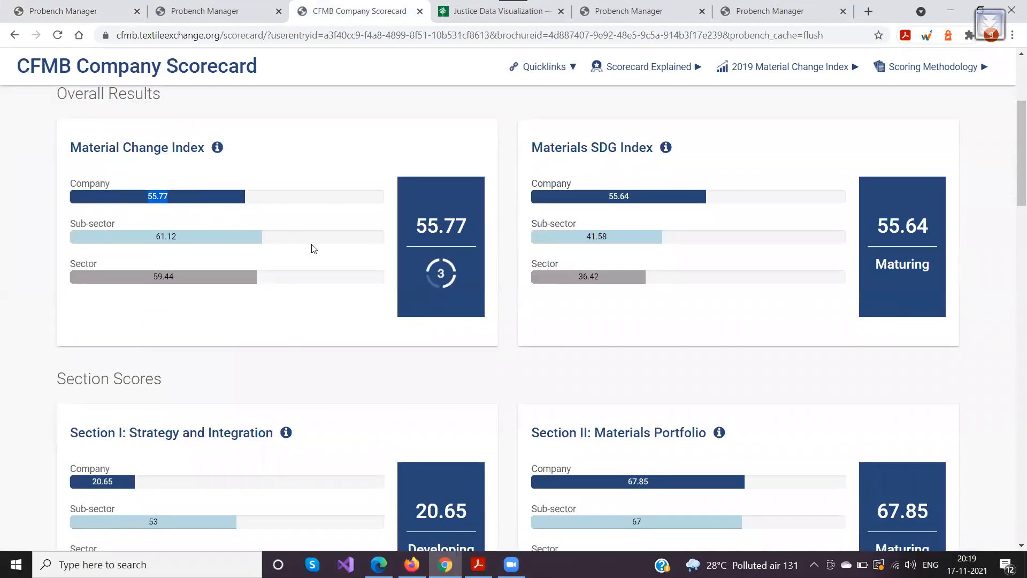
{"action": "left_click_drag", "start_coordinate": [456, 227], "coordinate": [415, 227]}
{"action": "left_click", "coordinate": [127, 256]}
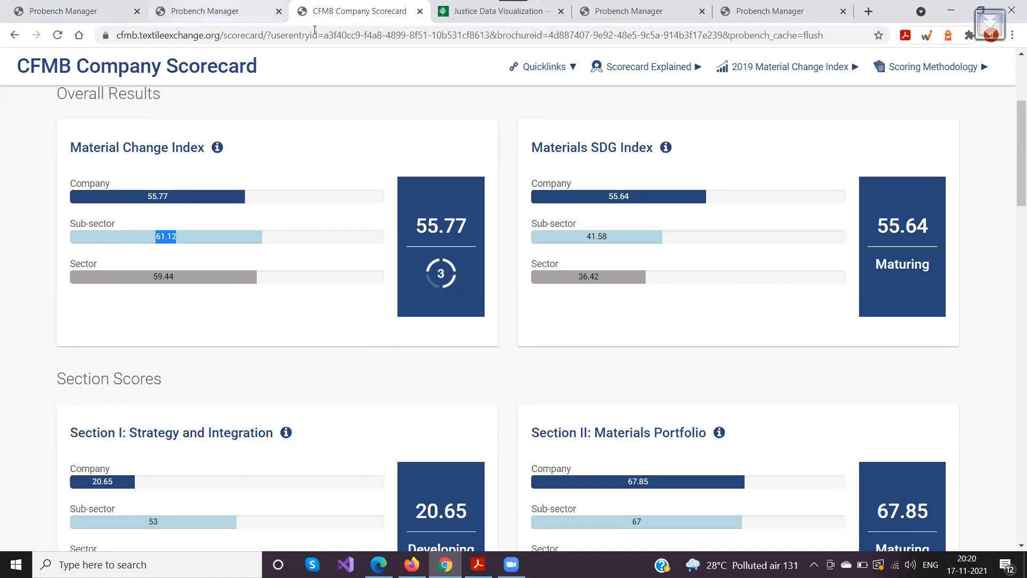
Inspect the main HTML template and associated template files of the Dummy 2019 CFMB Fiber Benchmark Scorecard report in Probench Manager.
{"action": "left_click", "coordinate": [228, 15]}
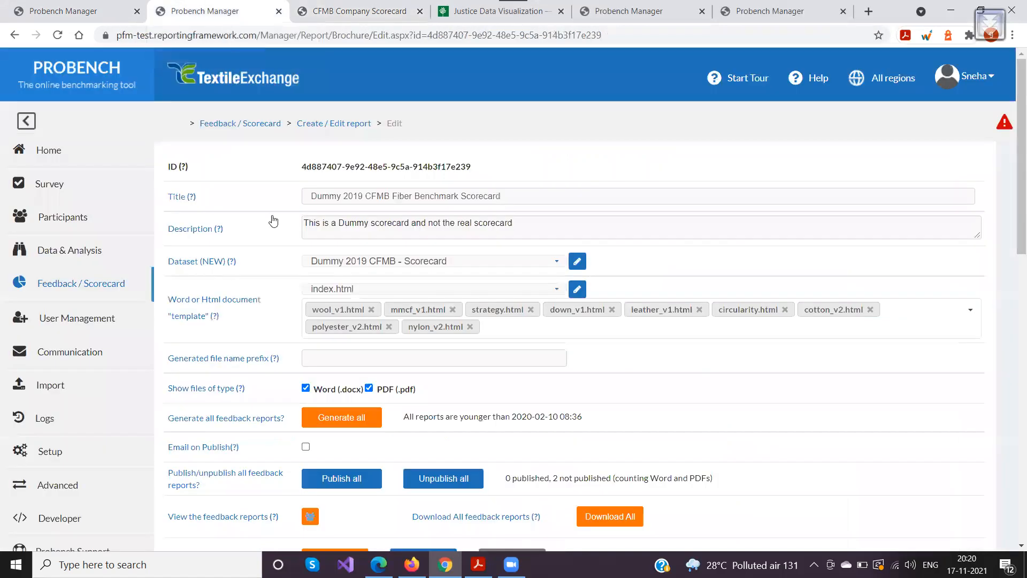
{"action": "left_click", "coordinate": [350, 290]}
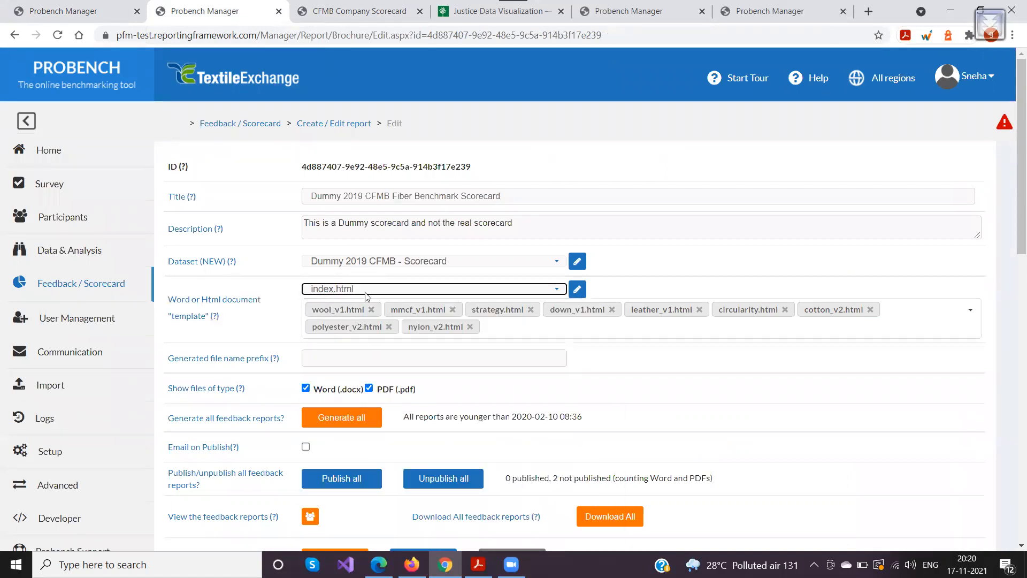
{"action": "left_click", "coordinate": [334, 289]}
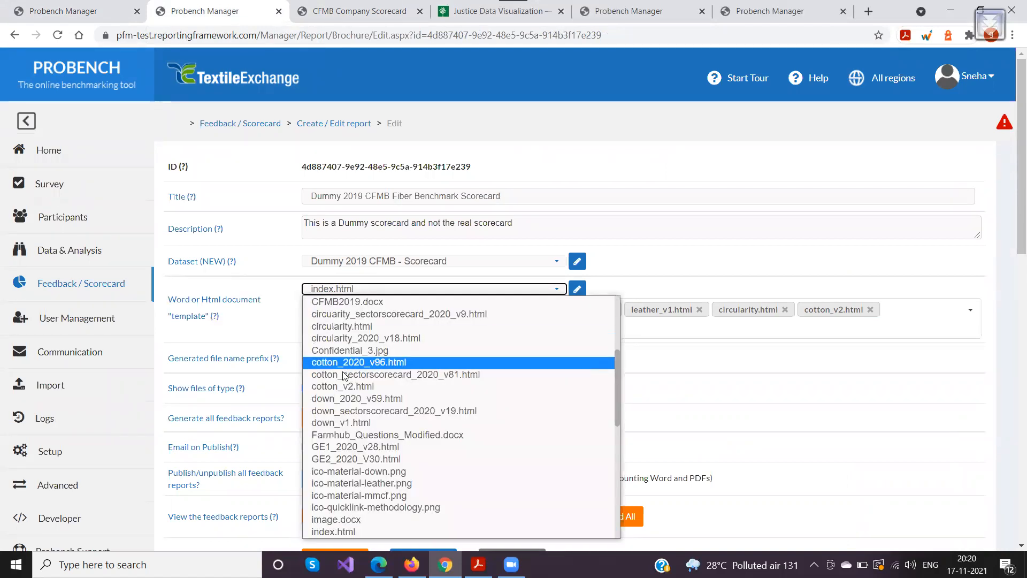
{"action": "left_click", "coordinate": [296, 336]}
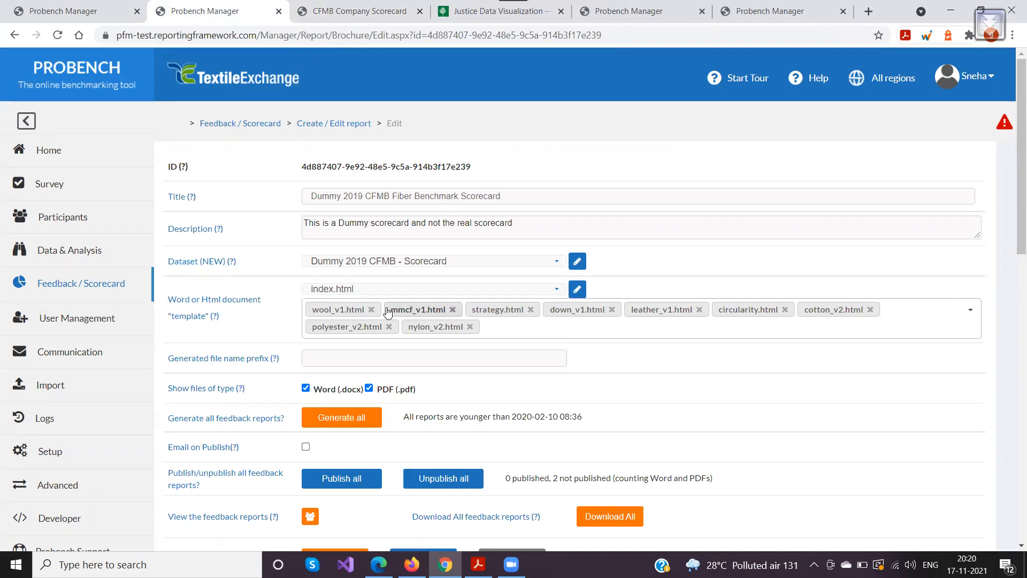
Return to the CFMB Company Scorecard, open its Cotton portfolio page and examine the score and performance charts.
{"action": "key", "text": "ctrl+Tab"}
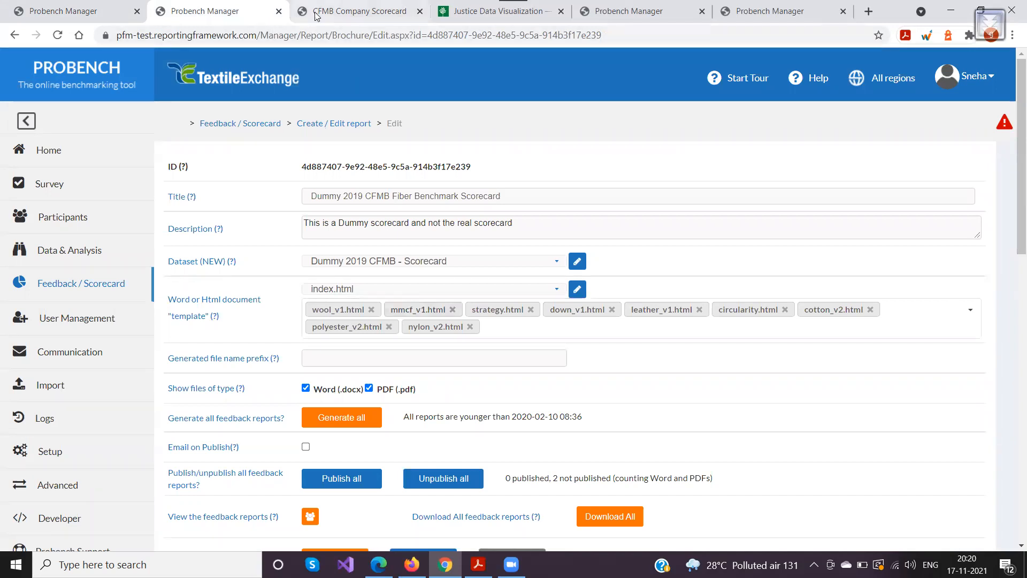
{"action": "left_click", "coordinate": [545, 69]}
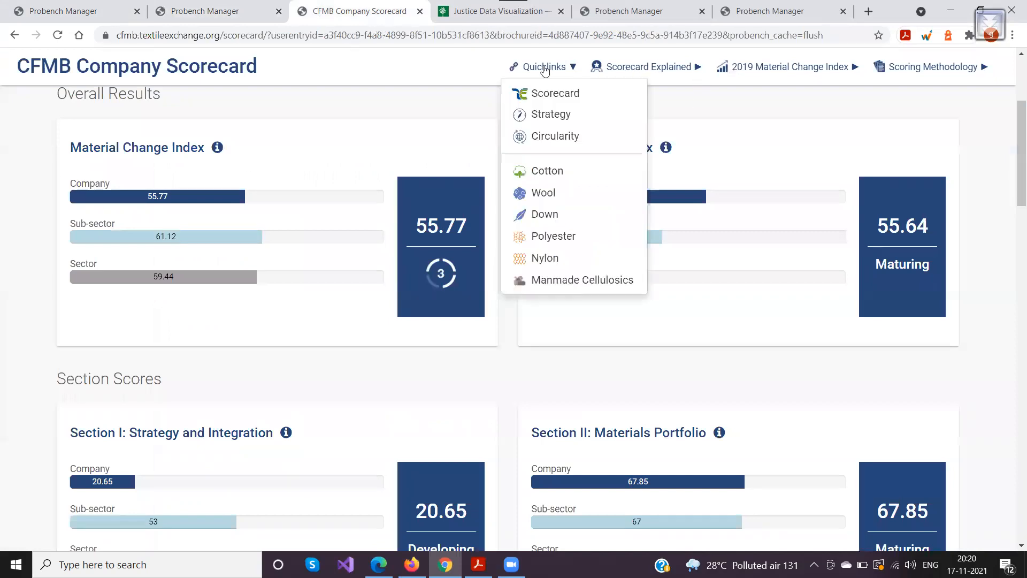
{"action": "left_click", "coordinate": [542, 172]}
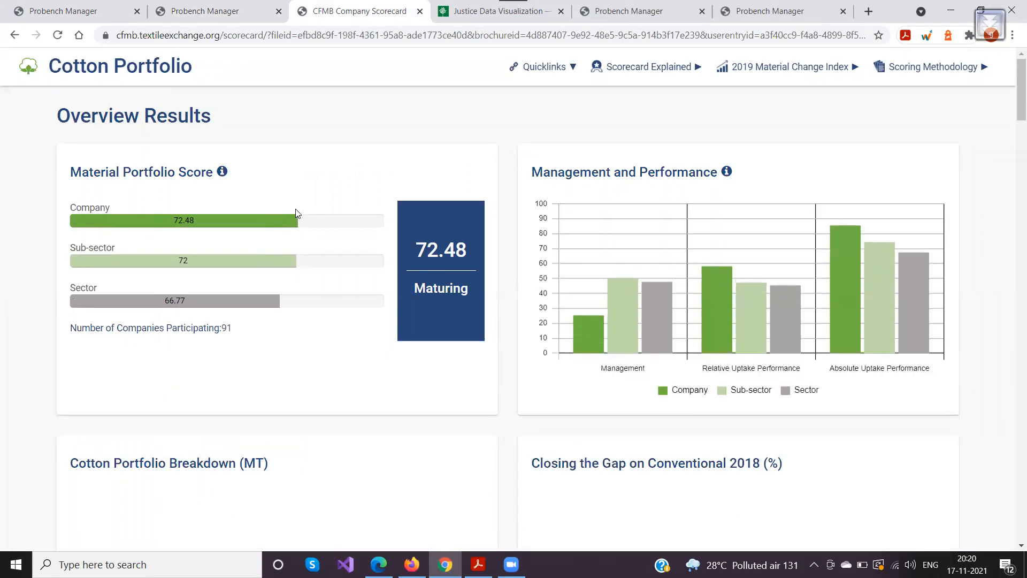
{"action": "scroll", "coordinate": [602, 300], "scroll_direction": "down", "scroll_amount": 3}
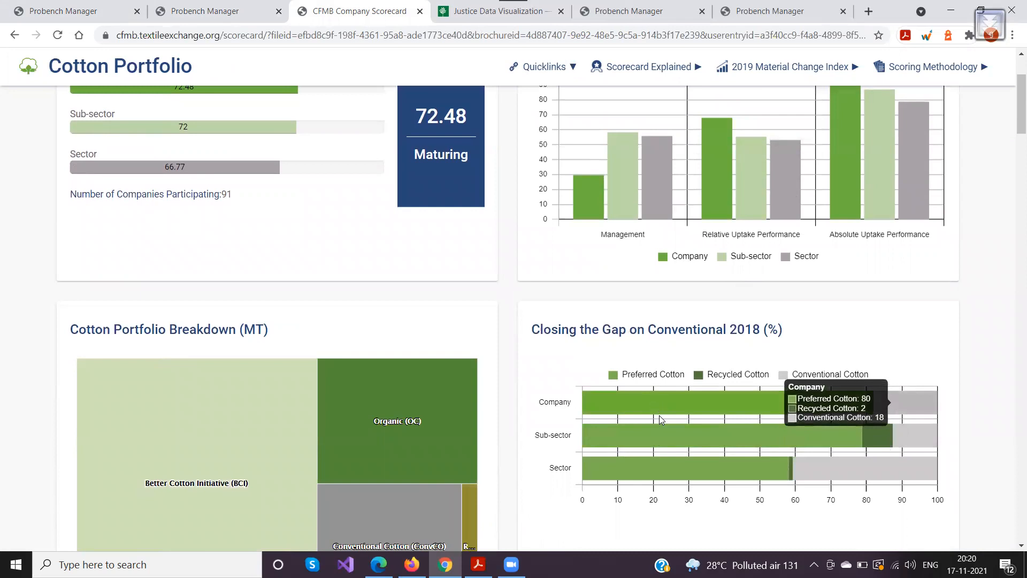
{"action": "scroll", "coordinate": [609, 305], "scroll_direction": "up", "scroll_amount": 1}
{"action": "scroll", "coordinate": [612, 309], "scroll_direction": "up", "scroll_amount": 2}
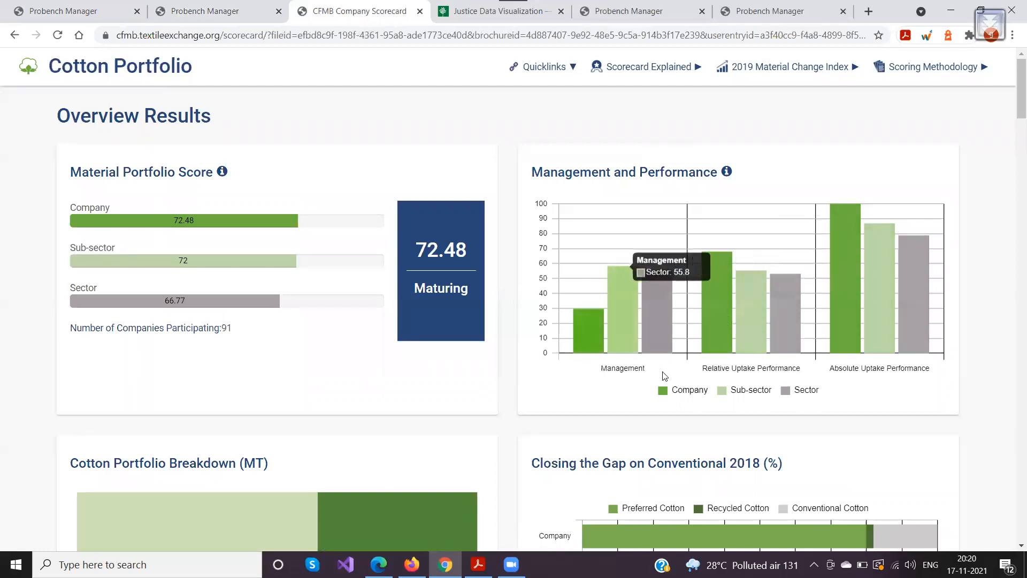
Toggle the Company, Sub-sector and Sector series in the Management and Performance chart, ending with only Sector hidden.
{"action": "left_click", "coordinate": [678, 392]}
{"action": "left_click", "coordinate": [678, 393]}
{"action": "left_click", "coordinate": [749, 391]}
{"action": "left_click", "coordinate": [749, 391]}
{"action": "left_click", "coordinate": [807, 391]}
{"action": "left_click", "coordinate": [807, 391]}
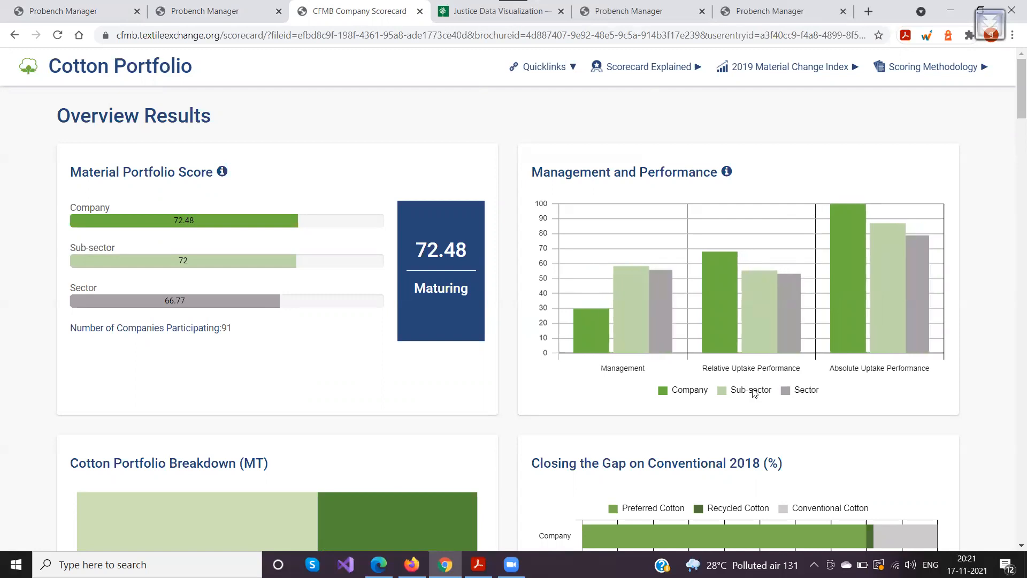
{"action": "left_click", "coordinate": [749, 391]}
{"action": "left_click", "coordinate": [678, 392]}
{"action": "left_click", "coordinate": [675, 393]}
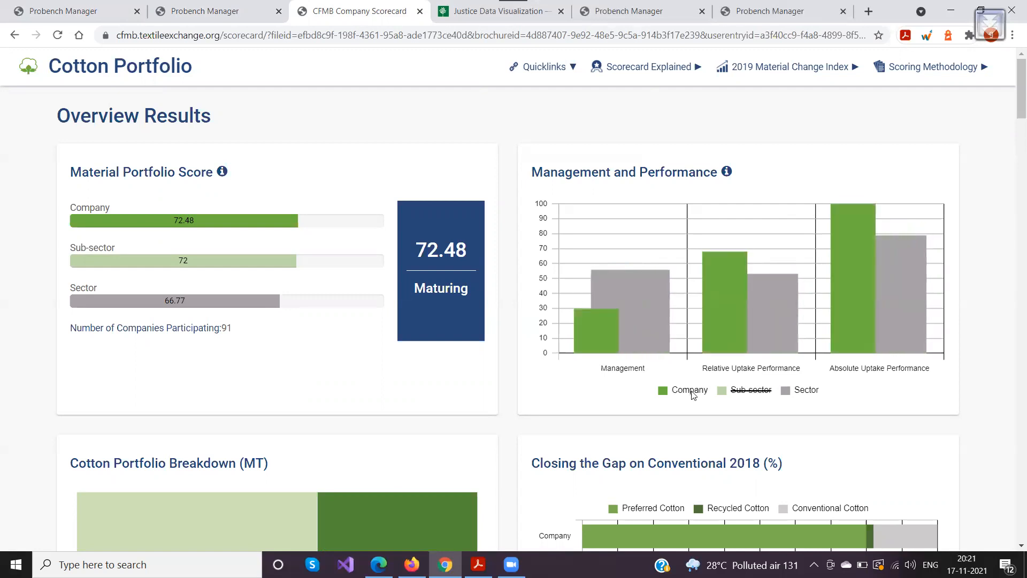
{"action": "left_click", "coordinate": [722, 391]}
{"action": "left_click", "coordinate": [786, 391]}
Hide and restore the Preferred, Recycled and Conventional Cotton series in the Closing the Gap on Conventional 2018 chart.
{"action": "scroll", "coordinate": [636, 350], "scroll_direction": "down", "scroll_amount": 6}
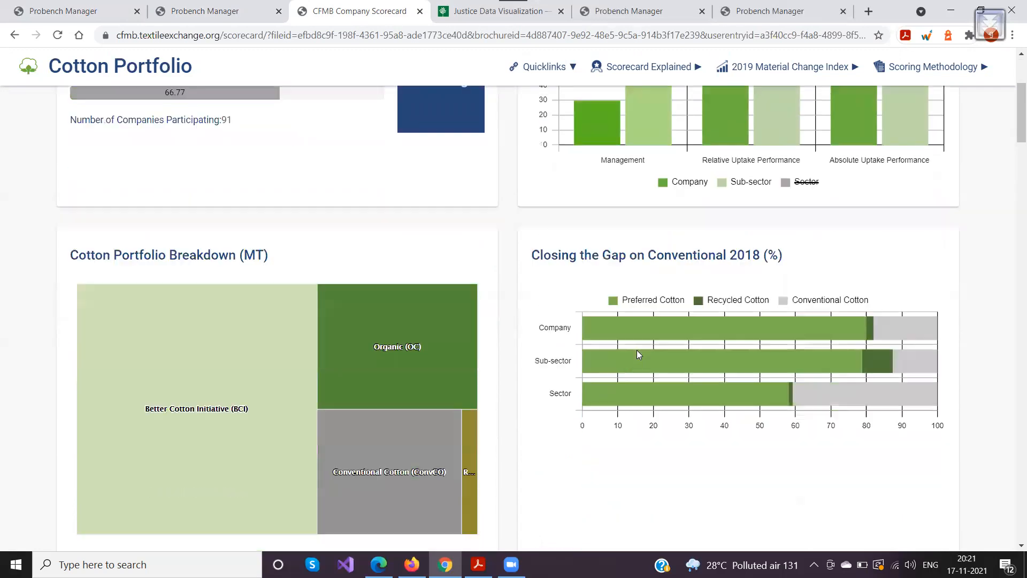
{"action": "left_click", "coordinate": [707, 179]}
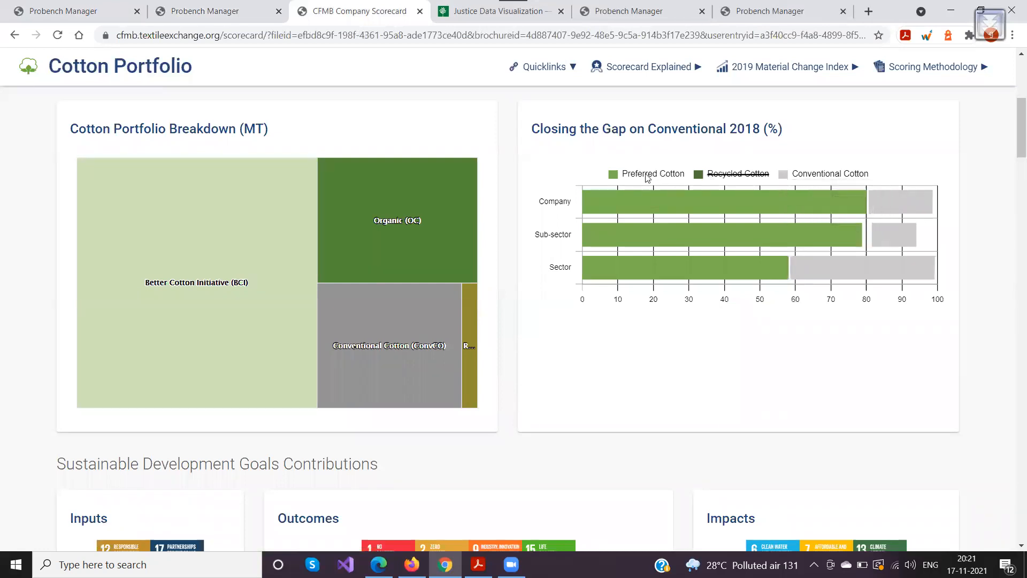
{"action": "left_click", "coordinate": [652, 173]}
{"action": "left_click", "coordinate": [802, 174]}
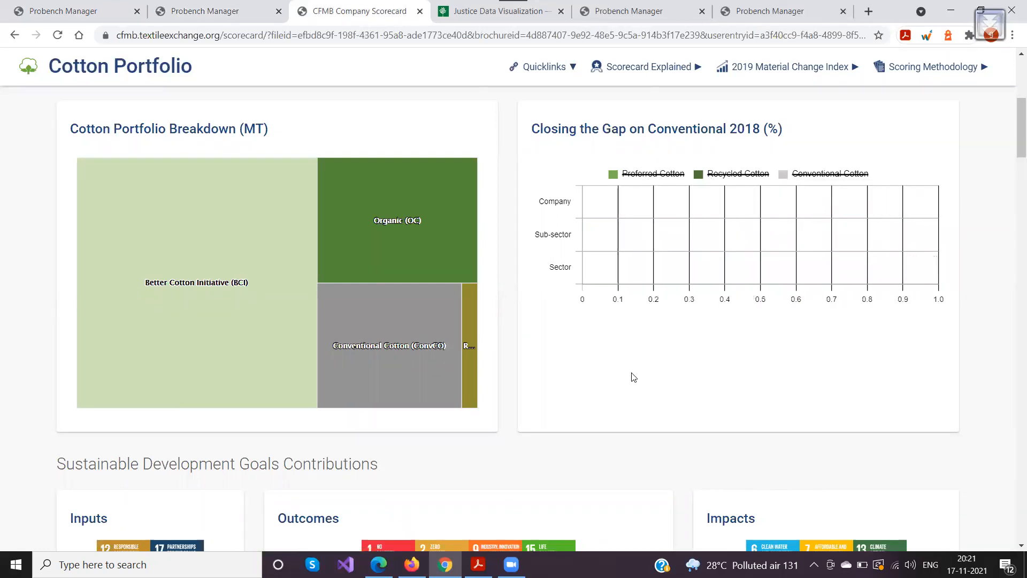
{"action": "left_click", "coordinate": [652, 174]}
{"action": "left_click", "coordinate": [738, 174]}
{"action": "left_click", "coordinate": [795, 178]}
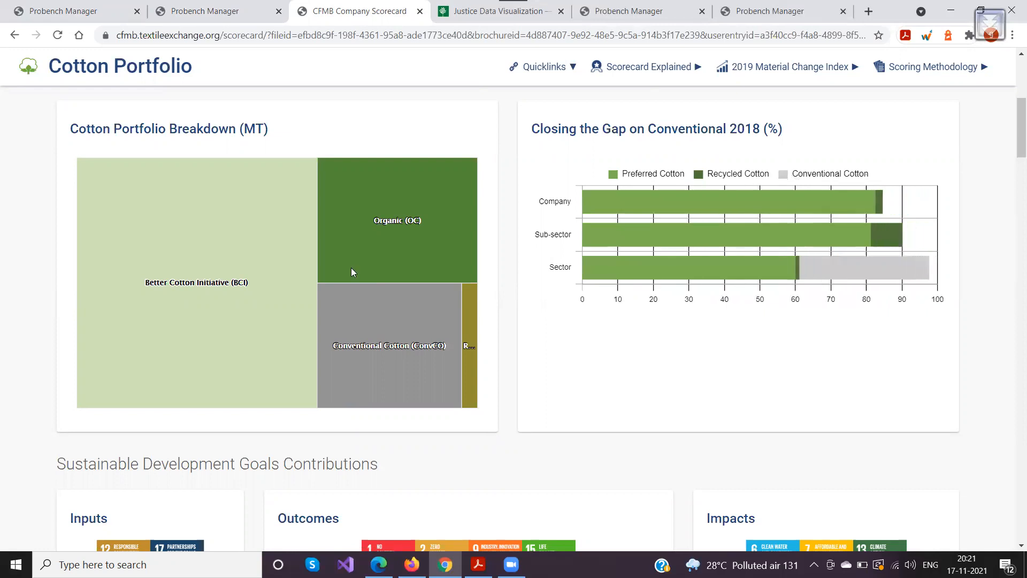
Examine the Conventional Cotton share in the portfolio breakdown and the detailed Risk Management results.
{"action": "mouse_move", "coordinate": [373, 334]}
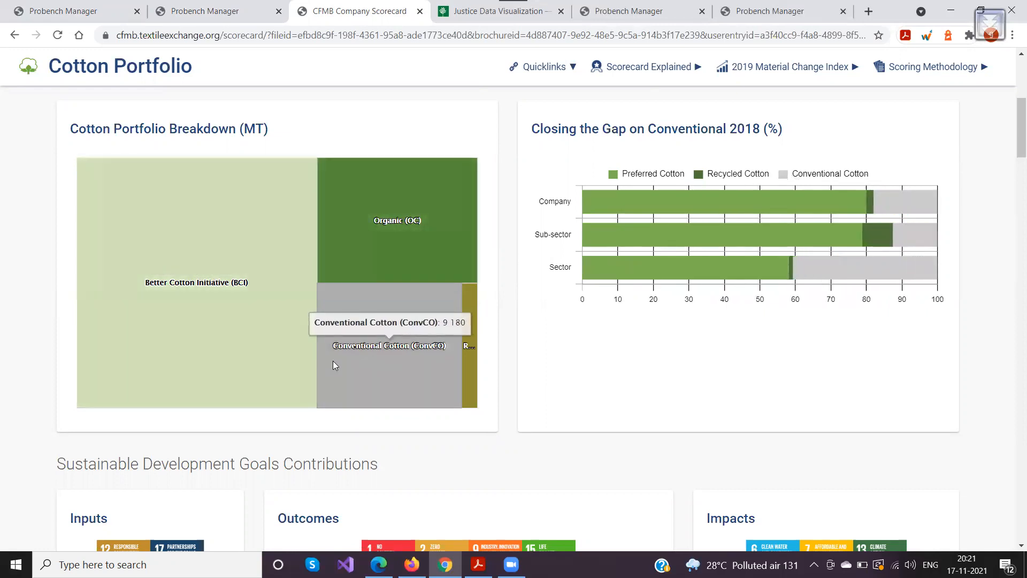
{"action": "scroll", "coordinate": [411, 375], "scroll_direction": "down", "scroll_amount": 7}
{"action": "scroll", "coordinate": [411, 354], "scroll_direction": "down", "scroll_amount": 5}
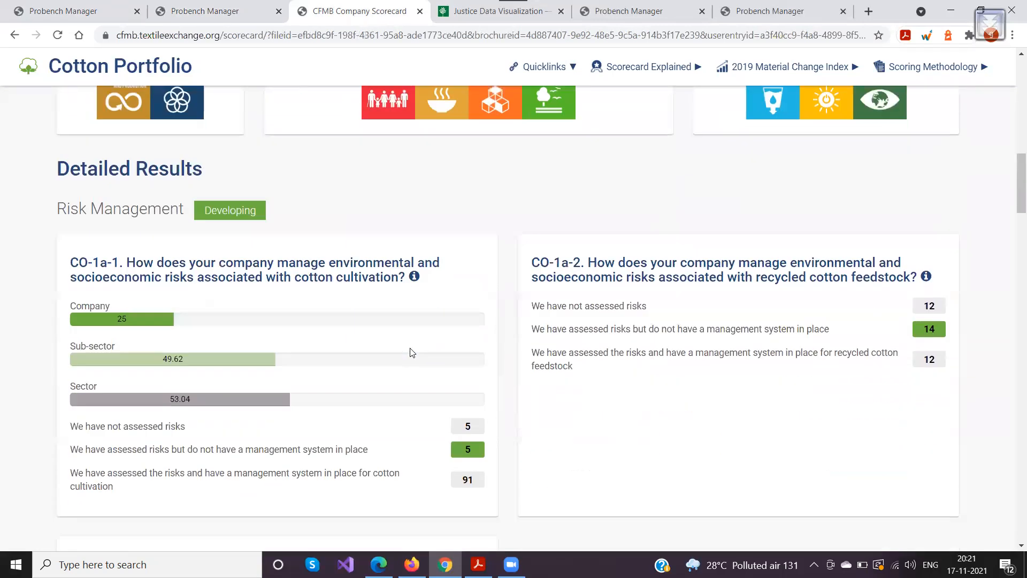
{"action": "scroll", "coordinate": [287, 318], "scroll_direction": "up", "scroll_amount": 4}
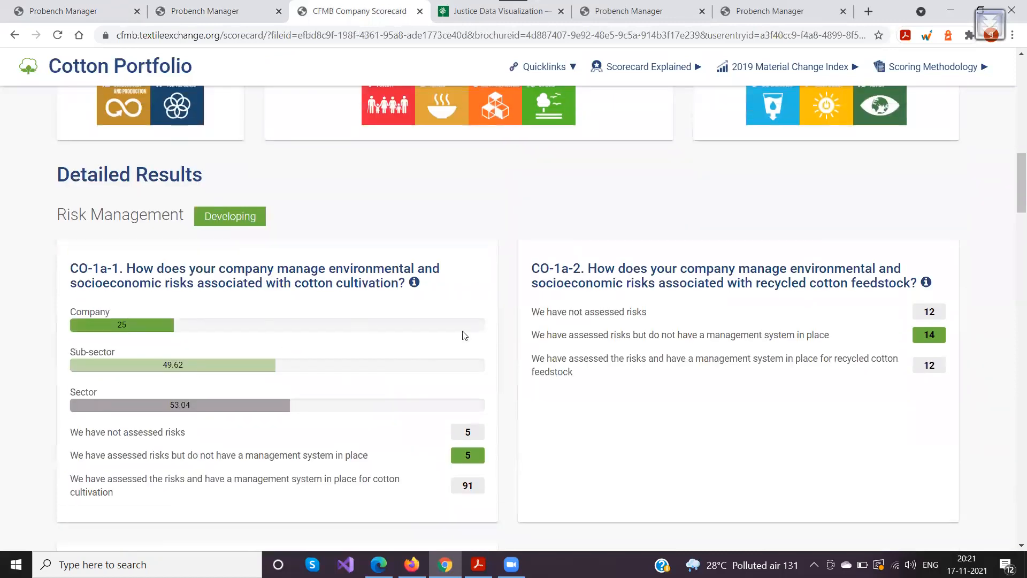
{"action": "scroll", "coordinate": [355, 354], "scroll_direction": "up", "scroll_amount": 14}
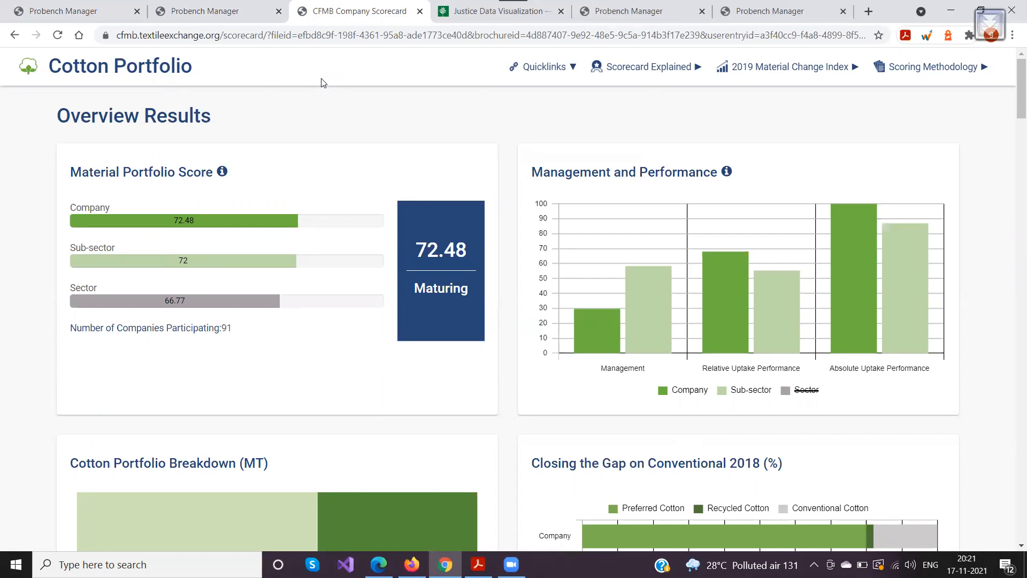
Switch to As You Sow's Justice Data Visualization page and examine the Communication Services total scores in the Racial Justice Russell 1000 Scorecard.
{"action": "left_click", "coordinate": [484, 12]}
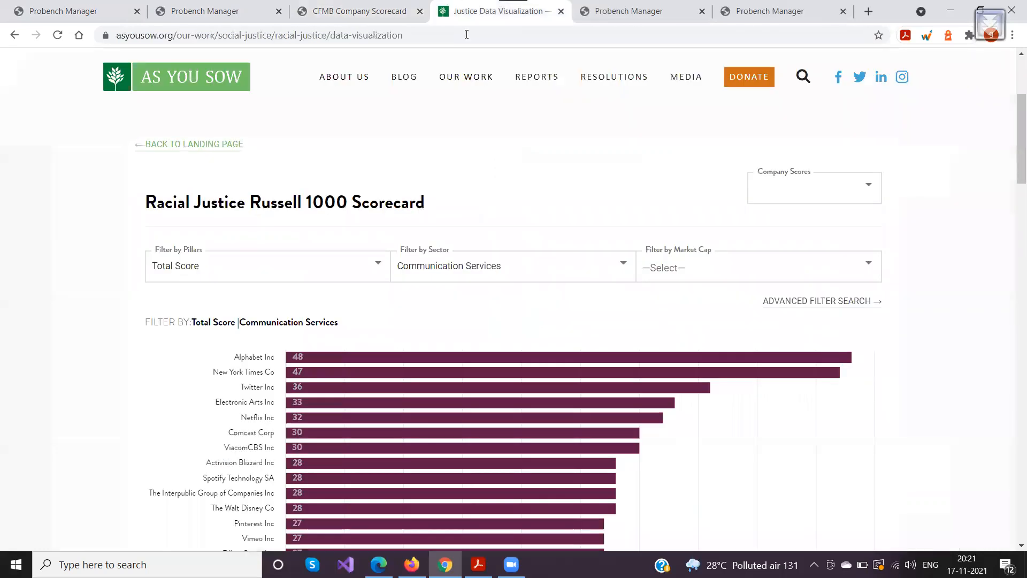
{"action": "scroll", "coordinate": [214, 285], "scroll_direction": "down", "scroll_amount": 3}
{"action": "scroll", "coordinate": [203, 284], "scroll_direction": "up", "scroll_amount": 3}
{"action": "scroll", "coordinate": [246, 212], "scroll_direction": "down", "scroll_amount": 1}
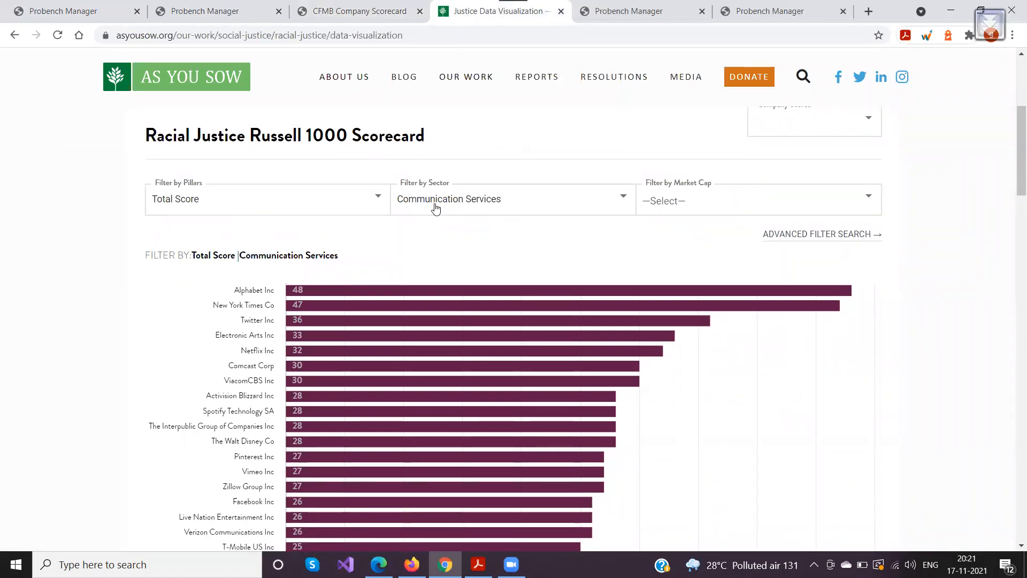
{"action": "scroll", "coordinate": [274, 364], "scroll_direction": "down", "scroll_amount": 5}
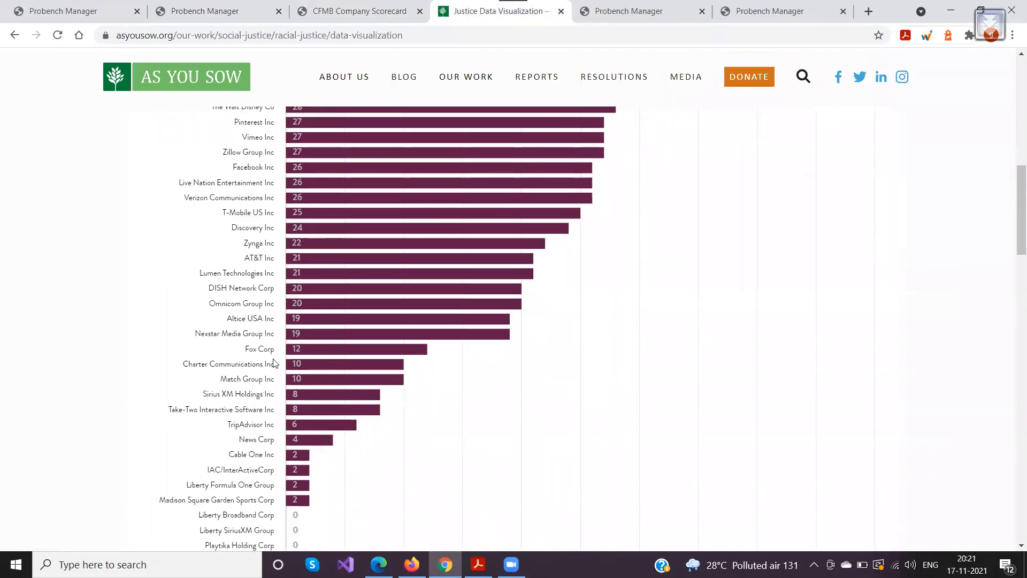
{"action": "scroll", "coordinate": [275, 369], "scroll_direction": "down", "scroll_amount": 5}
{"action": "scroll", "coordinate": [268, 348], "scroll_direction": "up", "scroll_amount": 3}
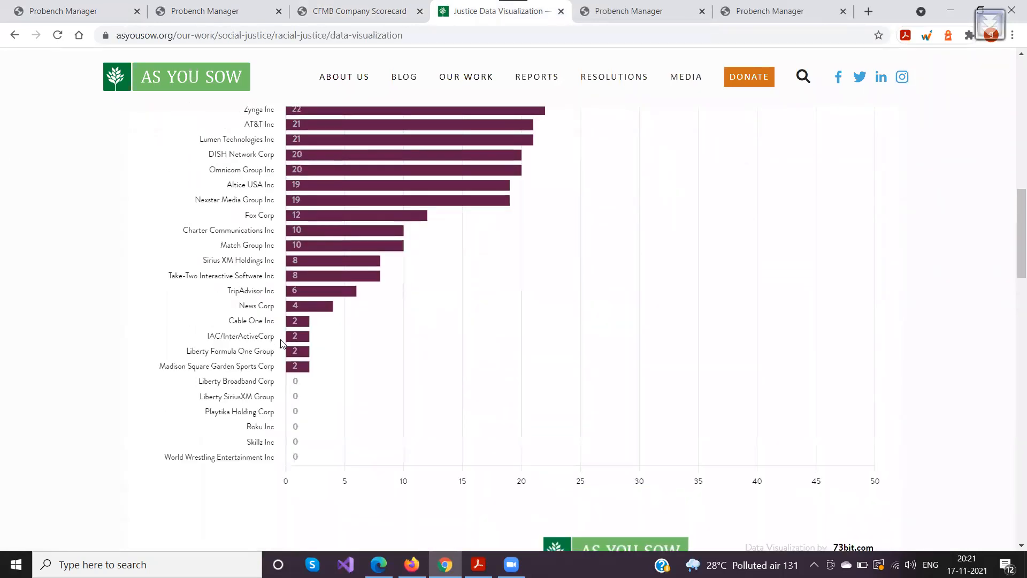
{"action": "scroll", "coordinate": [282, 343], "scroll_direction": "up", "scroll_amount": 11}
{"action": "scroll", "coordinate": [270, 374], "scroll_direction": "down", "scroll_amount": 3}
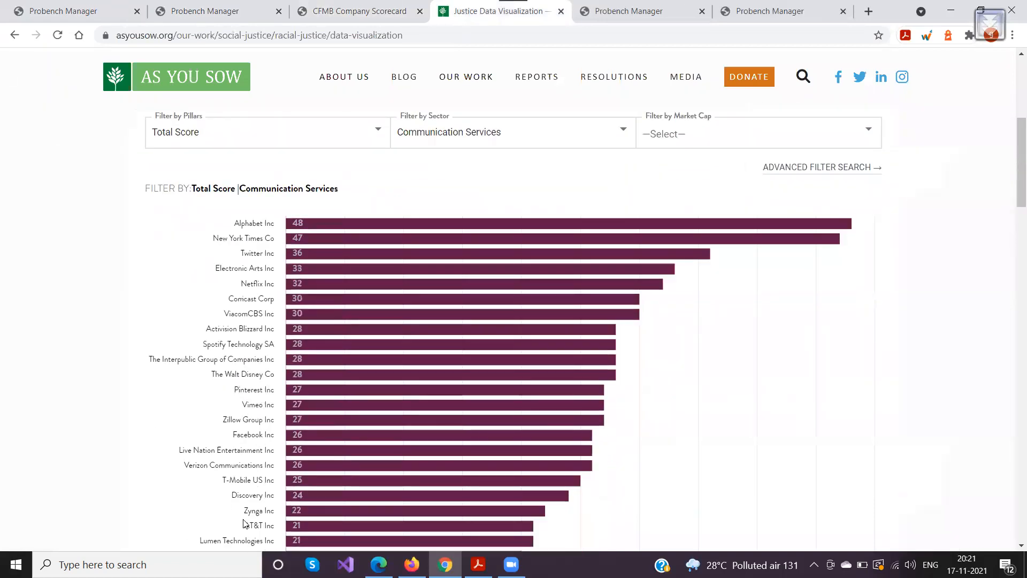
Filter the Racial Justice scorecard by the Consumer Discretionary sector and examine the ranked company scores.
{"action": "left_click", "coordinate": [459, 138]}
{"action": "left_click", "coordinate": [455, 160]}
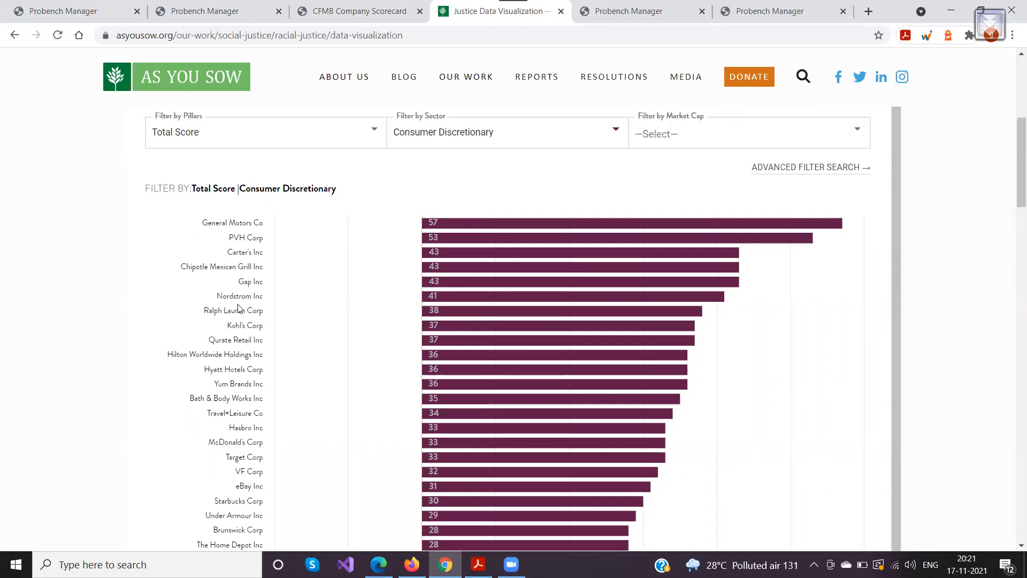
{"action": "scroll", "coordinate": [216, 450], "scroll_direction": "down", "scroll_amount": 10}
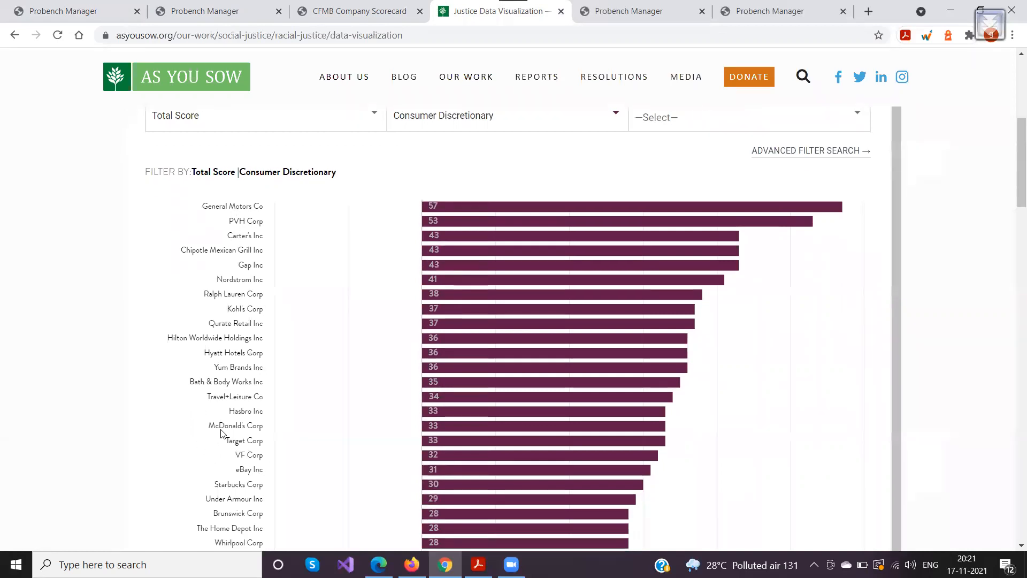
{"action": "scroll", "coordinate": [223, 417], "scroll_direction": "down", "scroll_amount": 4}
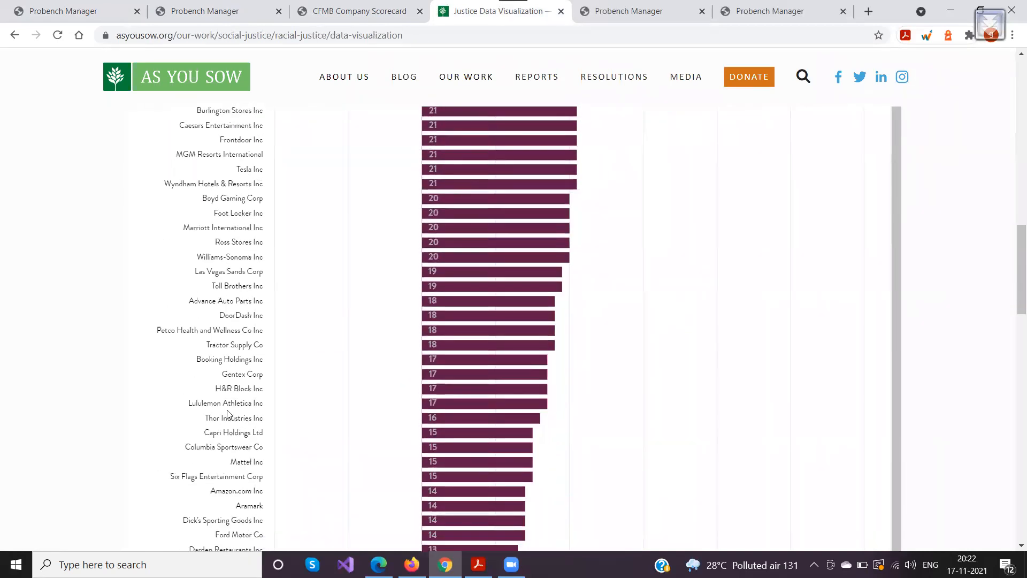
{"action": "scroll", "coordinate": [227, 414], "scroll_direction": "down", "scroll_amount": 6}
{"action": "scroll", "coordinate": [229, 413], "scroll_direction": "up", "scroll_amount": 15}
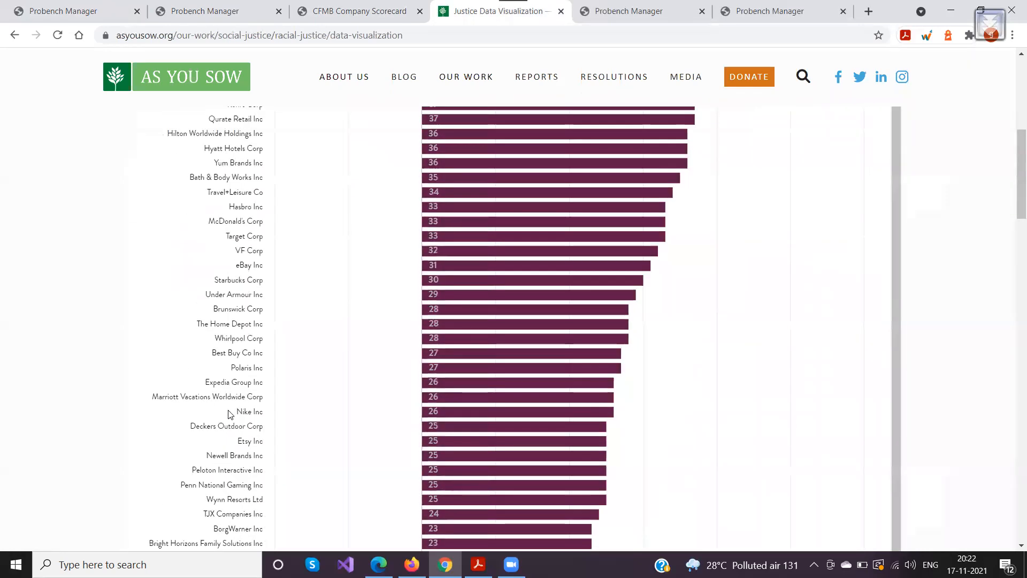
{"action": "scroll", "coordinate": [557, 269], "scroll_direction": "up", "scroll_amount": 3}
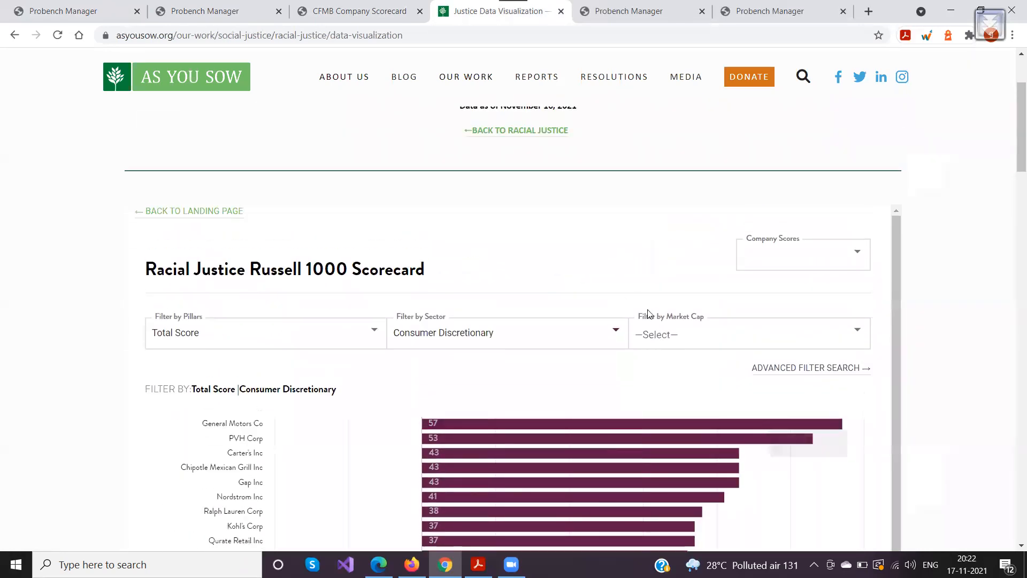
Filter the scorecard by a 15B - 25B market cap and show the advanced filters.
{"action": "left_click", "coordinate": [665, 339]}
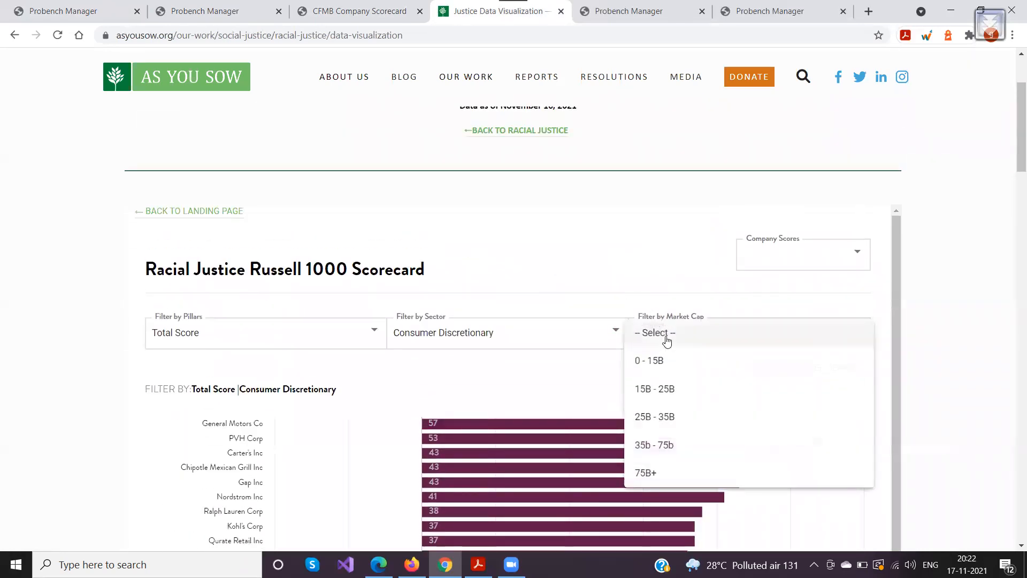
{"action": "left_click", "coordinate": [659, 387]}
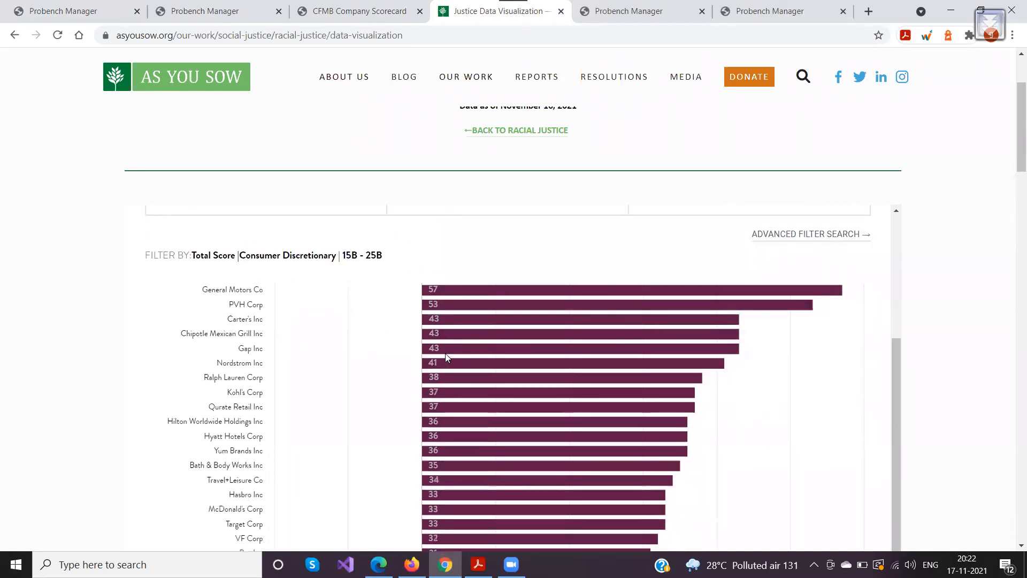
{"action": "scroll", "coordinate": [438, 328], "scroll_direction": "down", "scroll_amount": 5}
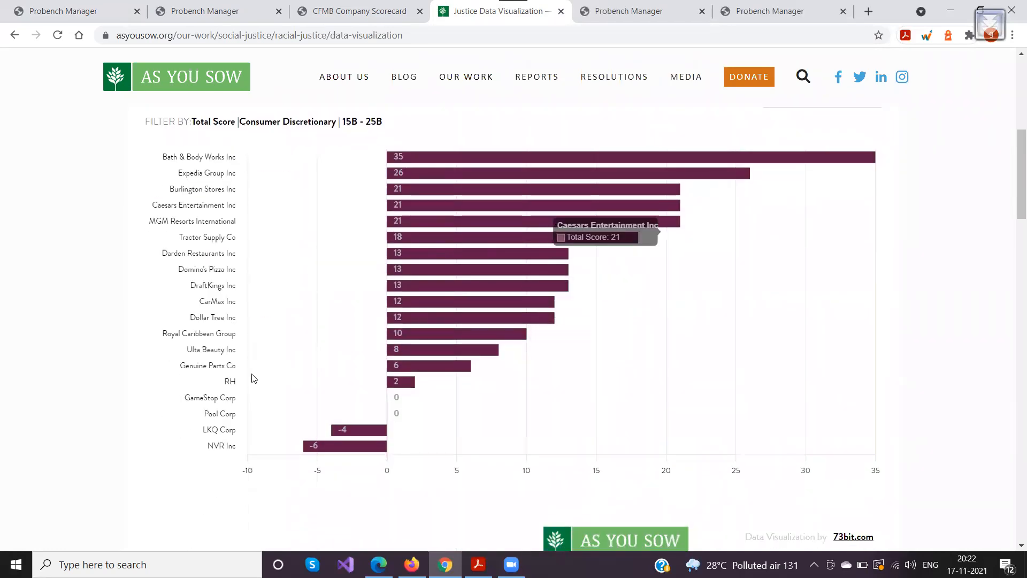
{"action": "scroll", "coordinate": [227, 382], "scroll_direction": "up", "scroll_amount": 3}
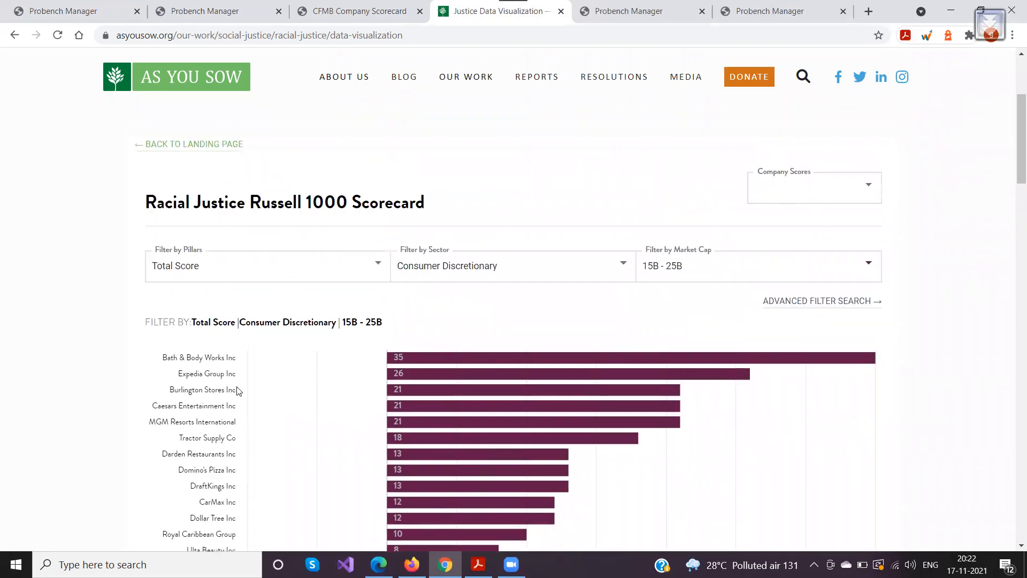
{"action": "left_click", "coordinate": [802, 300]}
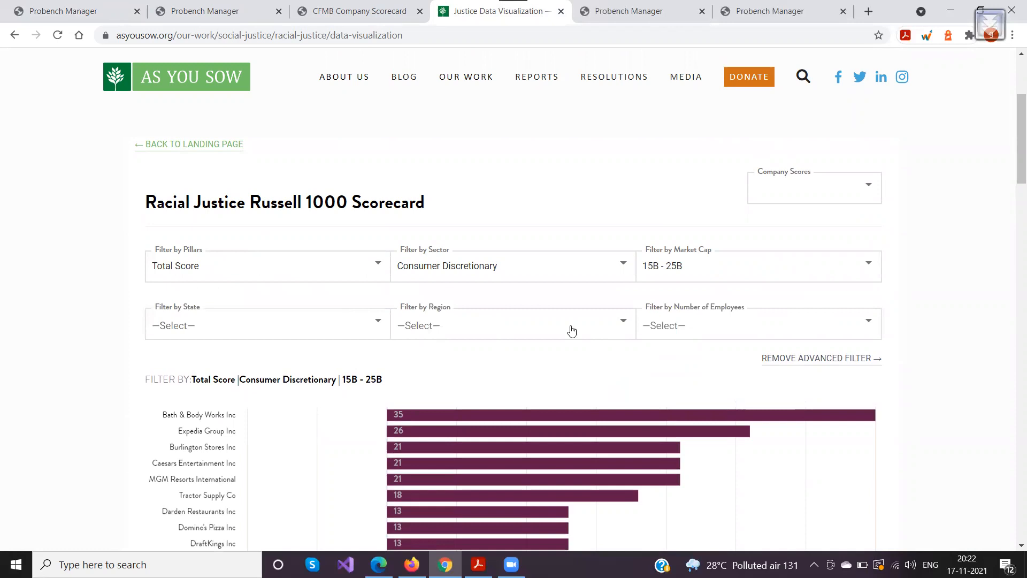
Try filtering the scorecard by the Midwest region, and reset the region filter to no selection.
{"action": "left_click", "coordinate": [535, 329]}
{"action": "left_click", "coordinate": [443, 378]}
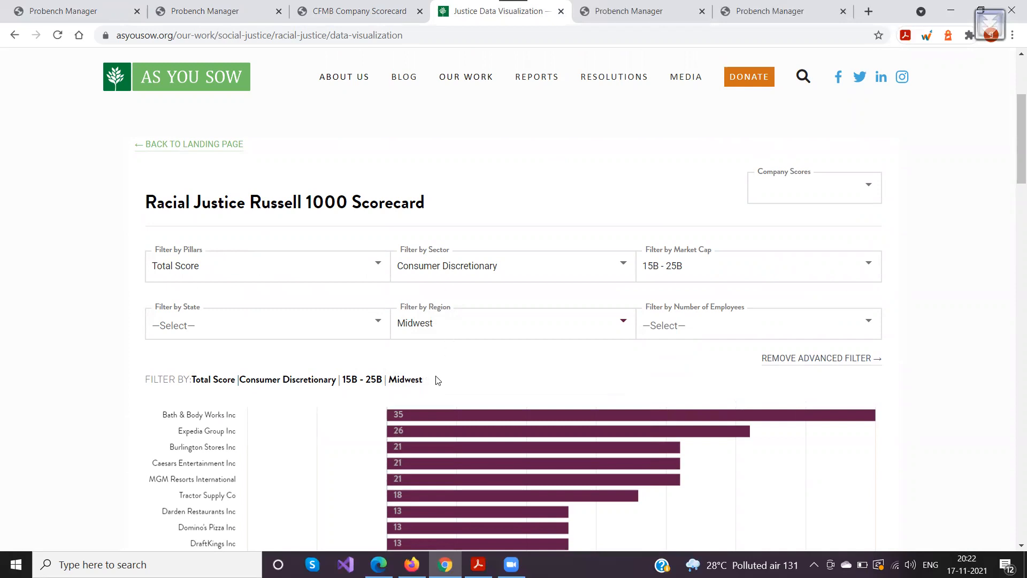
{"action": "scroll", "coordinate": [438, 380], "scroll_direction": "down", "scroll_amount": 1}
{"action": "left_click", "coordinate": [439, 257]}
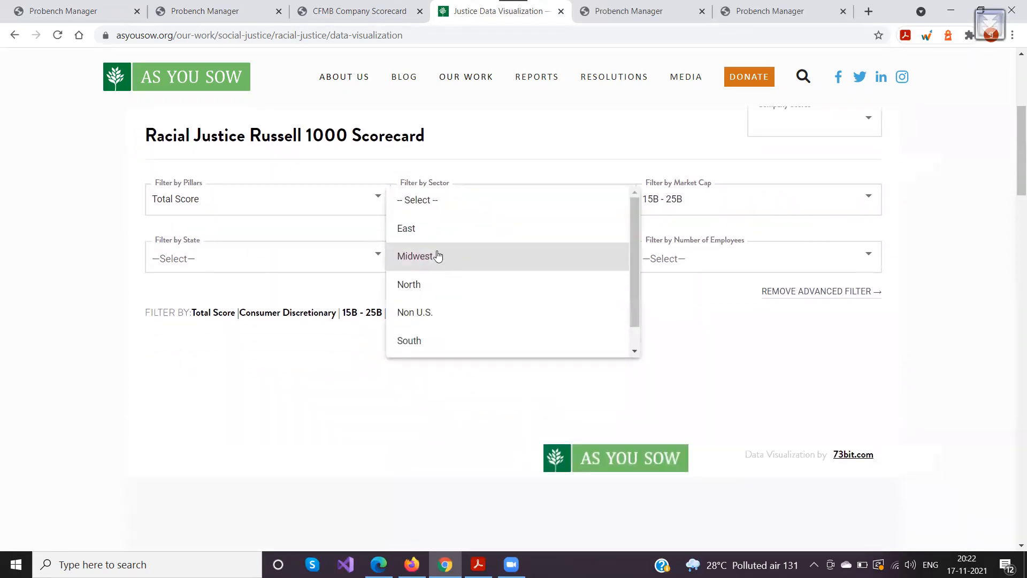
{"action": "left_click", "coordinate": [436, 200]}
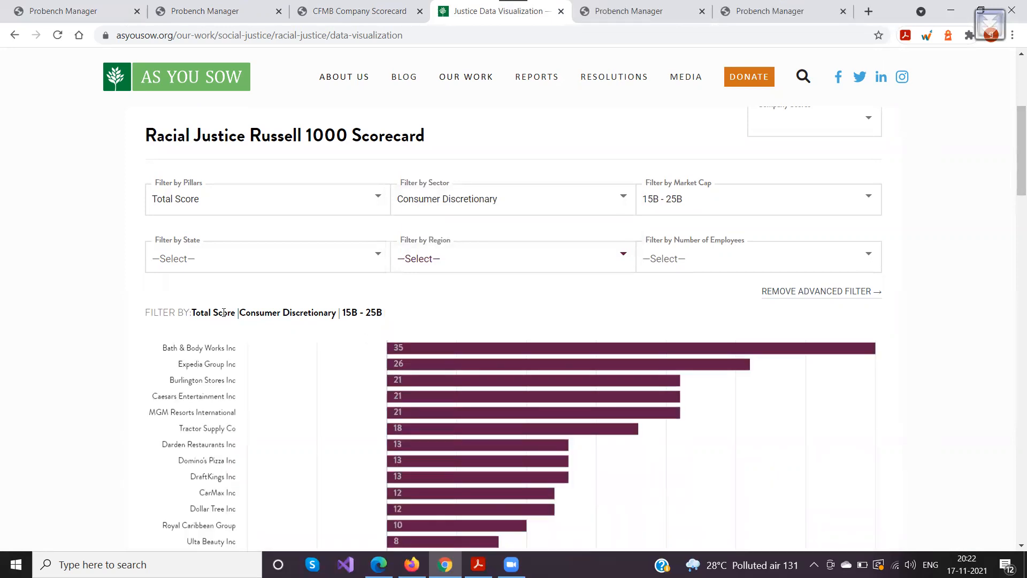
Open the company details of Bath & Body Works Inc and examine its overall rank and Racial Justice Statement breakdown.
{"action": "left_click_drag", "start_coordinate": [196, 312], "coordinate": [390, 312]}
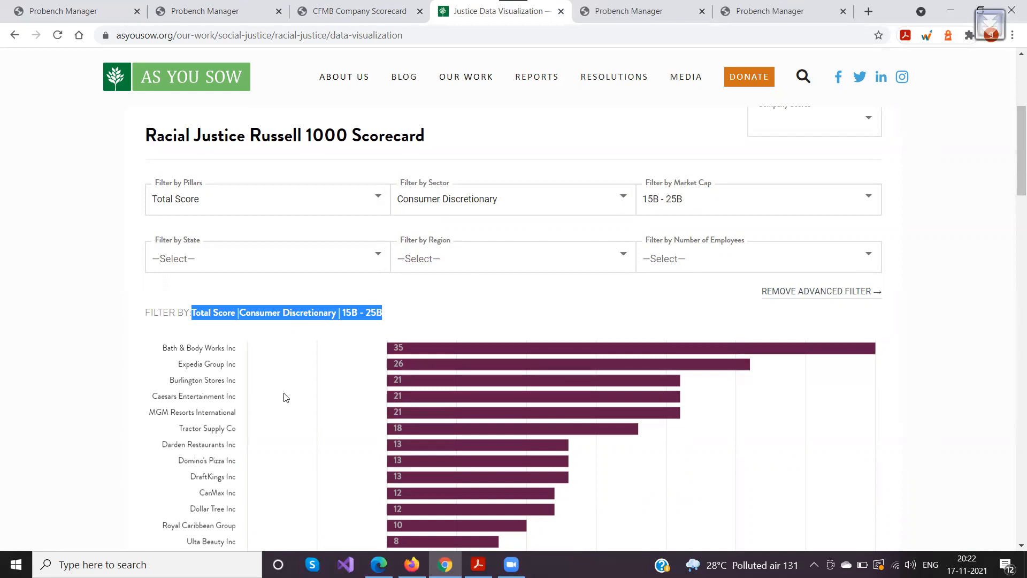
{"action": "left_click", "coordinate": [427, 354]}
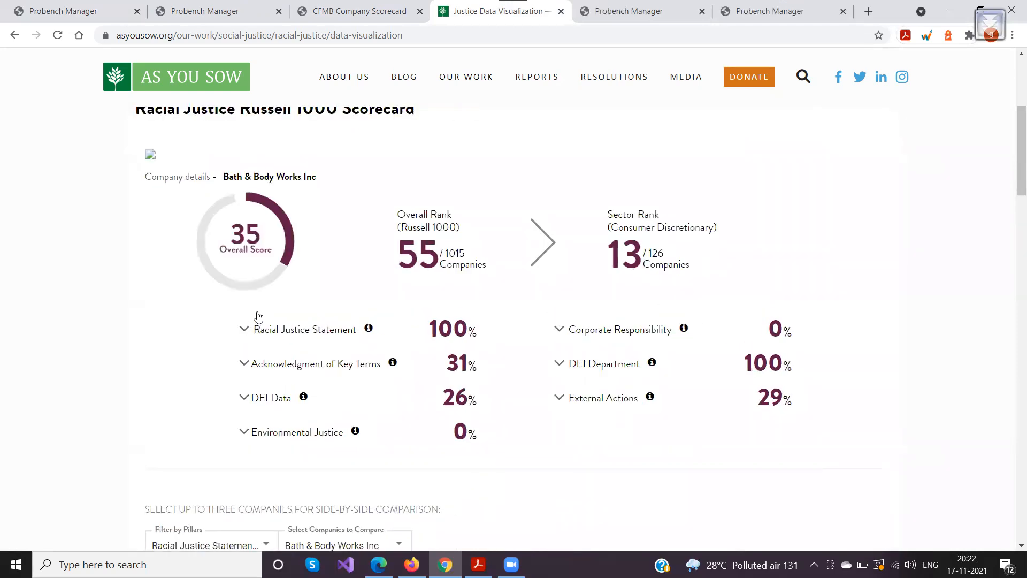
{"action": "scroll", "coordinate": [321, 314], "scroll_direction": "up", "scroll_amount": 3}
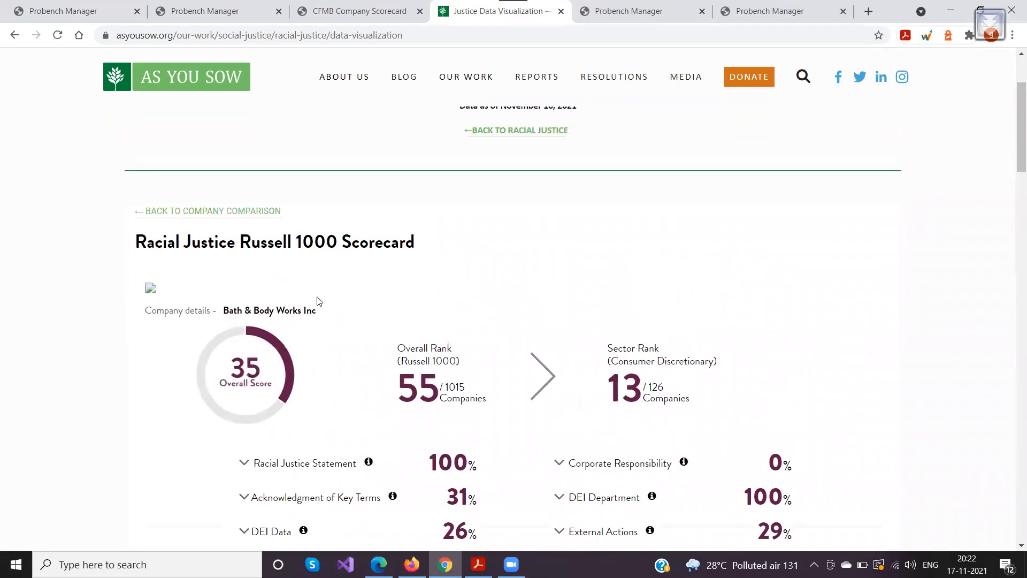
{"action": "scroll", "coordinate": [317, 298], "scroll_direction": "down", "scroll_amount": 3}
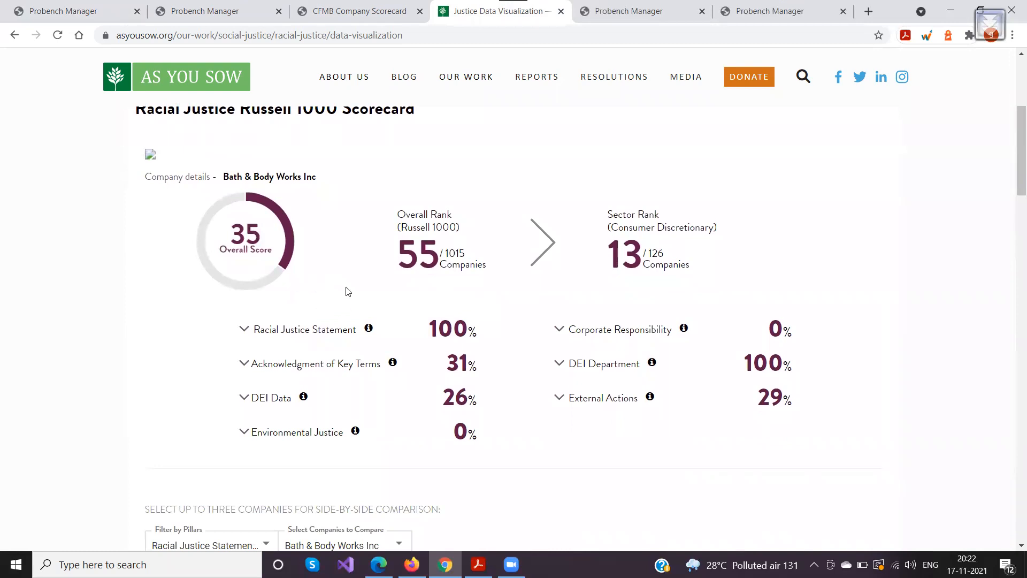
{"action": "scroll", "coordinate": [345, 292], "scroll_direction": "down", "scroll_amount": 1}
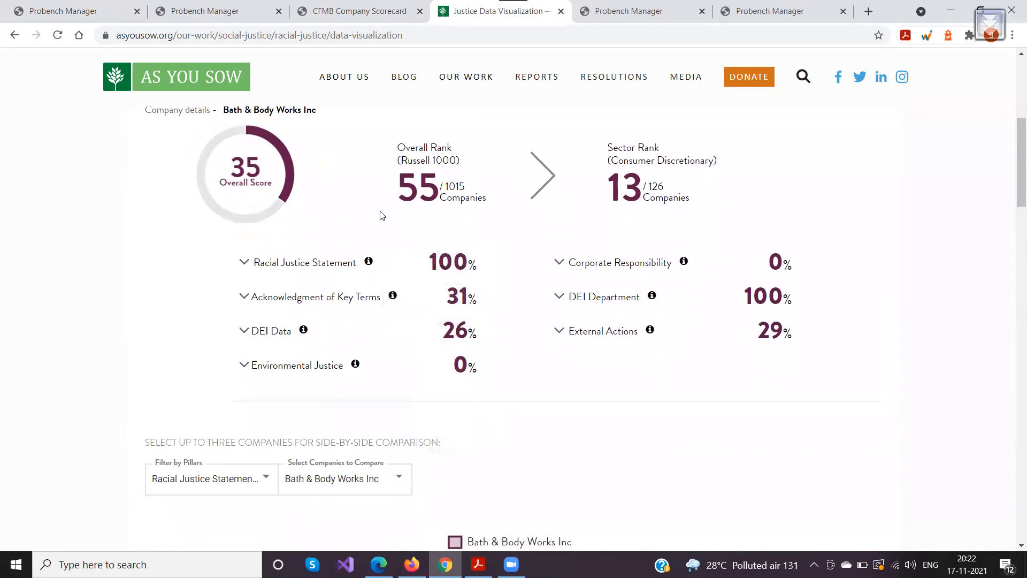
{"action": "double_click", "coordinate": [403, 186]}
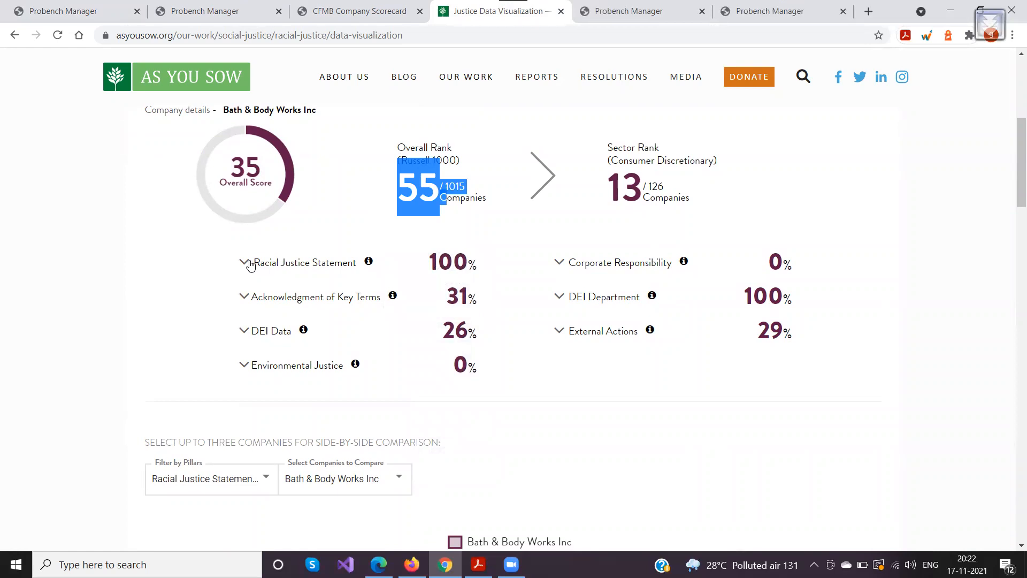
{"action": "left_click", "coordinate": [248, 262]}
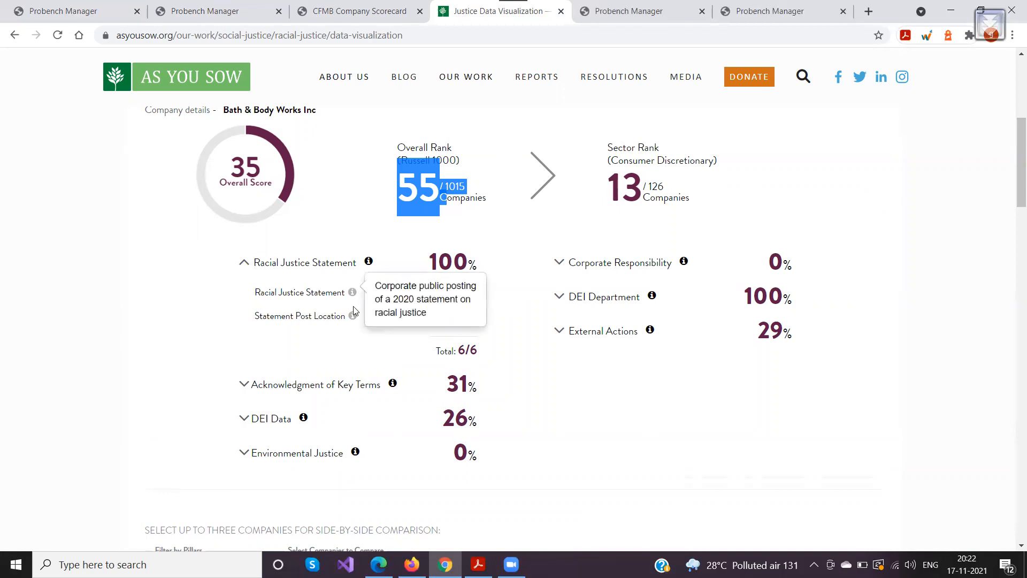
Examine the radar chart and bar chart of Bath & Body Works Inc's pillar scores below the company details.
{"action": "scroll", "coordinate": [259, 362], "scroll_direction": "down", "scroll_amount": 10}
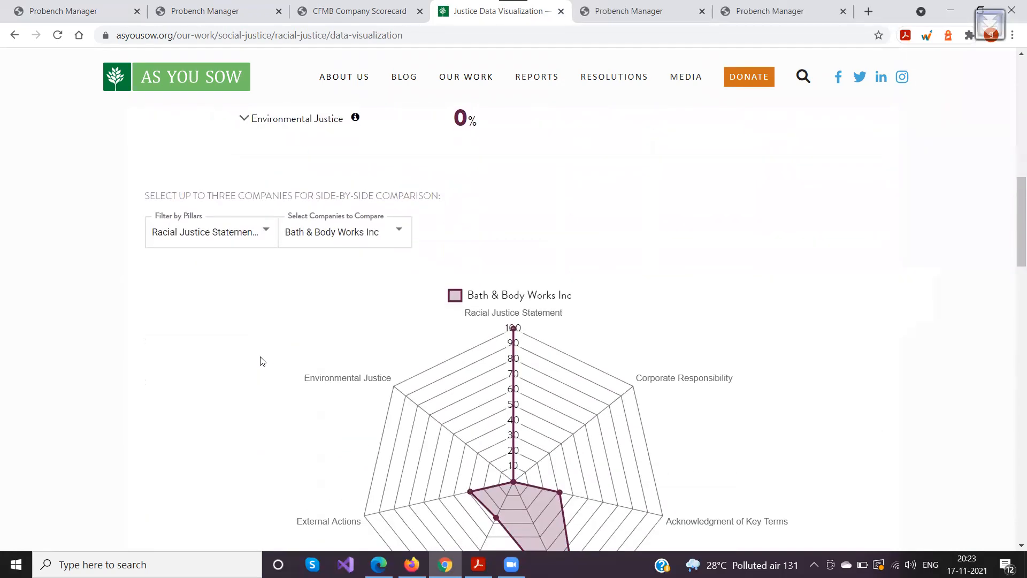
{"action": "scroll", "coordinate": [263, 361], "scroll_direction": "down", "scroll_amount": 4}
{"action": "scroll", "coordinate": [265, 362], "scroll_direction": "up", "scroll_amount": 4}
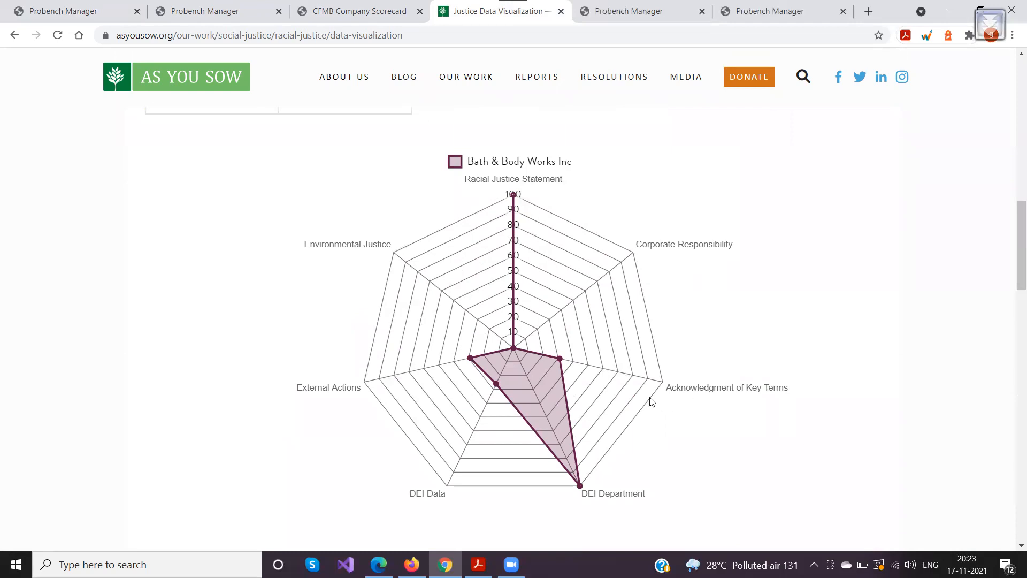
{"action": "scroll", "coordinate": [645, 383], "scroll_direction": "down", "scroll_amount": 12}
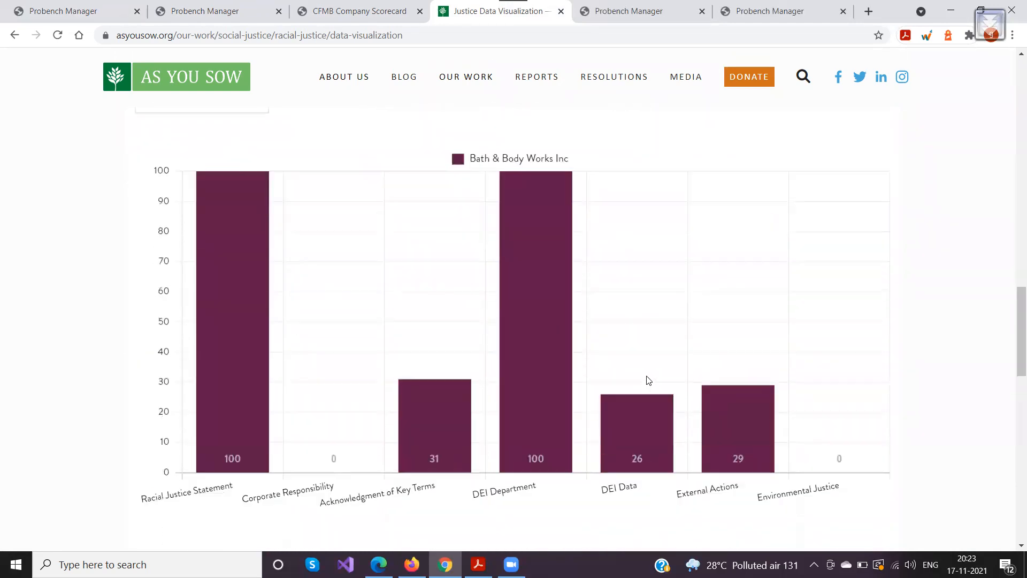
{"action": "scroll", "coordinate": [648, 379], "scroll_direction": "down", "scroll_amount": 4}
{"action": "scroll", "coordinate": [648, 378], "scroll_direction": "up", "scroll_amount": 15}
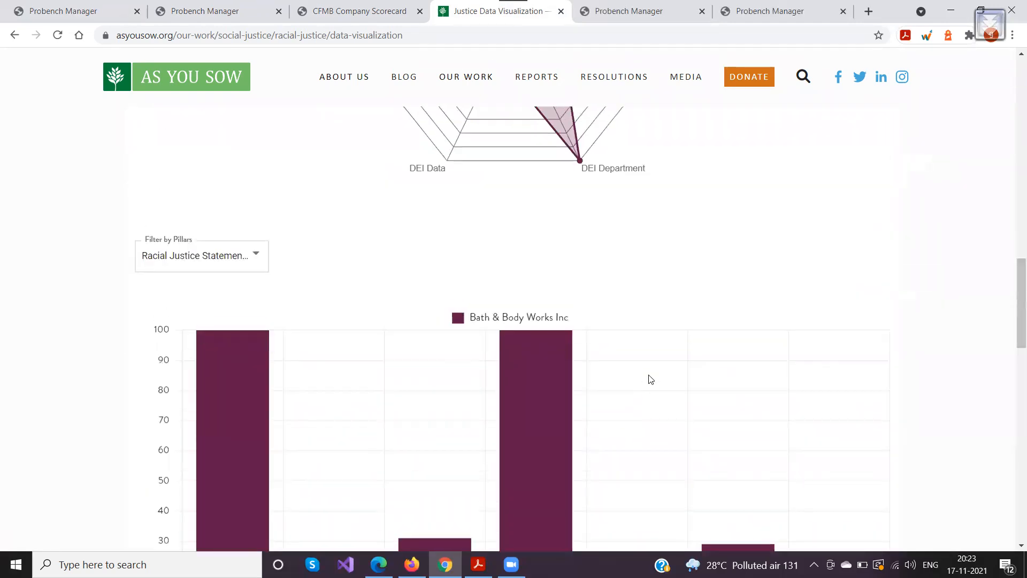
{"action": "scroll", "coordinate": [650, 378], "scroll_direction": "down", "scroll_amount": 6}
{"action": "scroll", "coordinate": [650, 379], "scroll_direction": "up", "scroll_amount": 9}
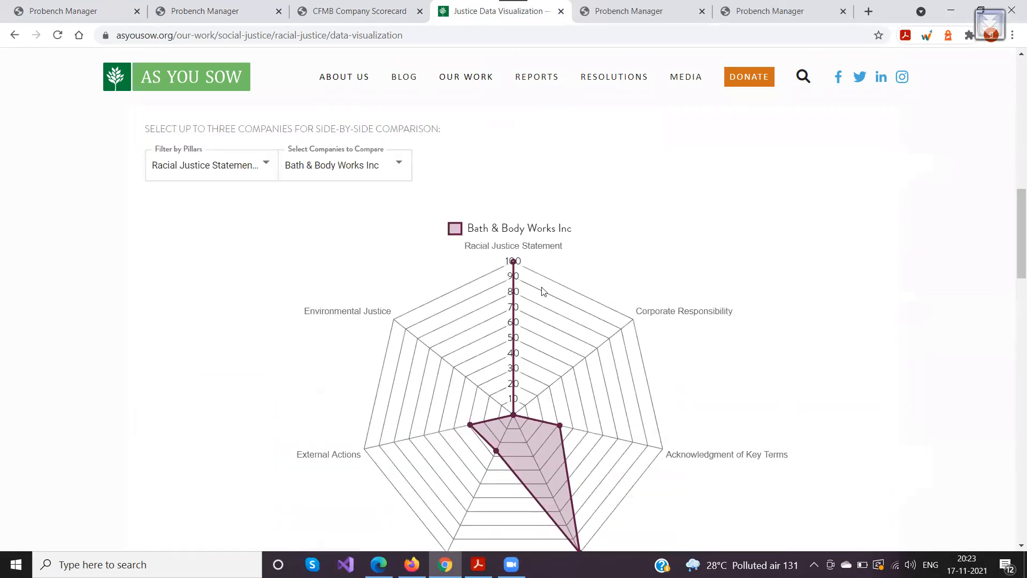
{"action": "scroll", "coordinate": [259, 259], "scroll_direction": "up", "scroll_amount": 6}
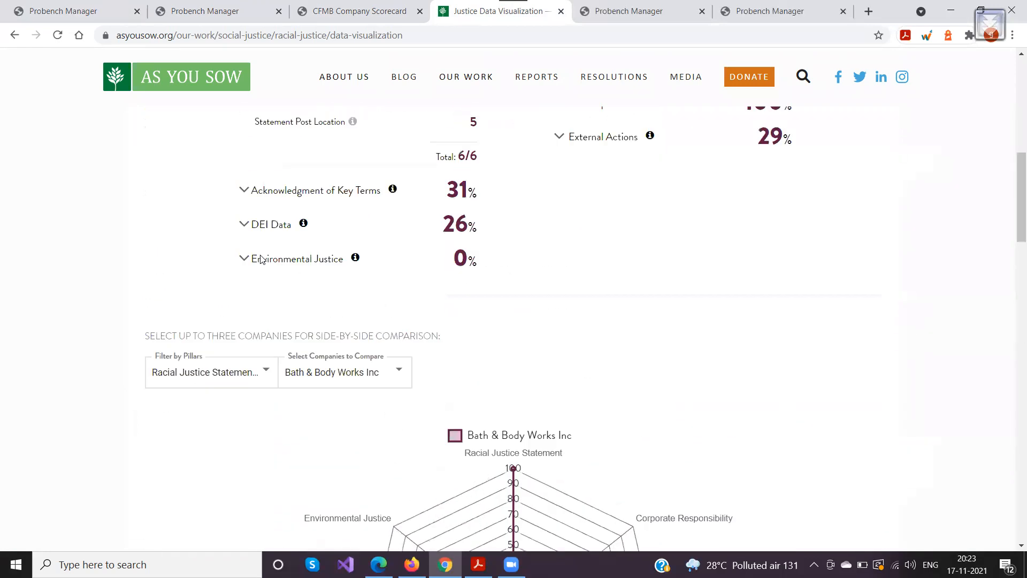
Add Baxter International Inc and Becton, Dickinson and Co to the side-by-side comparison with Bath & Body Works Inc.
{"action": "scroll", "coordinate": [300, 304], "scroll_direction": "down", "scroll_amount": 5}
{"action": "left_click", "coordinate": [313, 232]}
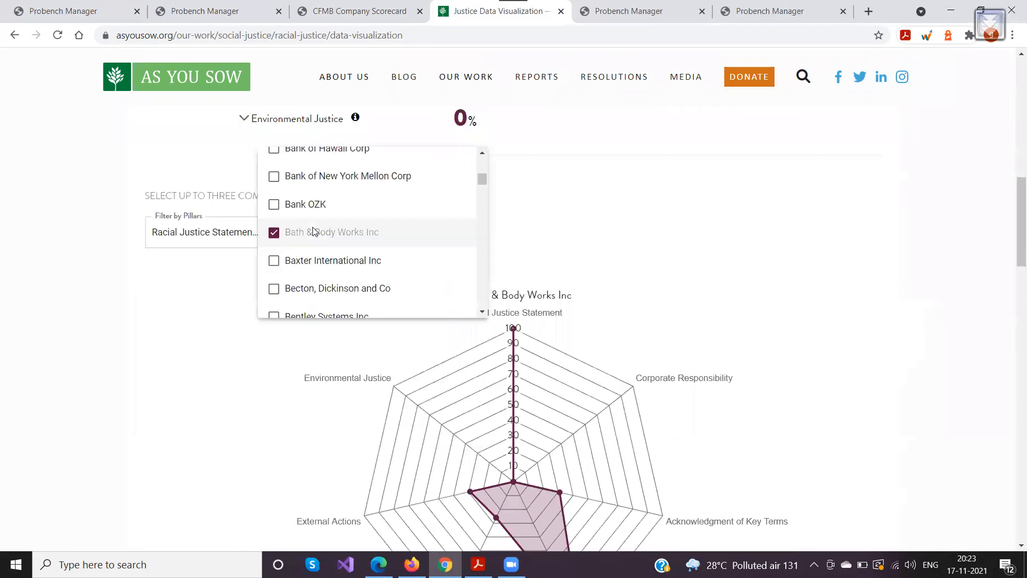
{"action": "left_click", "coordinate": [274, 262]}
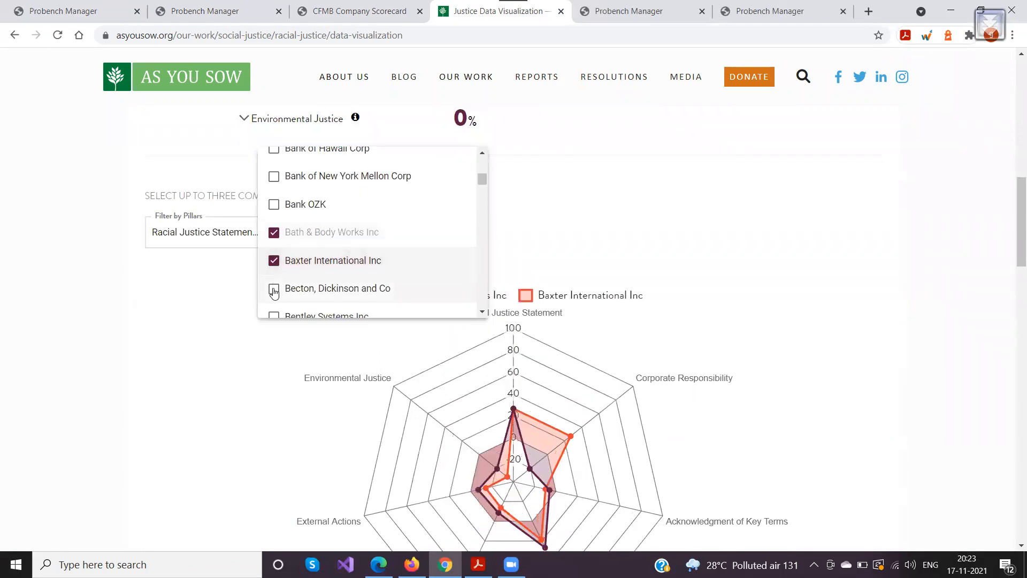
{"action": "left_click", "coordinate": [273, 288]}
{"action": "left_click", "coordinate": [174, 340]}
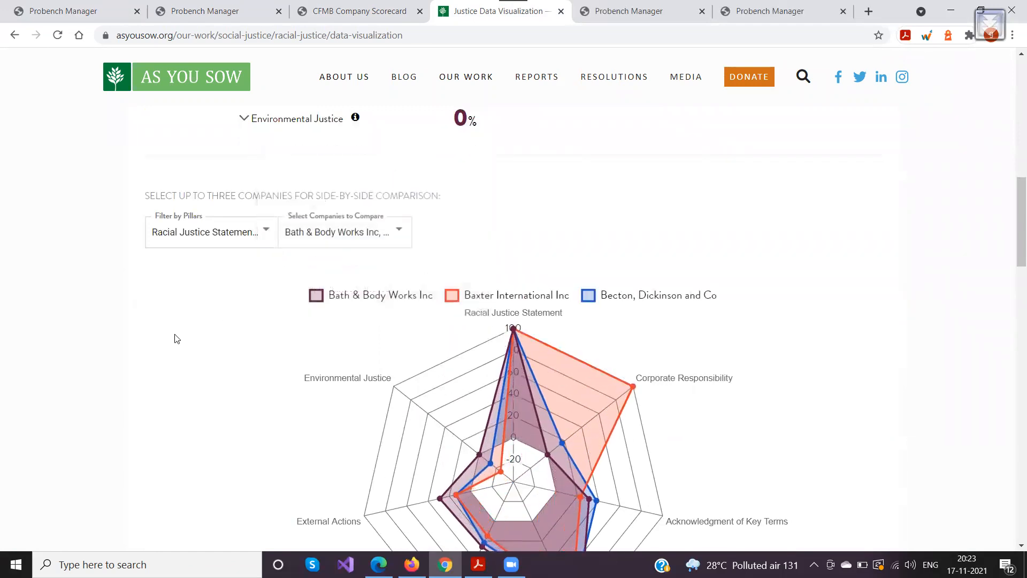
Compare the three companies' pillar scores in the radar chart and the bar chart.
{"action": "scroll", "coordinate": [179, 329], "scroll_direction": "down", "scroll_amount": 3}
{"action": "scroll", "coordinate": [291, 315], "scroll_direction": "up", "scroll_amount": 1}
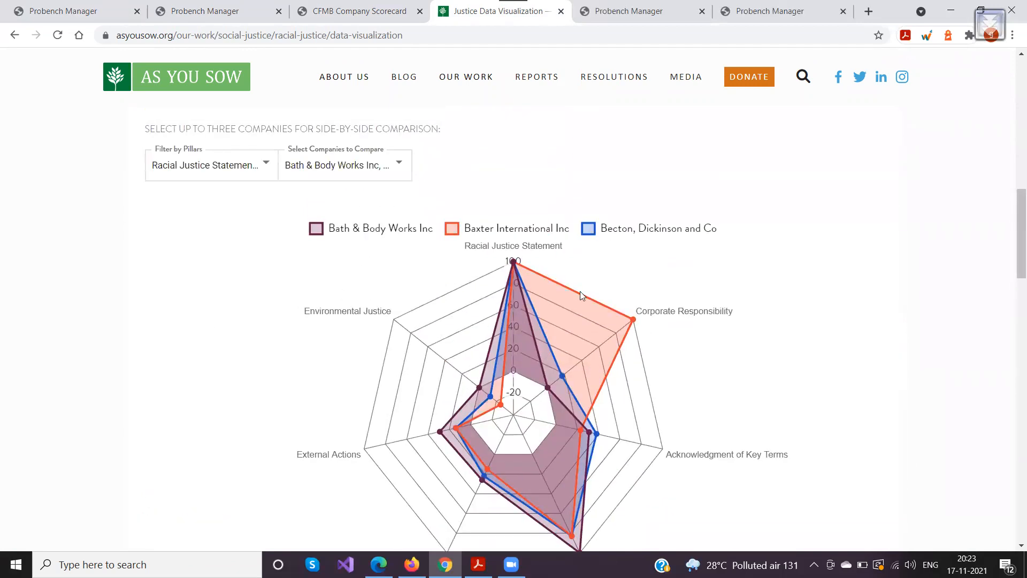
{"action": "scroll", "coordinate": [414, 407], "scroll_direction": "down", "scroll_amount": 3}
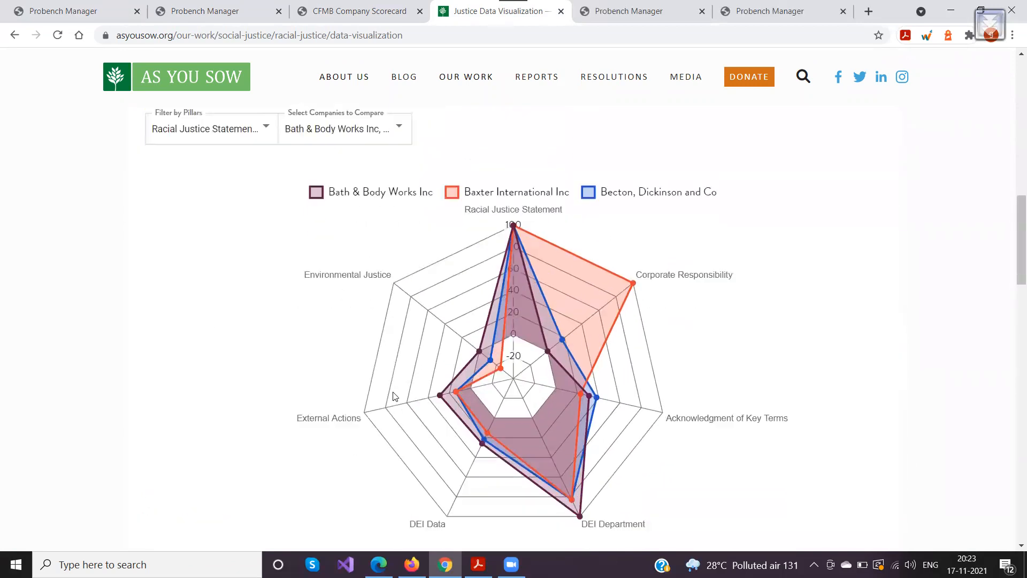
{"action": "scroll", "coordinate": [294, 351], "scroll_direction": "down", "scroll_amount": 5}
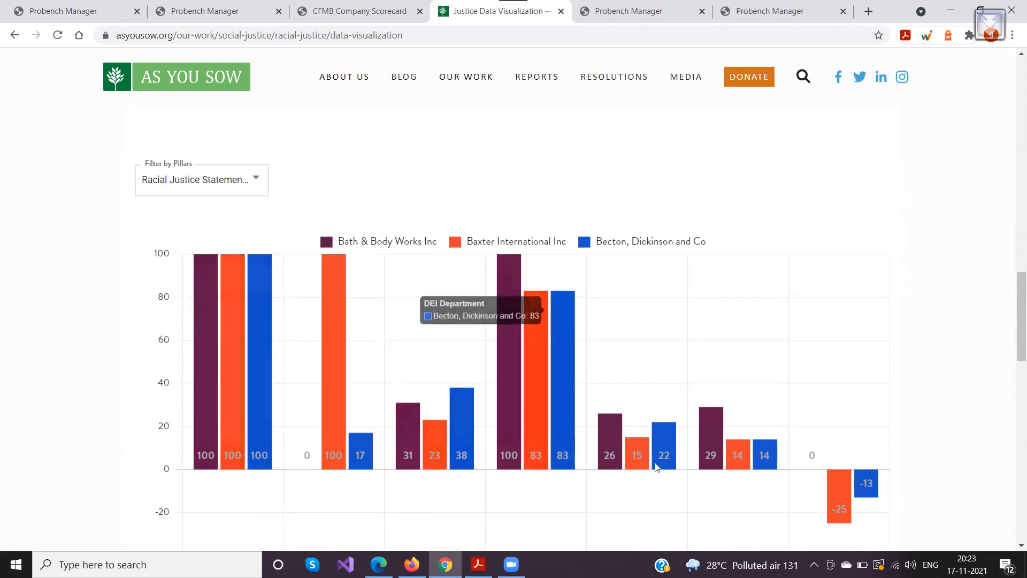
{"action": "scroll", "coordinate": [360, 396], "scroll_direction": "up", "scroll_amount": 10}
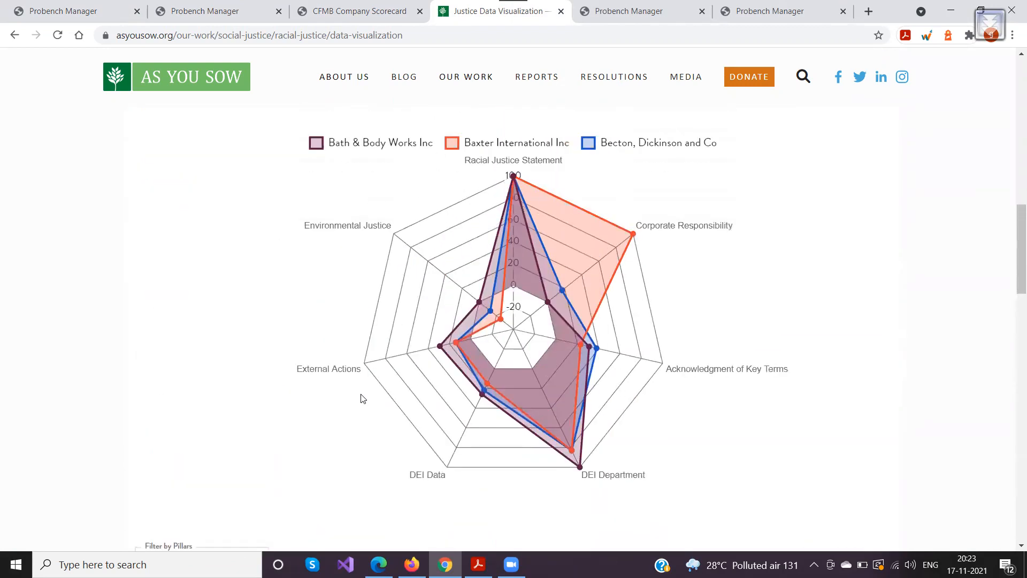
{"action": "scroll", "coordinate": [190, 300], "scroll_direction": "up", "scroll_amount": 15}
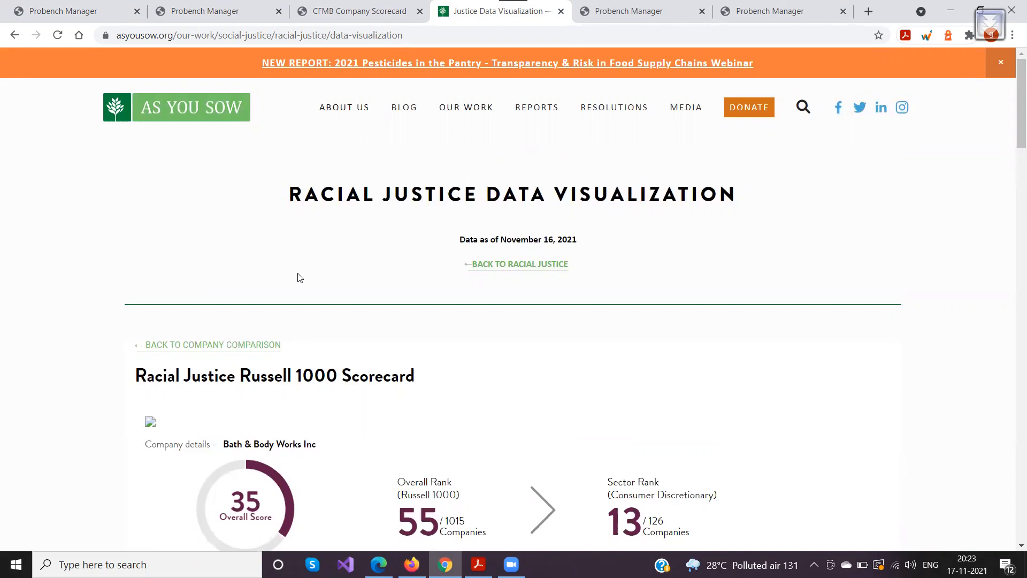
Switch to Probench Manager's Pesticide in the Pantry 2021 report settings and examine its HTML templates and chart list.
{"action": "left_click", "coordinate": [589, 20]}
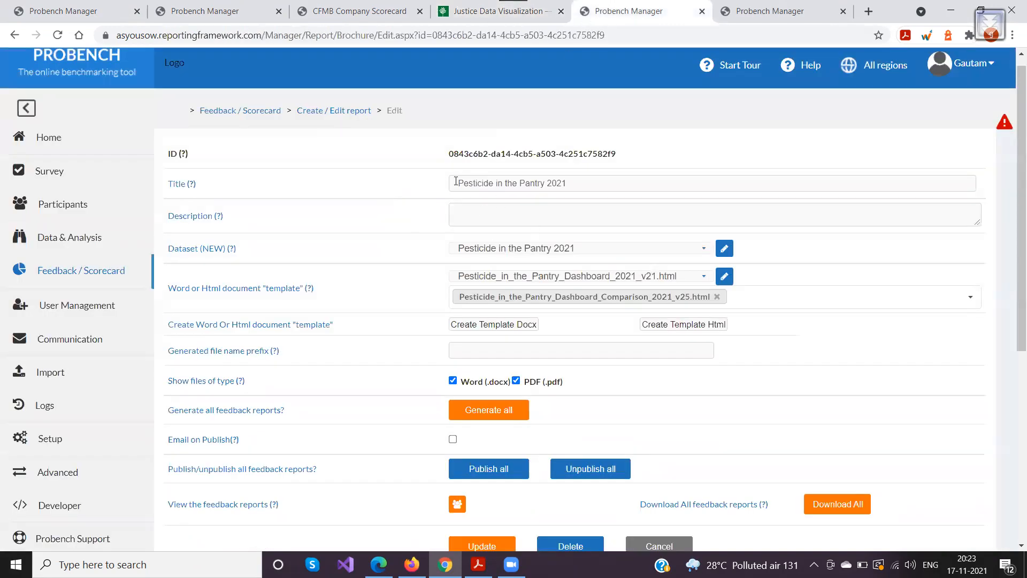
{"action": "left_click_drag", "start_coordinate": [589, 182], "coordinate": [465, 184]}
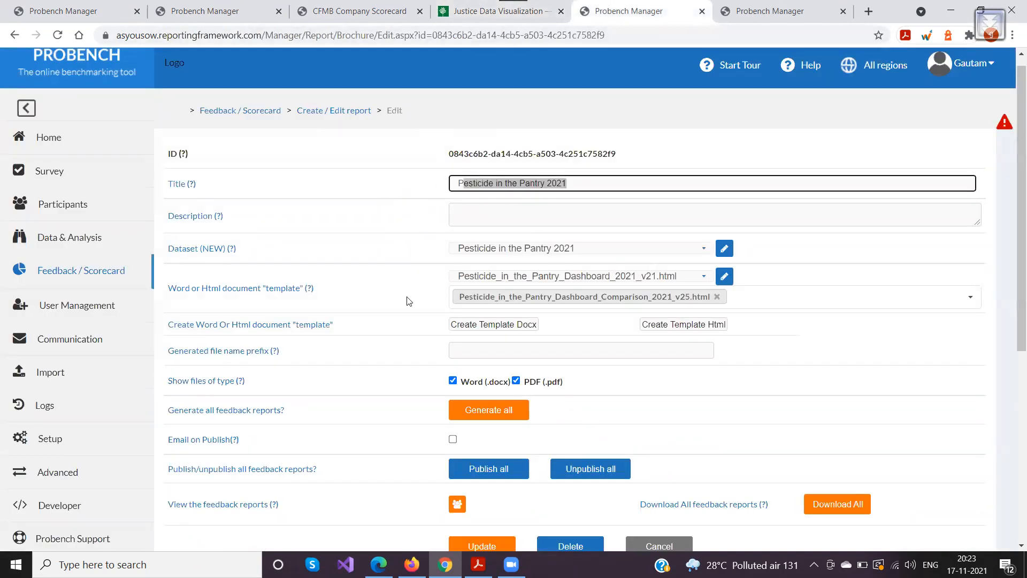
{"action": "scroll", "coordinate": [409, 302], "scroll_direction": "down", "scroll_amount": 2}
{"action": "scroll", "coordinate": [356, 328], "scroll_direction": "down", "scroll_amount": 3}
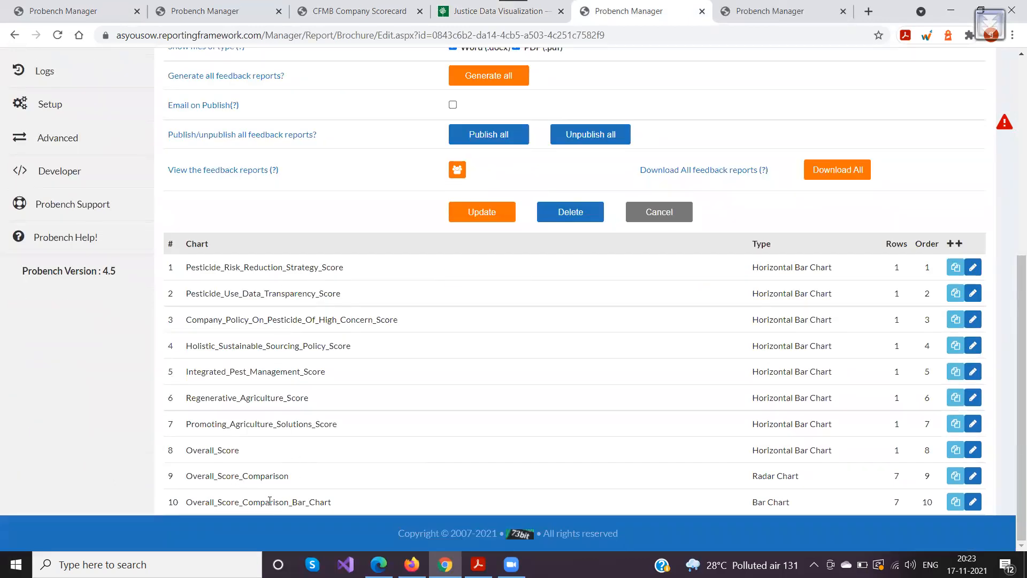
{"action": "scroll", "coordinate": [300, 436], "scroll_direction": "up", "scroll_amount": 5}
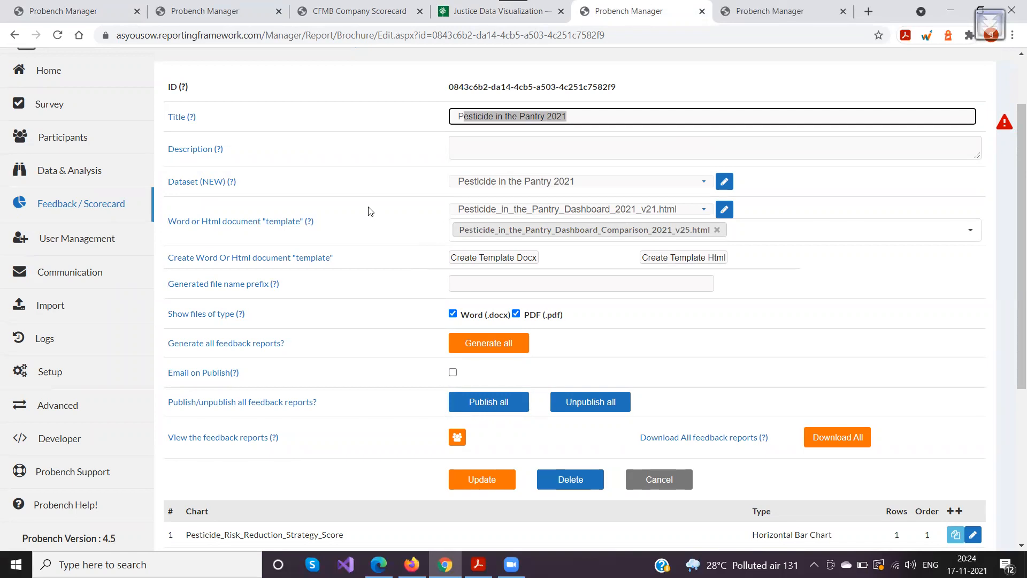
{"action": "scroll", "coordinate": [367, 127], "scroll_direction": "up", "scroll_amount": 3}
View the survey template's sections in Probench Manager, and check the Material Portfolio Score on the Cotton Portfolio scorecard.
{"action": "left_click", "coordinate": [776, 11]}
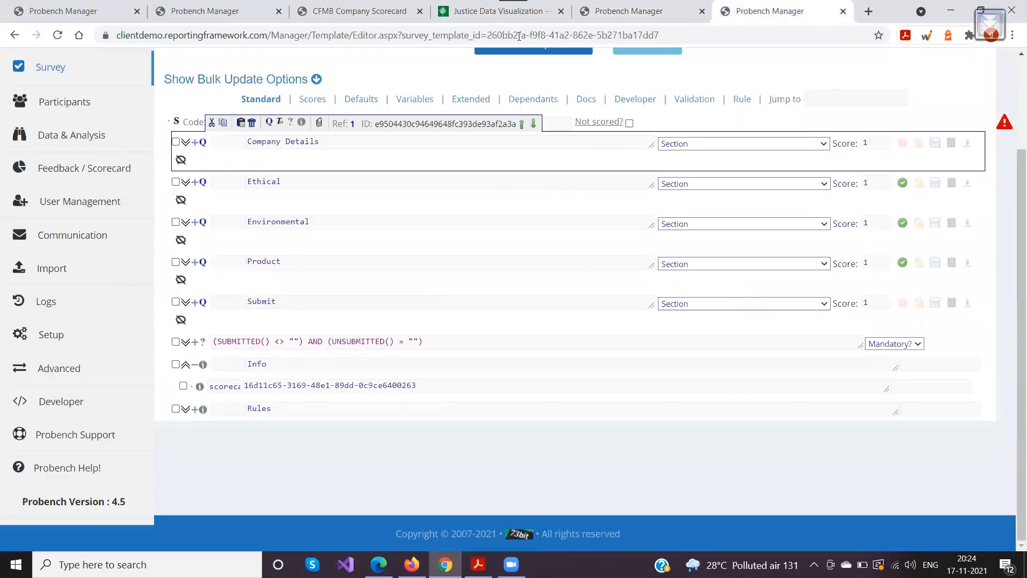
{"action": "left_click", "coordinate": [292, 12]}
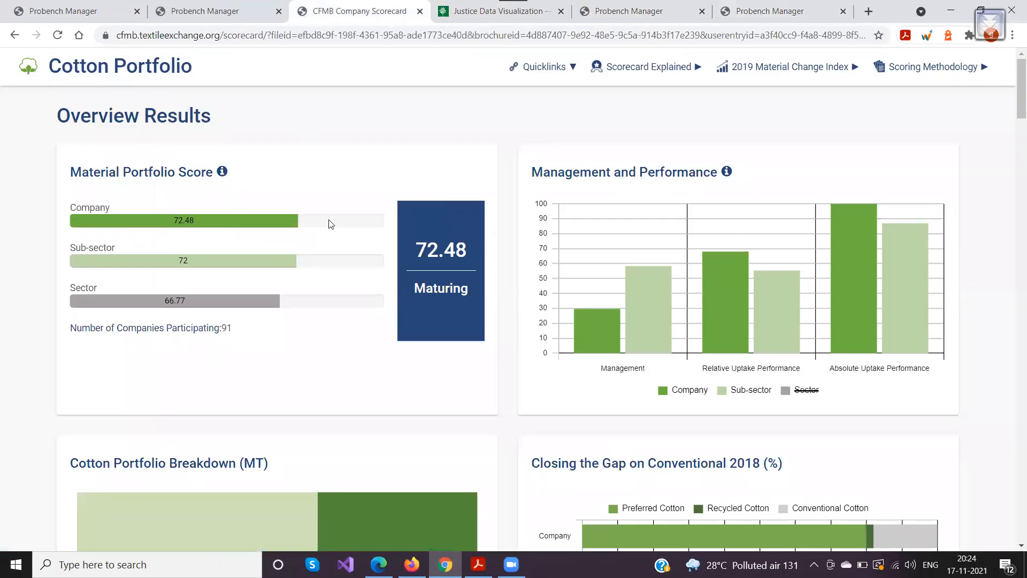
{"action": "mouse_move", "coordinate": [224, 172]}
Return to the Racial Justice Data Visualization page and review Bath & Body Works Inc's company details and the three-company comparison charts.
{"action": "left_click", "coordinate": [473, 19]}
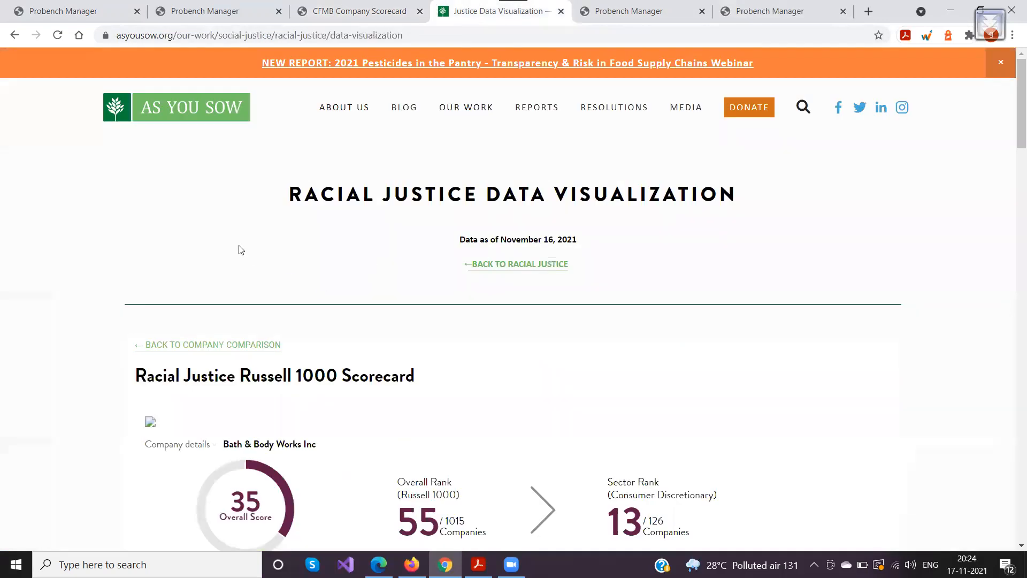
{"action": "scroll", "coordinate": [244, 263], "scroll_direction": "down", "scroll_amount": 3}
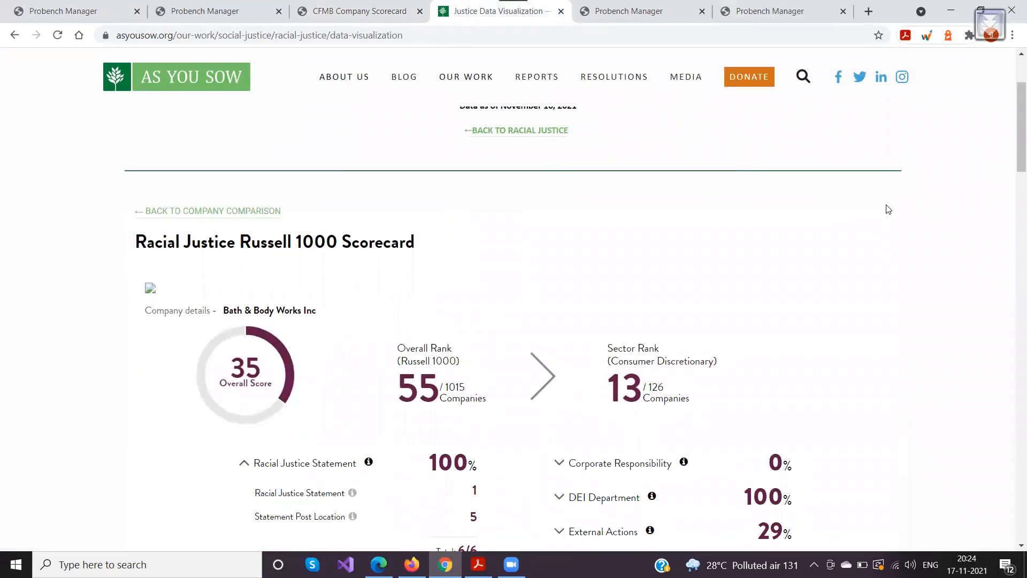
{"action": "scroll", "coordinate": [175, 456], "scroll_direction": "up", "scroll_amount": 3}
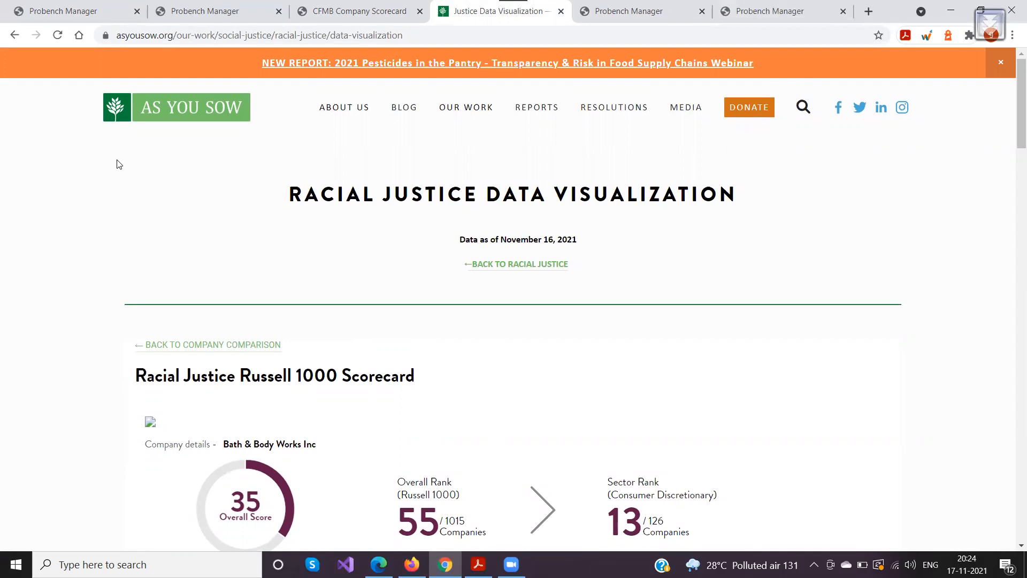
{"action": "scroll", "coordinate": [127, 128], "scroll_direction": "down", "scroll_amount": 3}
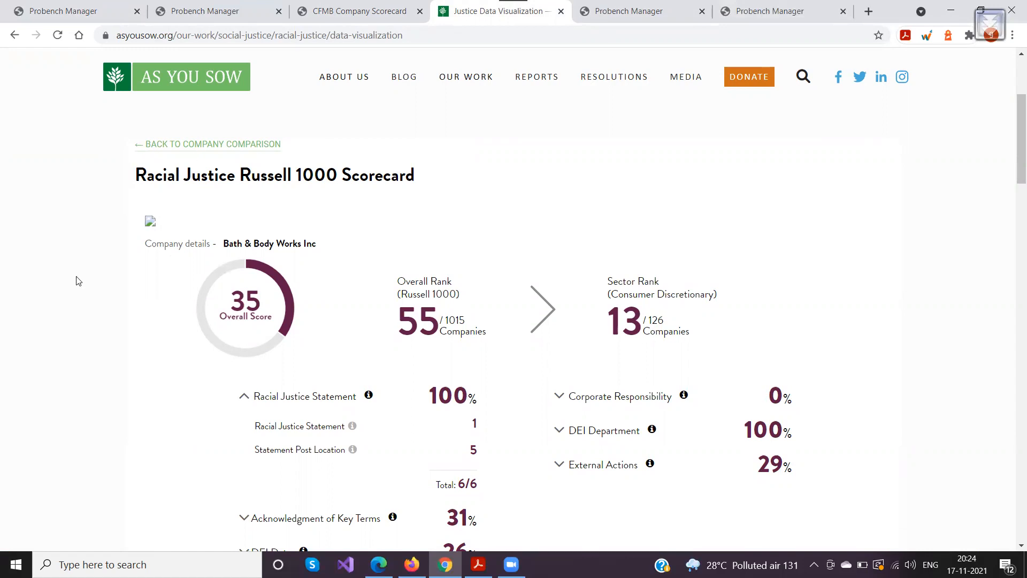
{"action": "scroll", "coordinate": [79, 282], "scroll_direction": "up", "scroll_amount": 3}
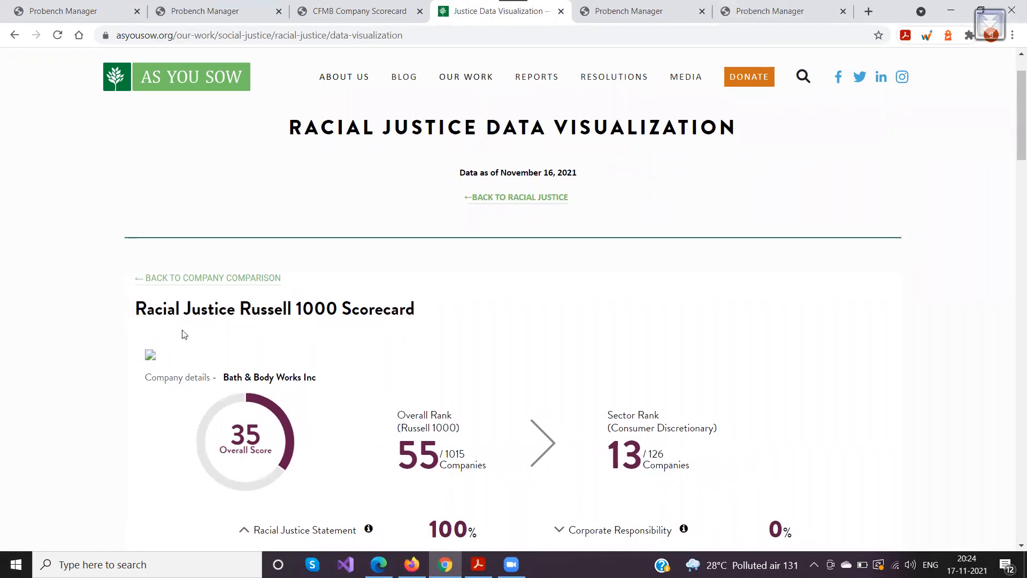
{"action": "scroll", "coordinate": [185, 327], "scroll_direction": "down", "scroll_amount": 1}
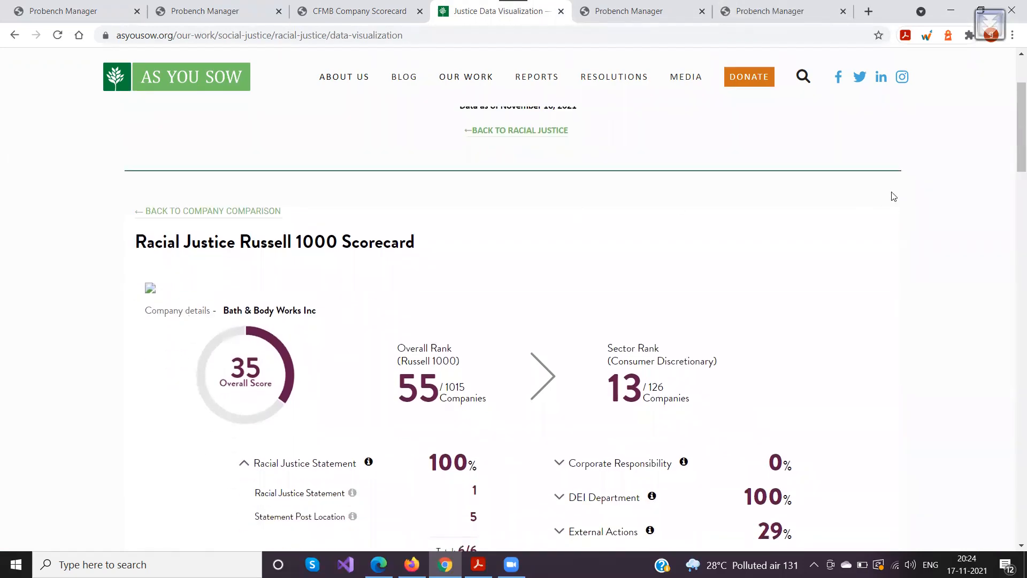
{"action": "scroll", "coordinate": [376, 395], "scroll_direction": "down", "scroll_amount": 1}
{"action": "scroll", "coordinate": [376, 395], "scroll_direction": "down", "scroll_amount": 5}
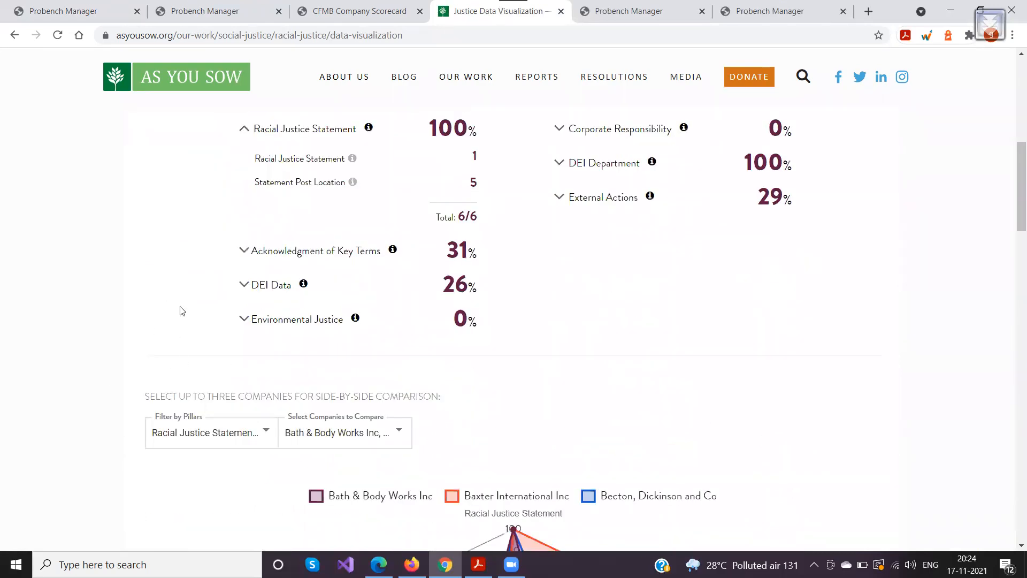
{"action": "right_click", "coordinate": [186, 268]}
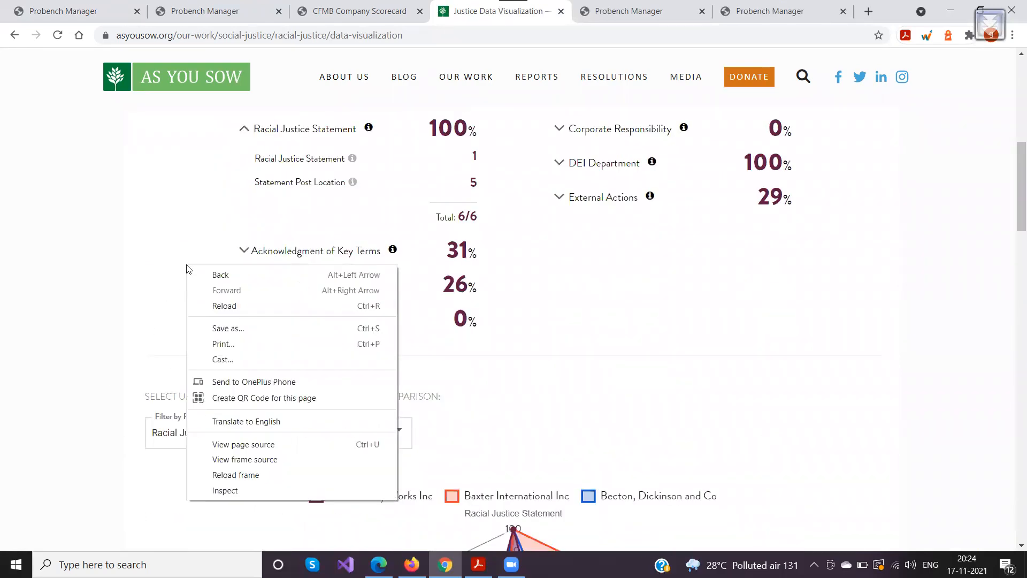
{"action": "left_click", "coordinate": [191, 217]}
{"action": "scroll", "coordinate": [285, 323], "scroll_direction": "down", "scroll_amount": 13}
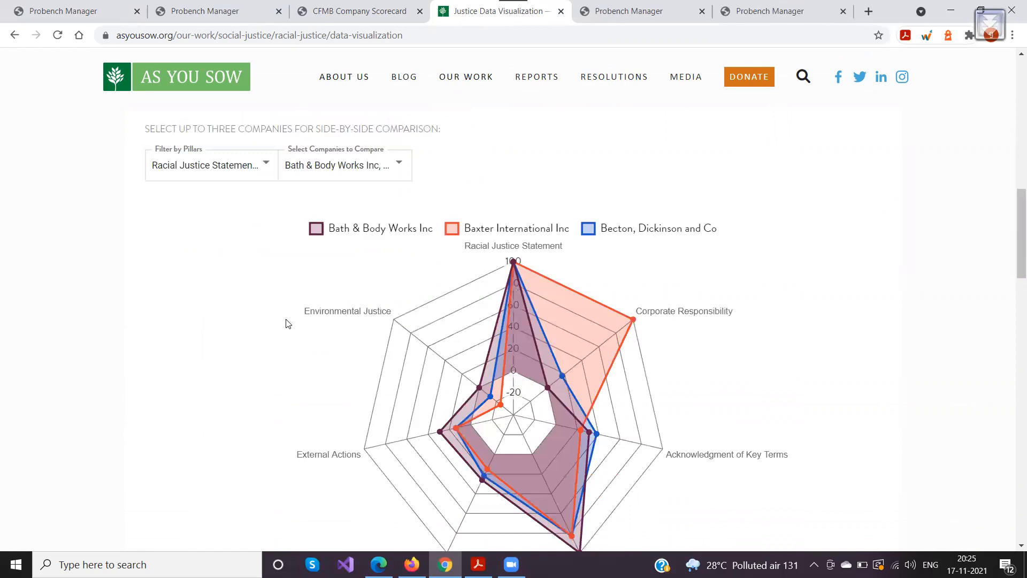
{"action": "scroll", "coordinate": [291, 325], "scroll_direction": "up", "scroll_amount": 15}
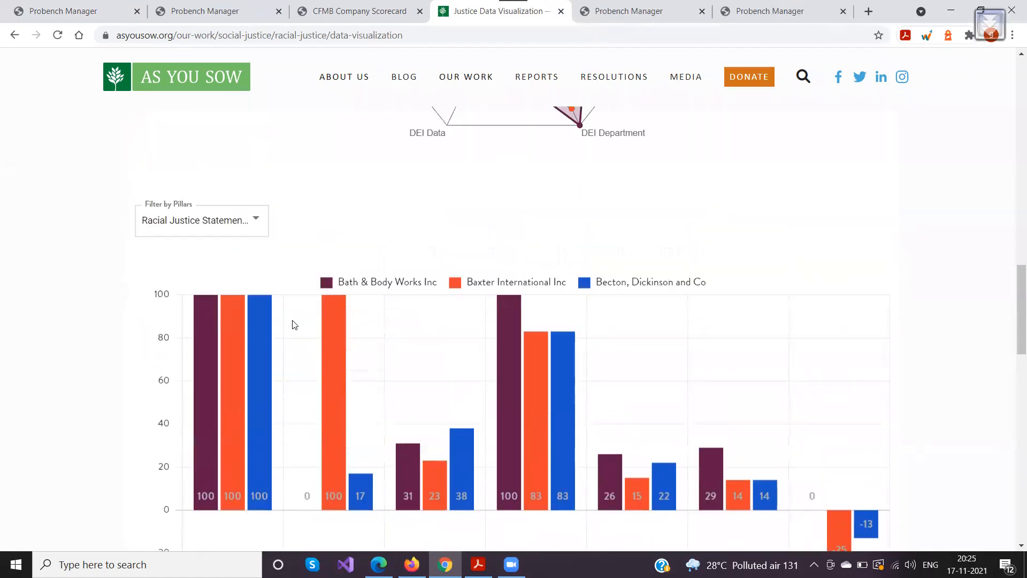
{"action": "scroll", "coordinate": [295, 325], "scroll_direction": "up", "scroll_amount": 2}
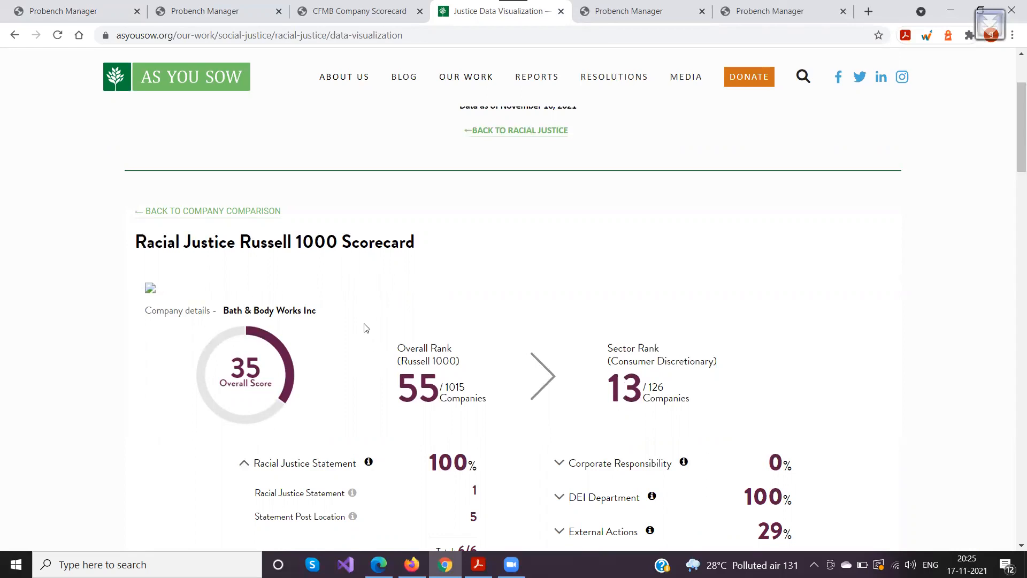
{"action": "scroll", "coordinate": [367, 328], "scroll_direction": "down", "scroll_amount": 2}
{"action": "scroll", "coordinate": [366, 329], "scroll_direction": "up", "scroll_amount": 4}
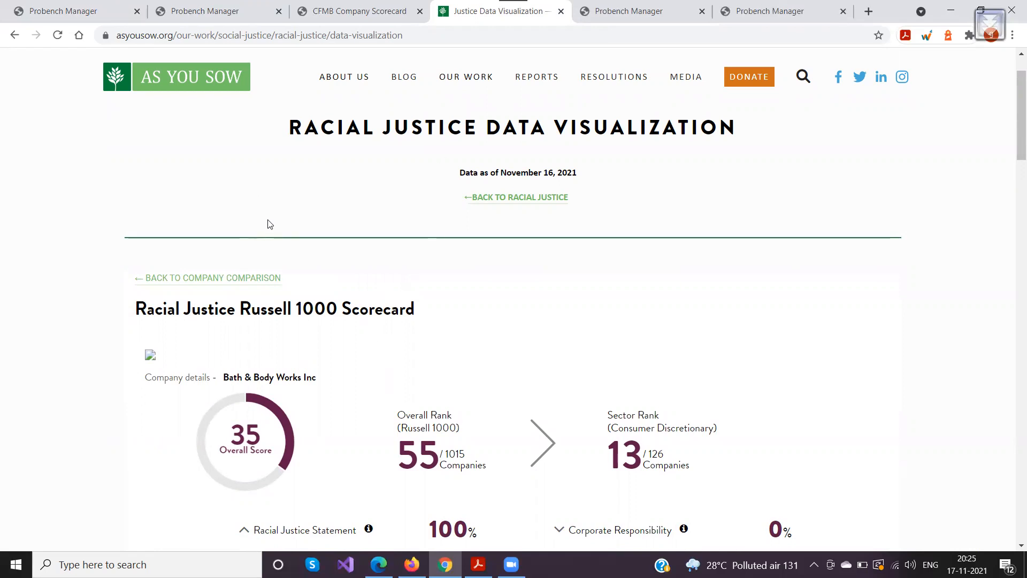
{"action": "scroll", "coordinate": [406, 353], "scroll_direction": "down", "scroll_amount": 4}
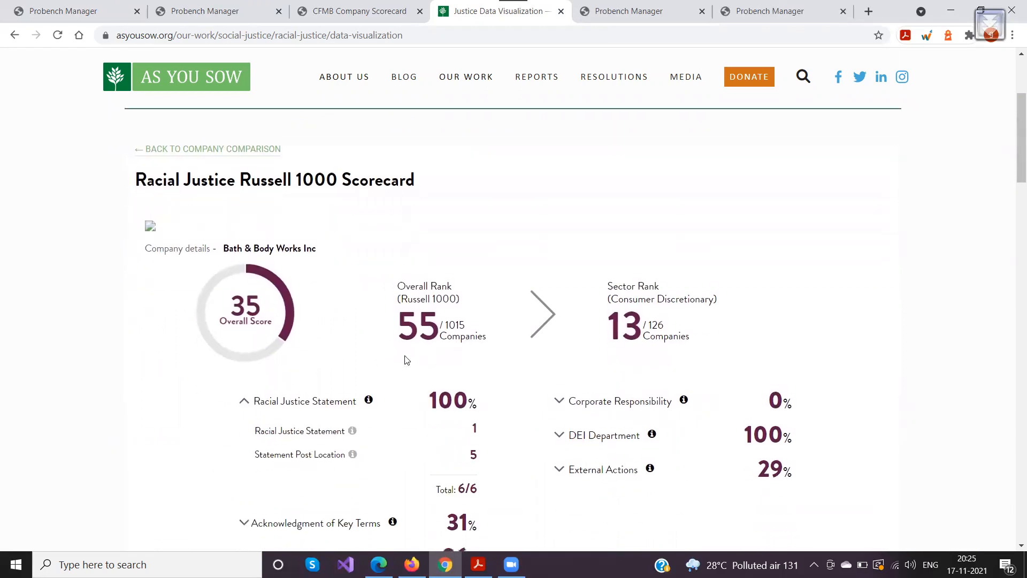
{"action": "scroll", "coordinate": [429, 333], "scroll_direction": "down", "scroll_amount": 1}
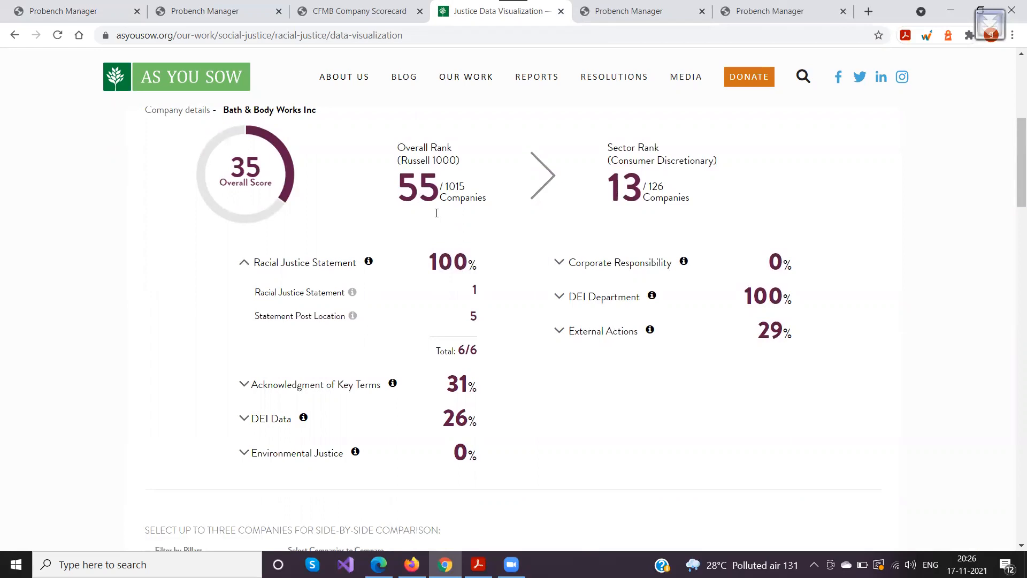
{"action": "scroll", "coordinate": [458, 217], "scroll_direction": "up", "scroll_amount": 1}
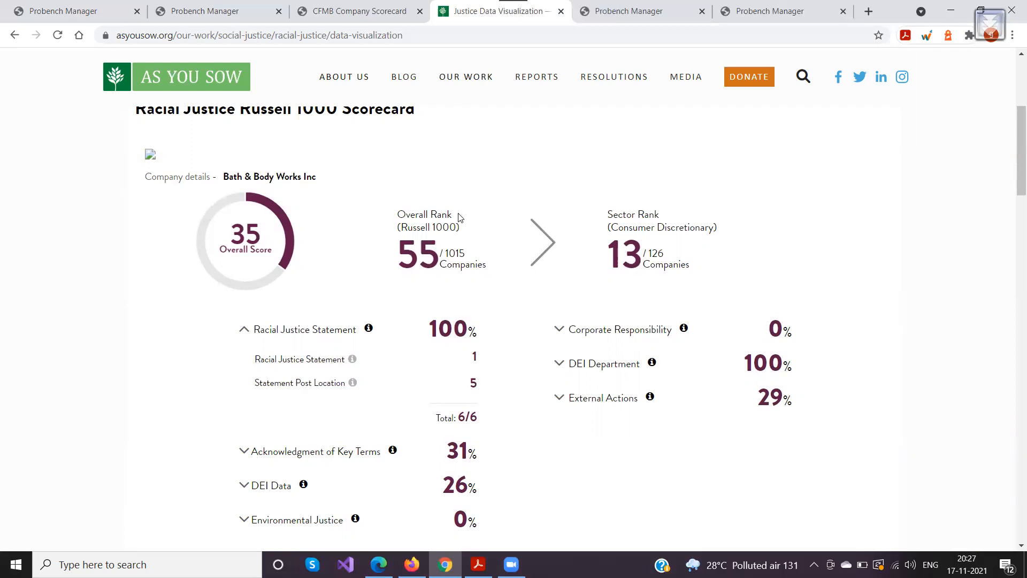
Switch to the Dummy 2019 CFMB Fiber Benchmark Scorecard report settings in Probench Manager and review its HTML templates and chart list.
{"action": "scroll", "coordinate": [490, 161], "scroll_direction": "up", "scroll_amount": 5}
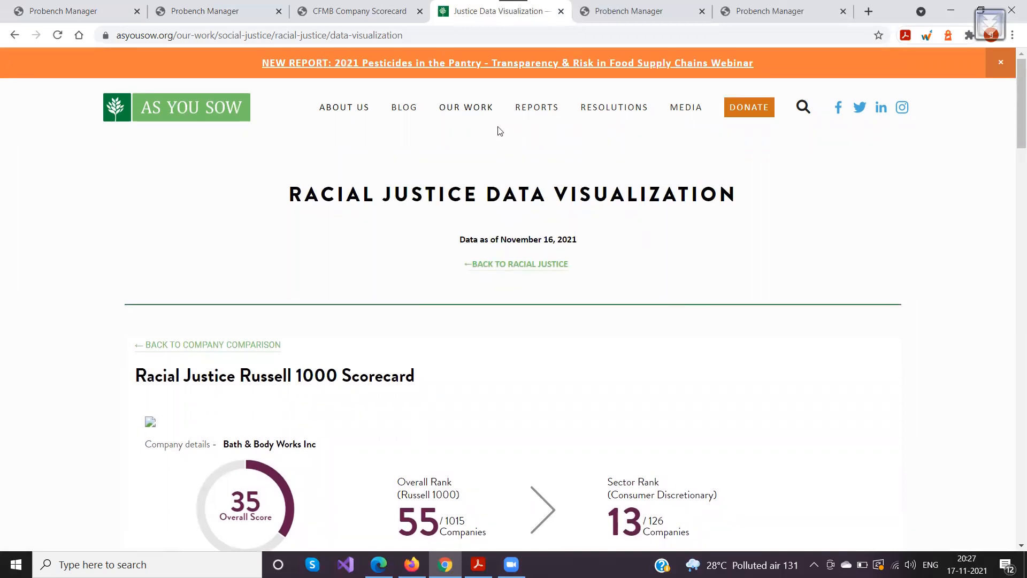
{"action": "left_click", "coordinate": [308, 16]}
{"action": "left_click", "coordinate": [230, 13]}
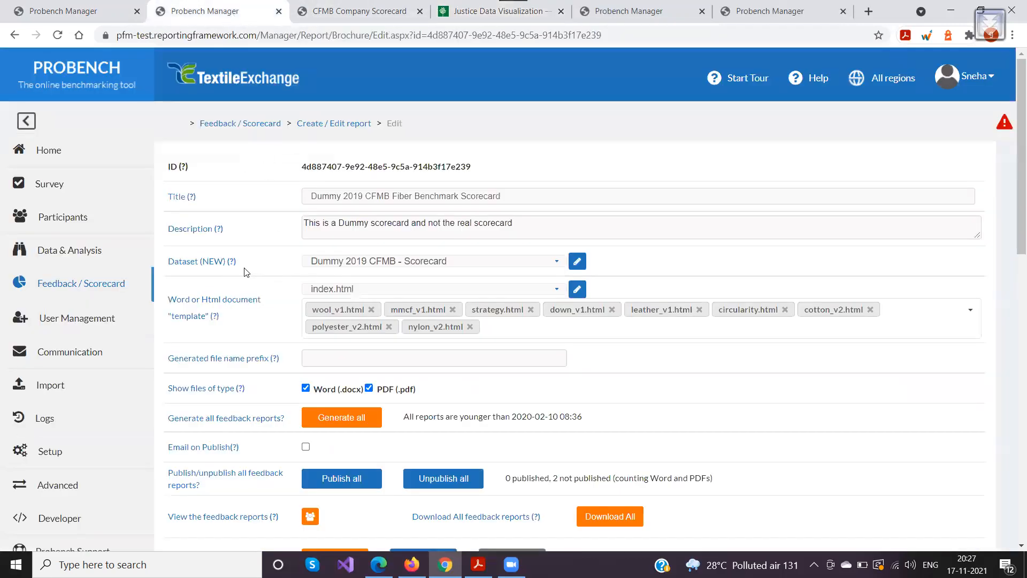
{"action": "scroll", "coordinate": [246, 273], "scroll_direction": "down", "scroll_amount": 5}
{"action": "scroll", "coordinate": [246, 271], "scroll_direction": "down", "scroll_amount": 9}
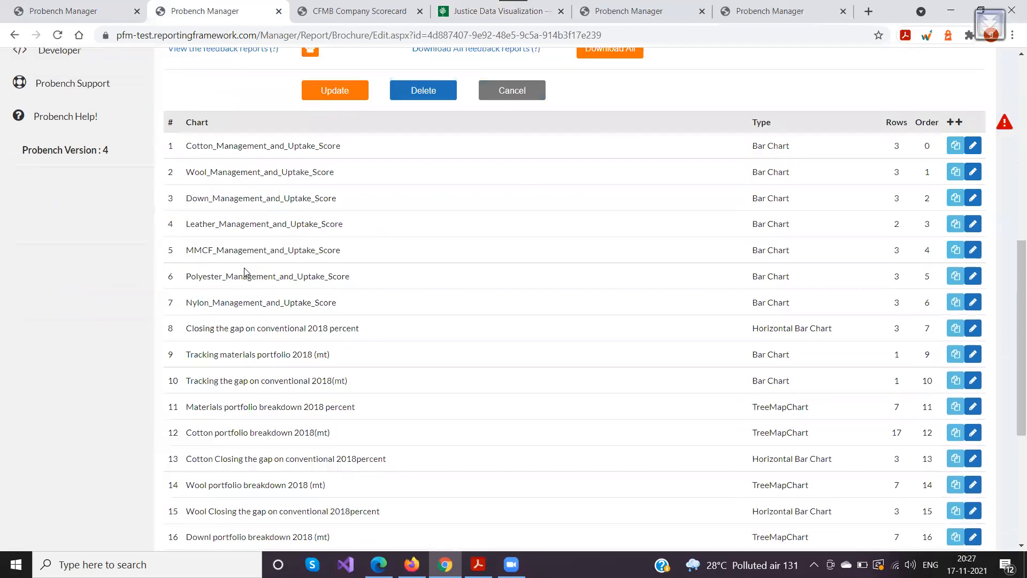
{"action": "scroll", "coordinate": [247, 264], "scroll_direction": "up", "scroll_amount": 11}
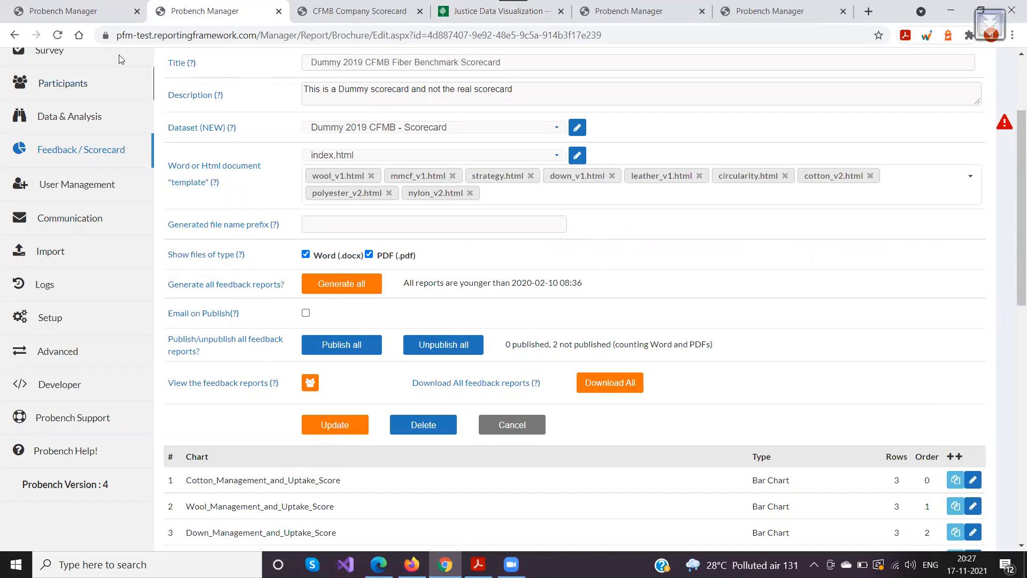
Enable Email on Publish in the CSR Assessment report settings and publish all its feedback reports.
{"action": "left_click", "coordinate": [77, 18]}
{"action": "scroll", "coordinate": [206, 347], "scroll_direction": "down", "scroll_amount": 1}
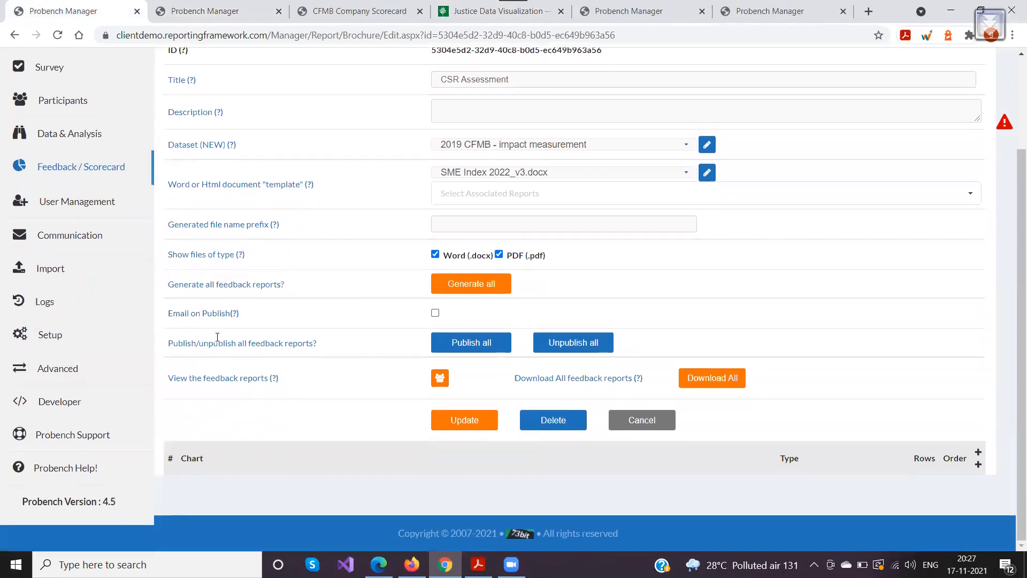
{"action": "left_click_drag", "start_coordinate": [169, 314], "coordinate": [249, 315]}
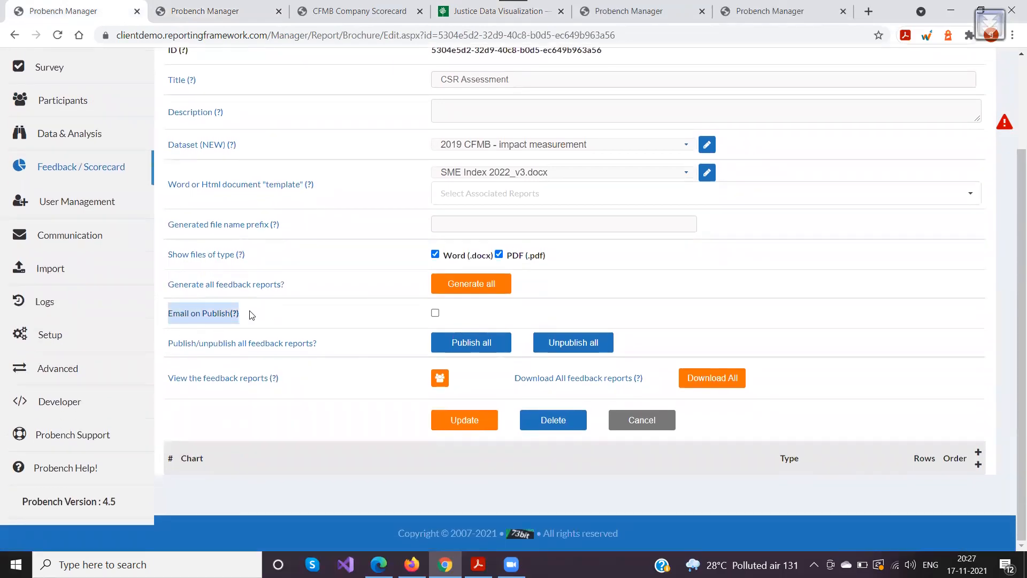
{"action": "left_click", "coordinate": [251, 315]}
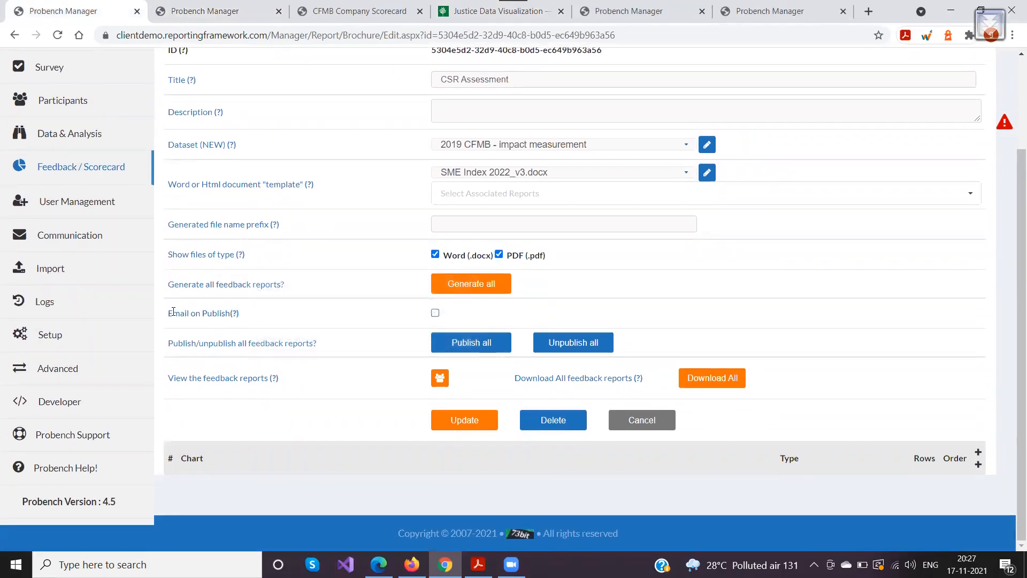
{"action": "left_click_drag", "start_coordinate": [169, 313], "coordinate": [240, 314]}
{"action": "left_click", "coordinate": [239, 324]}
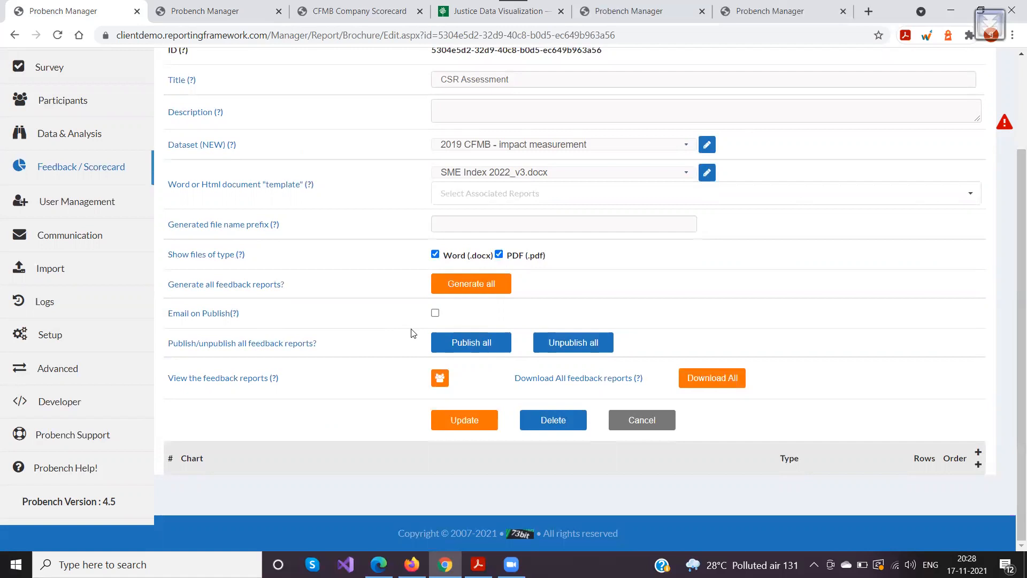
{"action": "left_click", "coordinate": [435, 315]}
{"action": "left_click", "coordinate": [469, 347]}
{"action": "scroll", "coordinate": [232, 409], "scroll_direction": "up", "scroll_amount": 3}
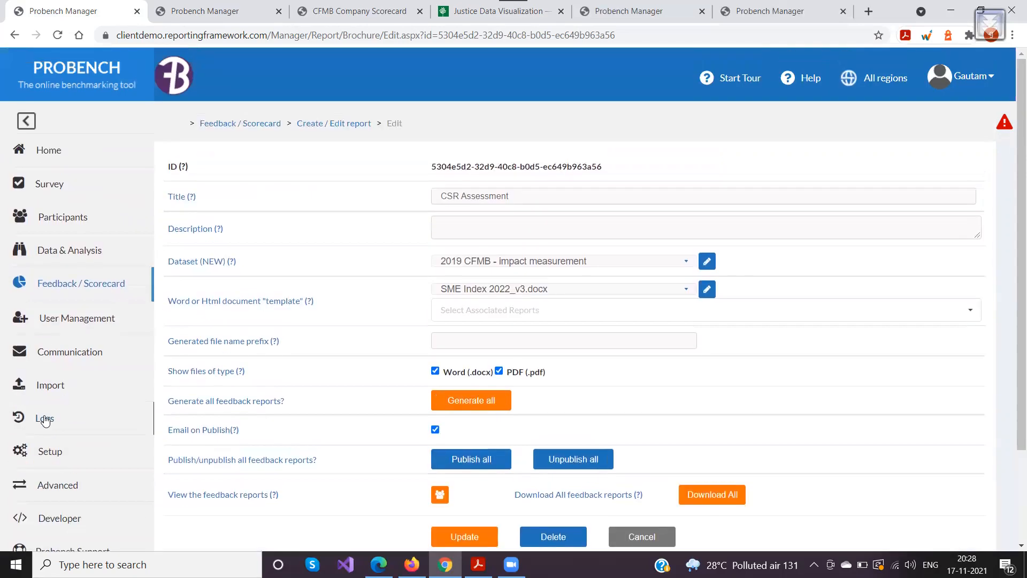
Open Manage Participants in a new browser tab and open the 73bit Test Company participant for editing.
{"action": "left_click", "coordinate": [73, 220]}
{"action": "middle_click", "coordinate": [116, 252]}
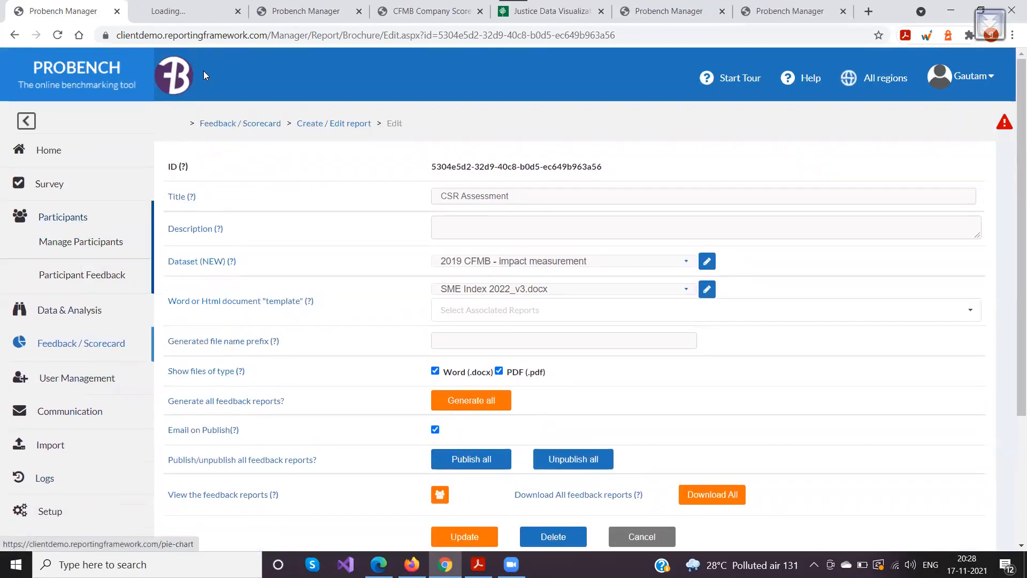
{"action": "left_click", "coordinate": [188, 12]}
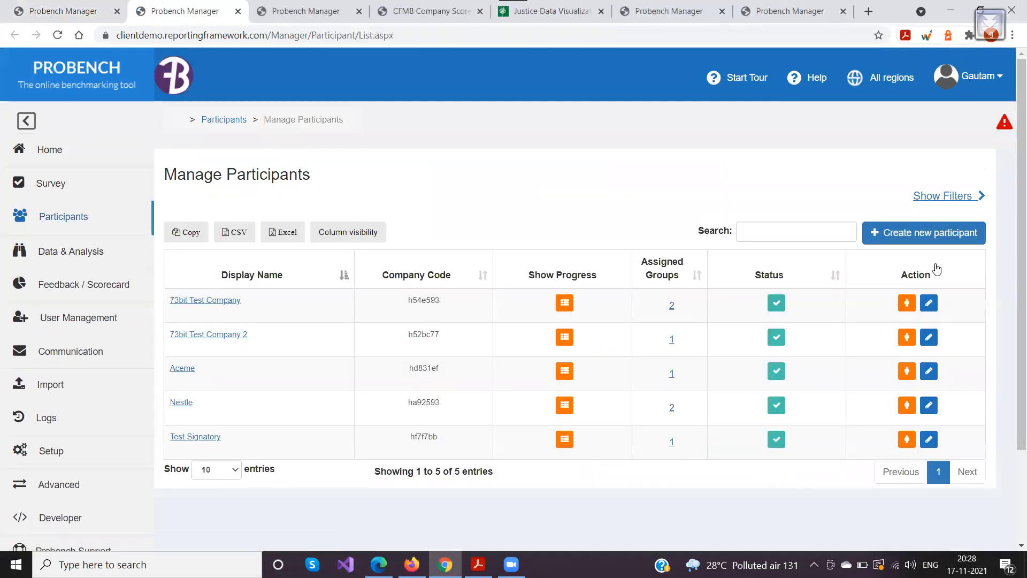
{"action": "left_click", "coordinate": [928, 304]}
{"action": "scroll", "coordinate": [342, 282], "scroll_direction": "down", "scroll_amount": 3}
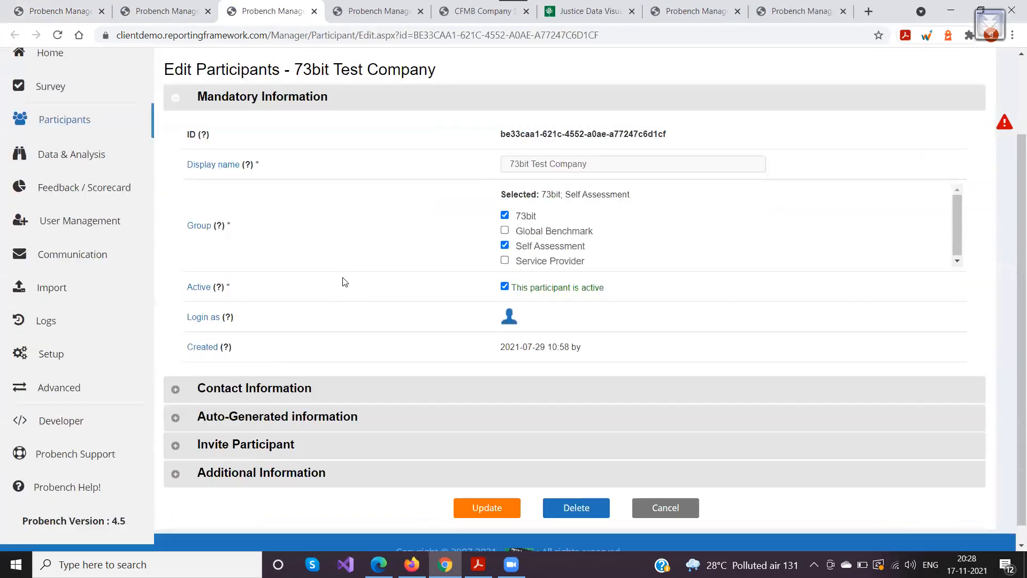
Examine the primary contact name and email in 73bit Test Company's contact information.
{"action": "left_click", "coordinate": [315, 368]}
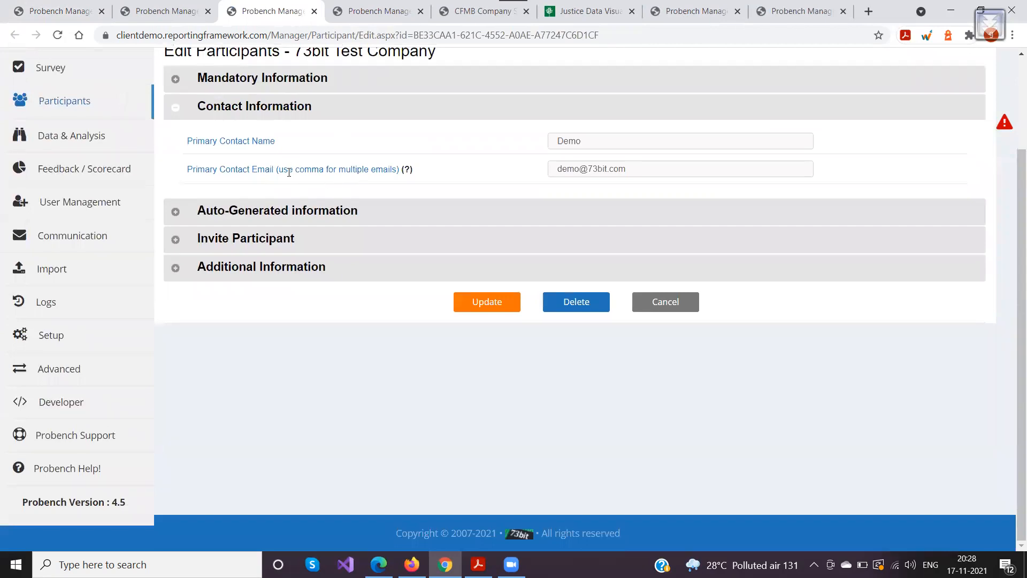
{"action": "scroll", "coordinate": [269, 161], "scroll_direction": "up", "scroll_amount": 2}
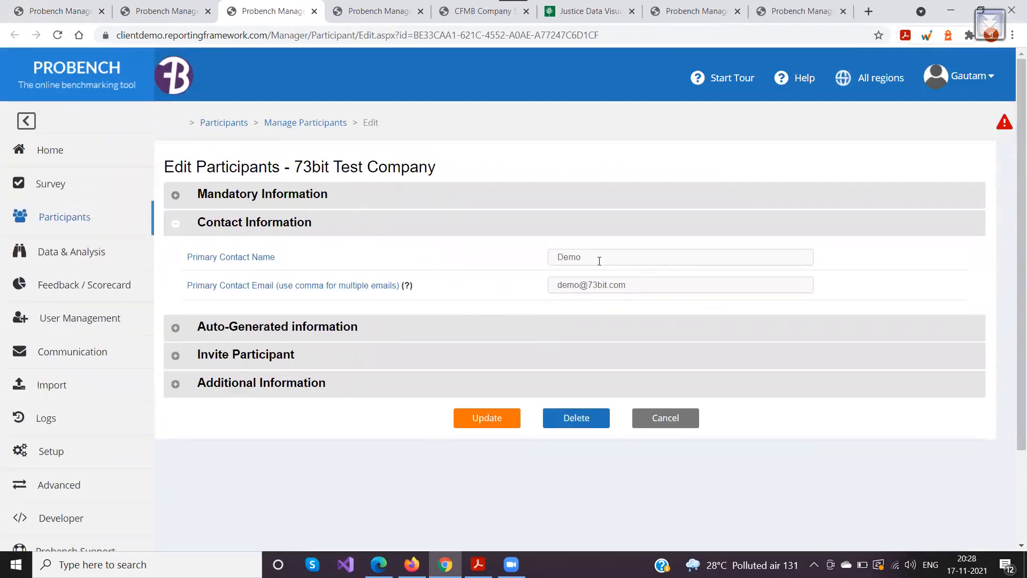
{"action": "left_click_drag", "start_coordinate": [601, 258], "coordinate": [542, 255]}
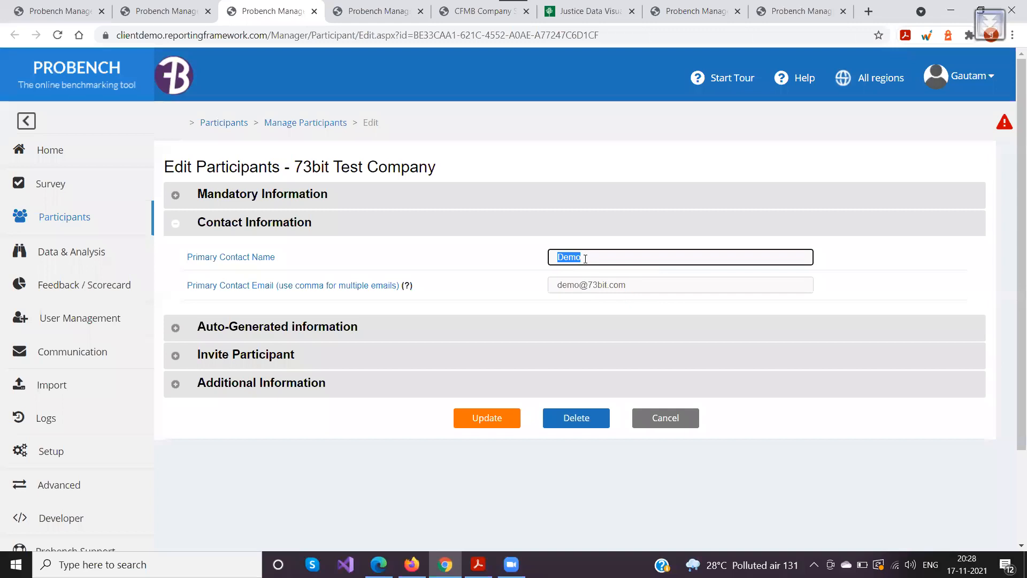
{"action": "left_click_drag", "start_coordinate": [626, 285], "coordinate": [538, 287]}
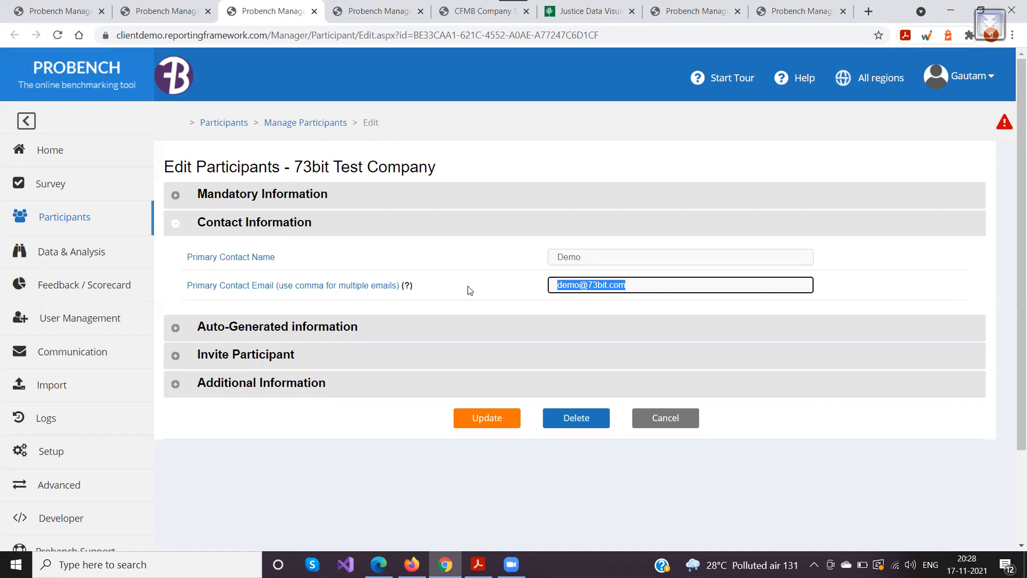
Open the Manage Content list and filter it by the Email content type.
{"action": "scroll", "coordinate": [94, 300], "scroll_direction": "down", "scroll_amount": 3}
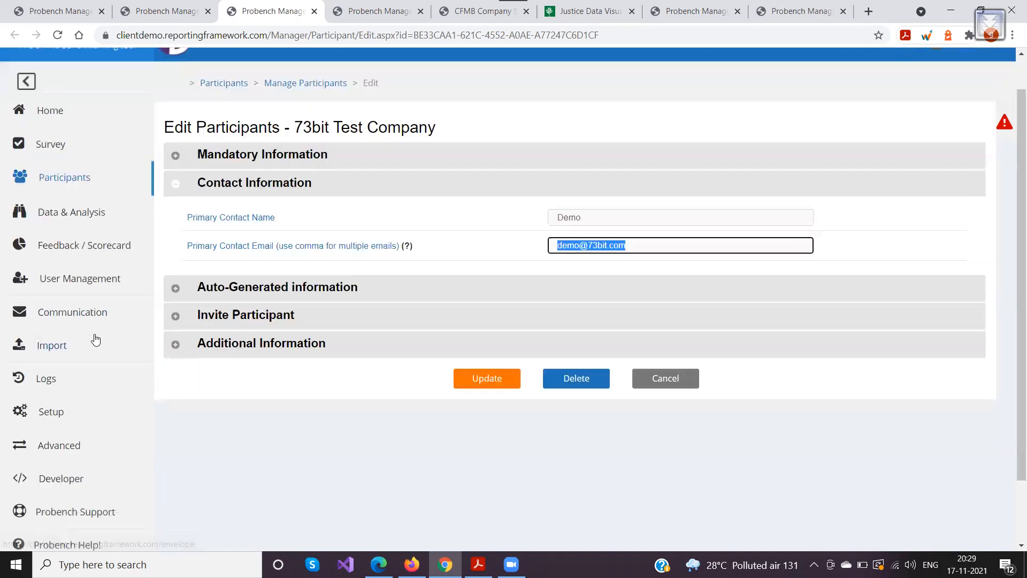
{"action": "left_click", "coordinate": [58, 337]}
{"action": "left_click", "coordinate": [75, 366]}
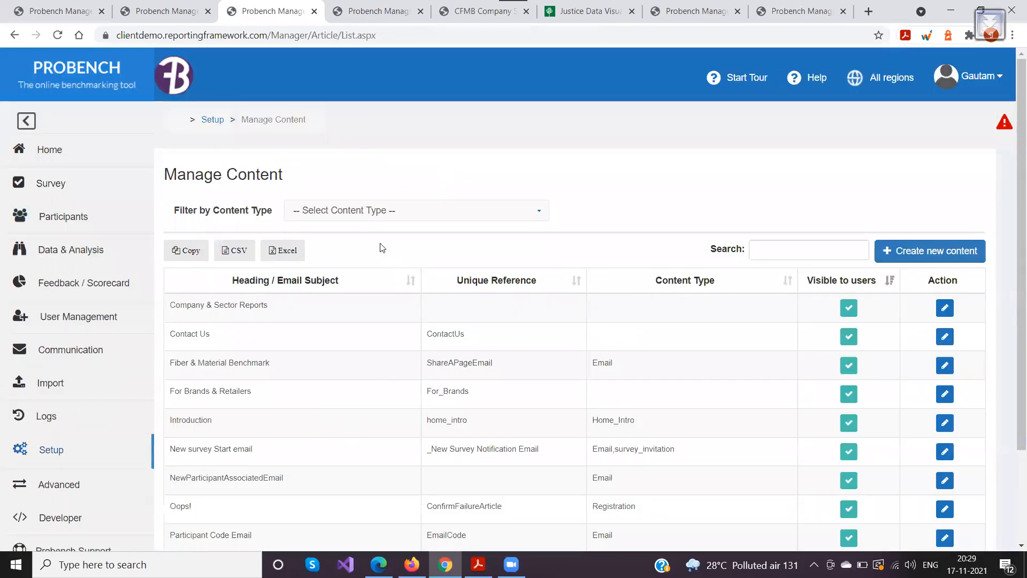
{"action": "left_click", "coordinate": [365, 213]}
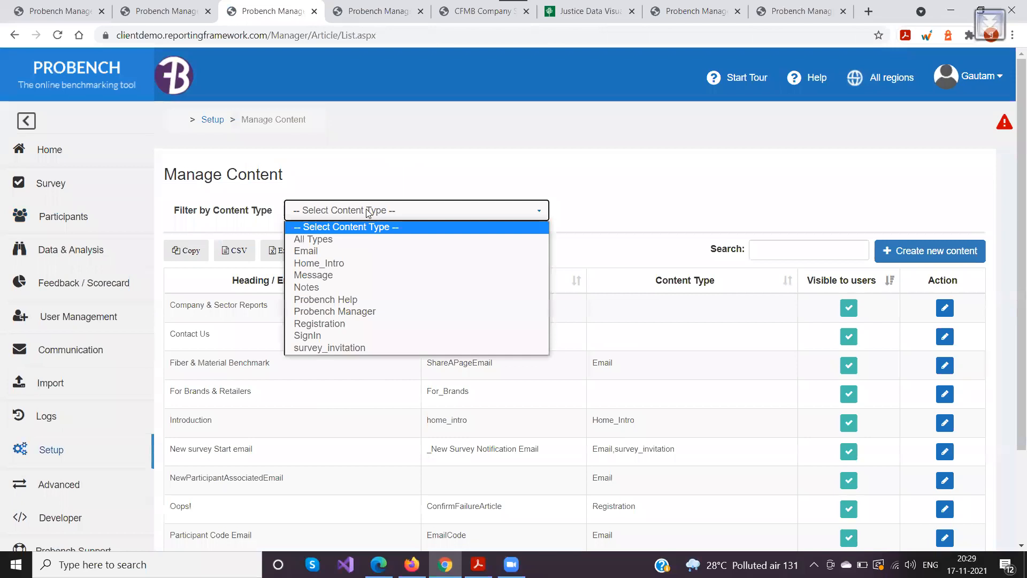
{"action": "left_click", "coordinate": [310, 252]}
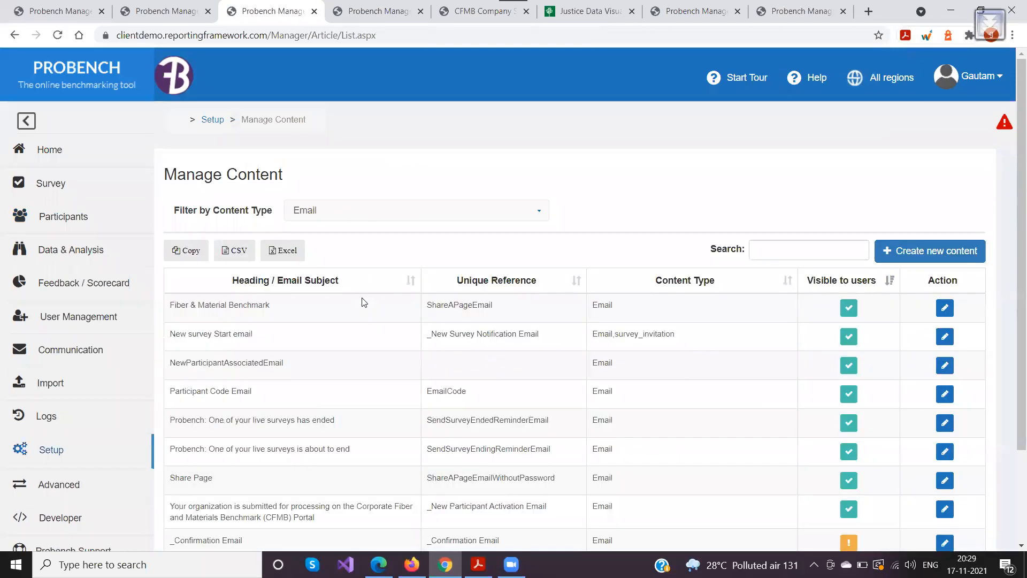
{"action": "scroll", "coordinate": [367, 351], "scroll_direction": "down", "scroll_amount": 3}
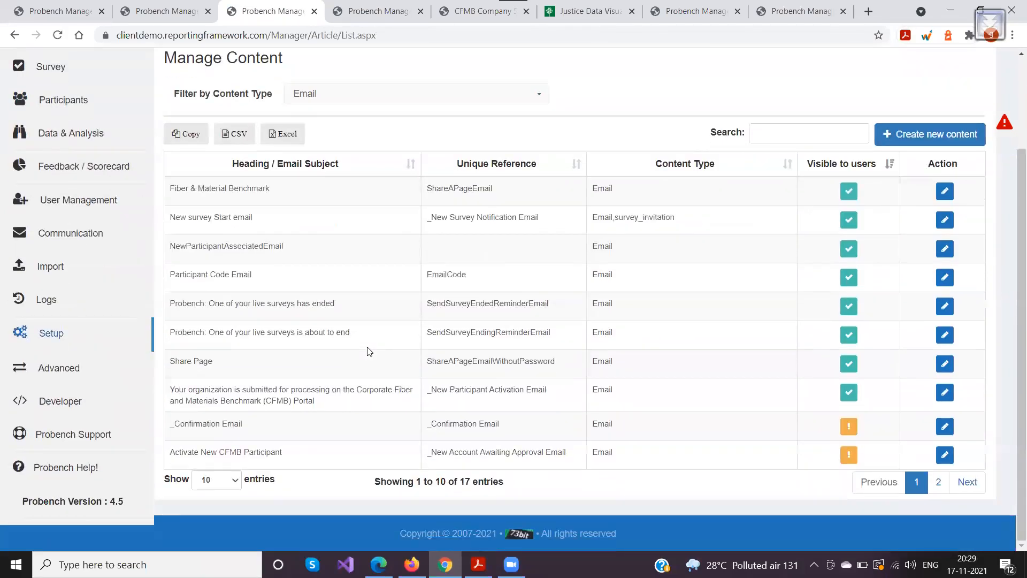
Search the email content for "Report" and "Score", clear the search, and view the second page of email templates.
{"action": "left_click", "coordinate": [769, 133]}
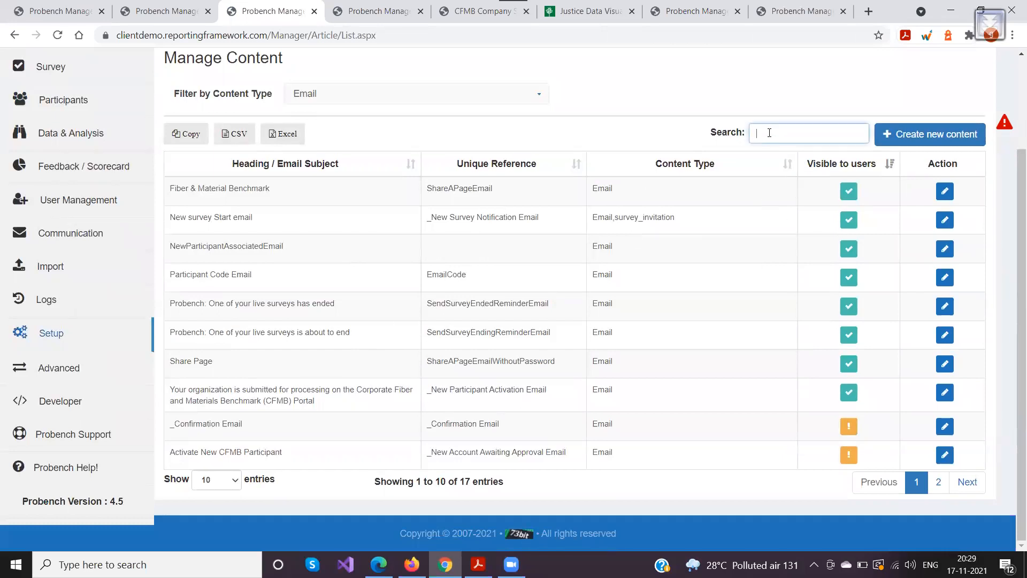
{"action": "type", "text": "Report"}
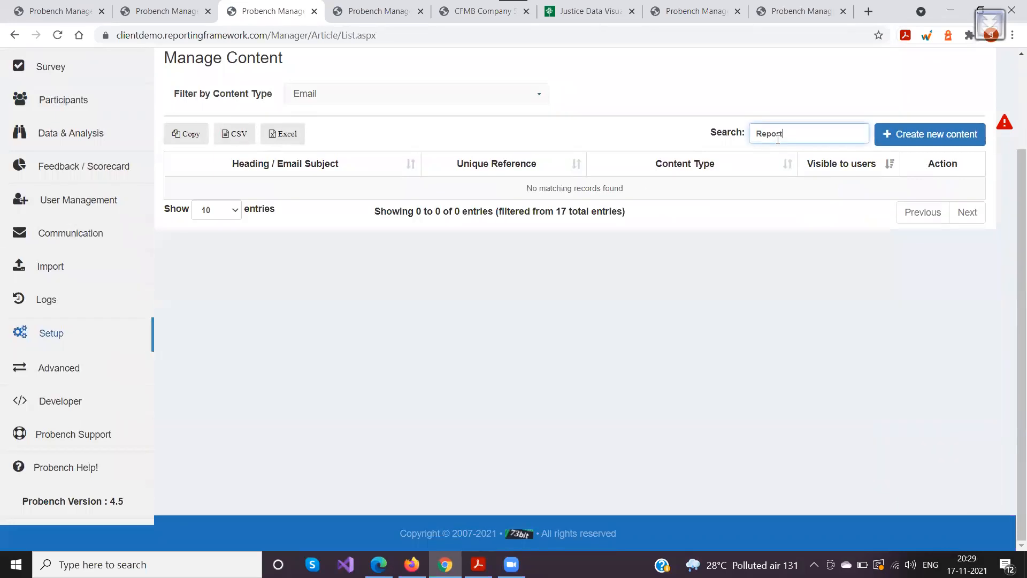
{"action": "left_click_drag", "start_coordinate": [817, 142], "coordinate": [704, 133]}
{"action": "type", "text": "Score"}
{"action": "key", "text": "BackSpace"}
{"action": "key", "text": "BackSpace"}
{"action": "key", "text": "BackSpace"}
{"action": "key", "text": "BackSpace"}
{"action": "key", "text": "BackSpace"}
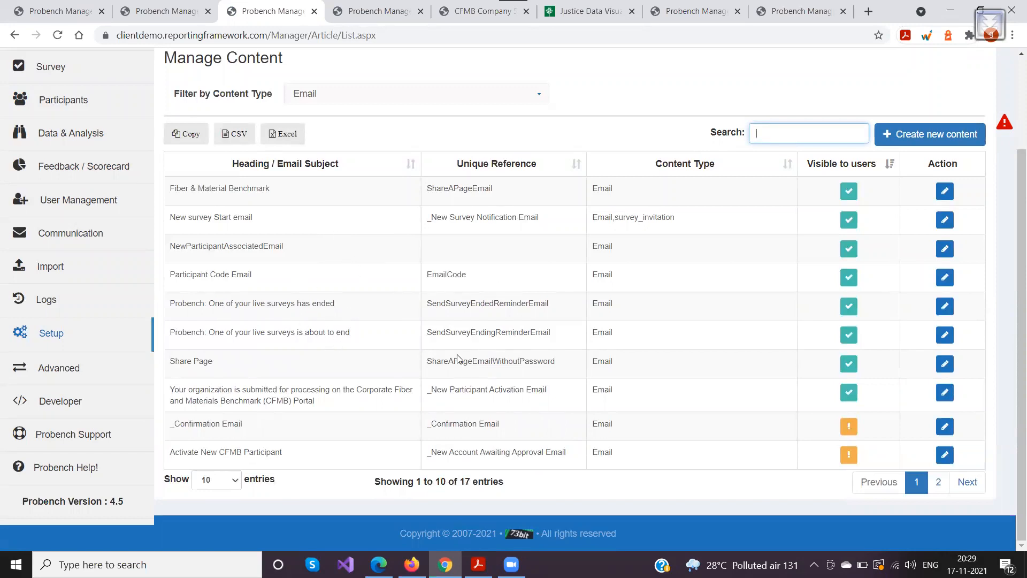
{"action": "left_click", "coordinate": [938, 482]}
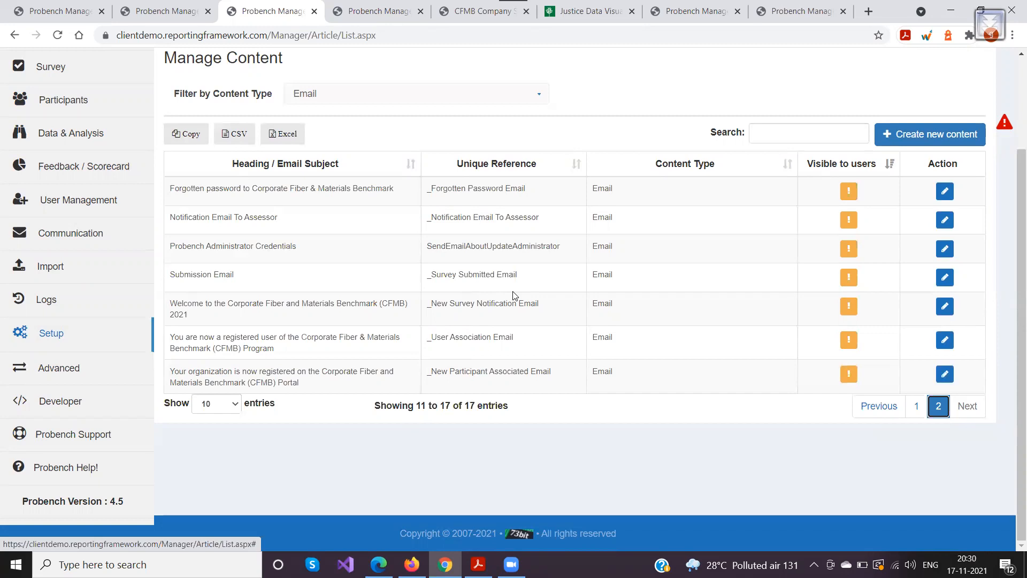
Return to the CSR Assessment report settings by way of the participants list and view the report's list of feedback reports.
{"action": "left_click", "coordinate": [139, 20]}
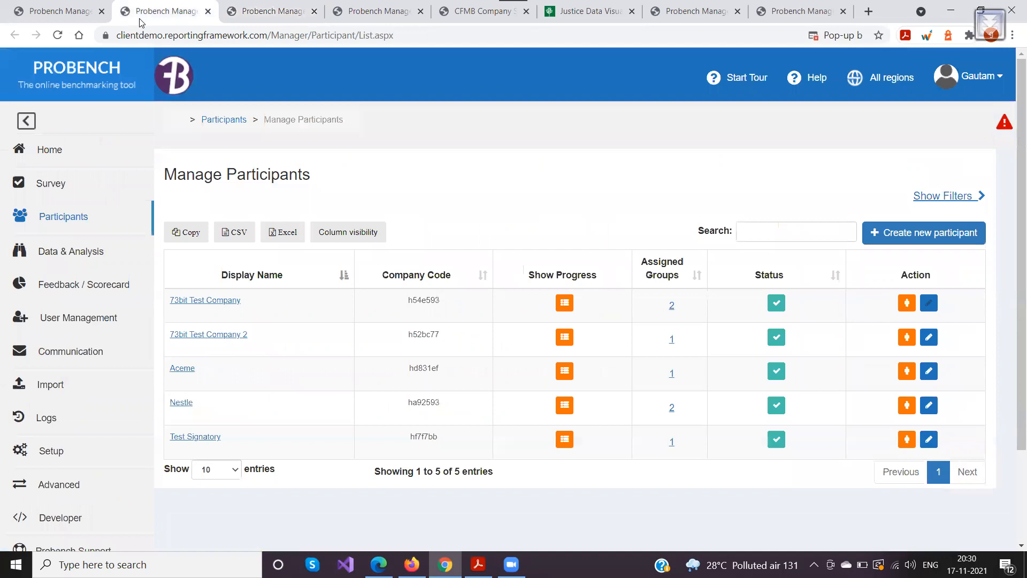
{"action": "scroll", "coordinate": [488, 213], "scroll_direction": "down", "scroll_amount": 1}
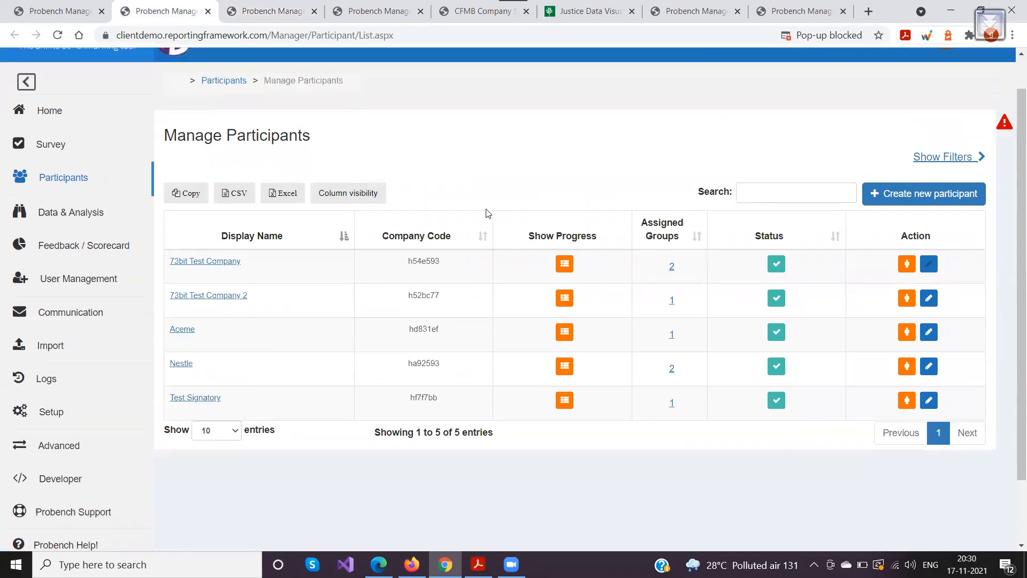
{"action": "scroll", "coordinate": [487, 213], "scroll_direction": "down", "scroll_amount": 3}
{"action": "left_click", "coordinate": [58, 11]}
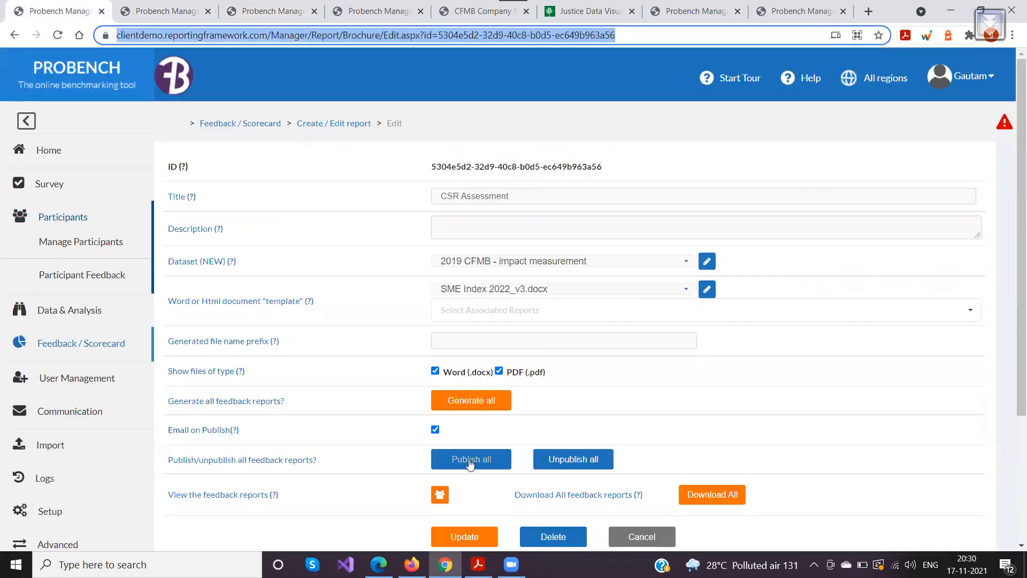
{"action": "scroll", "coordinate": [469, 463], "scroll_direction": "down", "scroll_amount": 3}
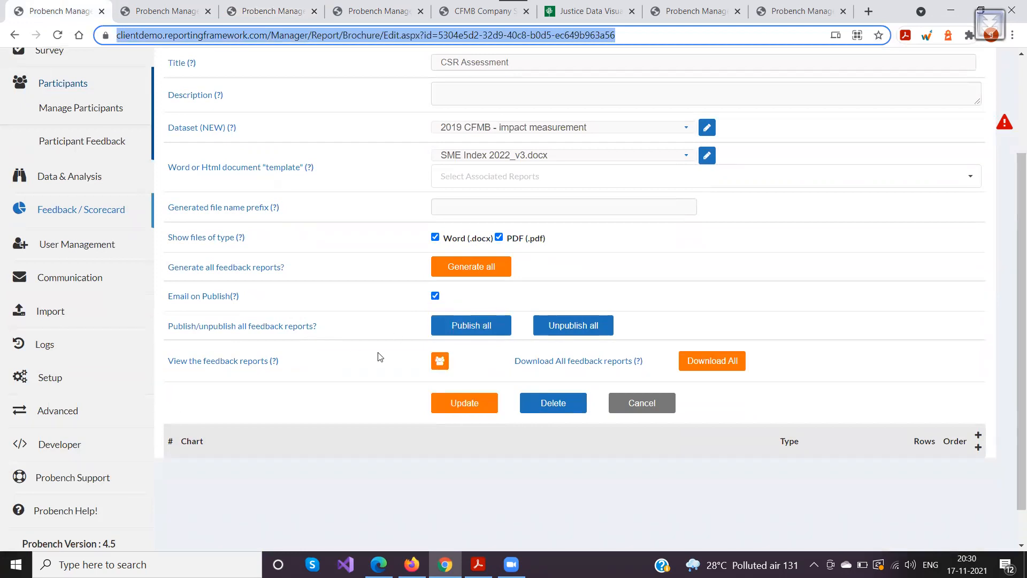
{"action": "left_click", "coordinate": [440, 361]}
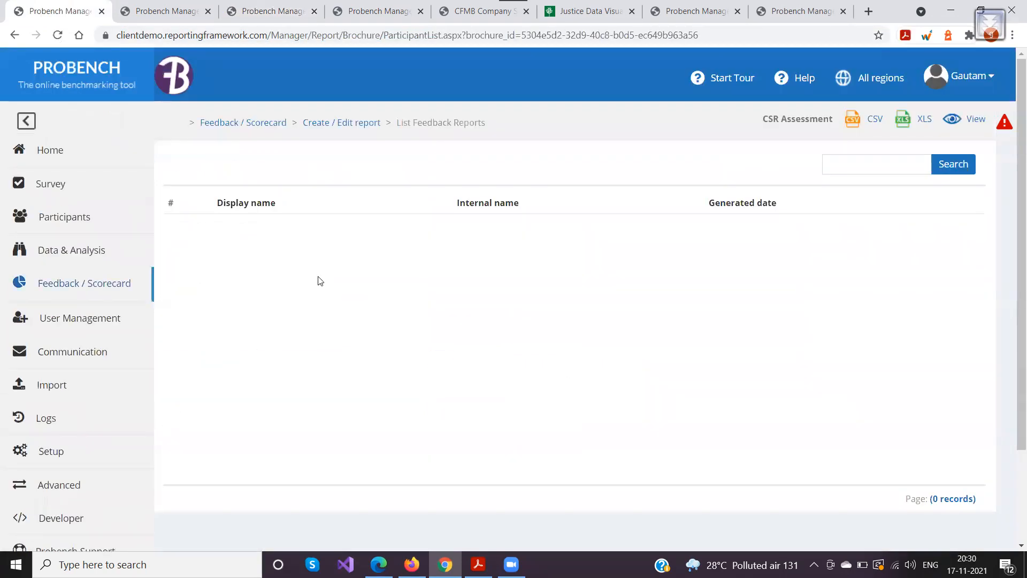
Go back to the list of all feedback reports and open the participant list for Partners Assessment 2021.
{"action": "left_click", "coordinate": [15, 35]}
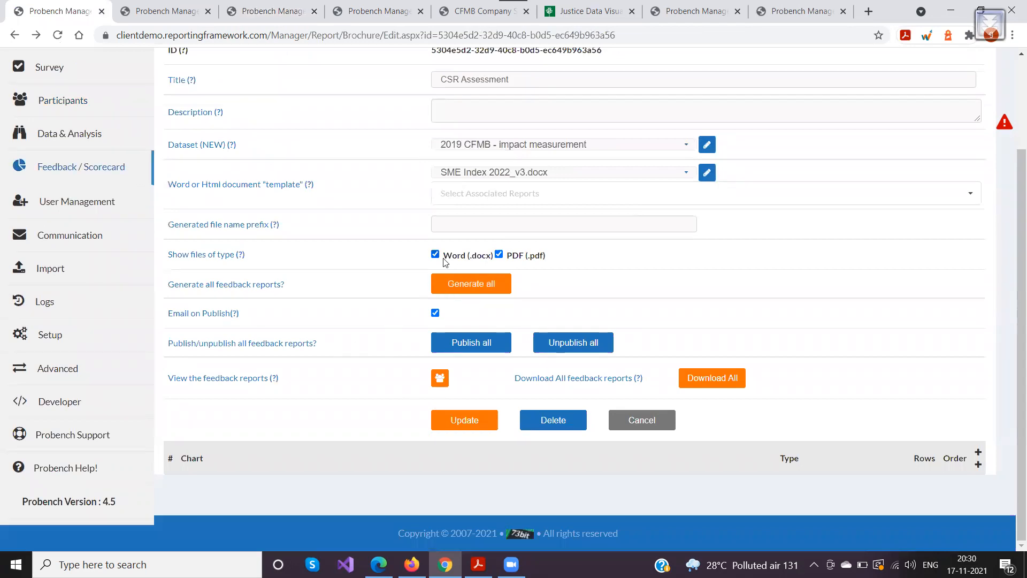
{"action": "scroll", "coordinate": [417, 251], "scroll_direction": "up", "scroll_amount": 3}
{"action": "left_click", "coordinate": [343, 126]}
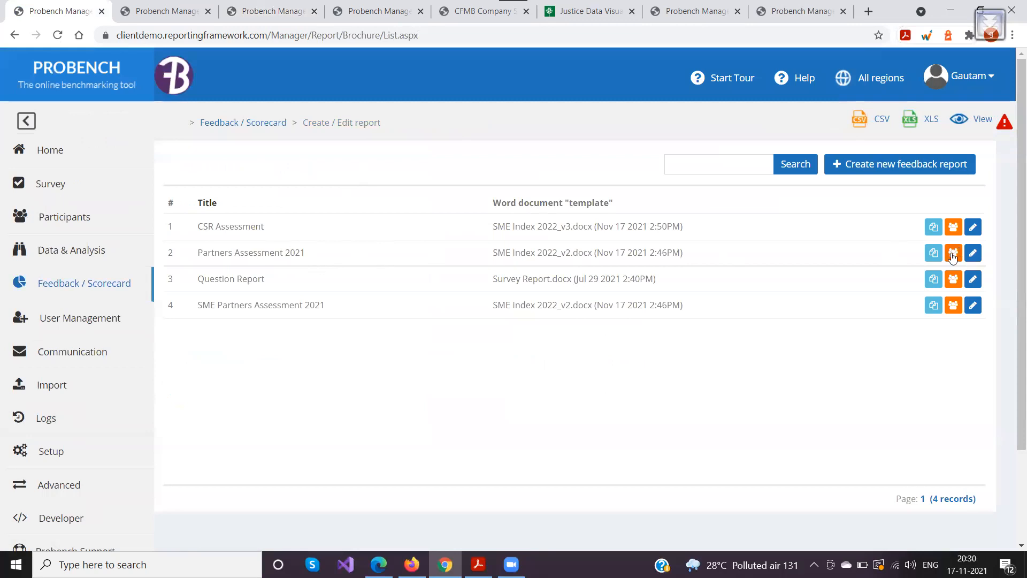
{"action": "left_click", "coordinate": [952, 256]}
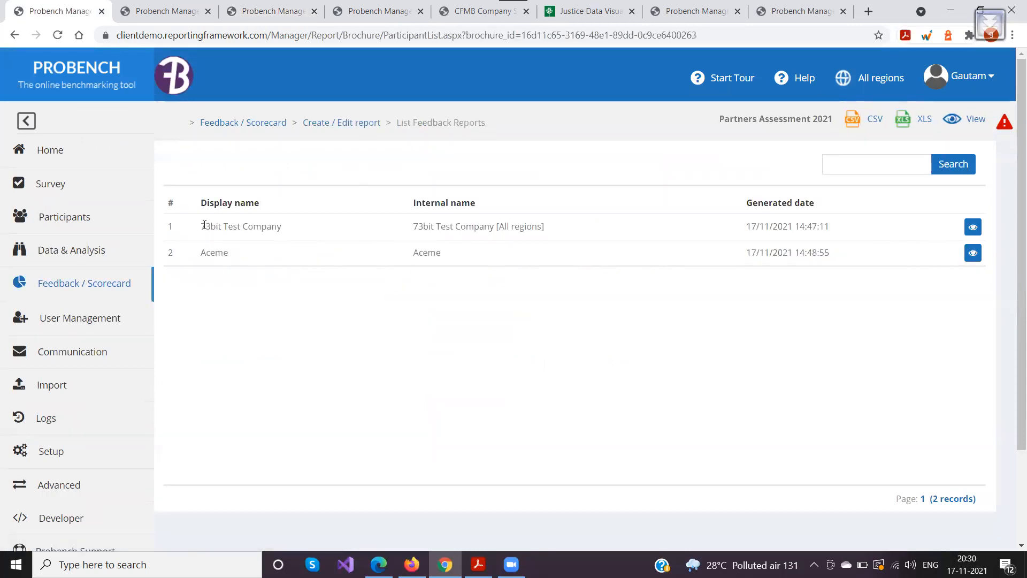
Generate the Partners Assessment 2021 feedback report for 73bit Test Company and return to the list of reports.
{"action": "left_click_drag", "start_coordinate": [204, 225], "coordinate": [323, 229]}
{"action": "left_click", "coordinate": [973, 227]}
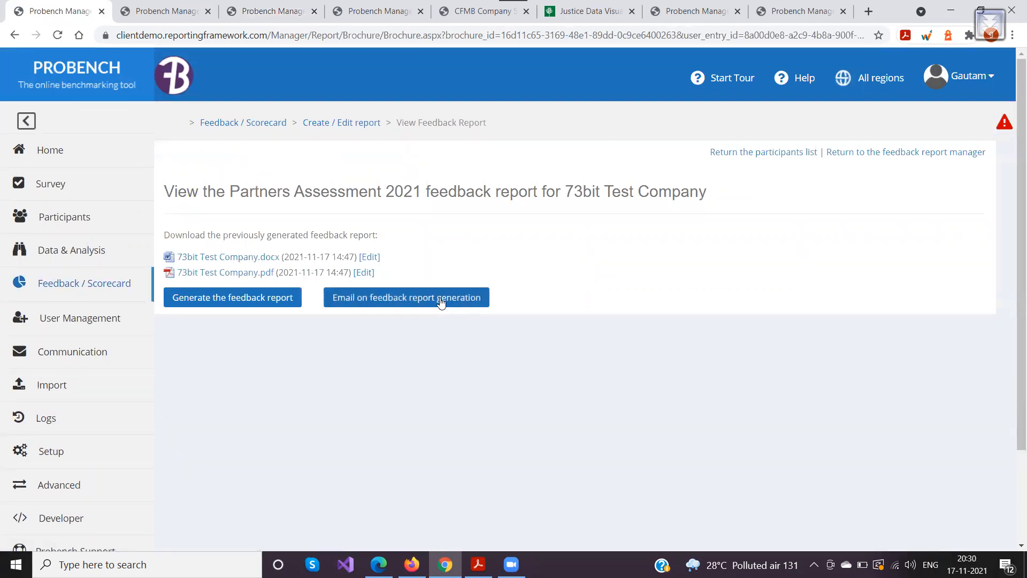
{"action": "left_click", "coordinate": [267, 297]}
{"action": "left_click", "coordinate": [360, 123]}
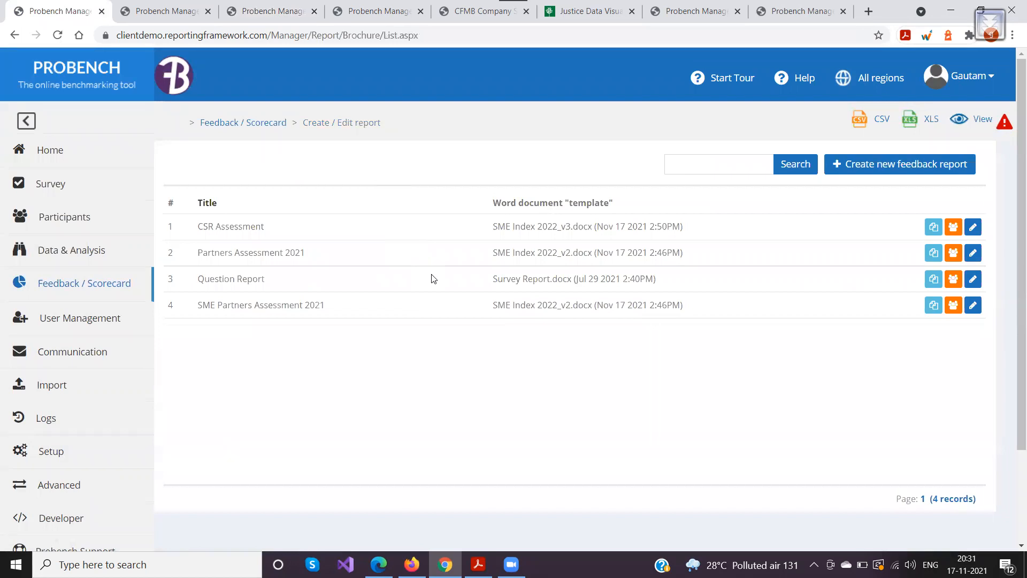
Open the settings of the Partners Assessment 2021 feedback report and look through them down to the chart list.
{"action": "left_click", "coordinate": [973, 253]}
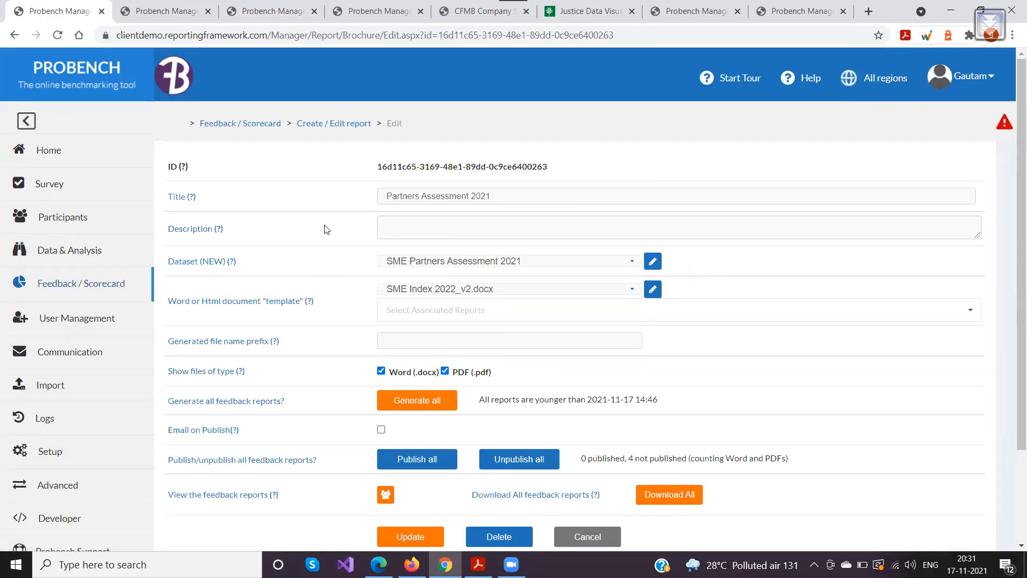
{"action": "scroll", "coordinate": [326, 230], "scroll_direction": "down", "scroll_amount": 2}
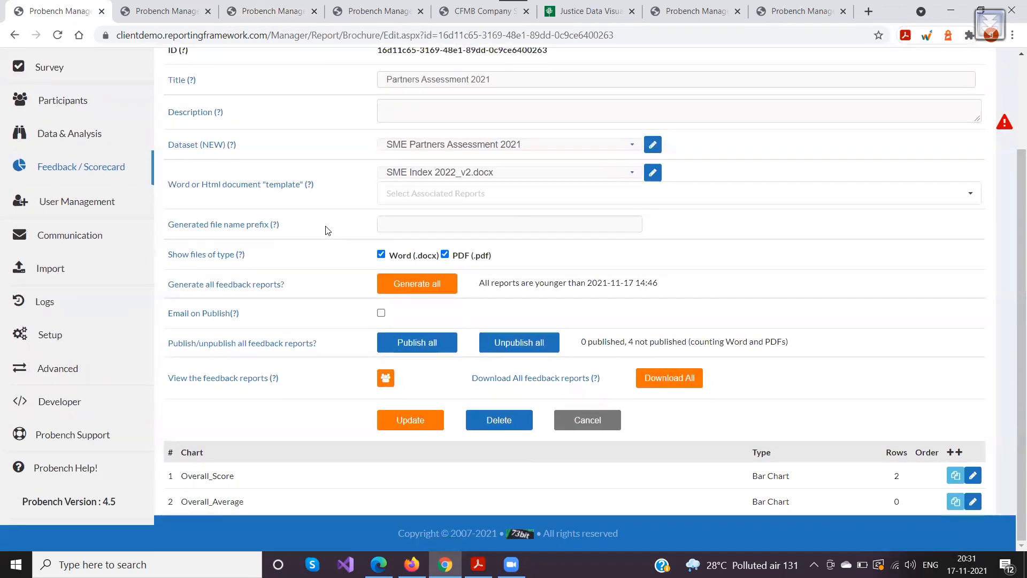
{"action": "scroll", "coordinate": [328, 230], "scroll_direction": "up", "scroll_amount": 2}
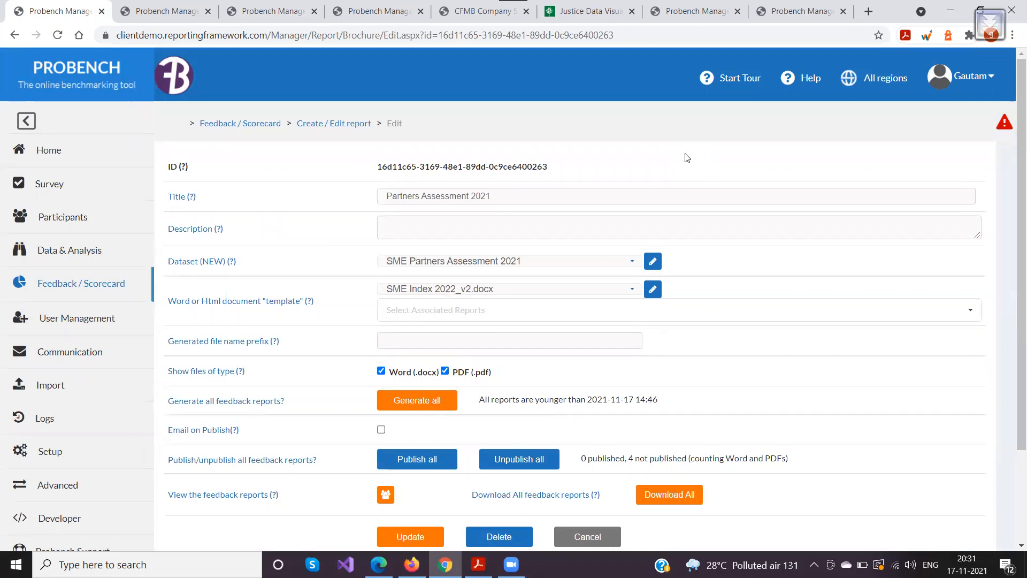
Open the help article for the Create/Edit Report page and read its field explanations for adding and editing a feedback report.
{"action": "left_click", "coordinate": [808, 77]}
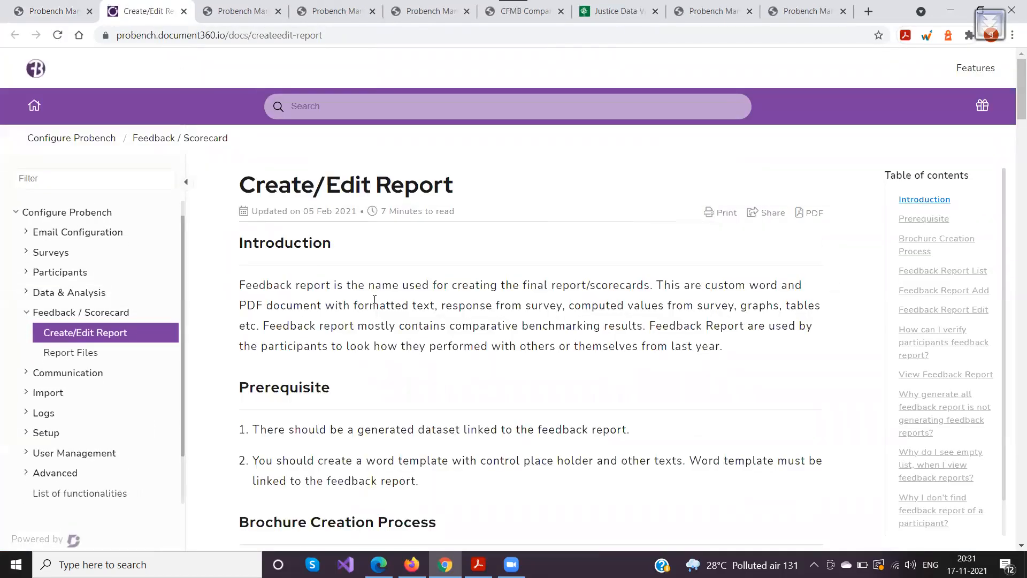
{"action": "scroll", "coordinate": [375, 299], "scroll_direction": "down", "scroll_amount": 12}
{"action": "scroll", "coordinate": [374, 299], "scroll_direction": "down", "scroll_amount": 15}
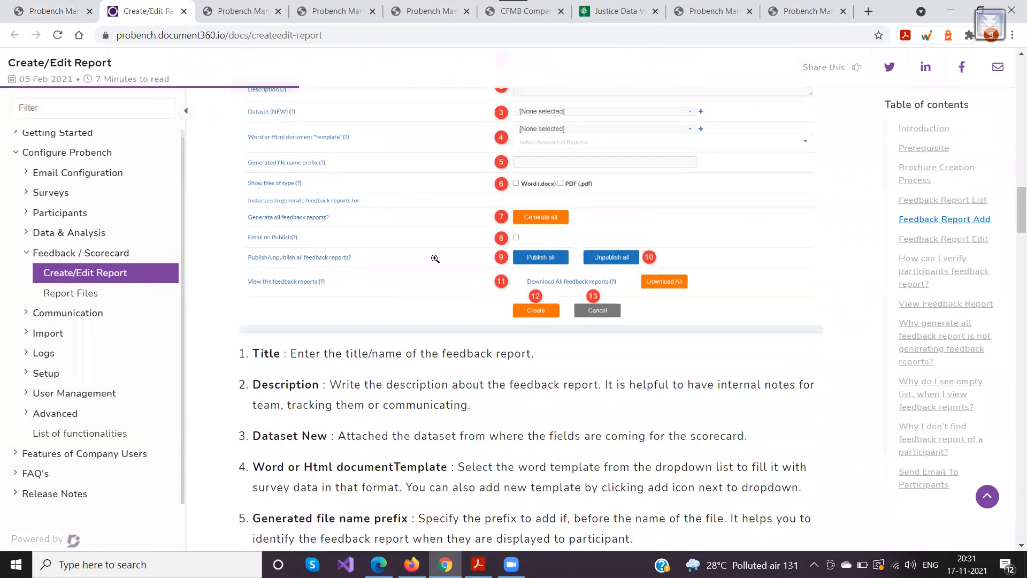
{"action": "scroll", "coordinate": [413, 338], "scroll_direction": "down", "scroll_amount": 7}
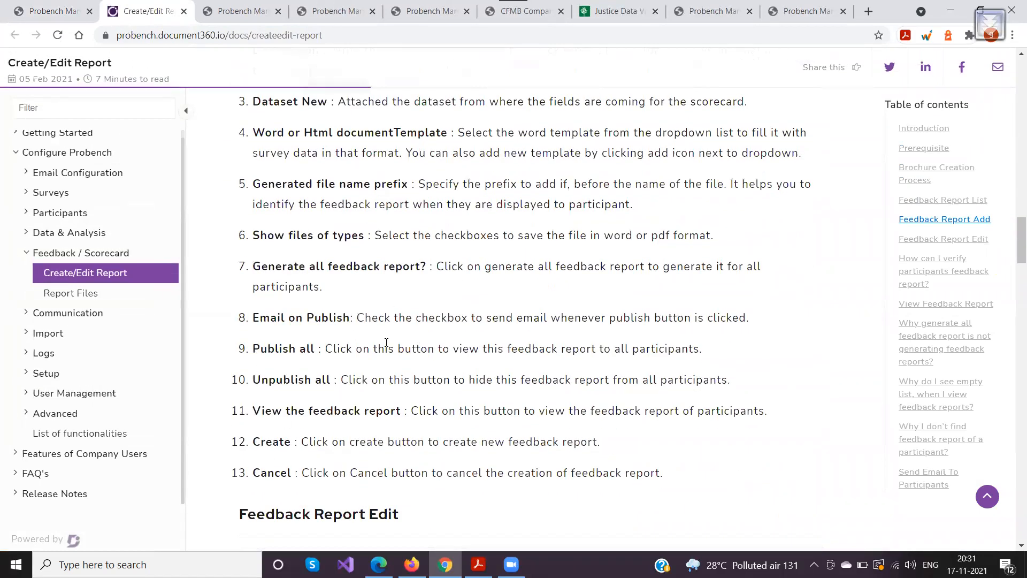
{"action": "scroll", "coordinate": [354, 350], "scroll_direction": "up", "scroll_amount": 5}
{"action": "scroll", "coordinate": [354, 350], "scroll_direction": "down", "scroll_amount": 15}
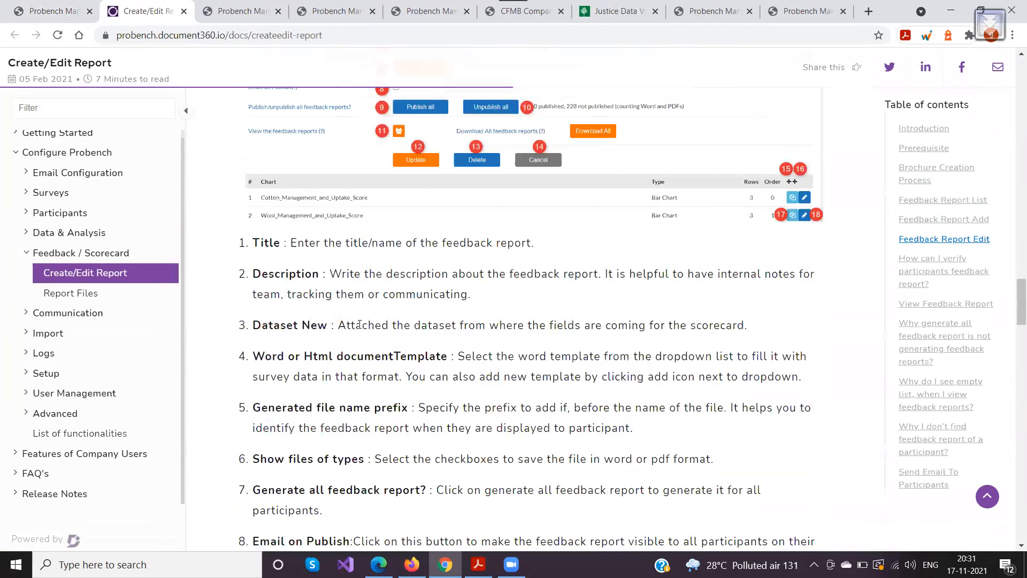
{"action": "scroll", "coordinate": [361, 327], "scroll_direction": "up", "scroll_amount": 3}
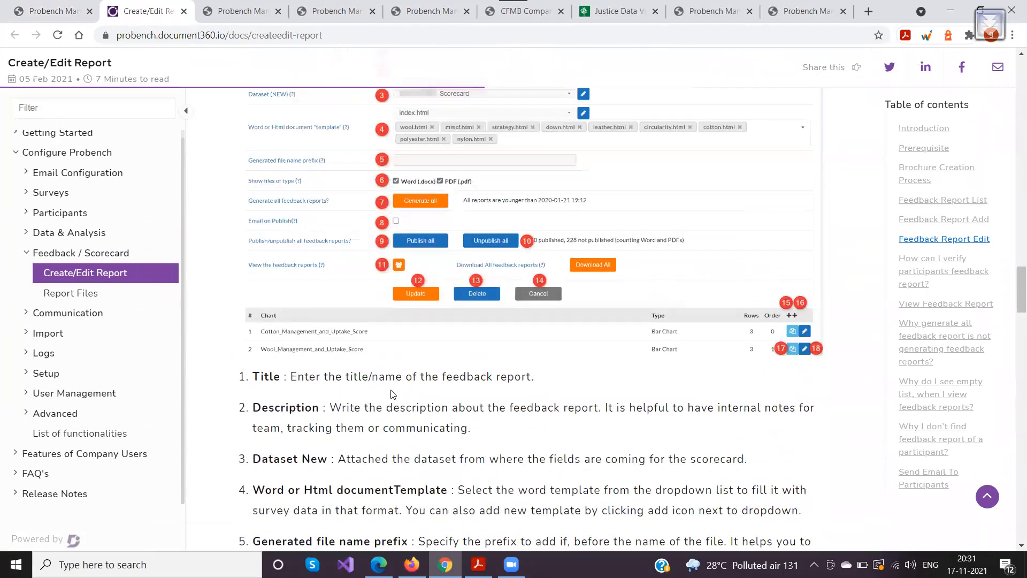
Read the help article's troubleshooting questions on reports that are not generated, empty report lists and missing participant reports.
{"action": "scroll", "coordinate": [397, 389], "scroll_direction": "down", "scroll_amount": 14}
{"action": "scroll", "coordinate": [397, 389], "scroll_direction": "down", "scroll_amount": 5}
{"action": "scroll", "coordinate": [401, 387], "scroll_direction": "down", "scroll_amount": 6}
{"action": "scroll", "coordinate": [404, 386], "scroll_direction": "down", "scroll_amount": 9}
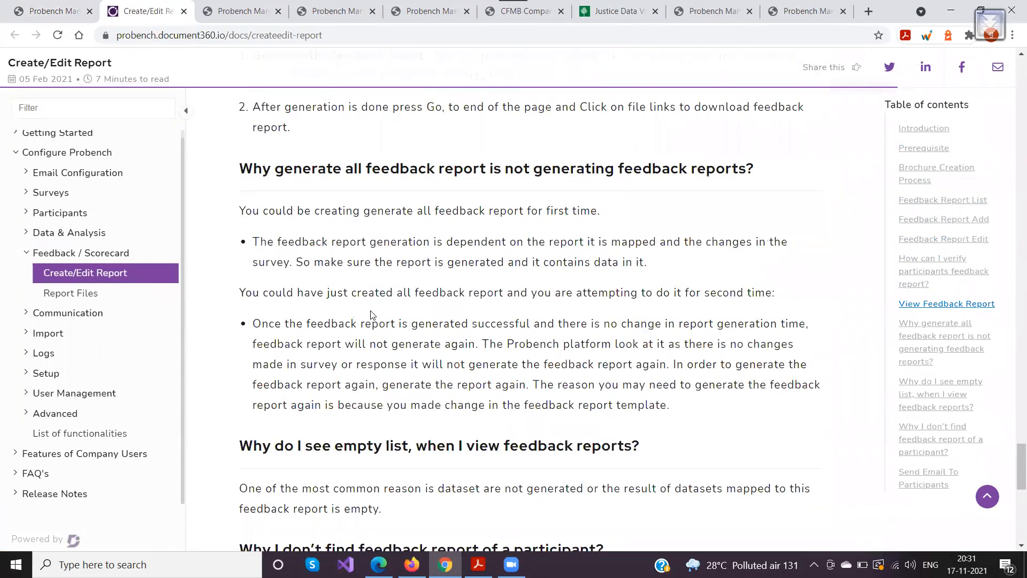
{"action": "scroll", "coordinate": [399, 318], "scroll_direction": "down", "scroll_amount": 3}
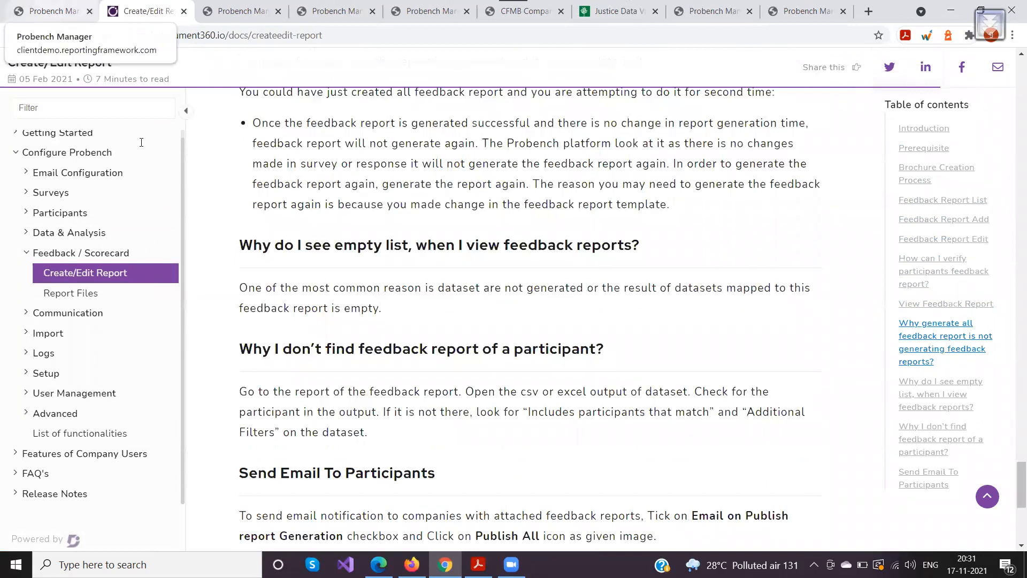
{"action": "scroll", "coordinate": [418, 292], "scroll_direction": "up", "scroll_amount": 5}
{"action": "scroll", "coordinate": [374, 305], "scroll_direction": "down", "scroll_amount": 4}
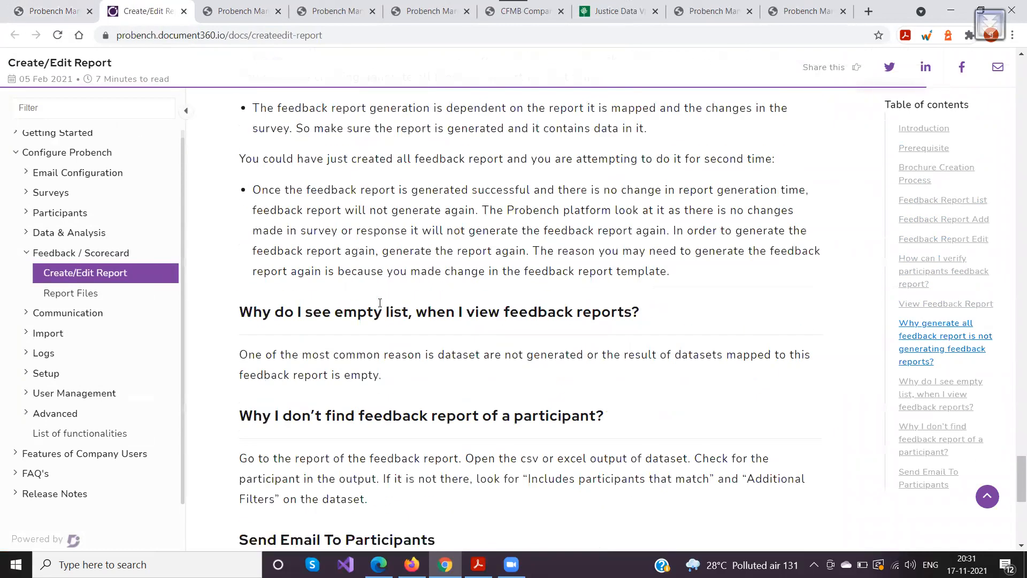
{"action": "left_click_drag", "start_coordinate": [621, 408], "coordinate": [185, 418]}
{"action": "left_click", "coordinate": [275, 366]}
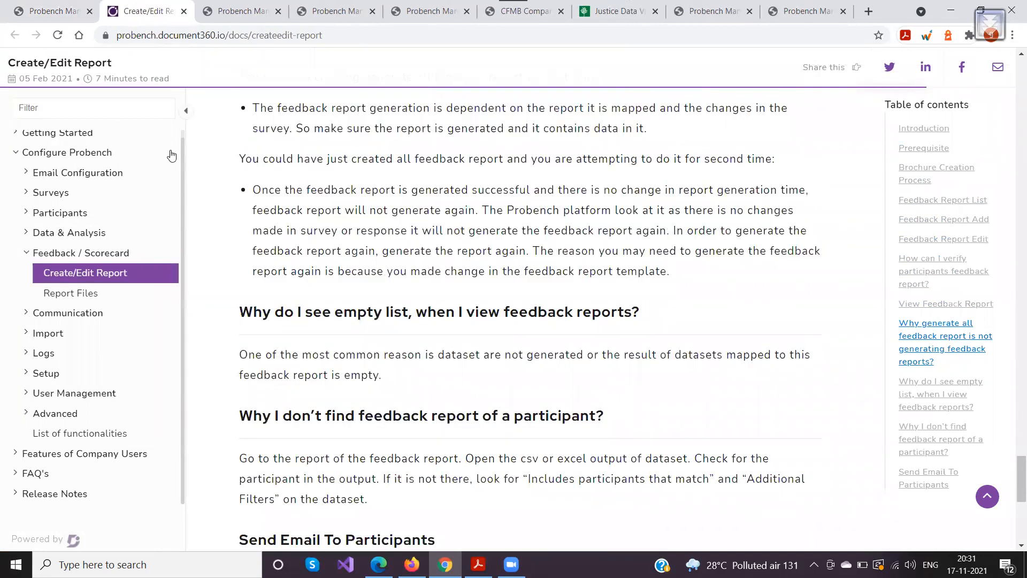
Return to the Partners Assessment 2021 report settings in Probench Manager and review the generation and publishing options and charts.
{"action": "left_click", "coordinate": [52, 11]}
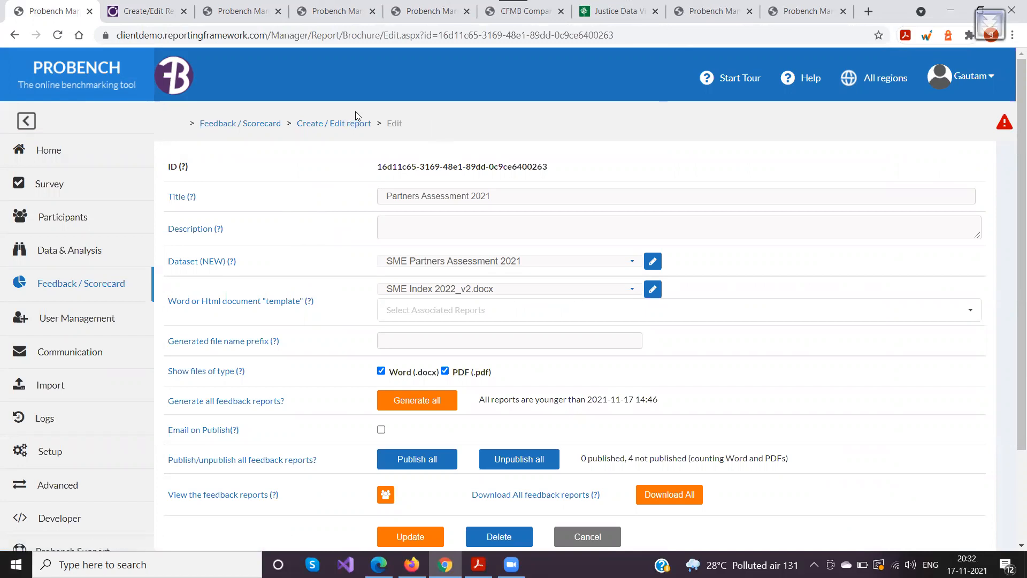
{"action": "scroll", "coordinate": [351, 231], "scroll_direction": "down", "scroll_amount": 2}
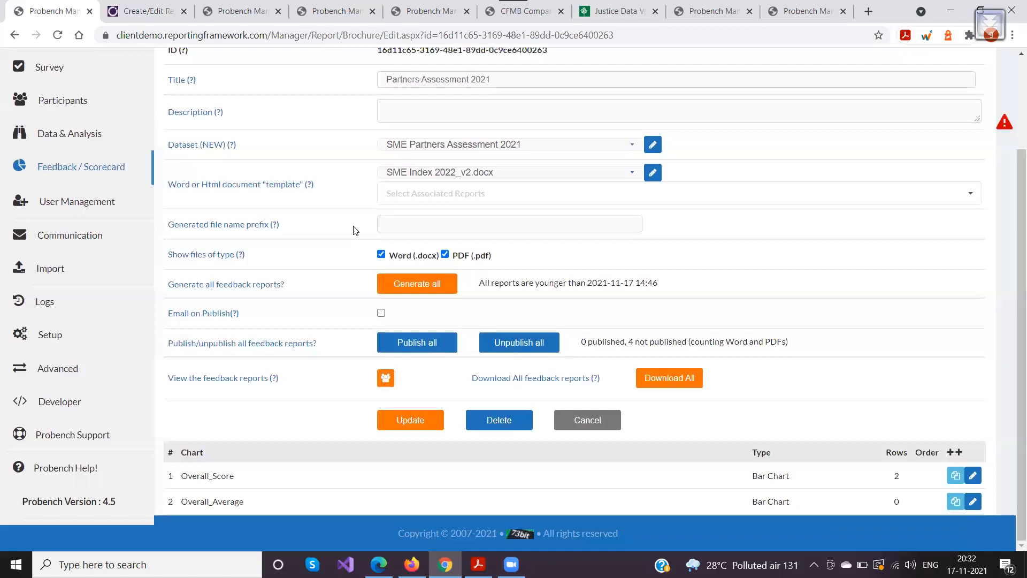
{"action": "scroll", "coordinate": [360, 231], "scroll_direction": "up", "scroll_amount": 1}
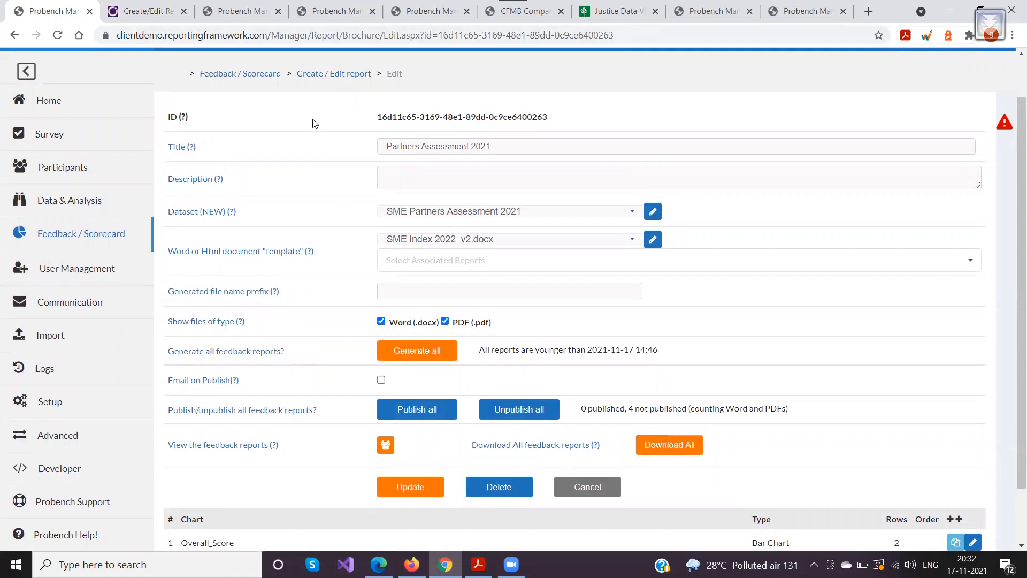
{"action": "scroll", "coordinate": [329, 118], "scroll_direction": "up", "scroll_amount": 1}
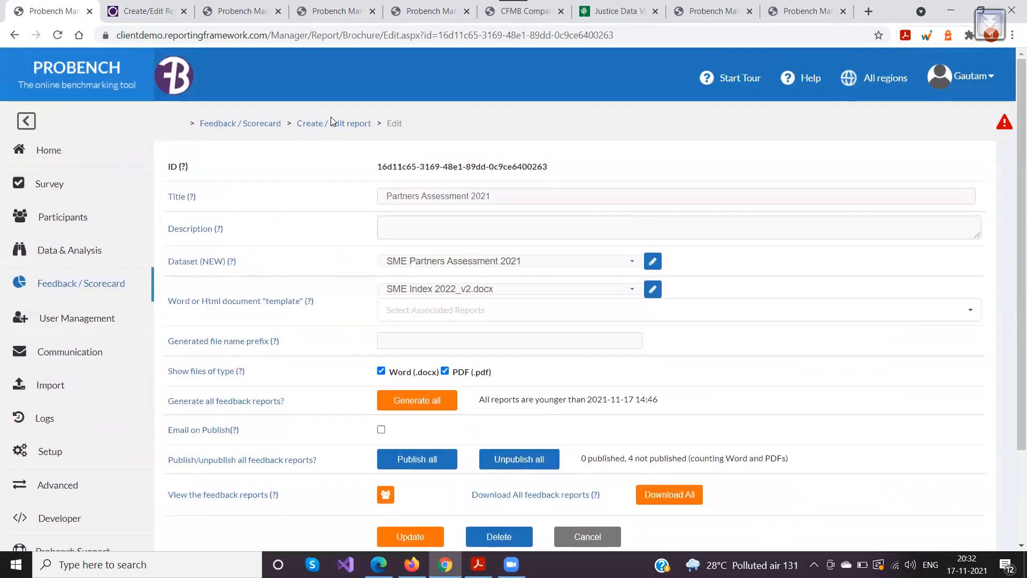